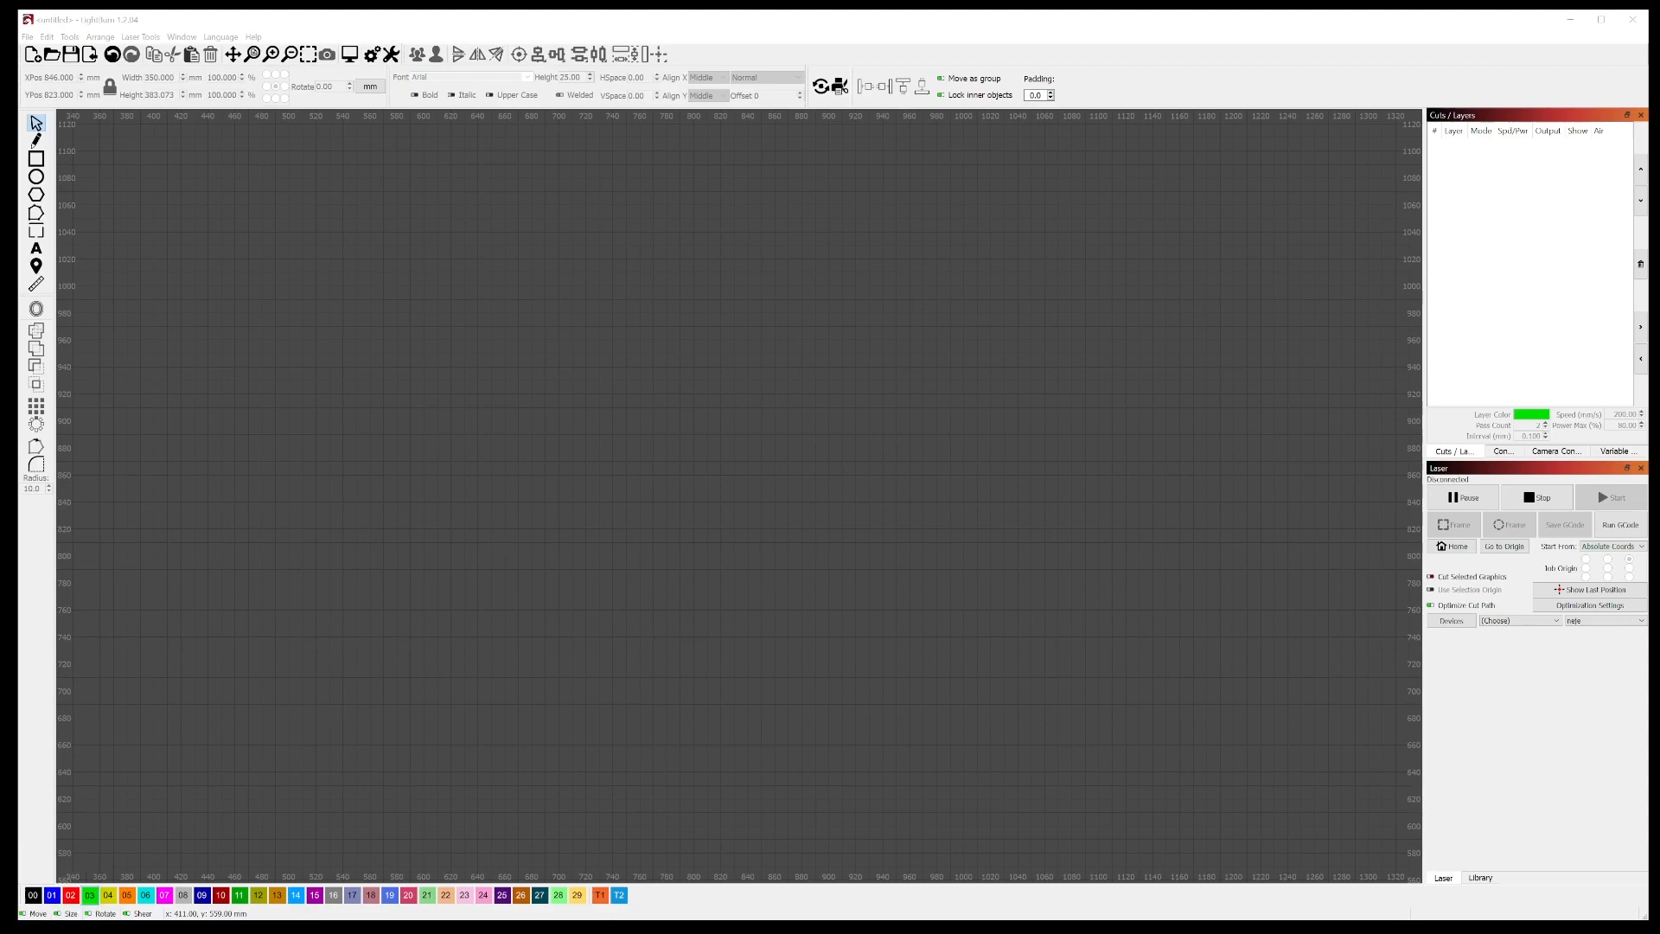
Step: Switch to the browser's Wikimedia Commons snowflake results and open the original SVG of the blue Snow flake.svg image
{"action": "left_click", "coordinate": [45, 903]}
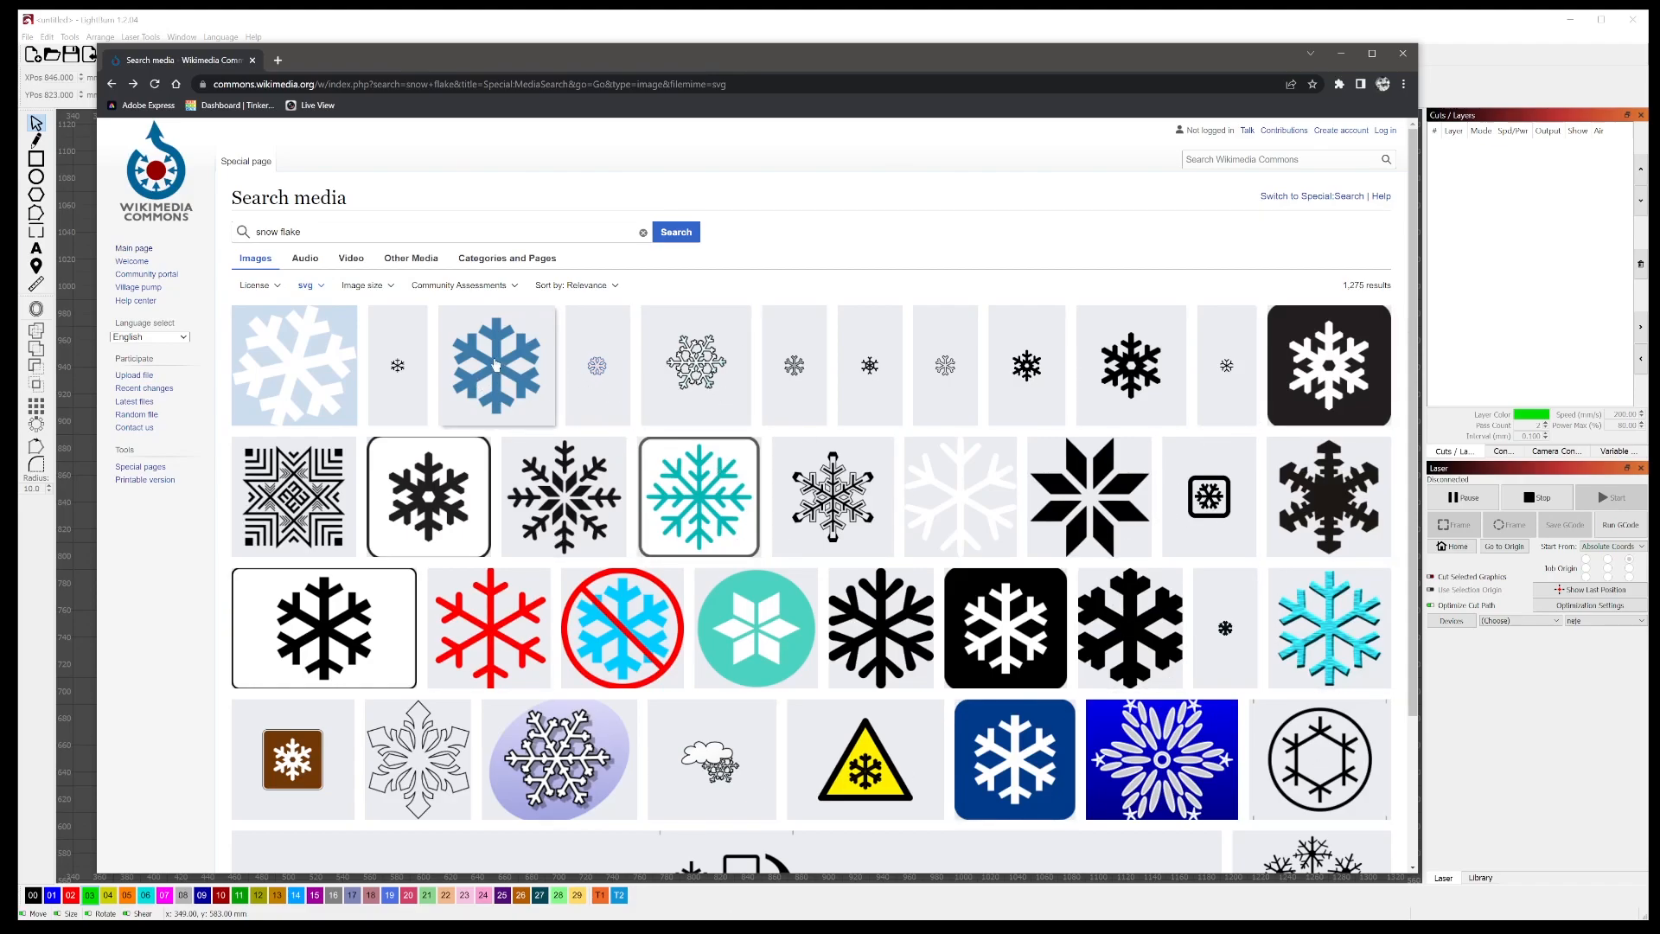
{"action": "right_click", "coordinate": [496, 364]}
{"action": "left_click", "coordinate": [544, 384]}
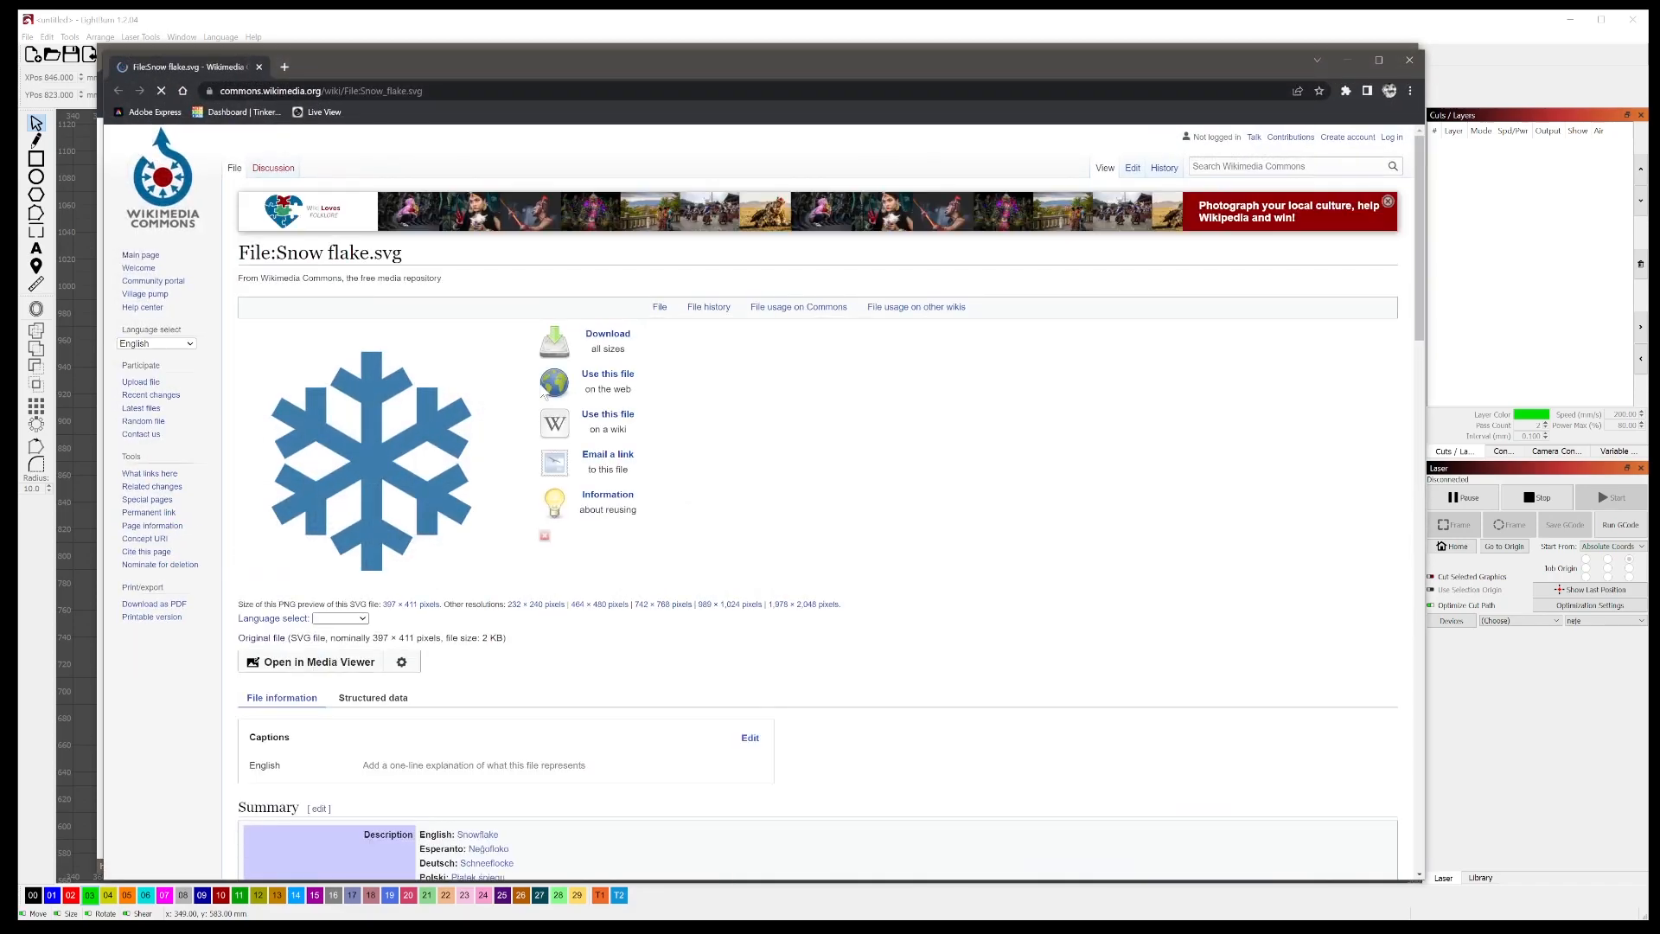
{"action": "scroll", "coordinate": [423, 427], "scroll_direction": "down", "scroll_amount": 2}
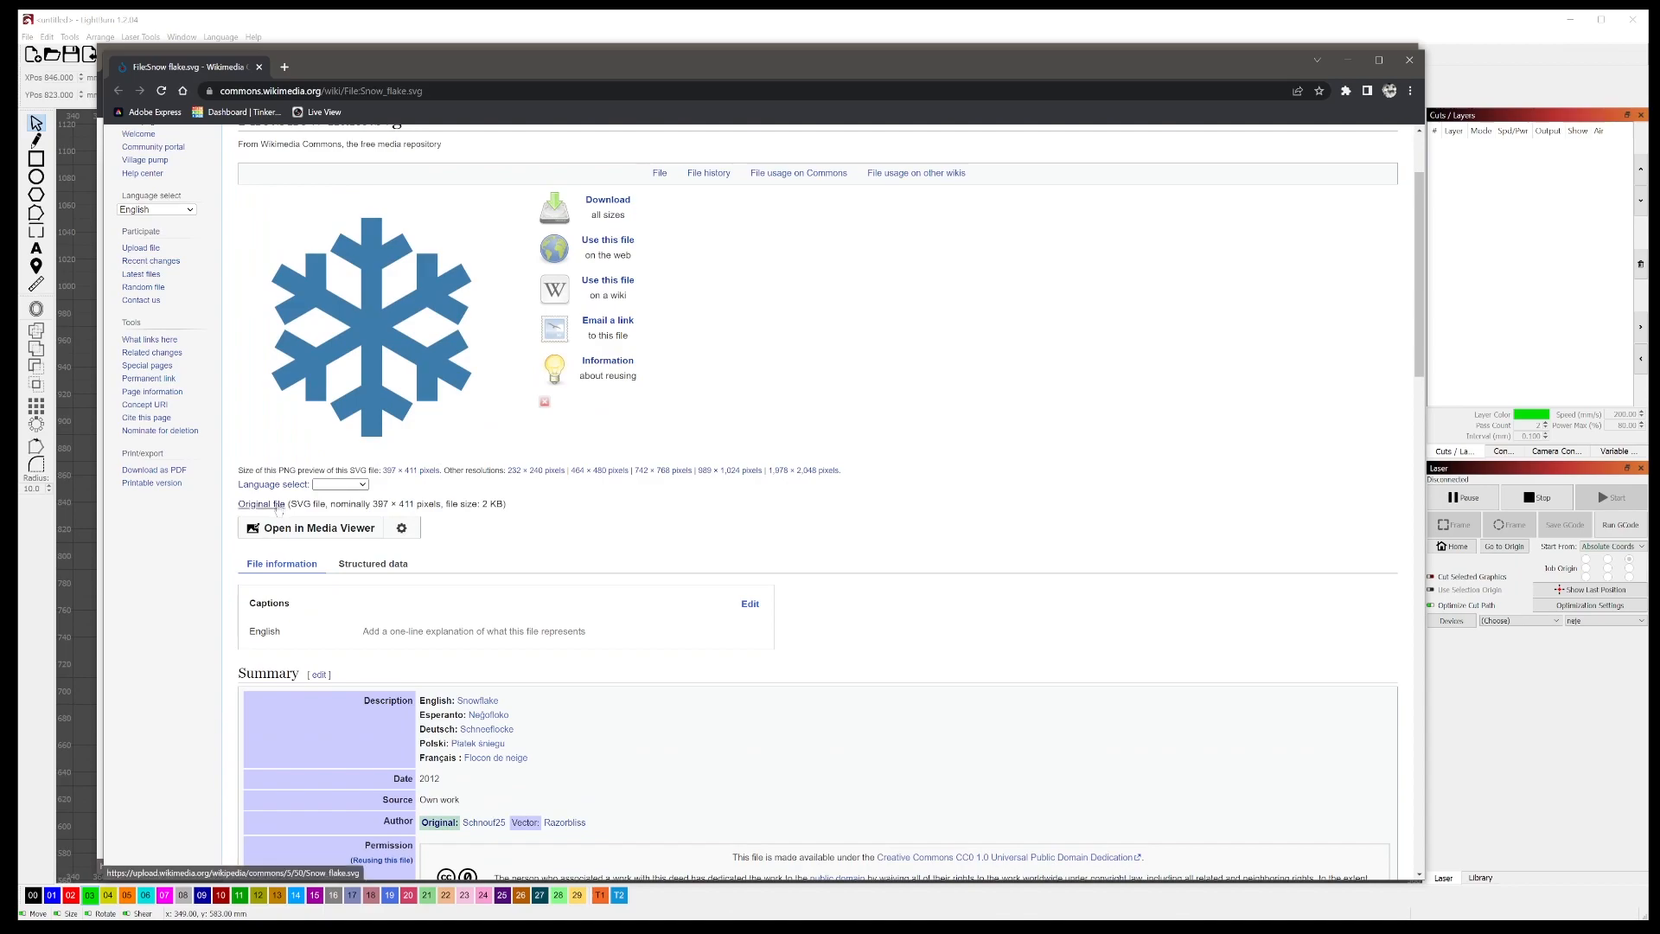
{"action": "left_click", "coordinate": [278, 509]}
Step: Save the snowflake image to the Desktop as Snow_flake.svg
{"action": "right_click", "coordinate": [235, 268]}
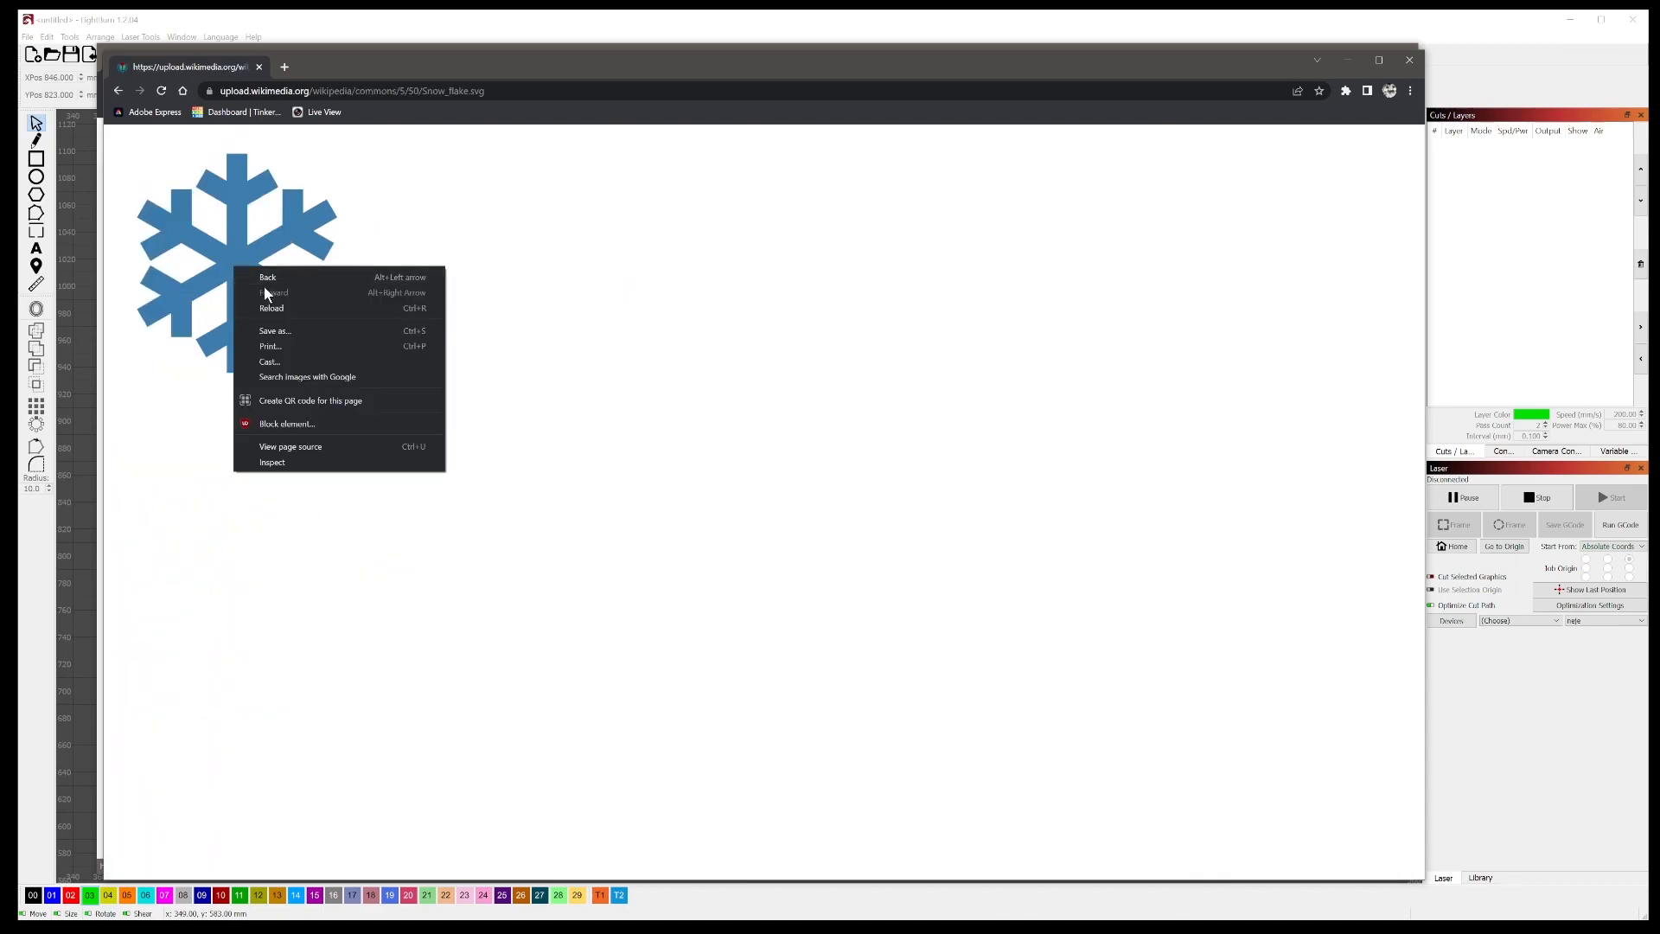
{"action": "left_click", "coordinate": [286, 331]}
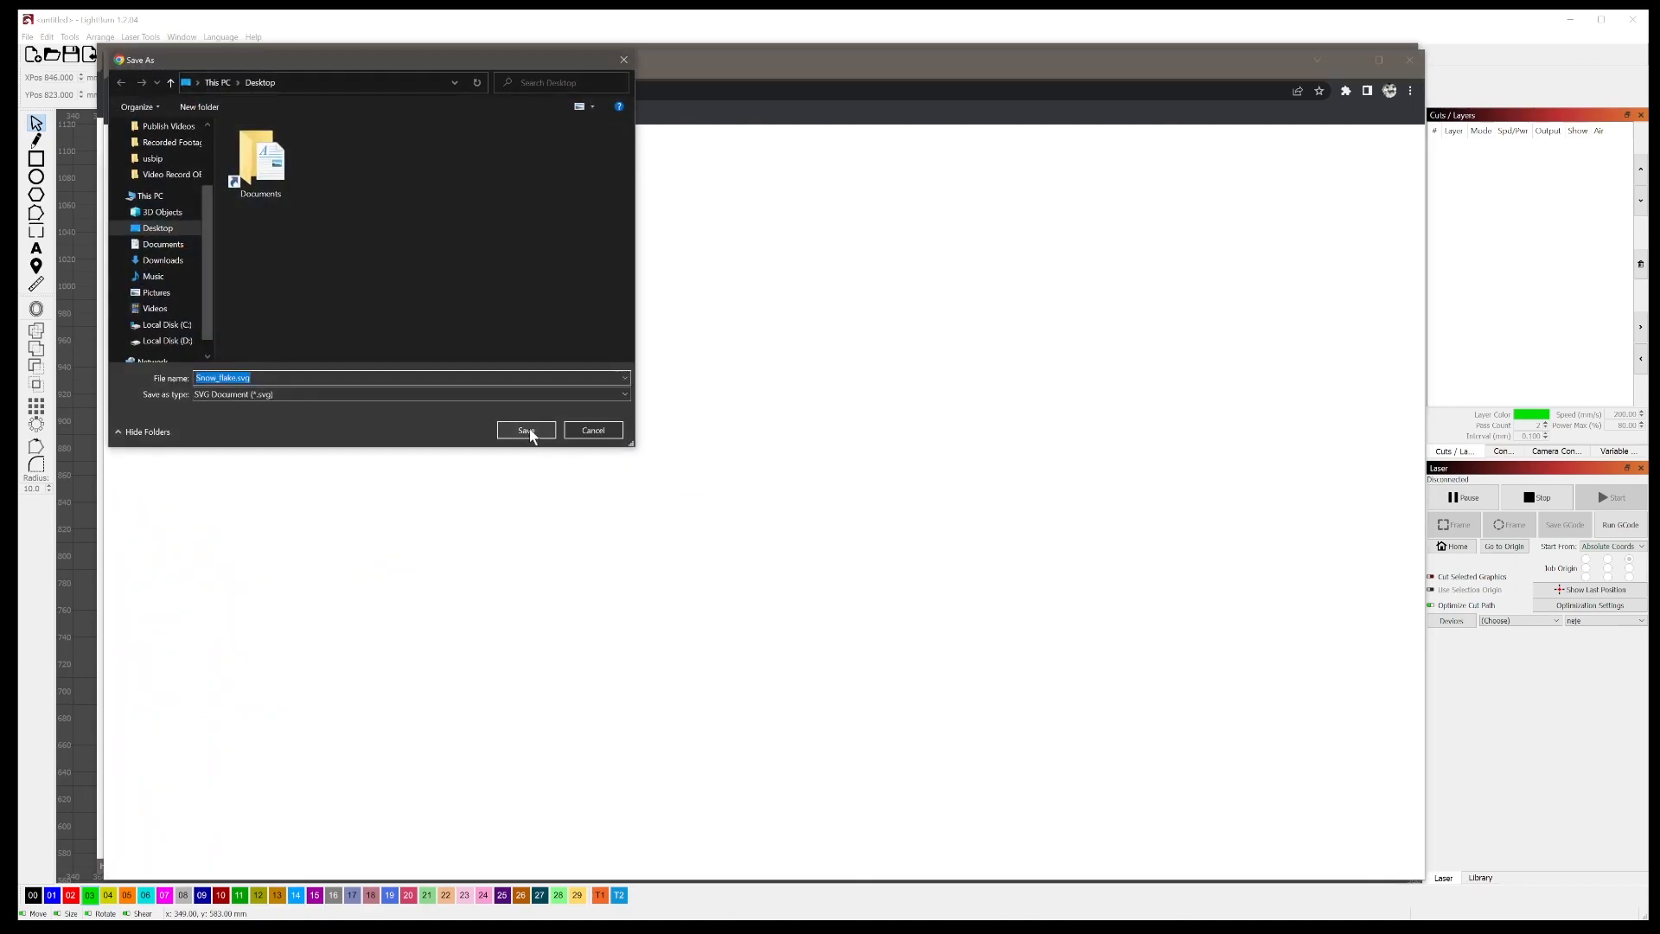
{"action": "left_click", "coordinate": [527, 431]}
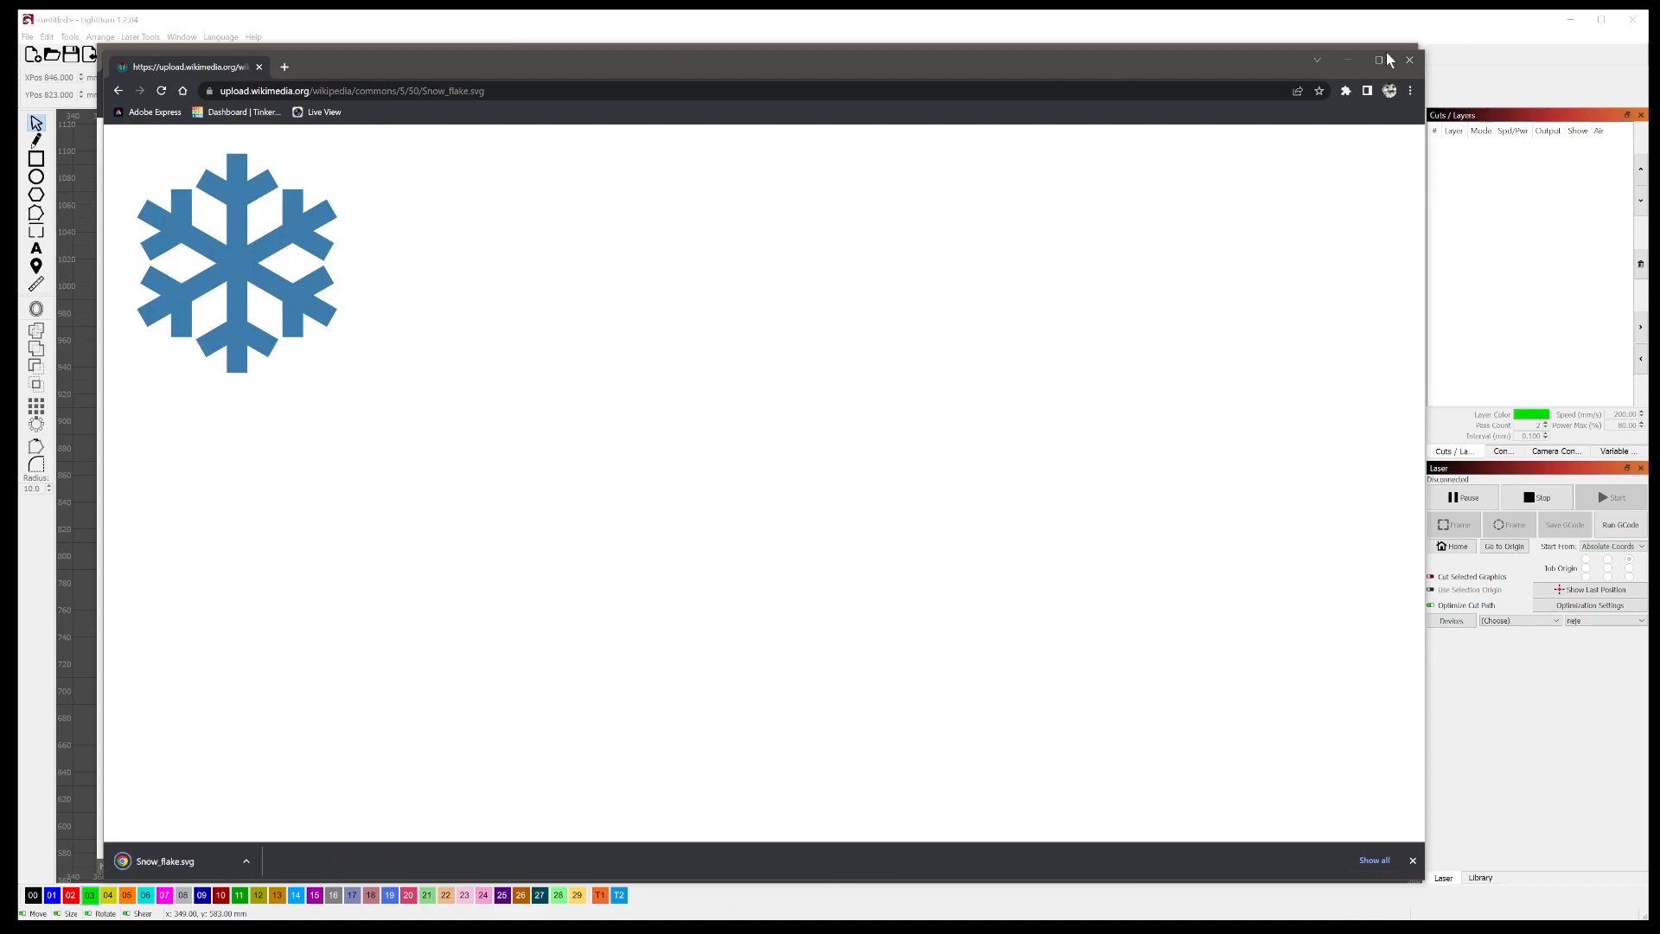
Step: Minimise the browser windows and import Snow_flake.svg into the LightBurn workspace
{"action": "left_click", "coordinate": [1347, 60]}
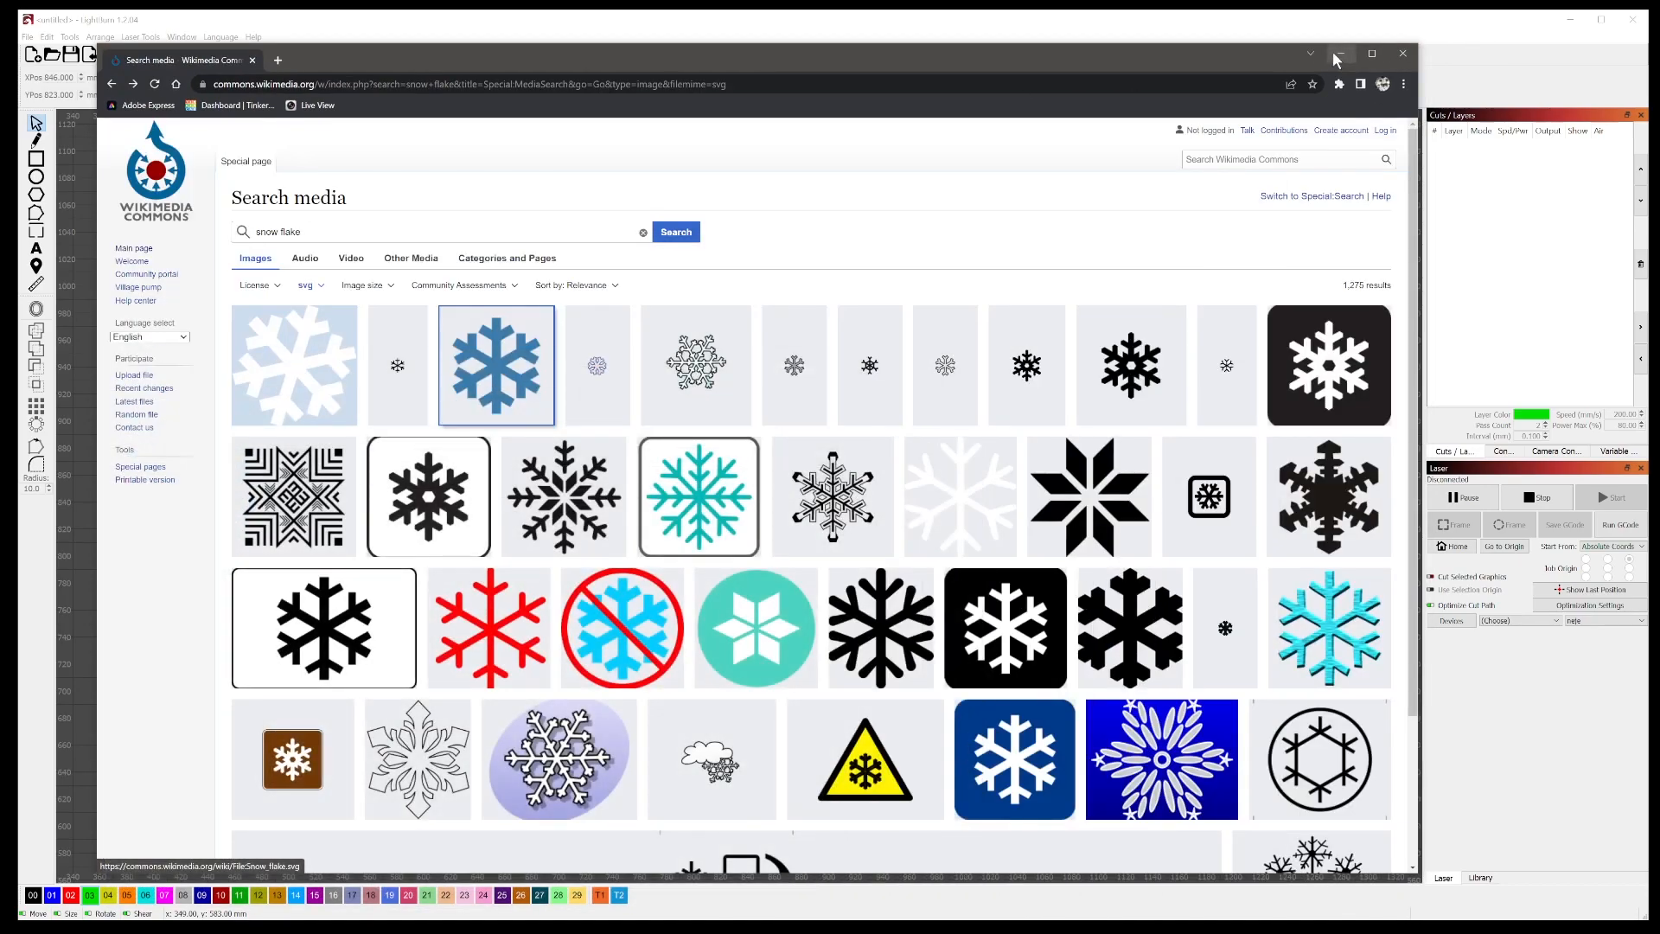
{"action": "left_click", "coordinate": [1338, 55]}
{"action": "left_click_drag", "start_coordinate": [246, 428], "coordinate": [605, 463]}
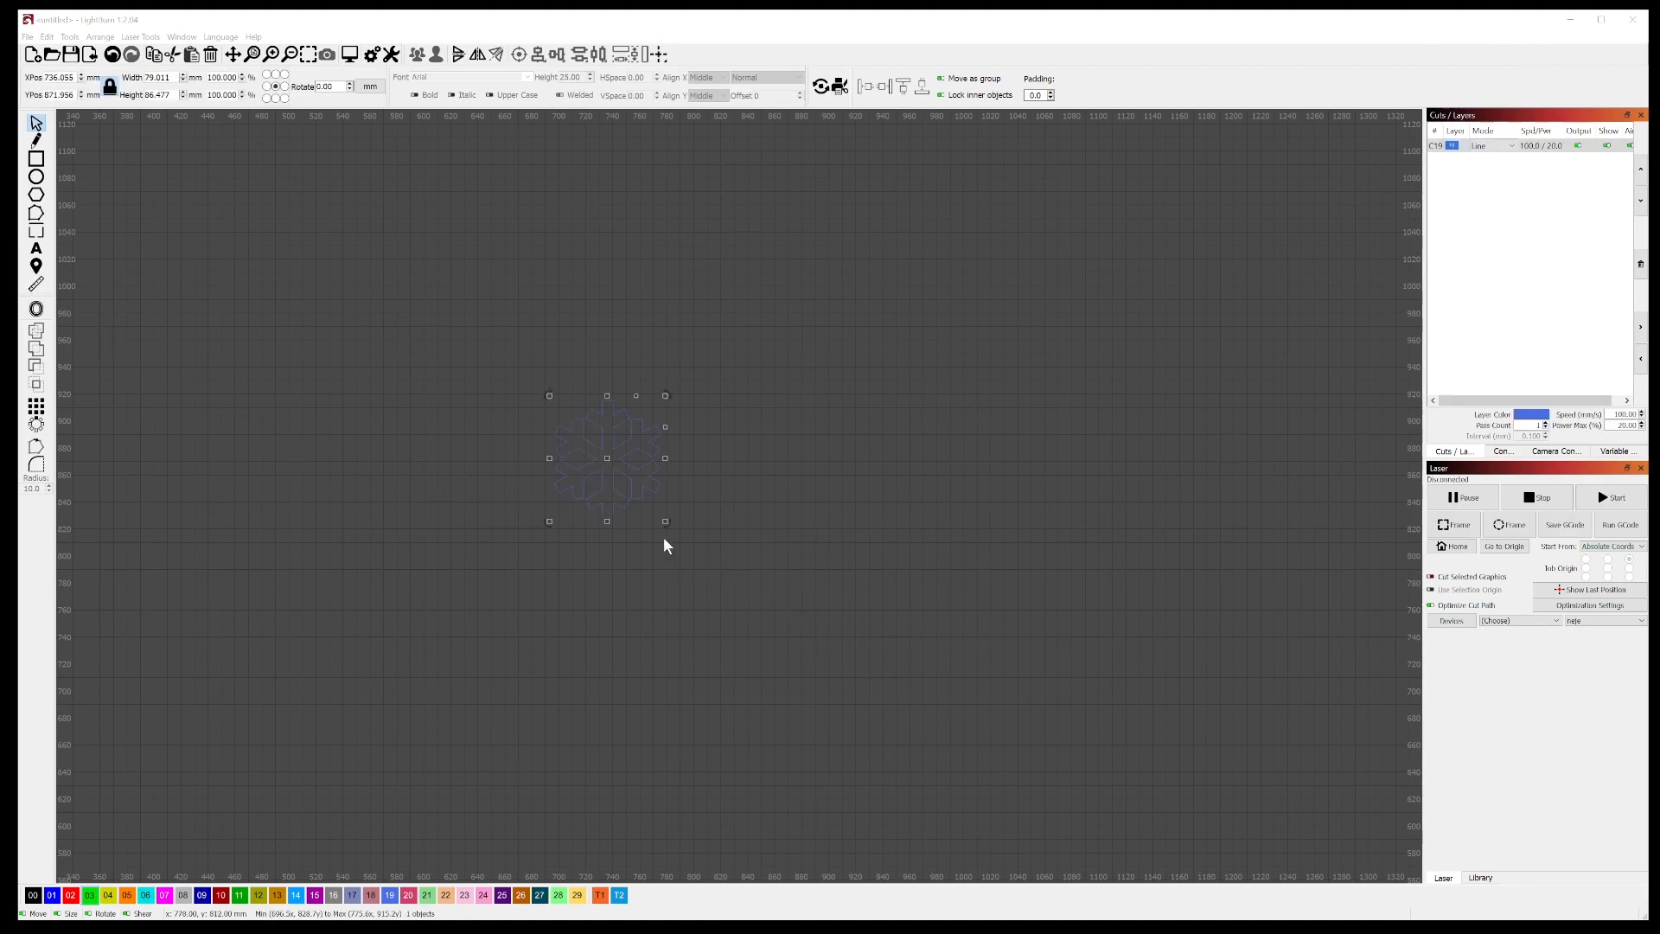
Step: Set the imported snowflake's width to 350 mm, keeping its proportions
{"action": "double_click", "coordinate": [156, 77]}
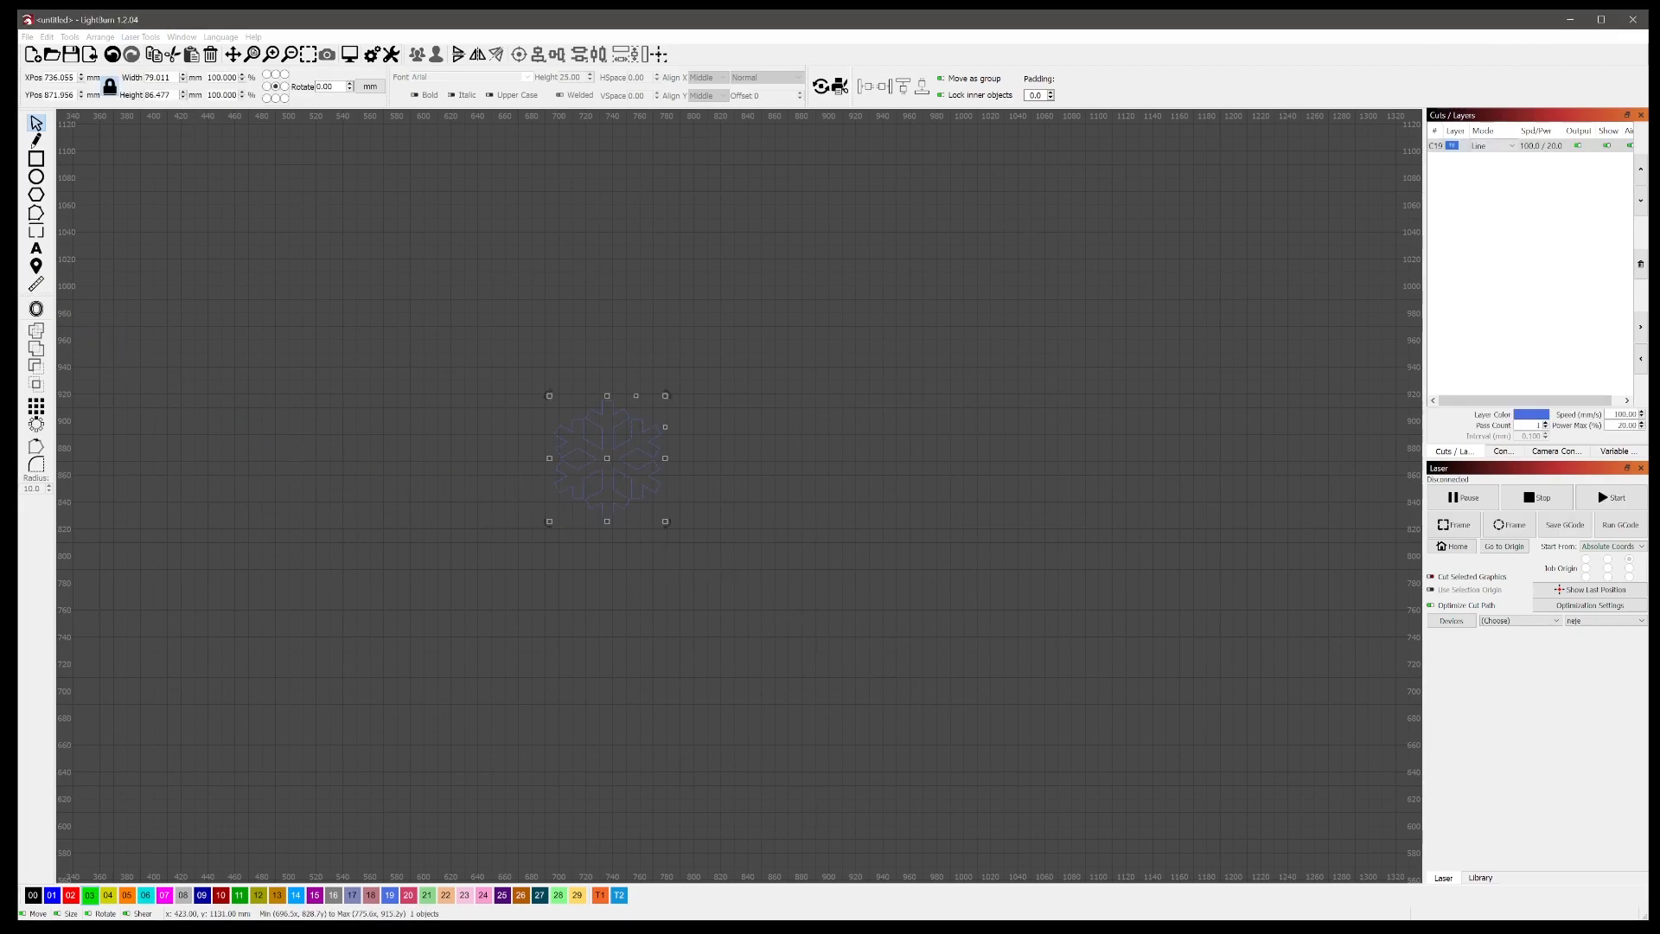
{"action": "type", "text": "350"}
{"action": "left_click", "coordinate": [234, 169]}
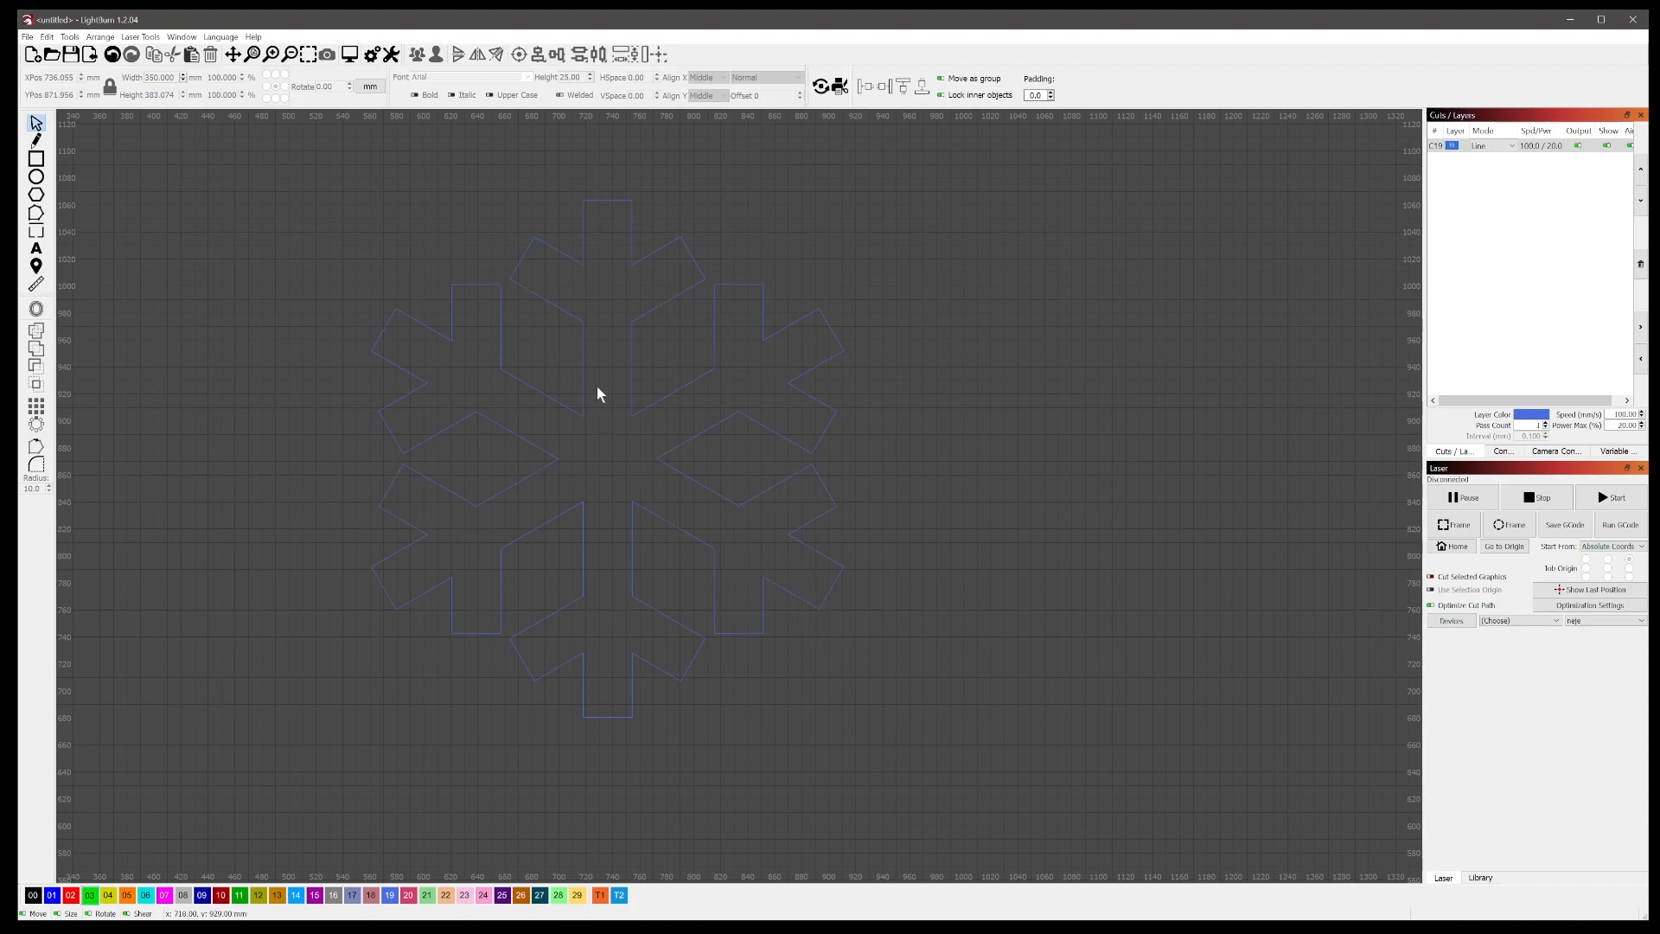
Step: Draw a small circle in the empty area beside the snowflake and set its width and height to 11 mm
{"action": "left_click", "coordinate": [37, 176]}
{"action": "left_click_drag", "start_coordinate": [252, 283], "coordinate": [246, 284]}
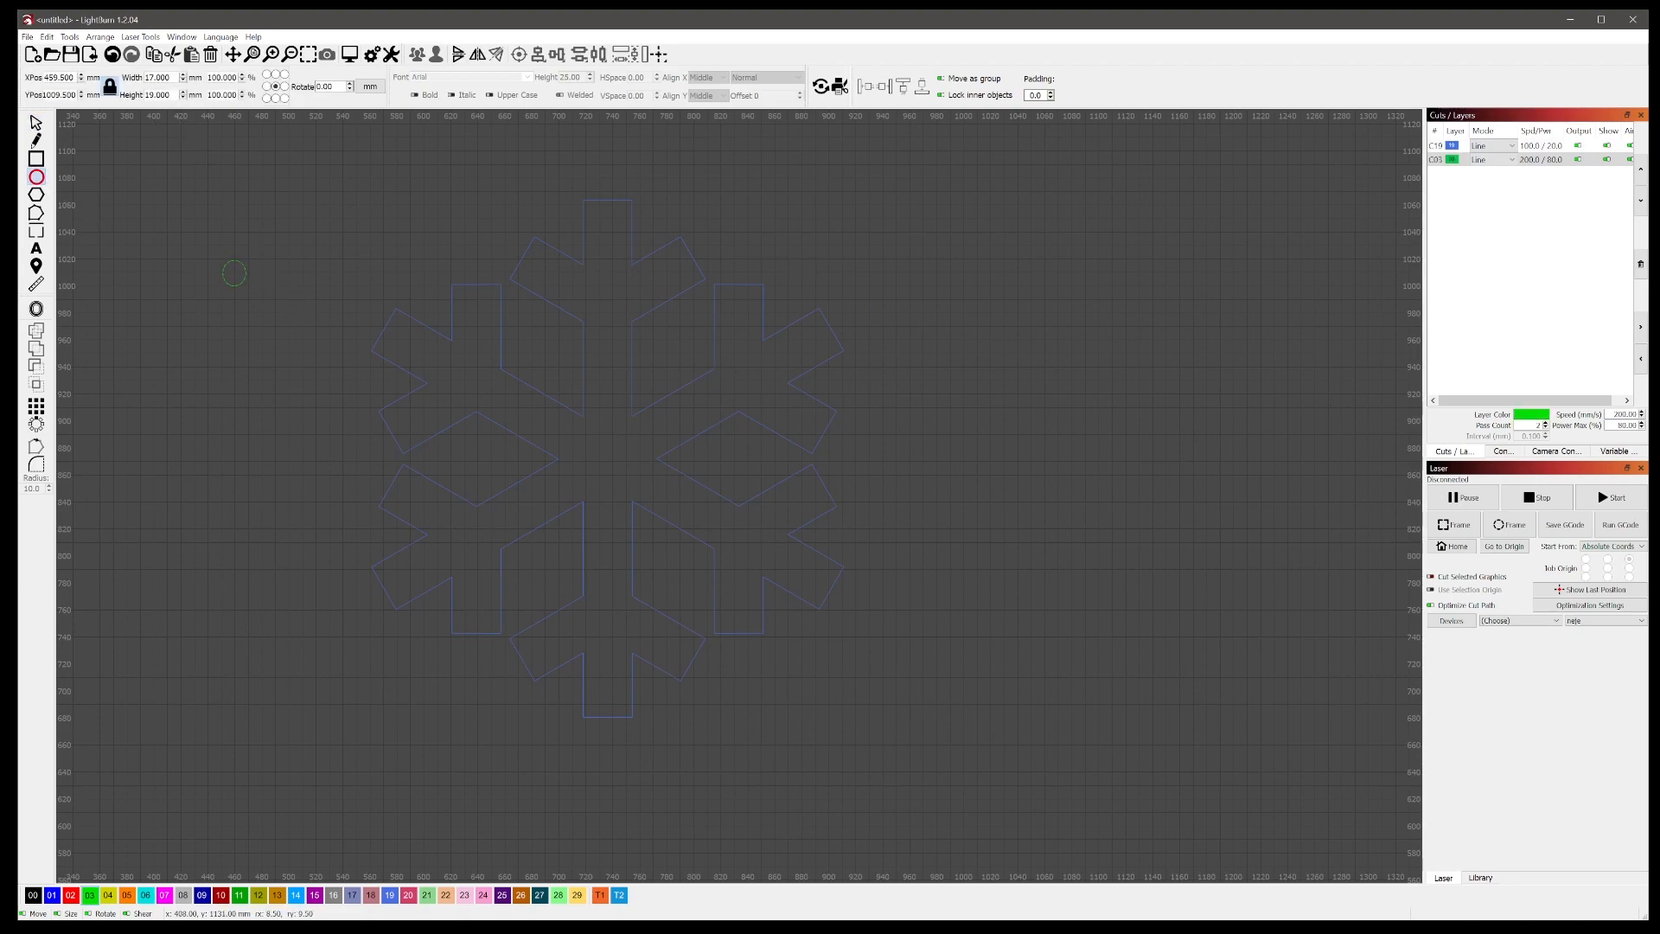
{"action": "left_click", "coordinate": [110, 85]}
{"action": "left_click_drag", "start_coordinate": [172, 77], "coordinate": [122, 89]}
{"action": "type", "text": "11"}
{"action": "key", "text": "Tab"}
{"action": "type", "text": "11"}
{"action": "key", "text": "Tab"}
{"action": "scroll", "coordinate": [230, 282], "scroll_direction": "up", "scroll_amount": 2}
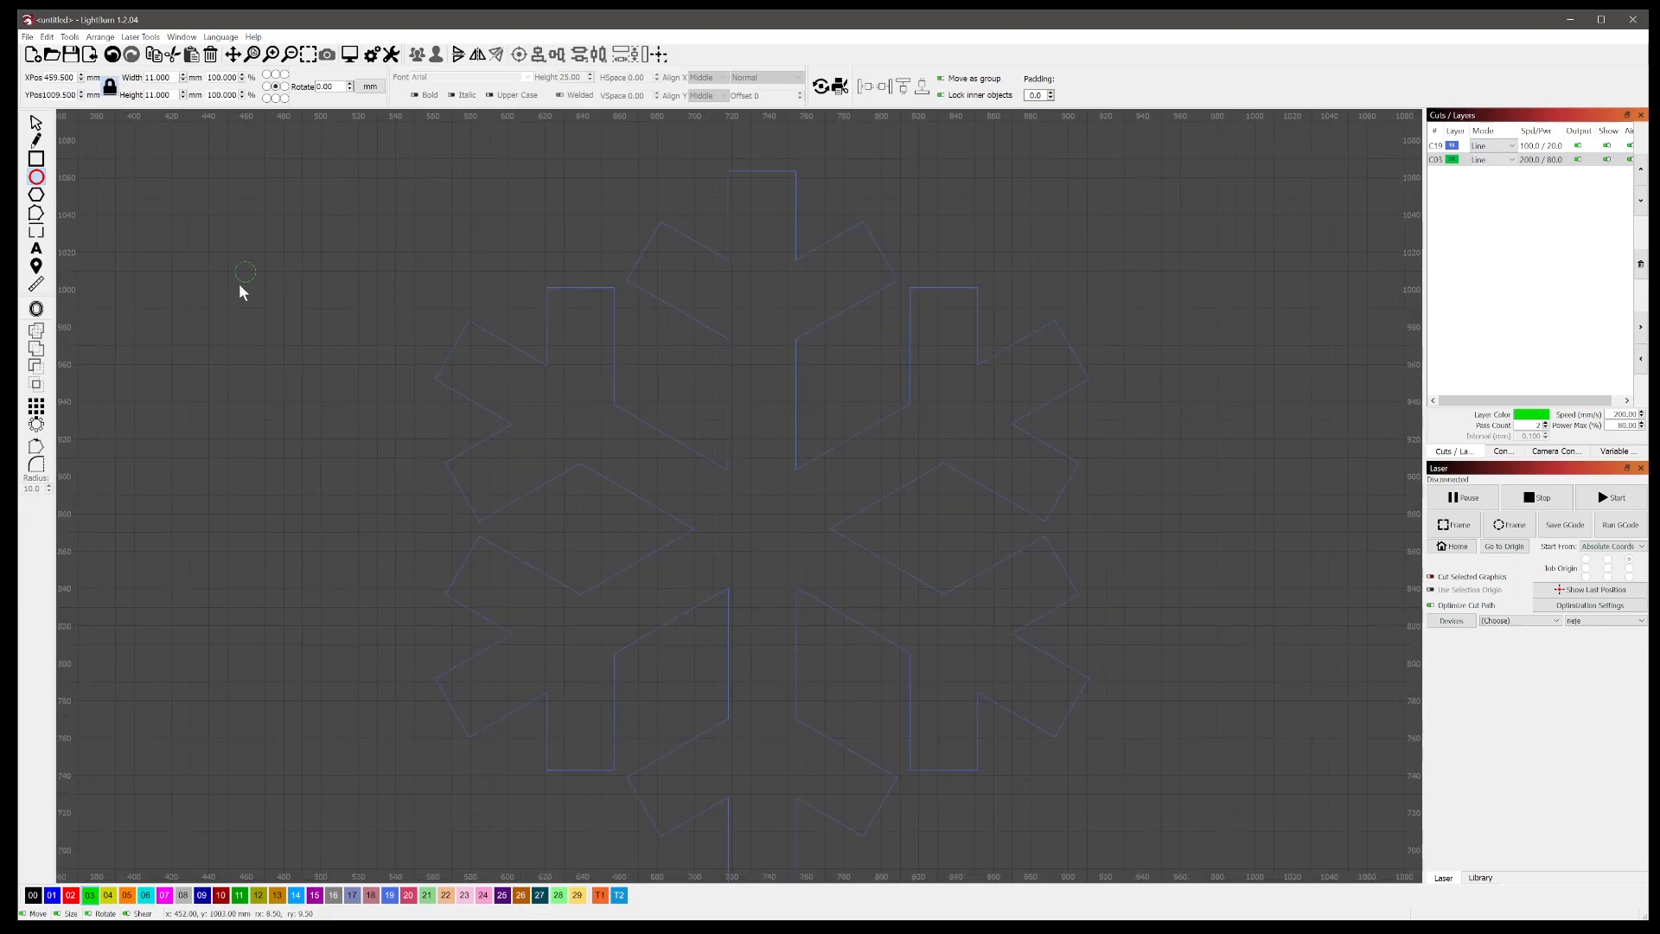
{"action": "scroll", "coordinate": [267, 277], "scroll_direction": "down", "scroll_amount": 1}
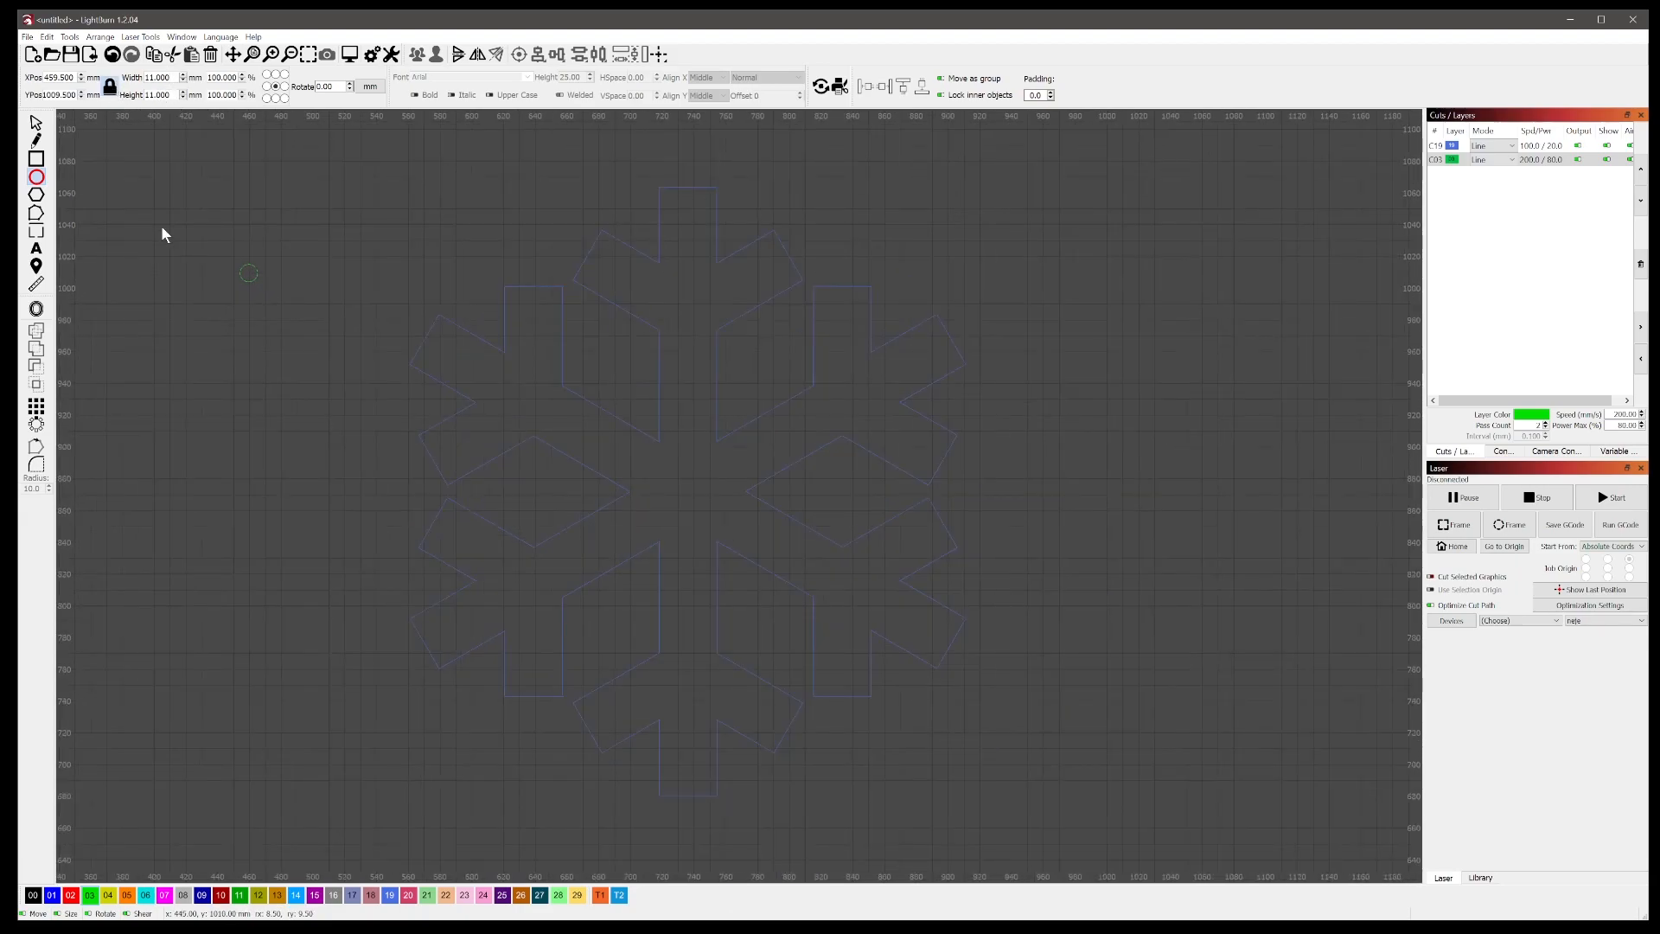
Step: Move the circle to the middle of the snowflake and align the centres of both objects
{"action": "left_click", "coordinate": [35, 124]}
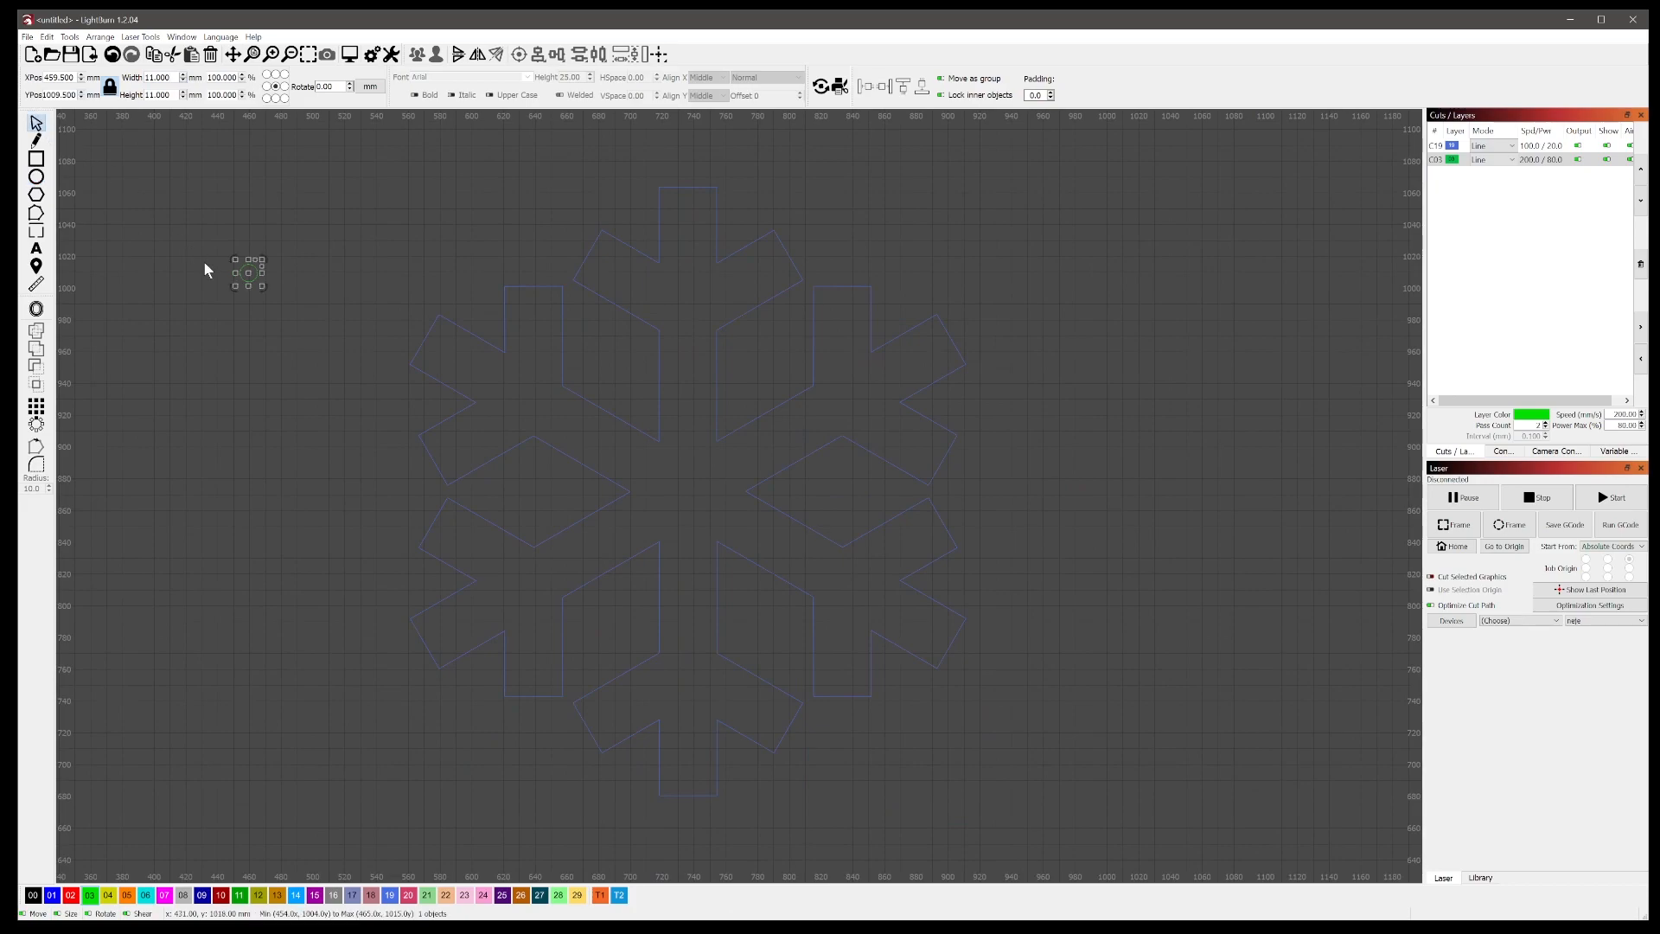
{"action": "left_click_drag", "start_coordinate": [246, 278], "coordinate": [670, 465]}
{"action": "scroll", "coordinate": [788, 519], "scroll_direction": "down", "scroll_amount": 1}
{"action": "left_click_drag", "start_coordinate": [984, 742], "coordinate": [459, 224]}
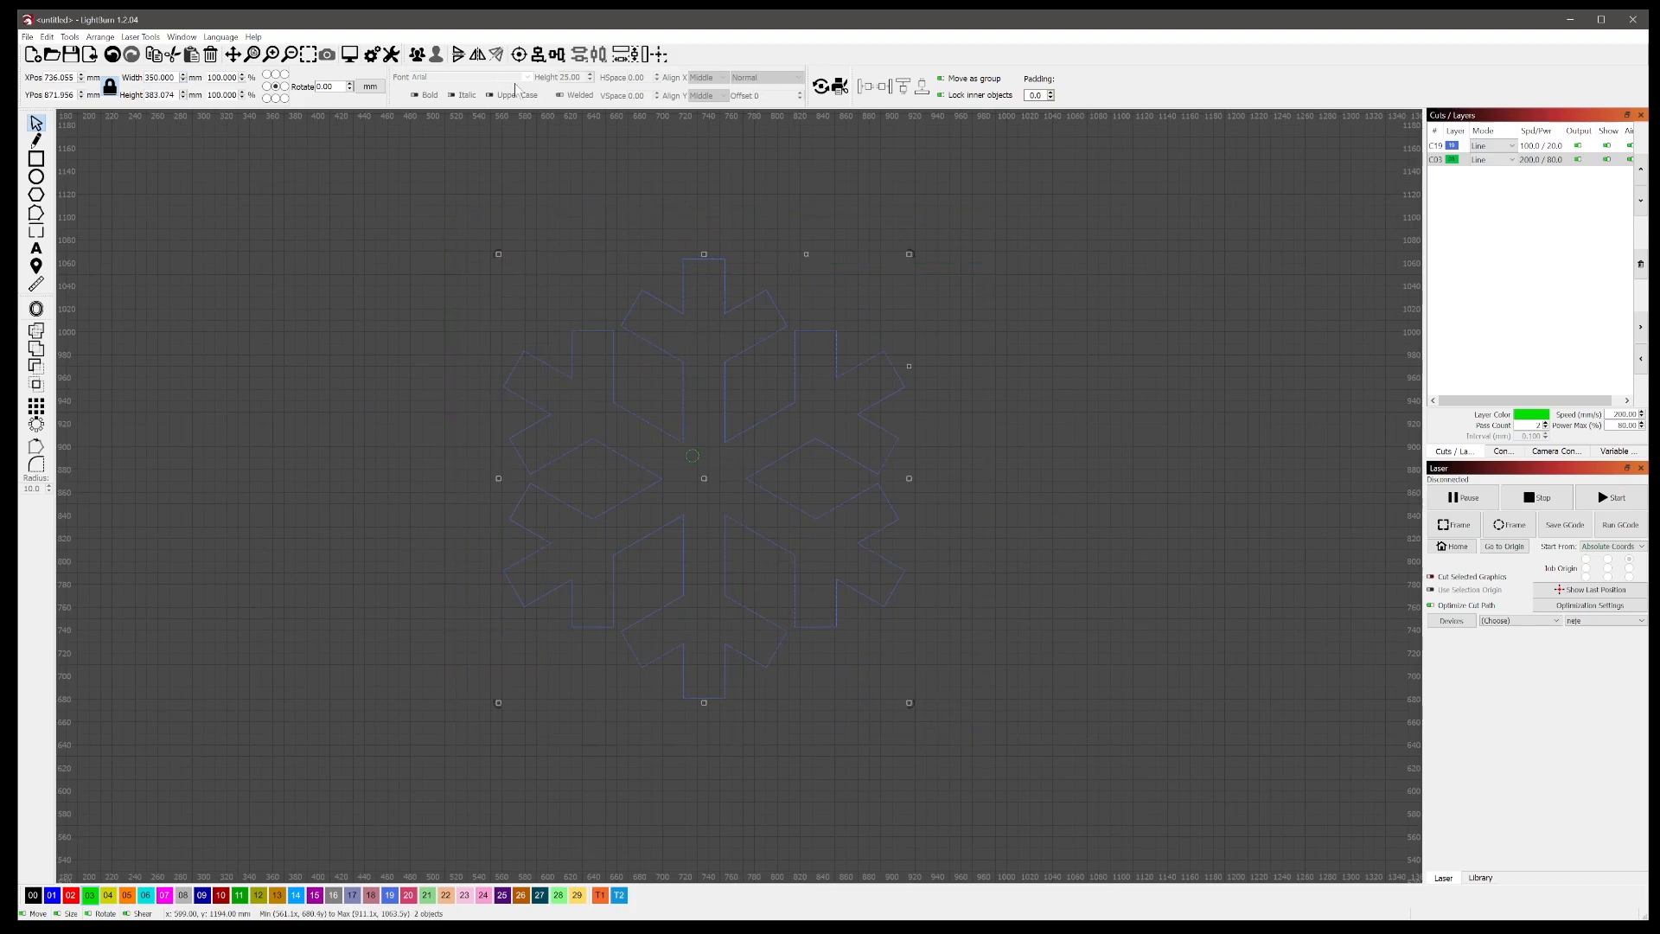
{"action": "left_click", "coordinate": [519, 54]}
{"action": "left_click", "coordinate": [1092, 534]}
Step: Create a grid array of the centre circle with one column and six rows running down the lower arm, using 24 mm Y spacing
{"action": "left_click", "coordinate": [692, 456]}
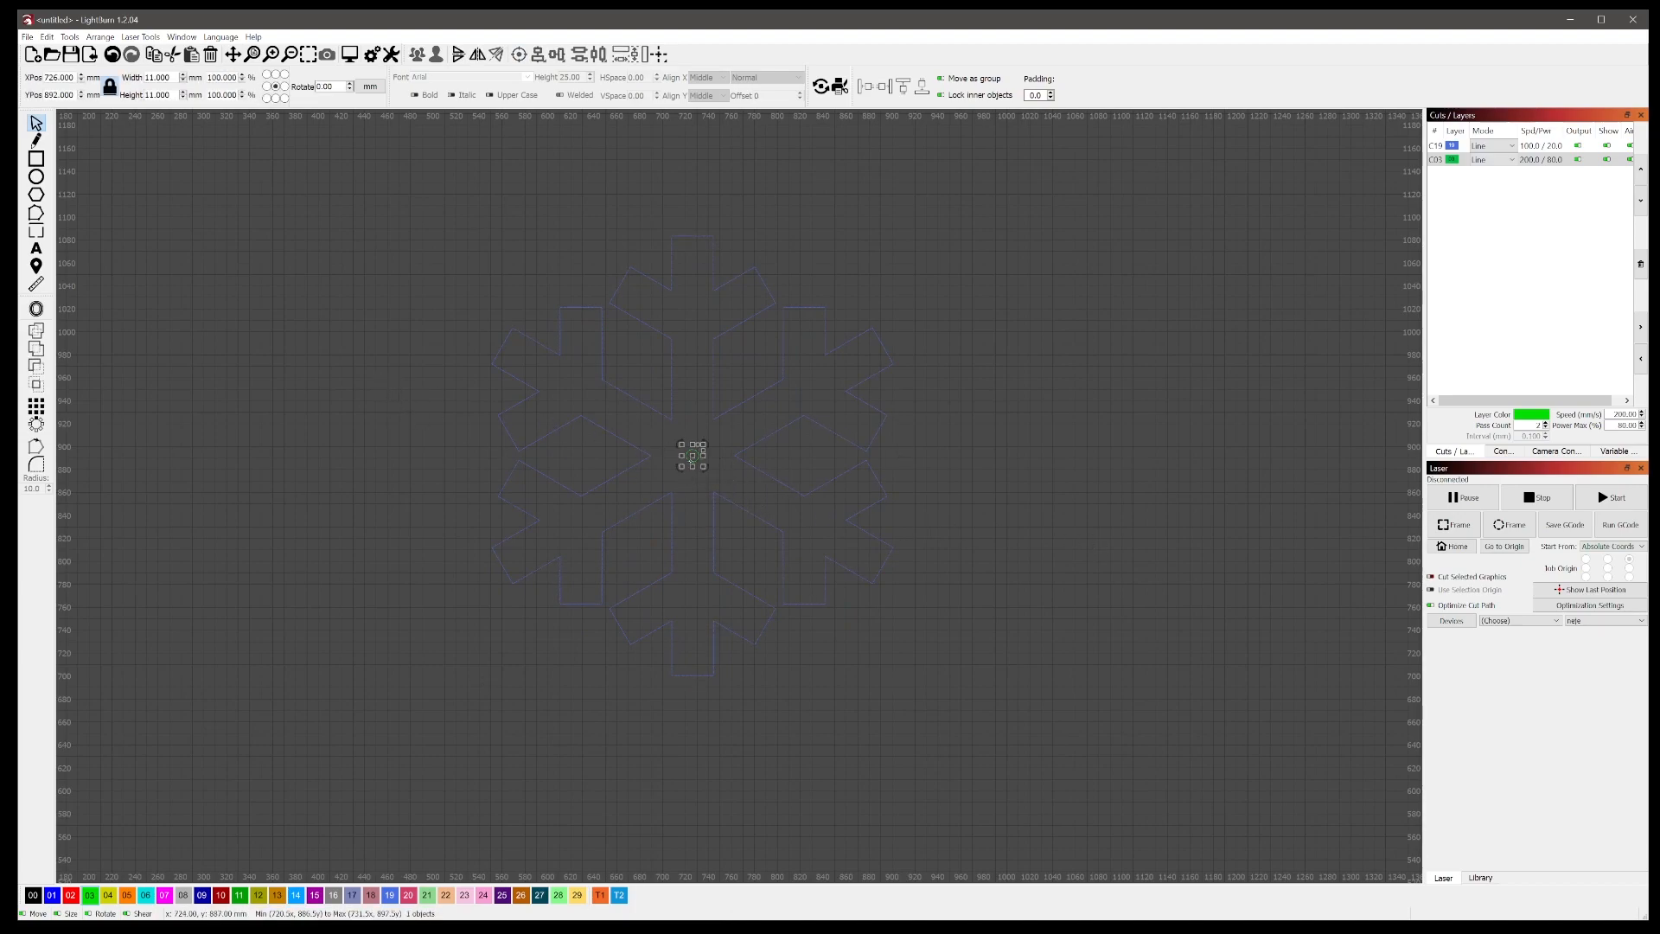
{"action": "left_click", "coordinate": [35, 406]}
{"action": "left_click_drag", "start_coordinate": [847, 375], "coordinate": [1063, 451]}
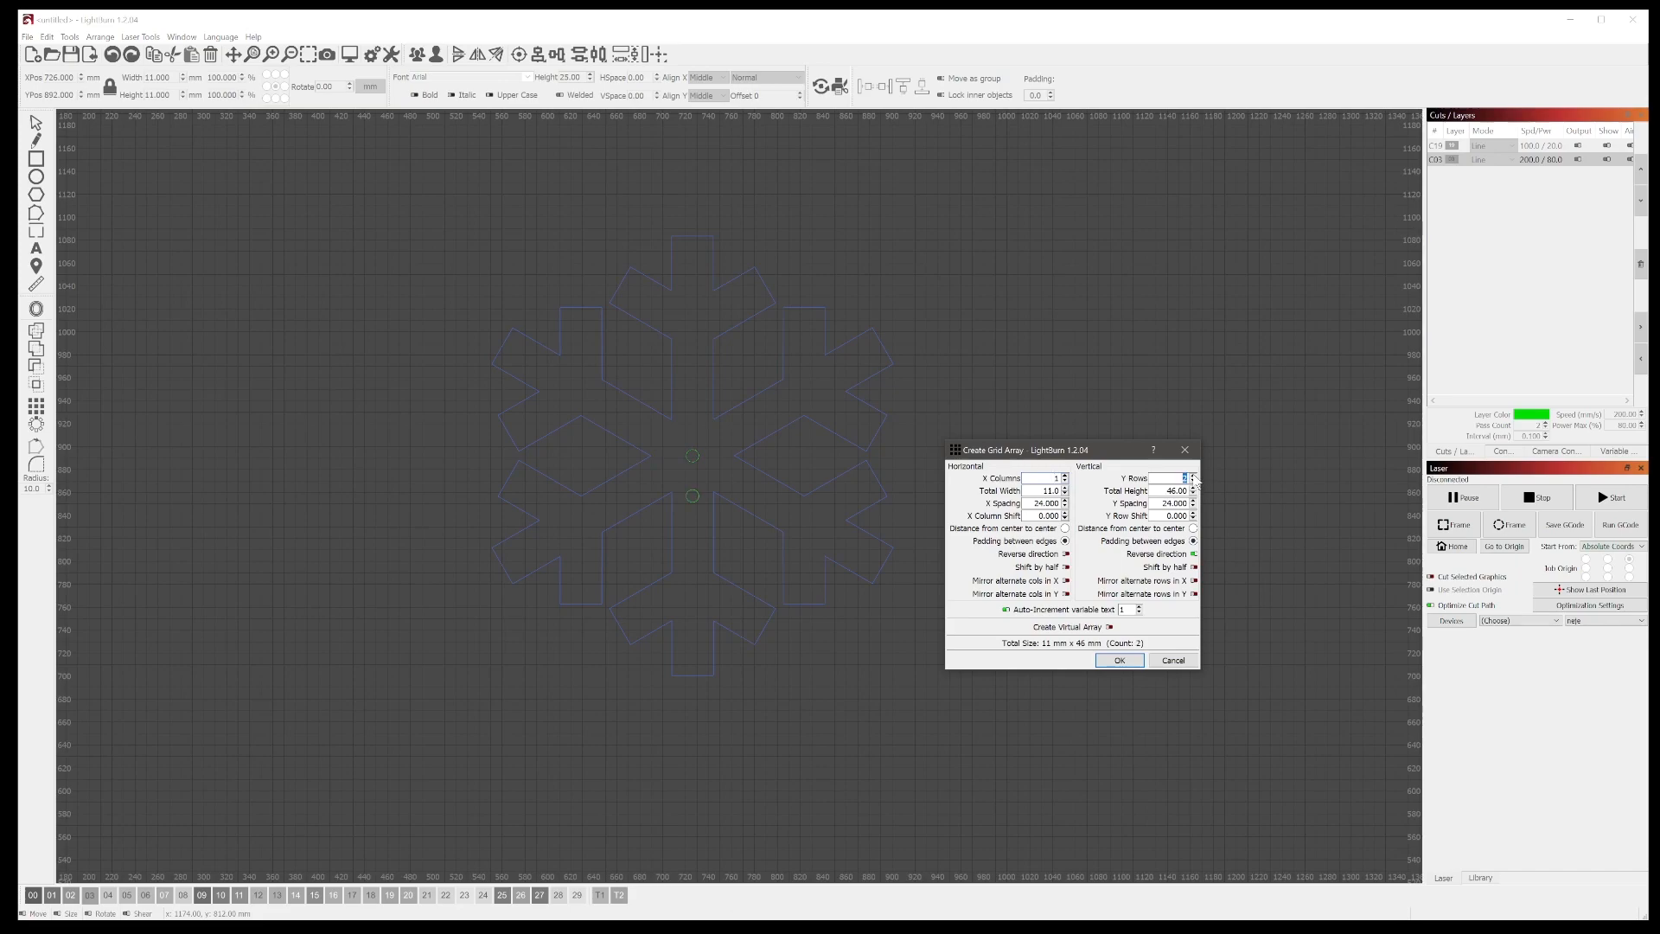
{"action": "left_click", "coordinate": [1194, 475]}
{"action": "left_click", "coordinate": [1193, 475]}
{"action": "left_click", "coordinate": [1118, 659]}
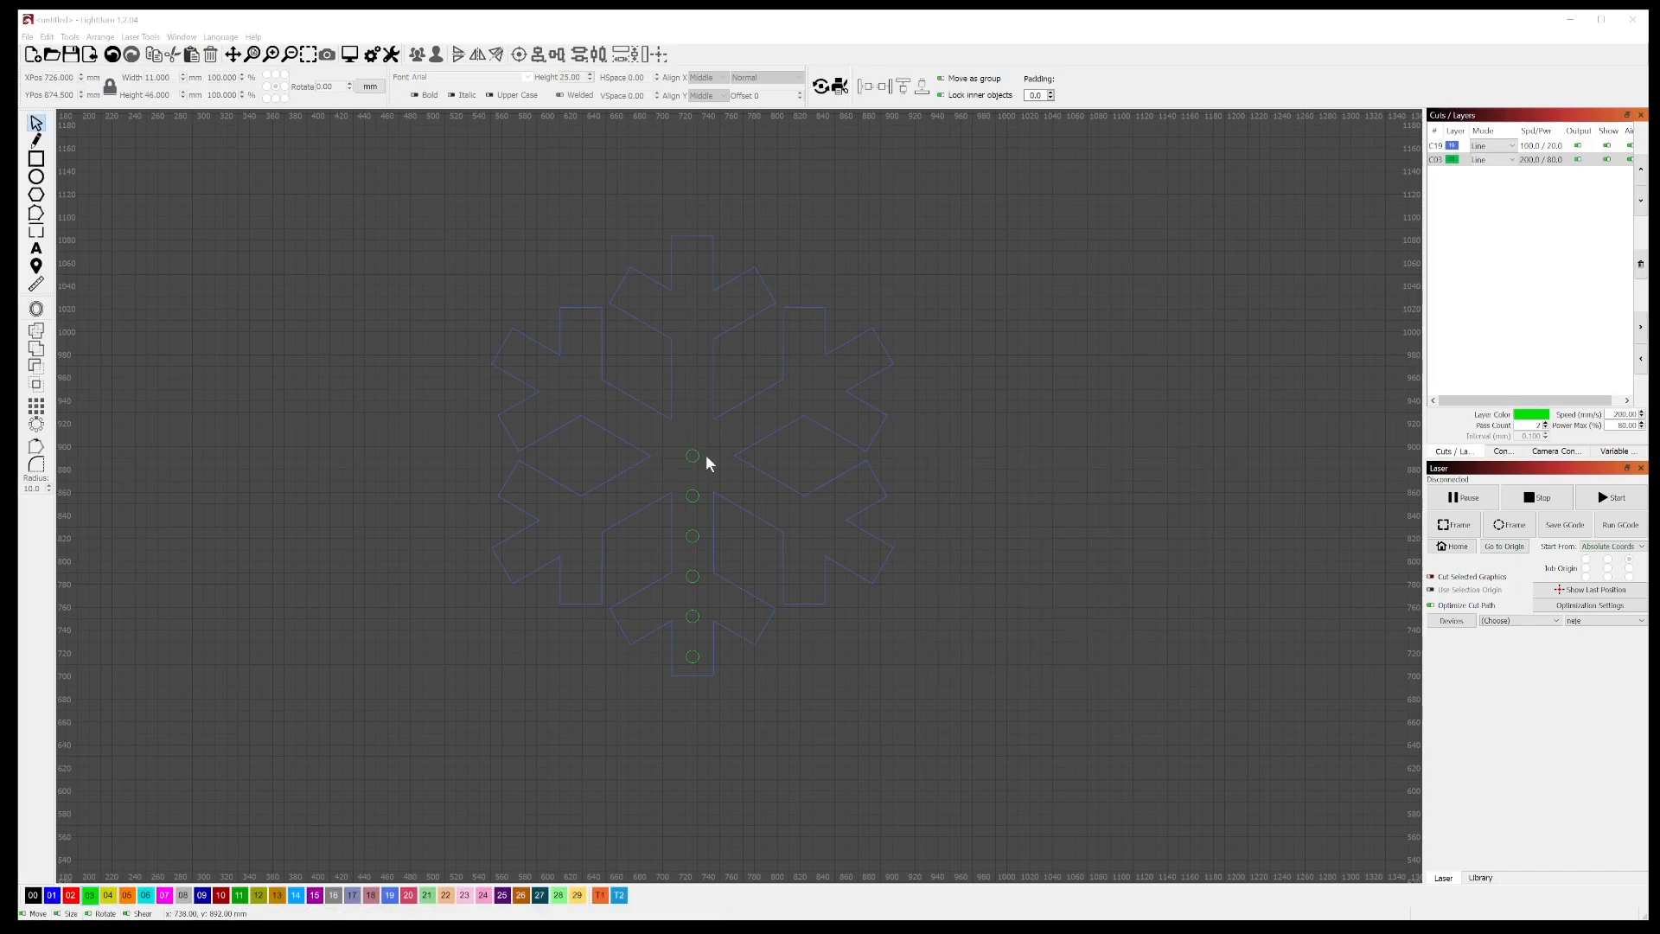
Step: Create a circular array of the six-circle column with 6 copies over 360 degrees, rotating the copies around the snowflake's centre circle
{"action": "left_click_drag", "start_coordinate": [703, 669], "coordinate": [677, 435]}
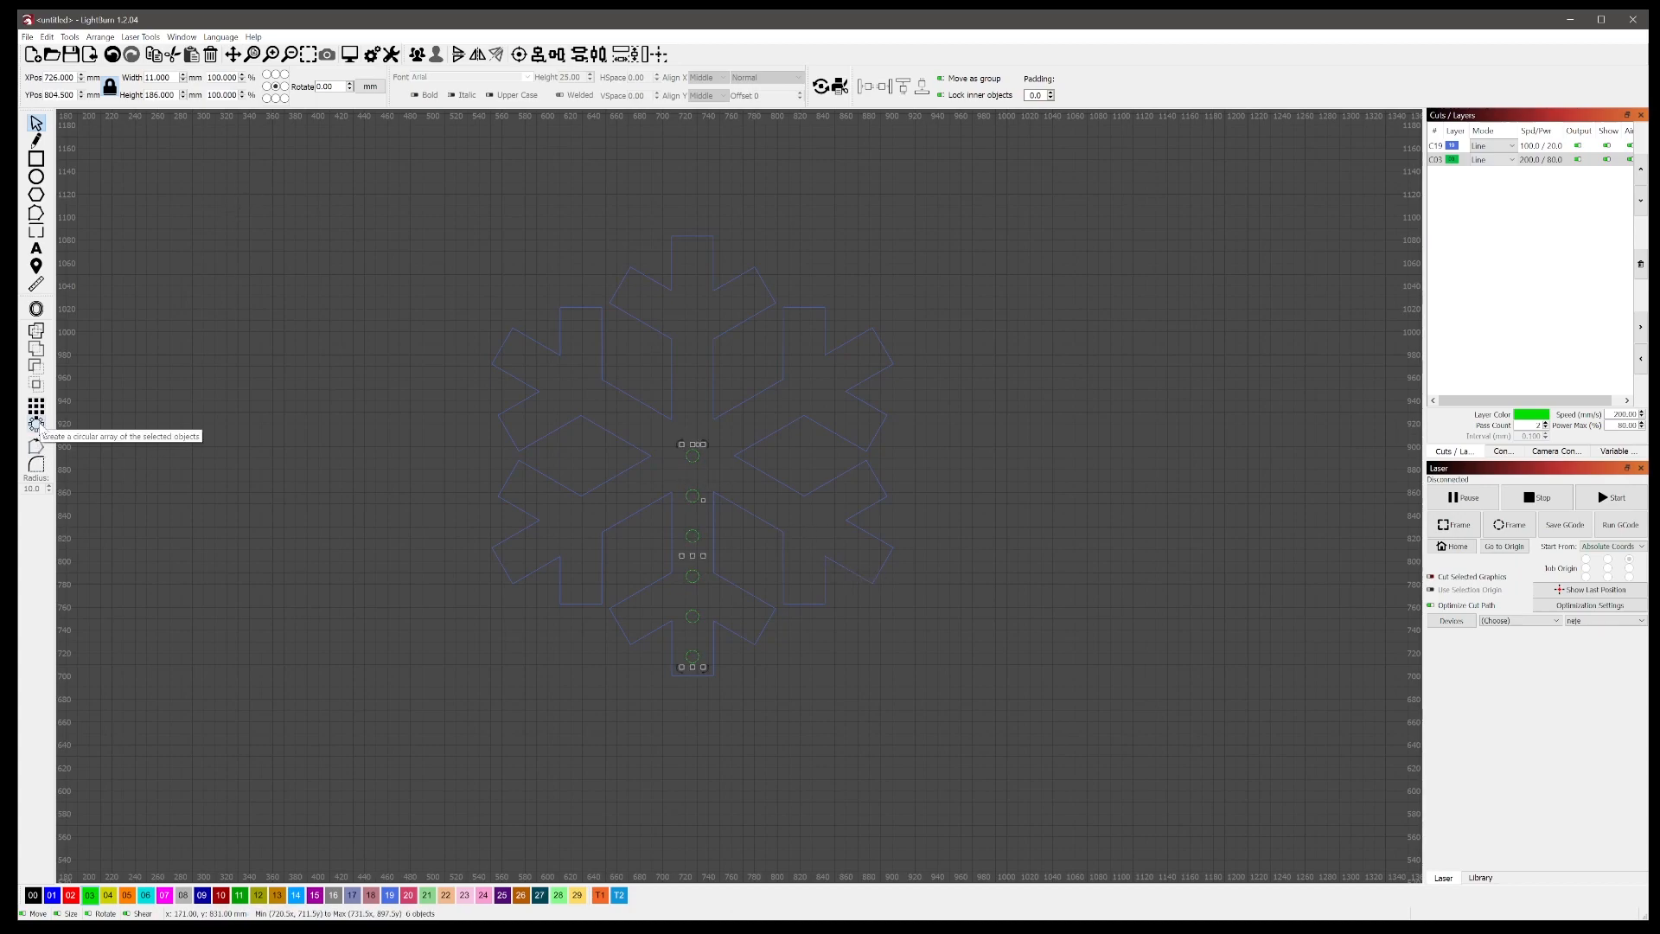
{"action": "left_click", "coordinate": [36, 424]}
{"action": "left_click_drag", "start_coordinate": [831, 417], "coordinate": [1037, 477]}
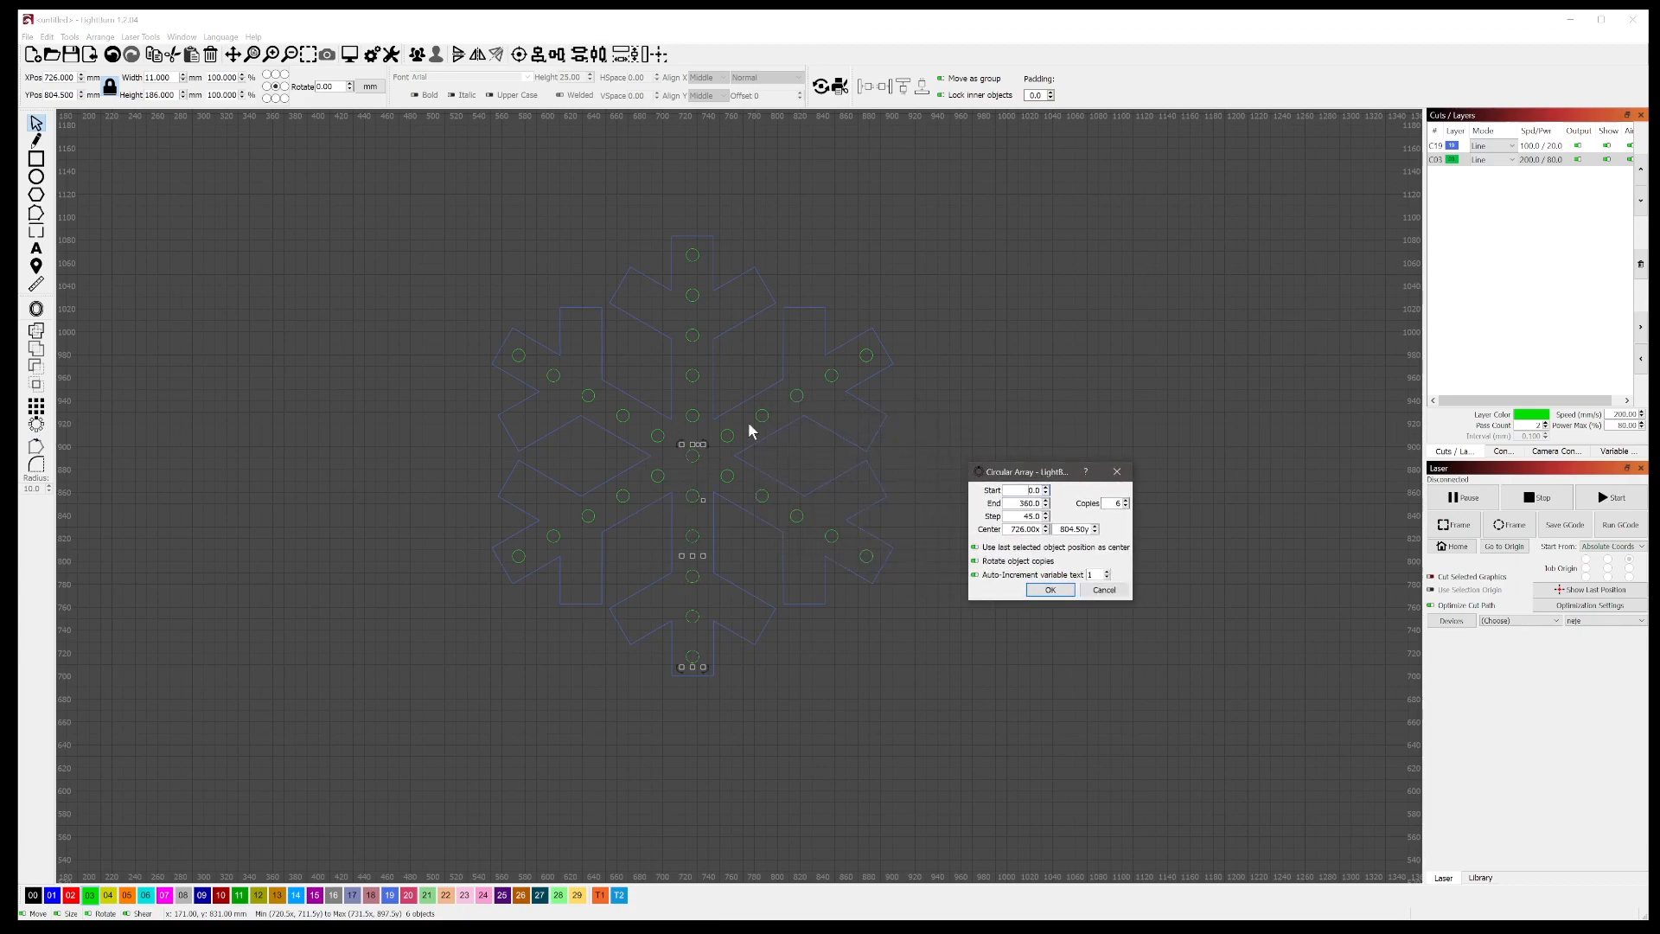
{"action": "left_click", "coordinate": [1126, 507]}
{"action": "left_click", "coordinate": [1126, 507]}
{"action": "left_click", "coordinate": [1125, 501]}
{"action": "left_click", "coordinate": [1126, 500]}
{"action": "left_click", "coordinate": [1067, 595]}
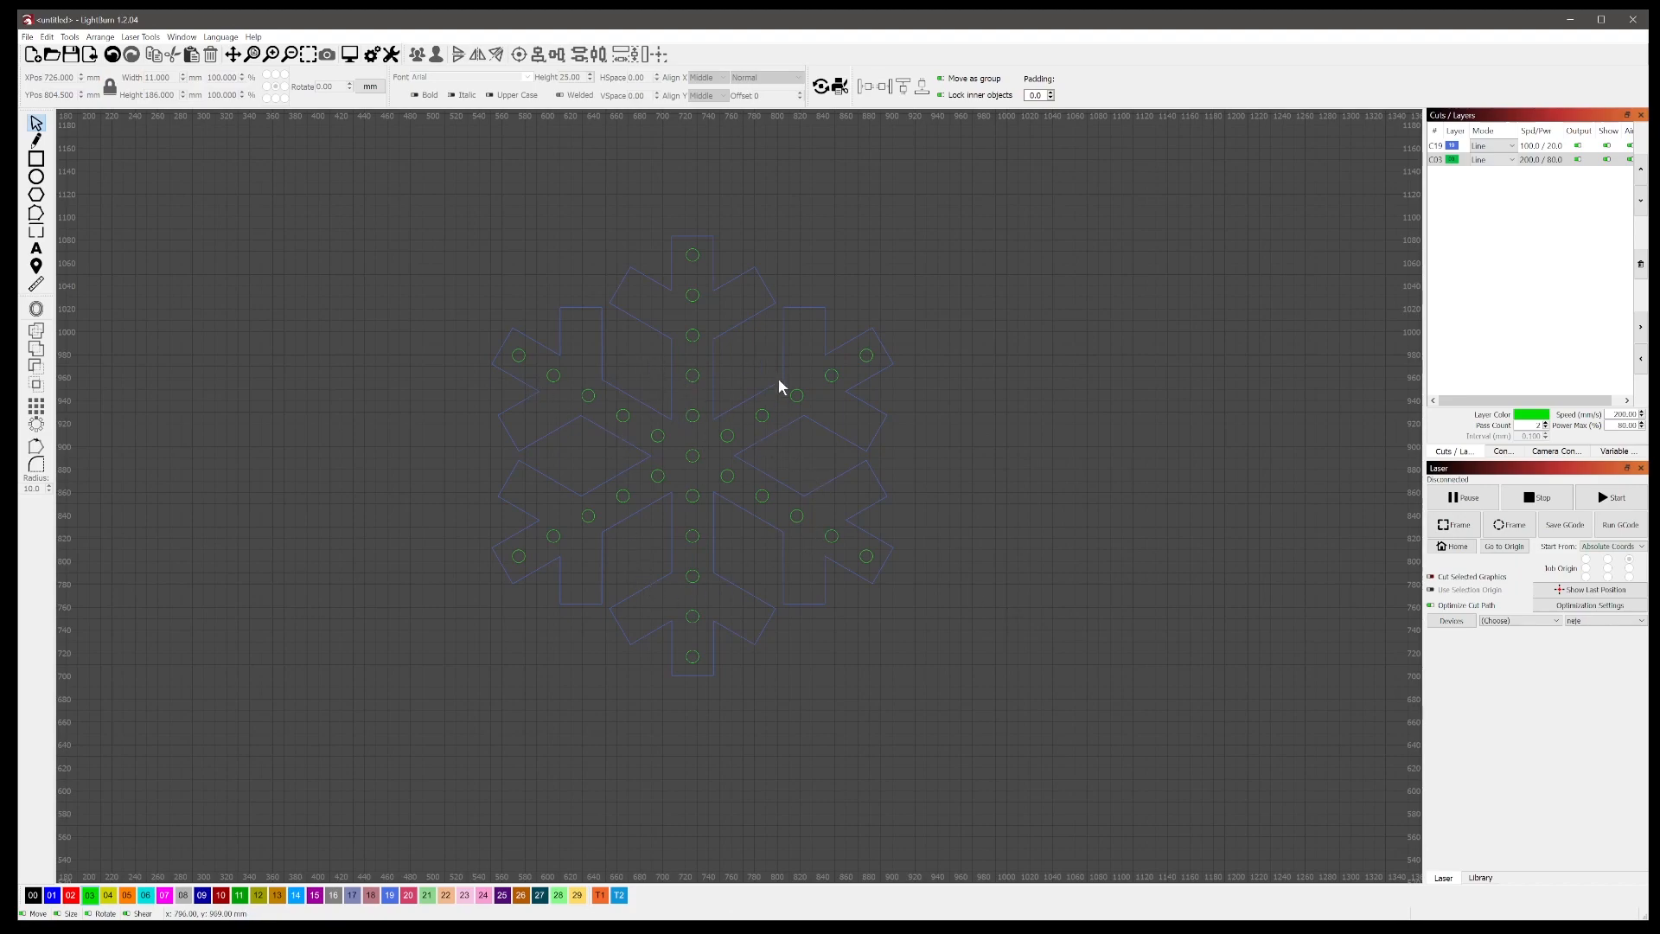
Step: Offset the snowflake outline inward by 12 mm with round corners
{"action": "left_click", "coordinate": [756, 486]}
{"action": "scroll", "coordinate": [757, 504], "scroll_direction": "up", "scroll_amount": 1}
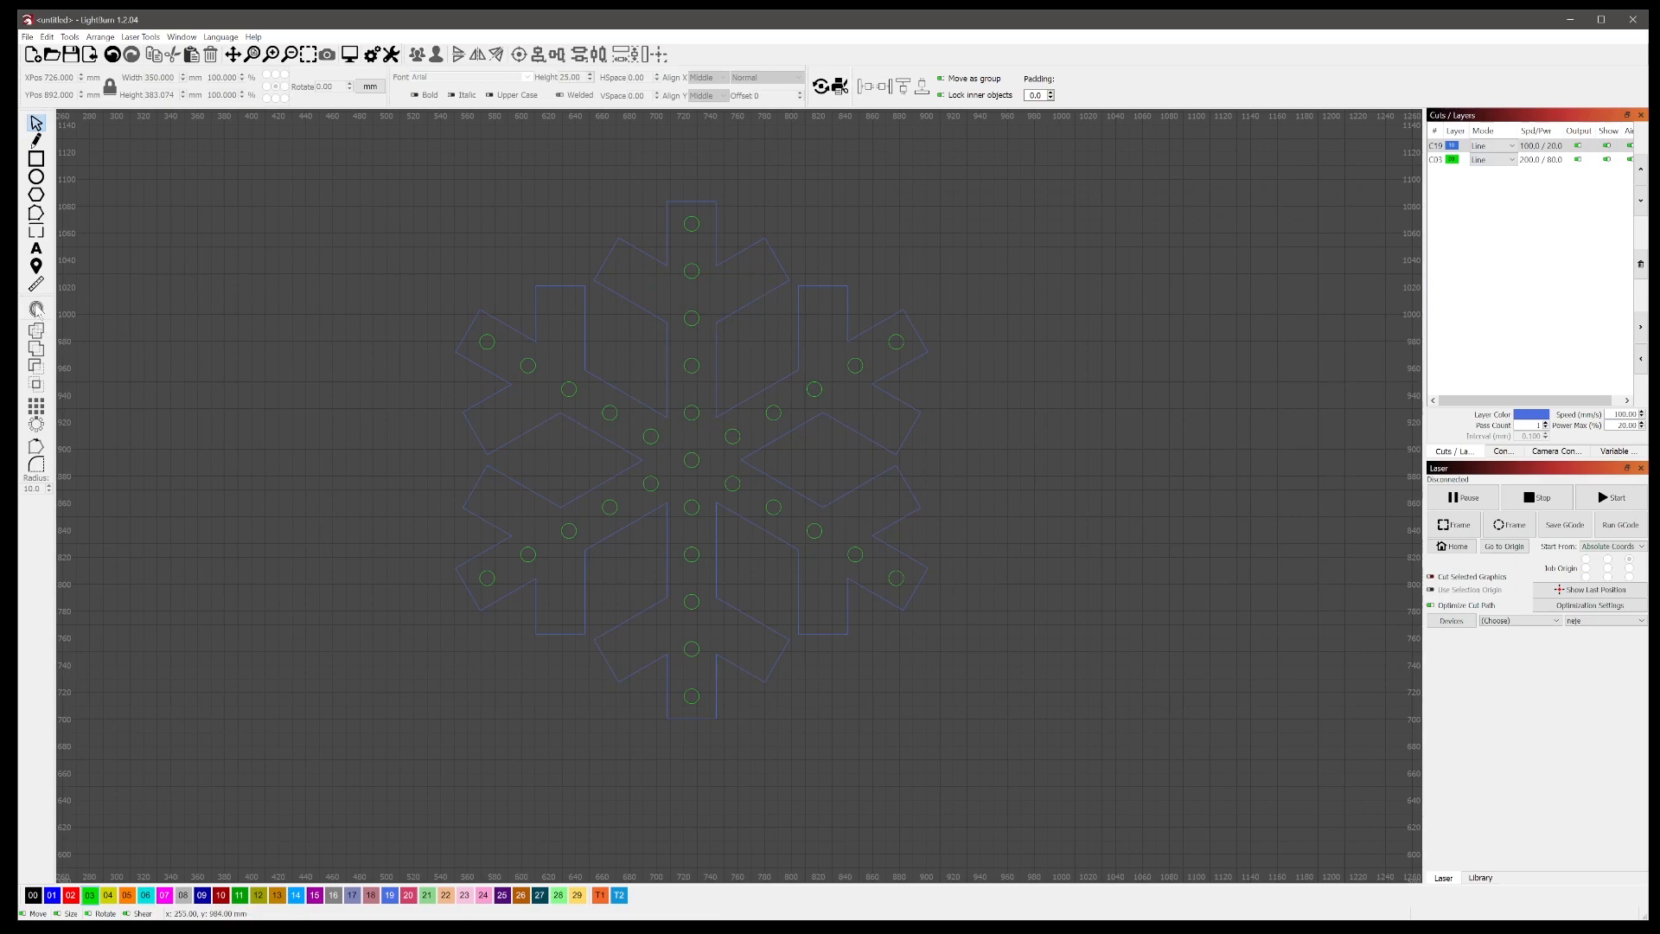
{"action": "left_click", "coordinate": [586, 355]}
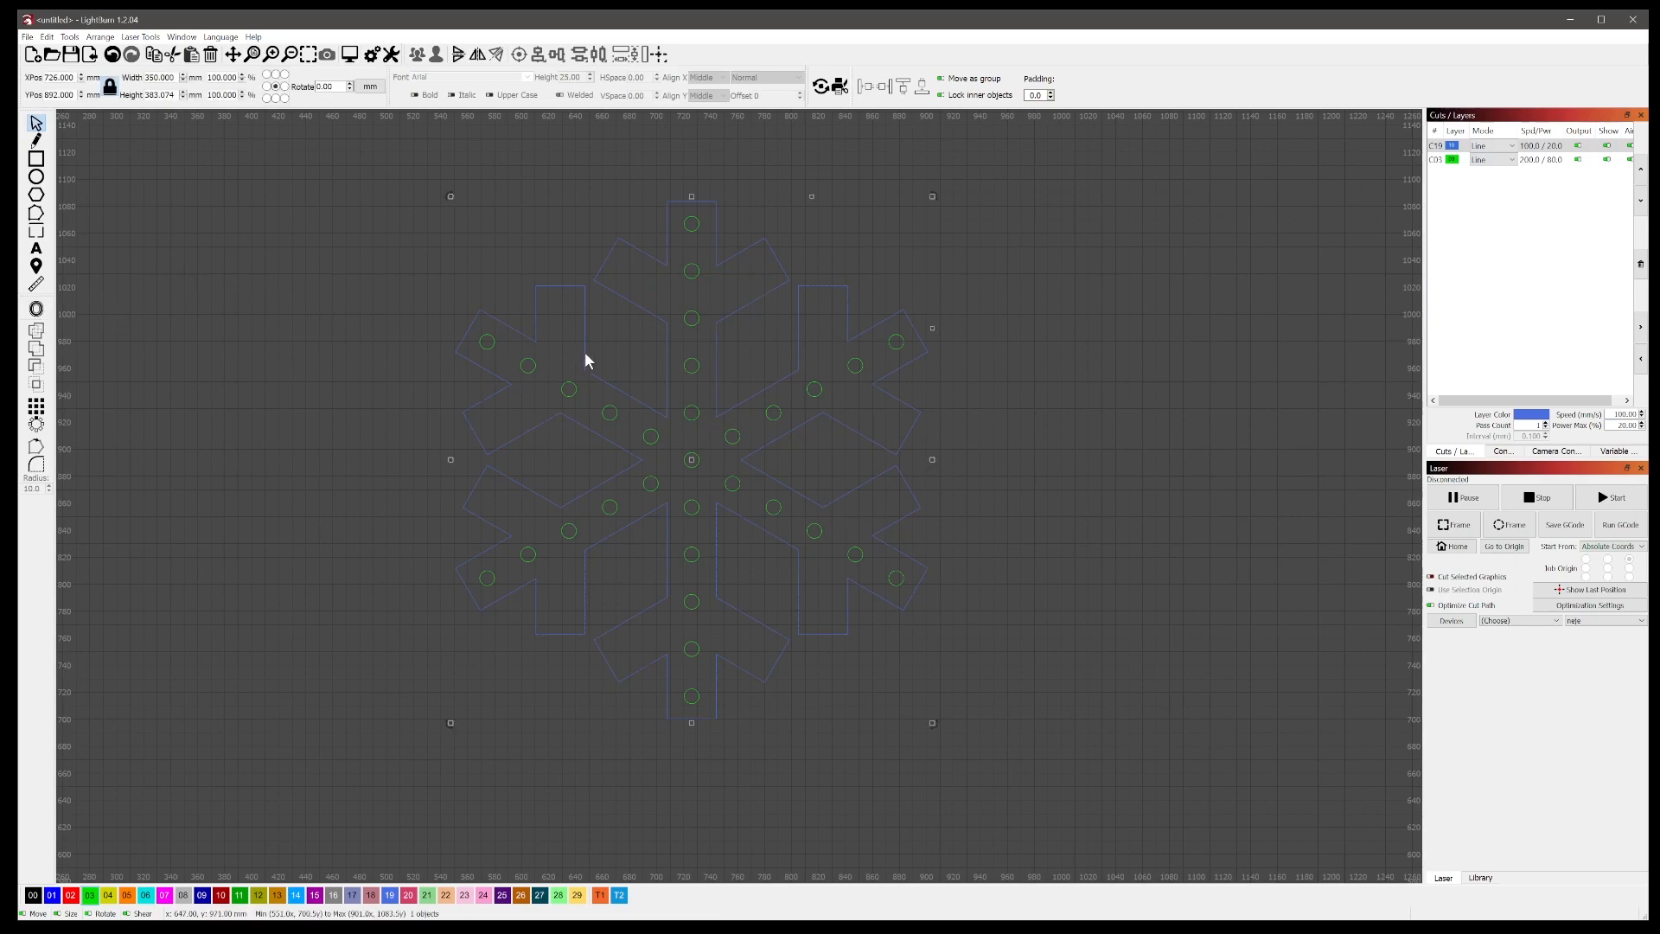
{"action": "left_click", "coordinate": [36, 308]}
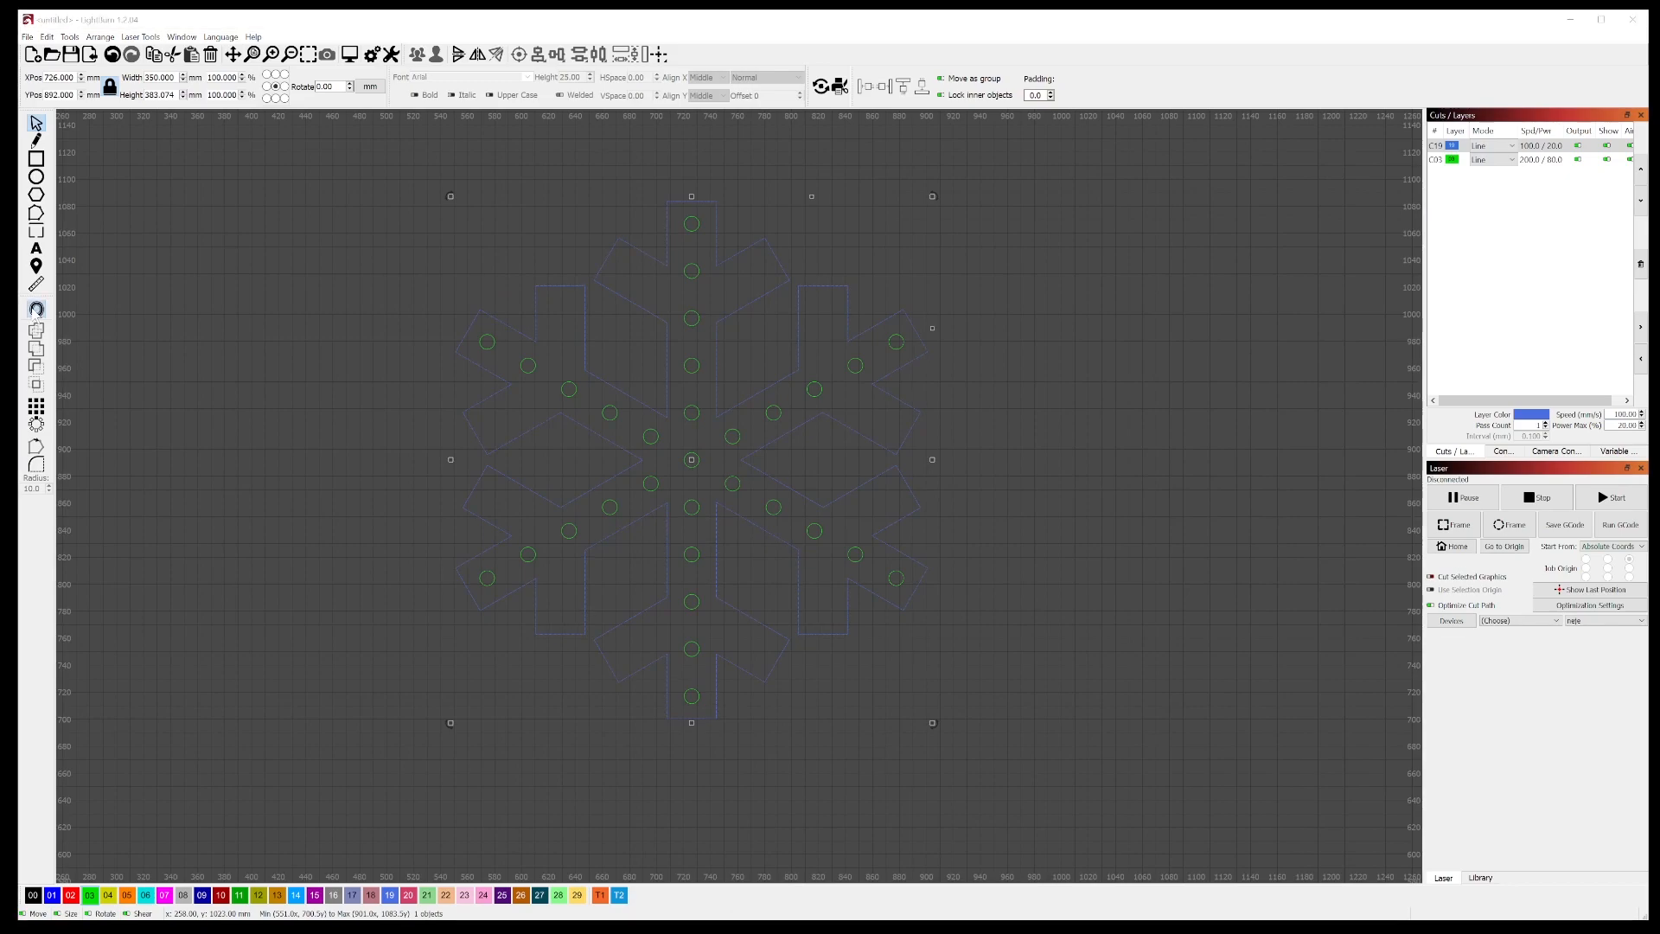
{"action": "left_click_drag", "start_coordinate": [820, 412], "coordinate": [1089, 439]}
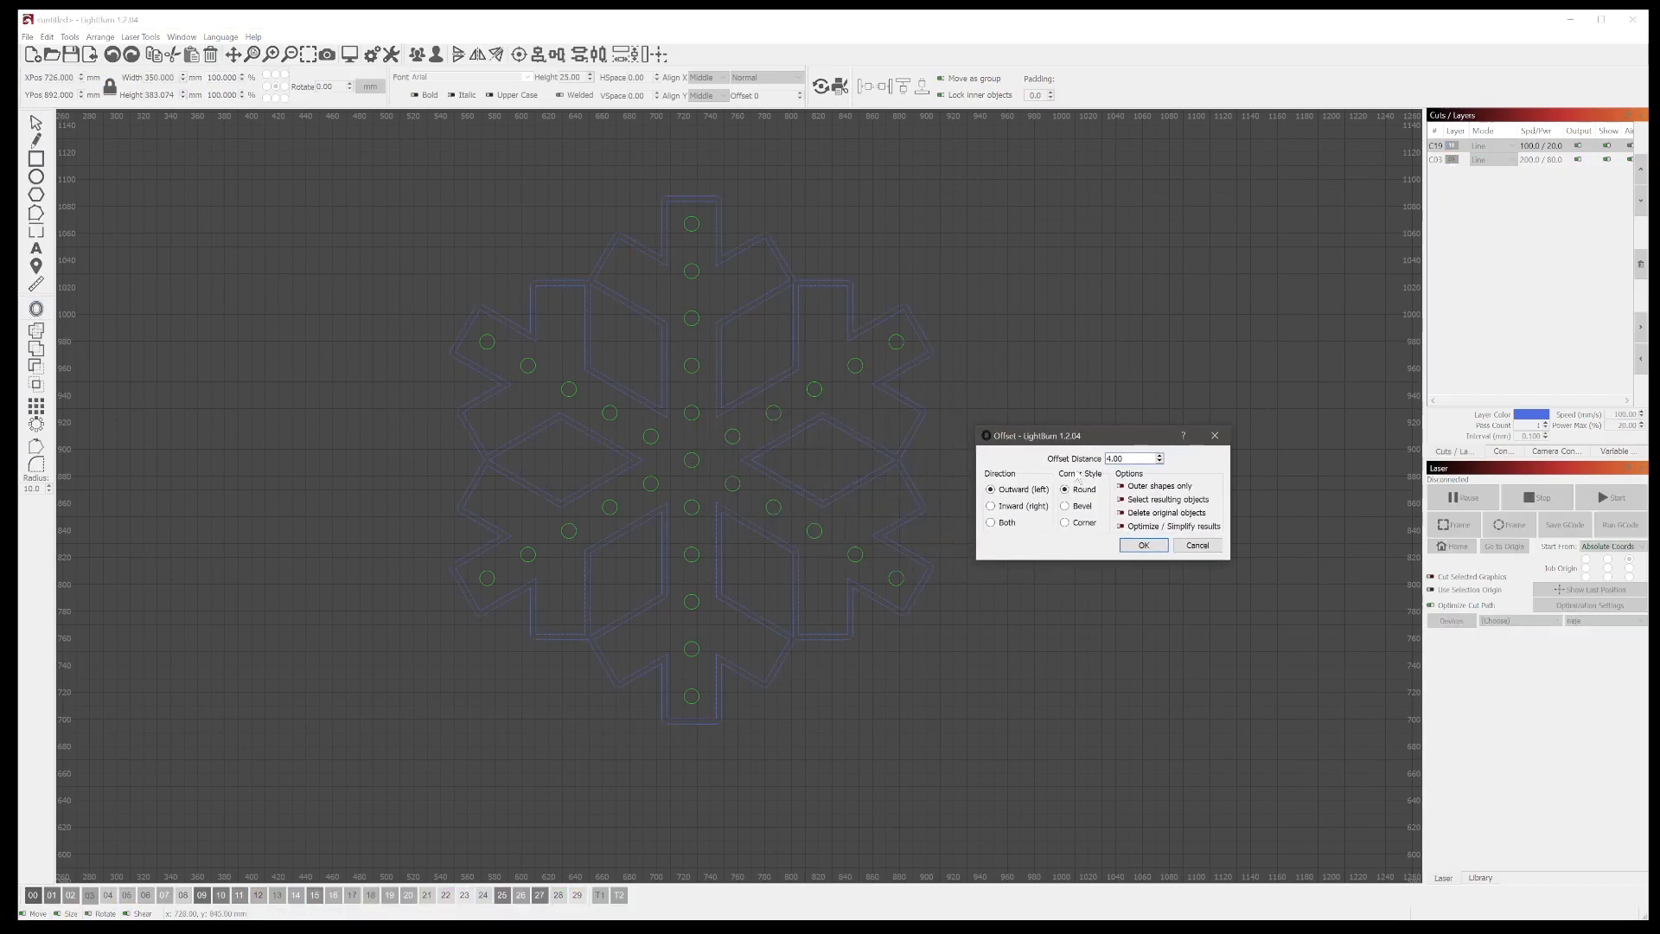
{"action": "left_click", "coordinate": [1000, 510]}
{"action": "left_click", "coordinate": [1160, 456]}
{"action": "left_click", "coordinate": [1160, 456]}
{"action": "left_click", "coordinate": [1159, 456]}
{"action": "left_click", "coordinate": [1160, 456]}
{"action": "left_click", "coordinate": [1161, 455]}
{"action": "left_click", "coordinate": [1160, 455]}
{"action": "left_click", "coordinate": [1147, 550]}
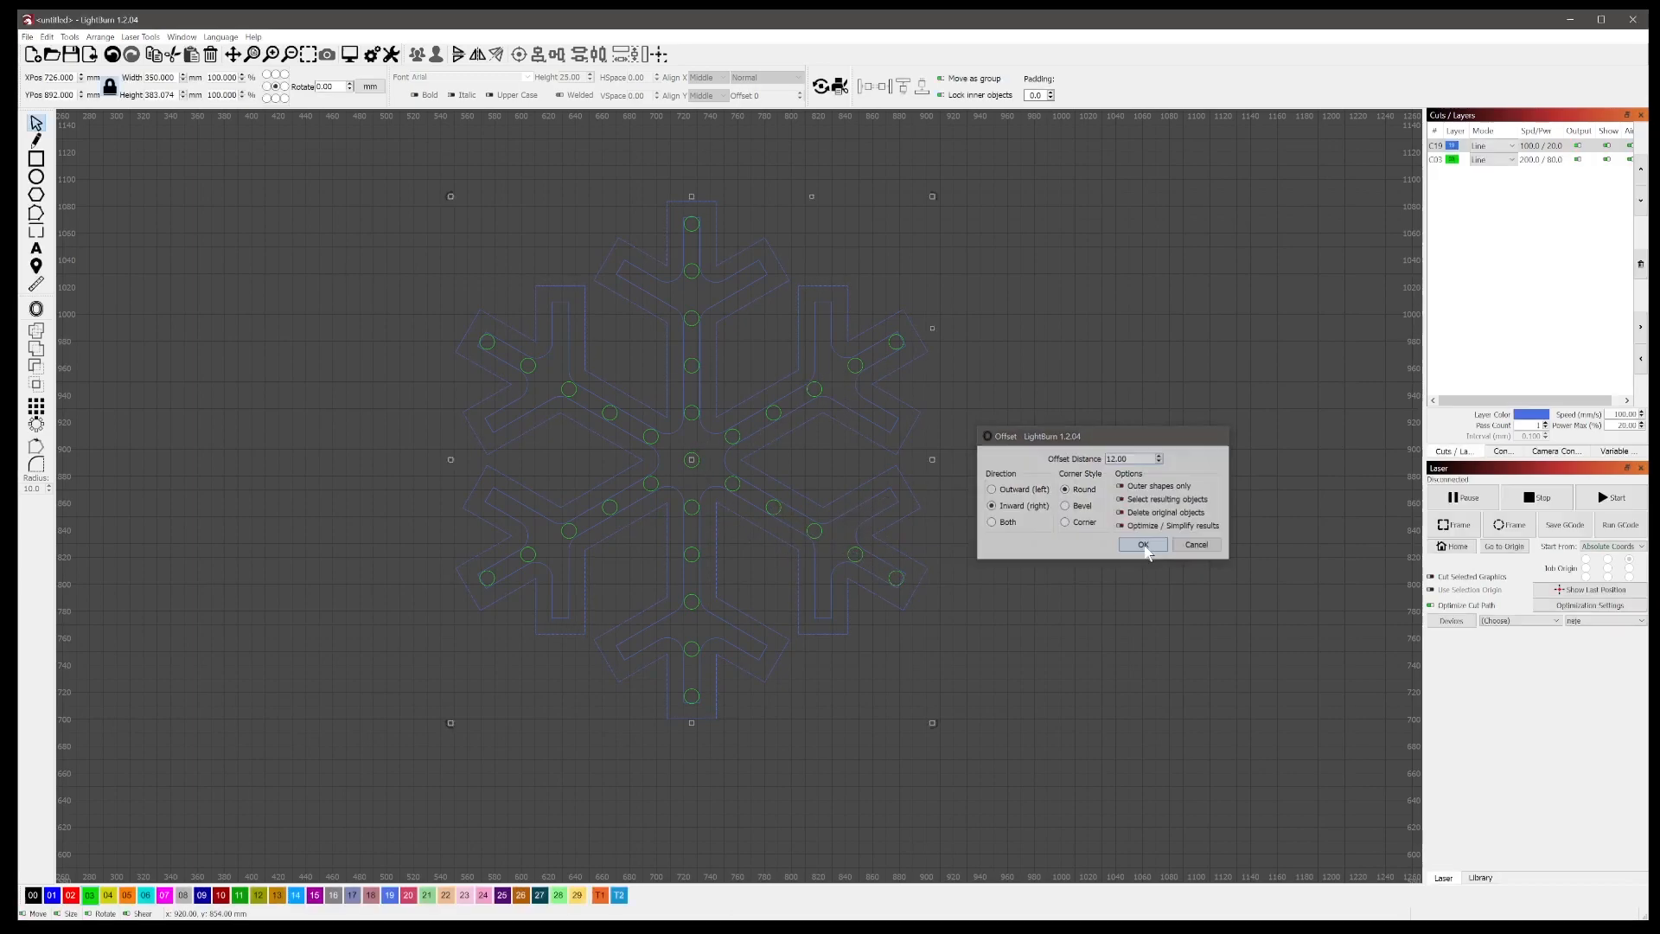
Step: Copy two neighbouring circles from the snowflake's upper-right arm, paste them in the empty area beside it, and group the pair
{"action": "scroll", "coordinate": [842, 510], "scroll_direction": "up", "scroll_amount": 3}
{"action": "scroll", "coordinate": [844, 517], "scroll_direction": "up", "scroll_amount": 2}
{"action": "scroll", "coordinate": [773, 380], "scroll_direction": "down", "scroll_amount": 3}
{"action": "left_click_drag", "start_coordinate": [1166, 385], "coordinate": [1034, 532]}
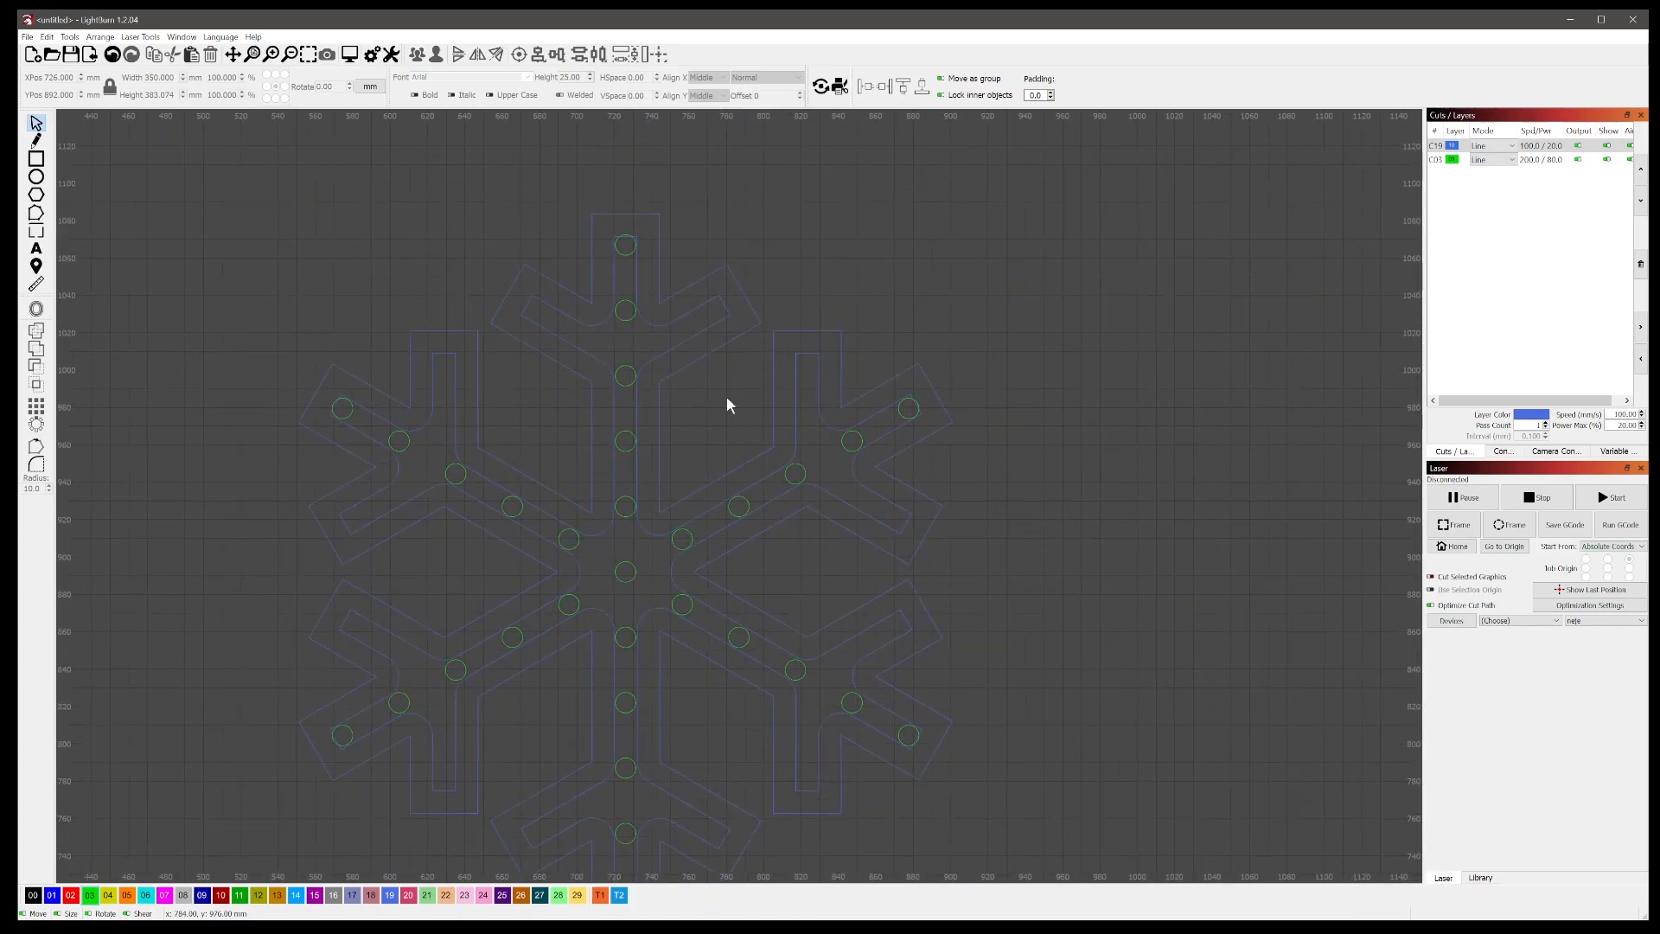
{"action": "left_click", "coordinate": [745, 500]}
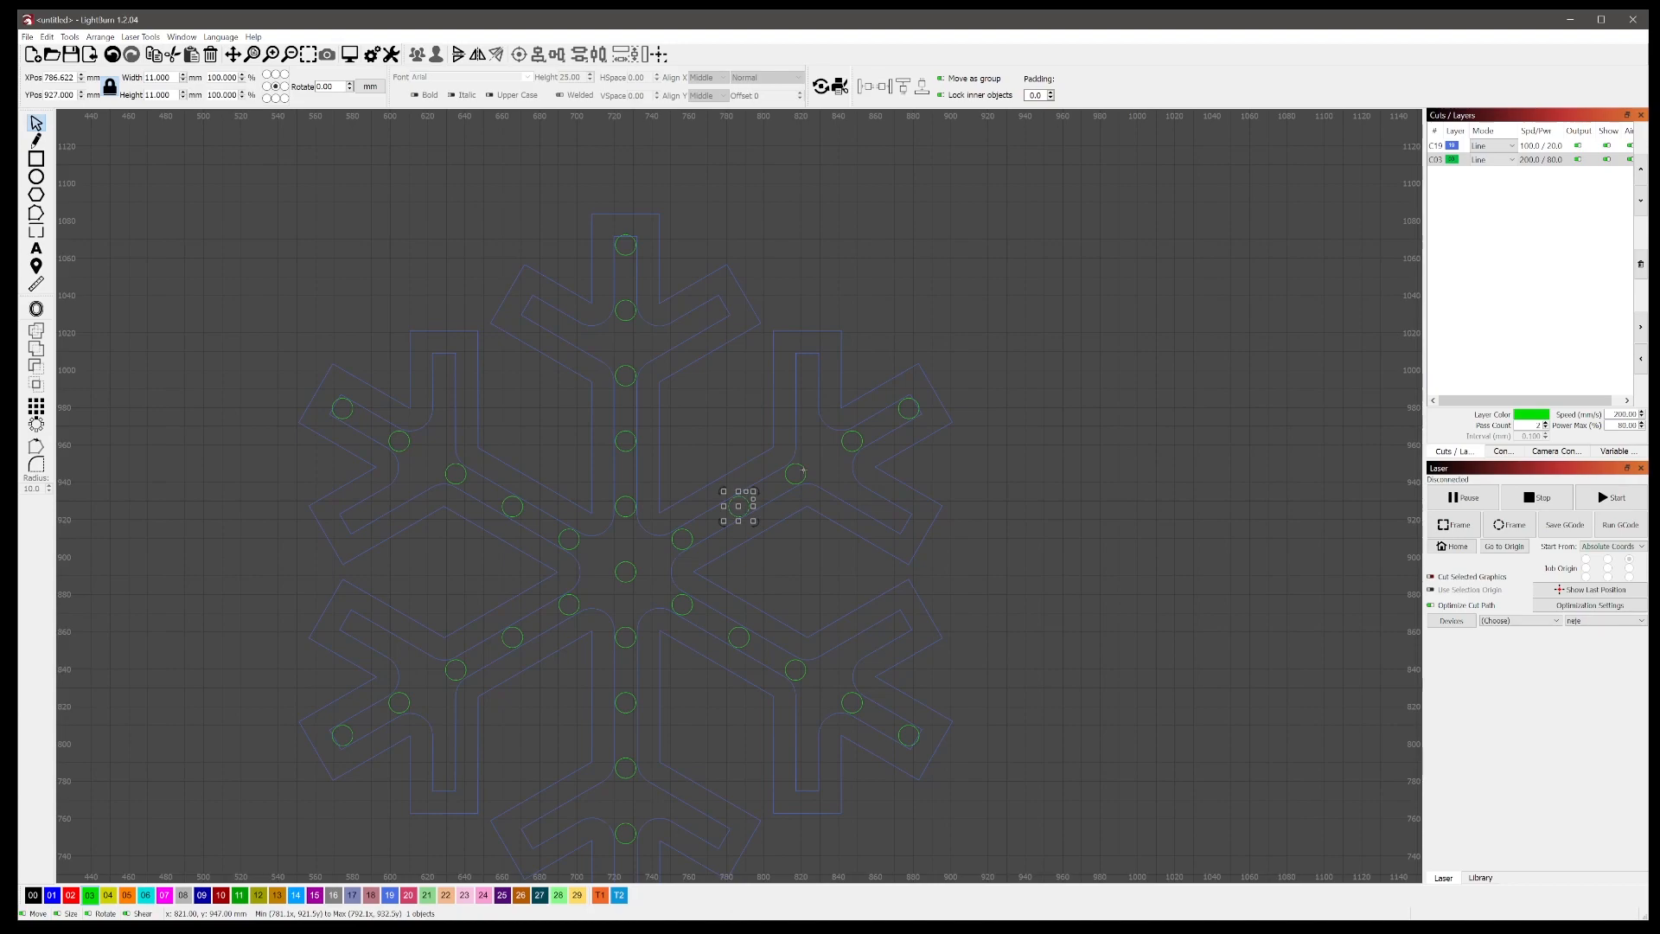
{"action": "left_click", "coordinate": [803, 472], "text": "shift"}
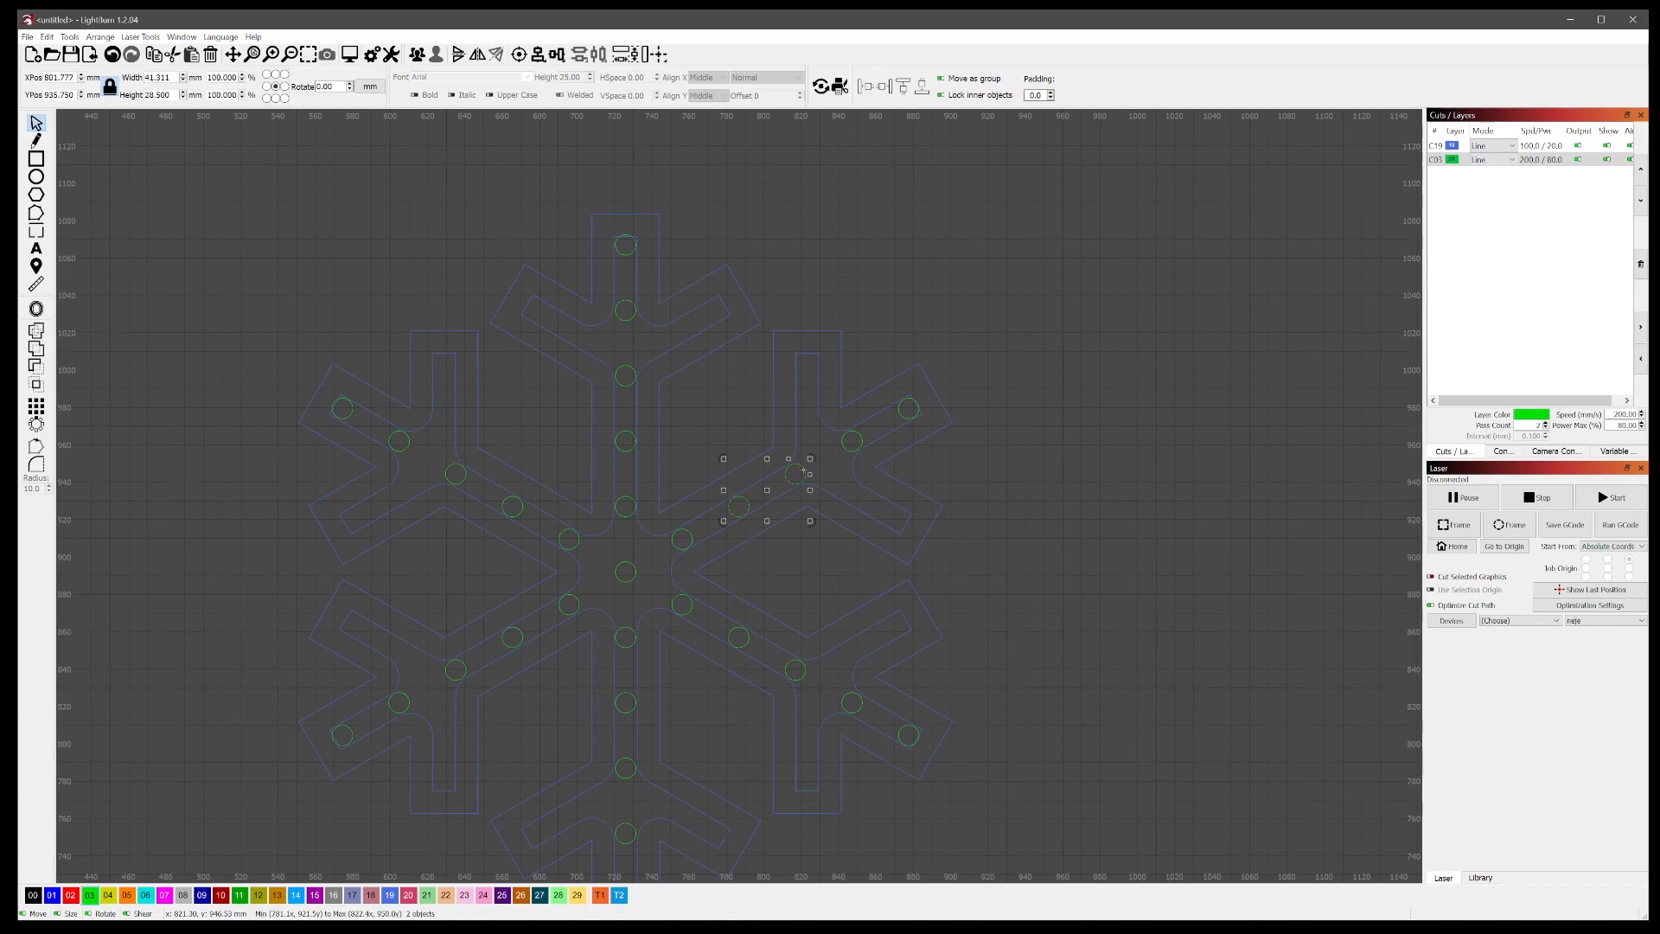
{"action": "left_click", "coordinate": [1057, 462]}
{"action": "key", "text": "ctrl+v"}
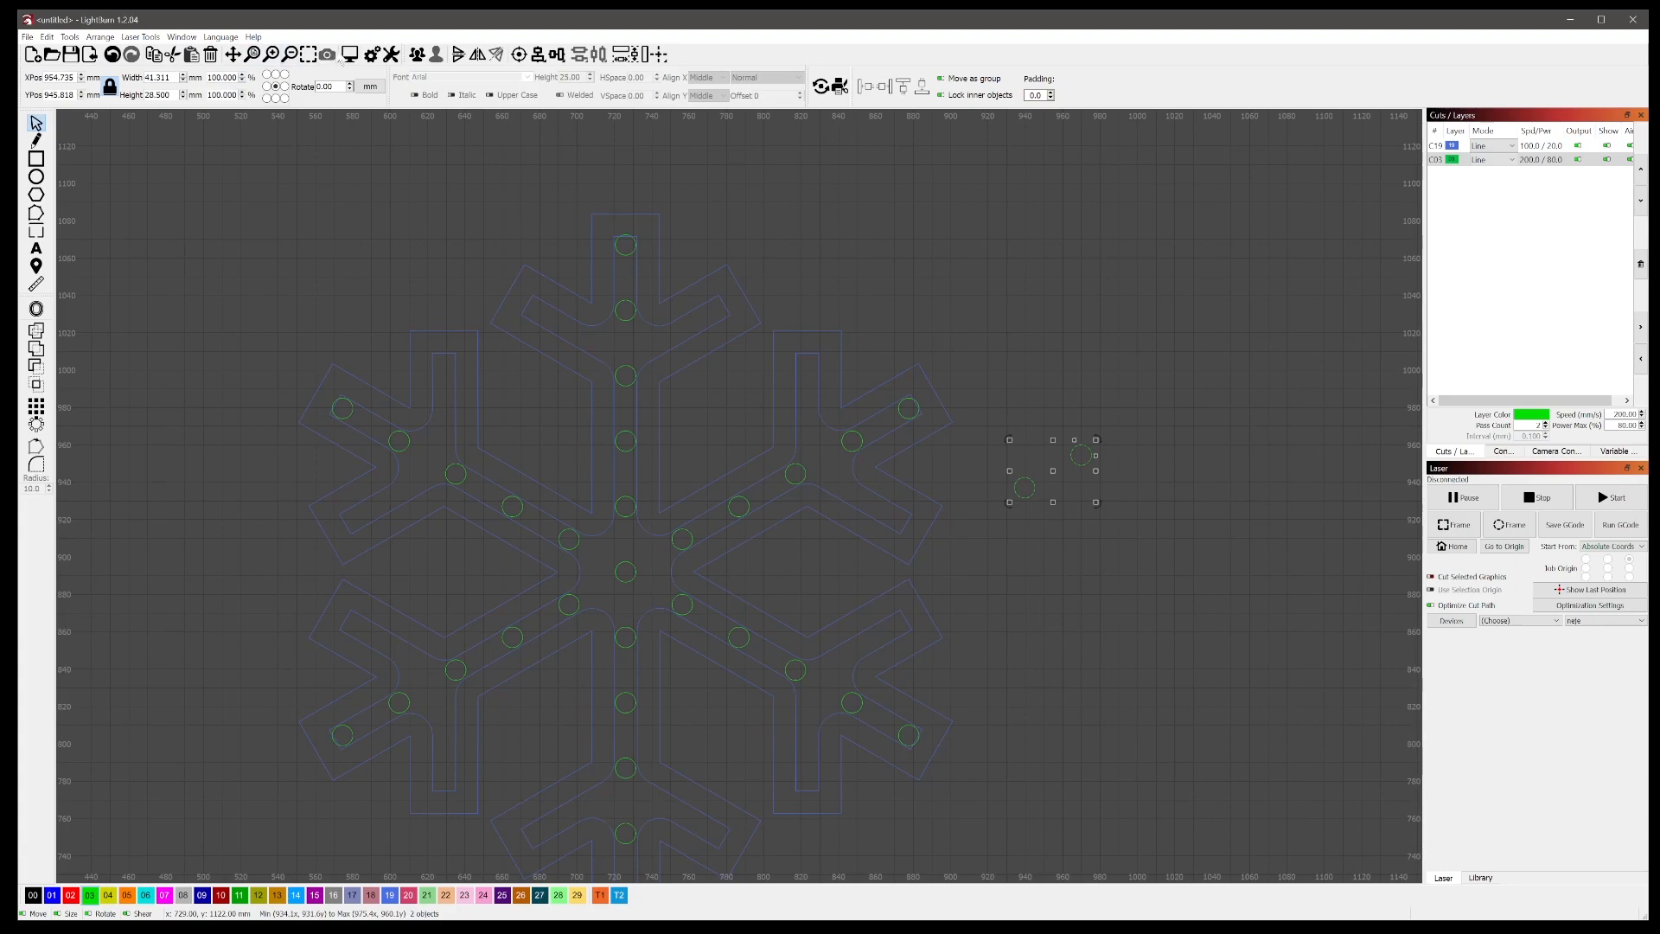
{"action": "left_click", "coordinate": [417, 55]}
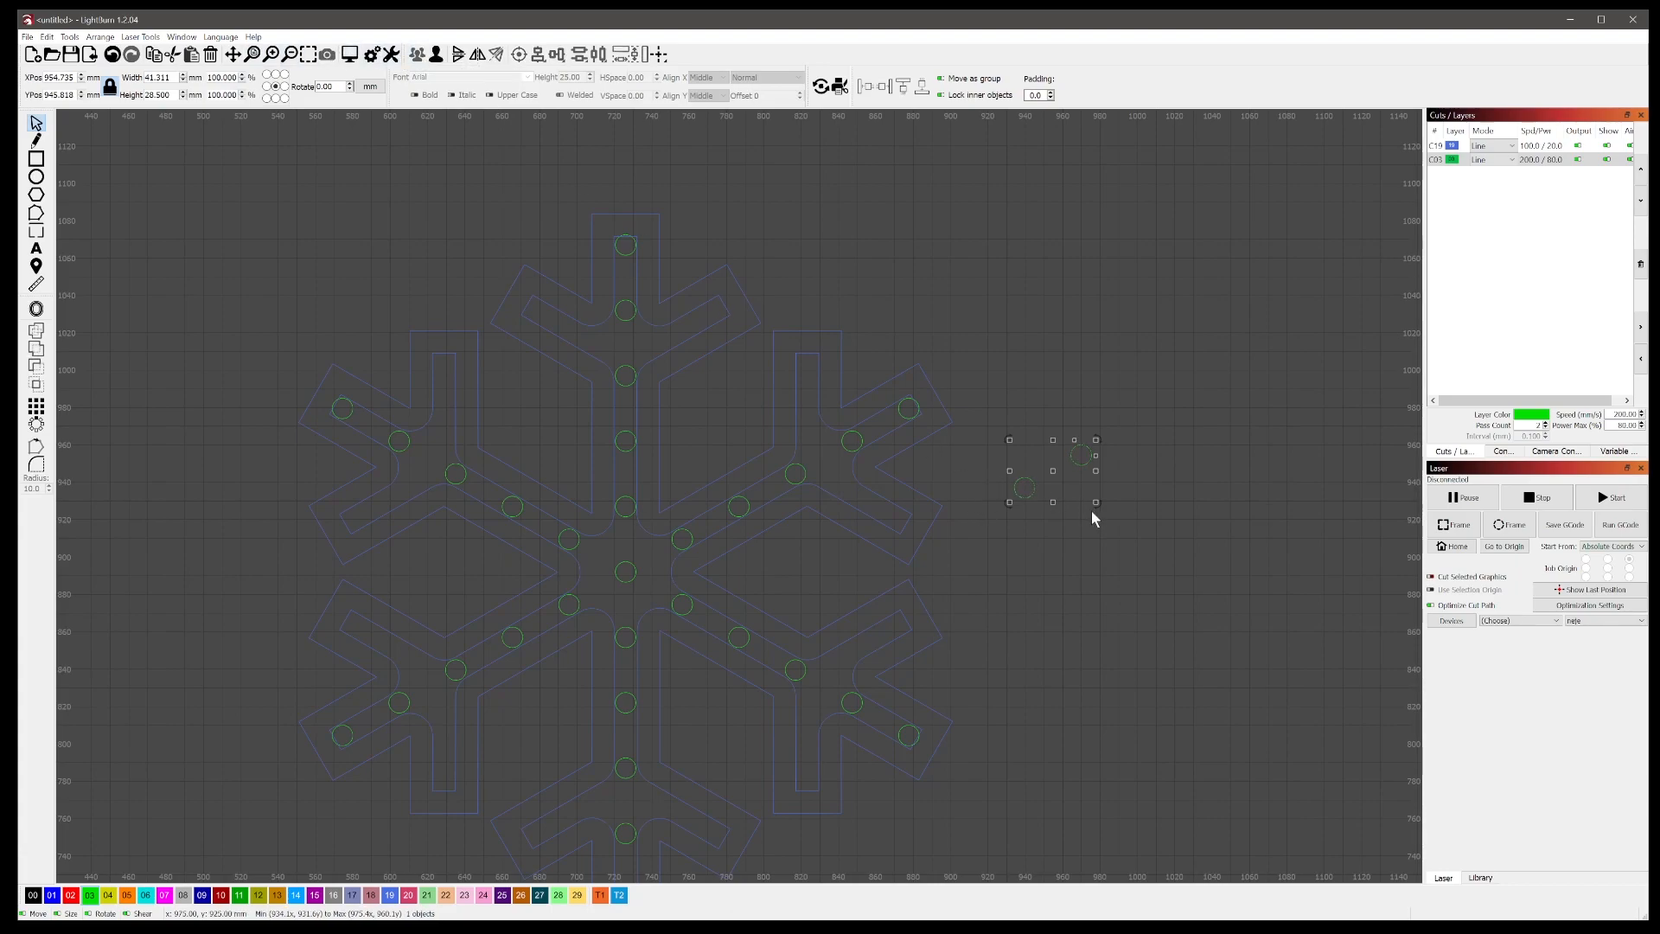
Step: Move the grouped circle pair onto the right branch of the snowflake's top arm, centred at X 760, Y 1024 mm
{"action": "left_click_drag", "start_coordinate": [1053, 475], "coordinate": [676, 305]}
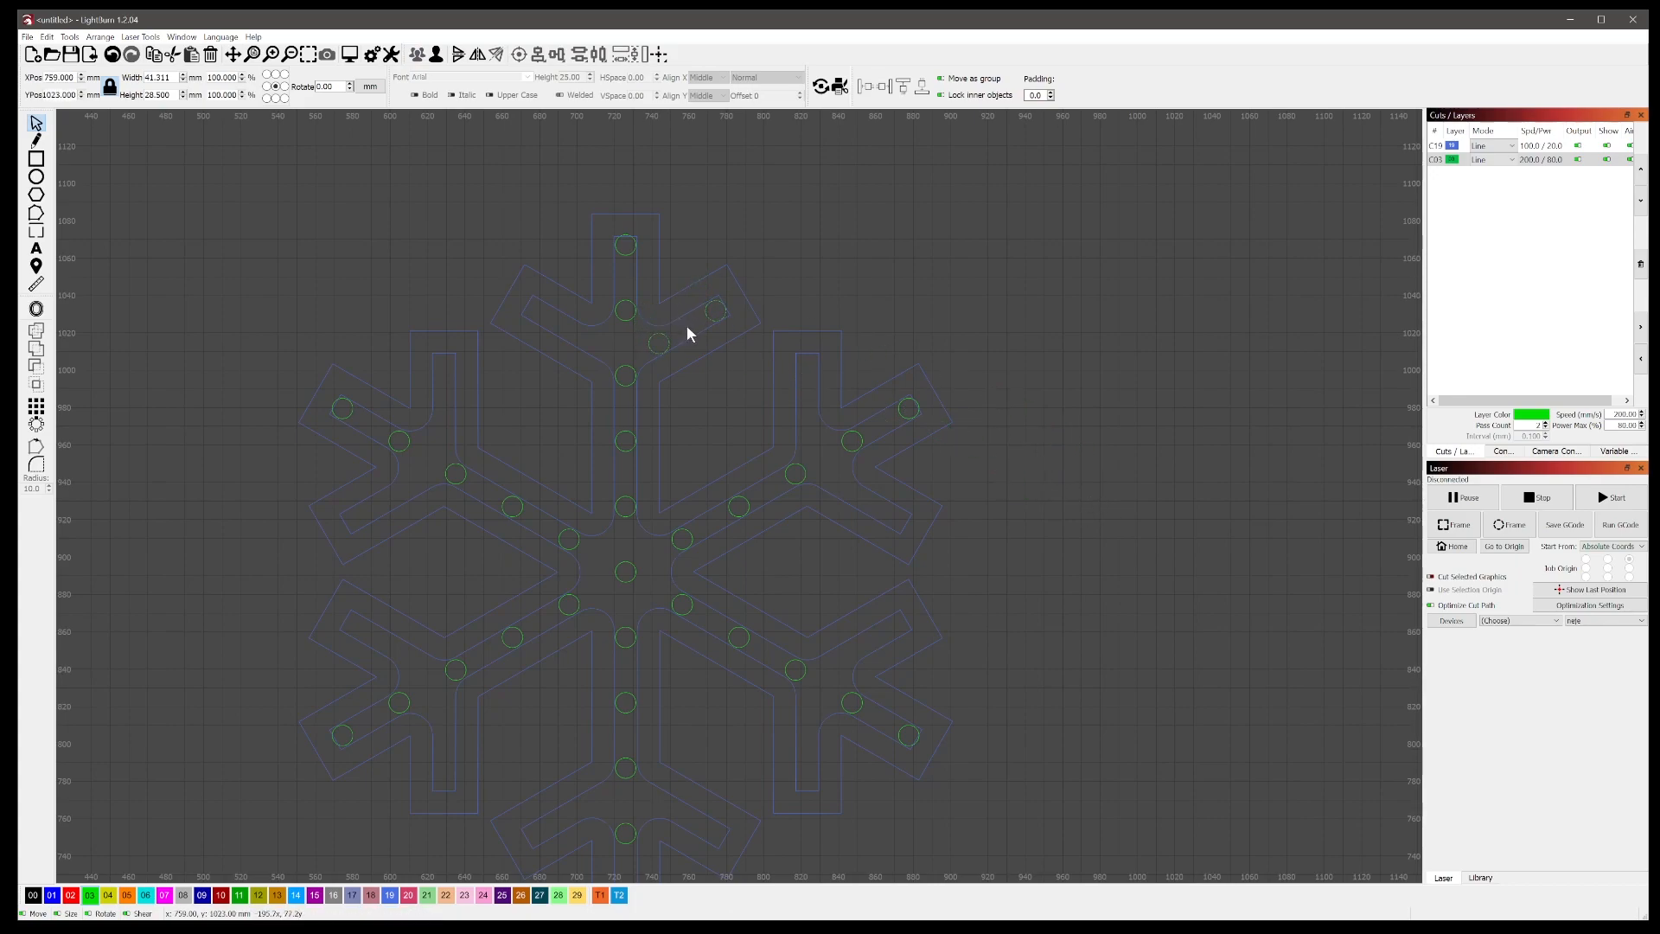
{"action": "left_click_drag", "start_coordinate": [686, 324], "coordinate": [686, 324]}
{"action": "scroll", "coordinate": [698, 324], "scroll_direction": "up", "scroll_amount": 5}
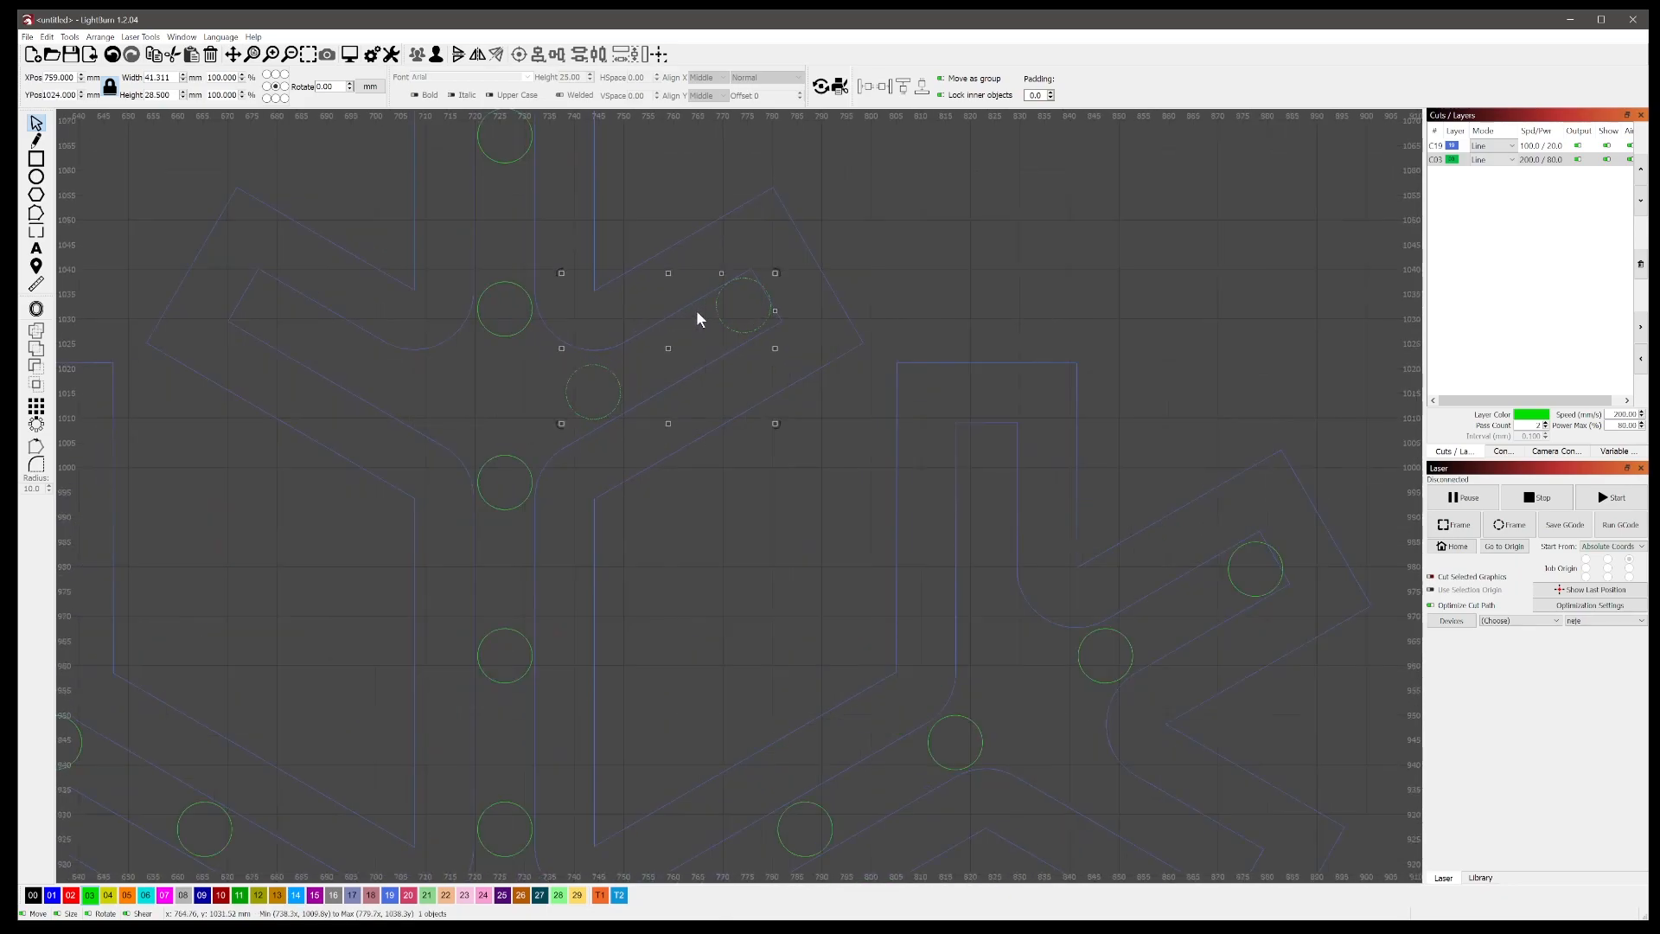
{"action": "scroll", "coordinate": [697, 342], "scroll_direction": "up", "scroll_amount": 3}
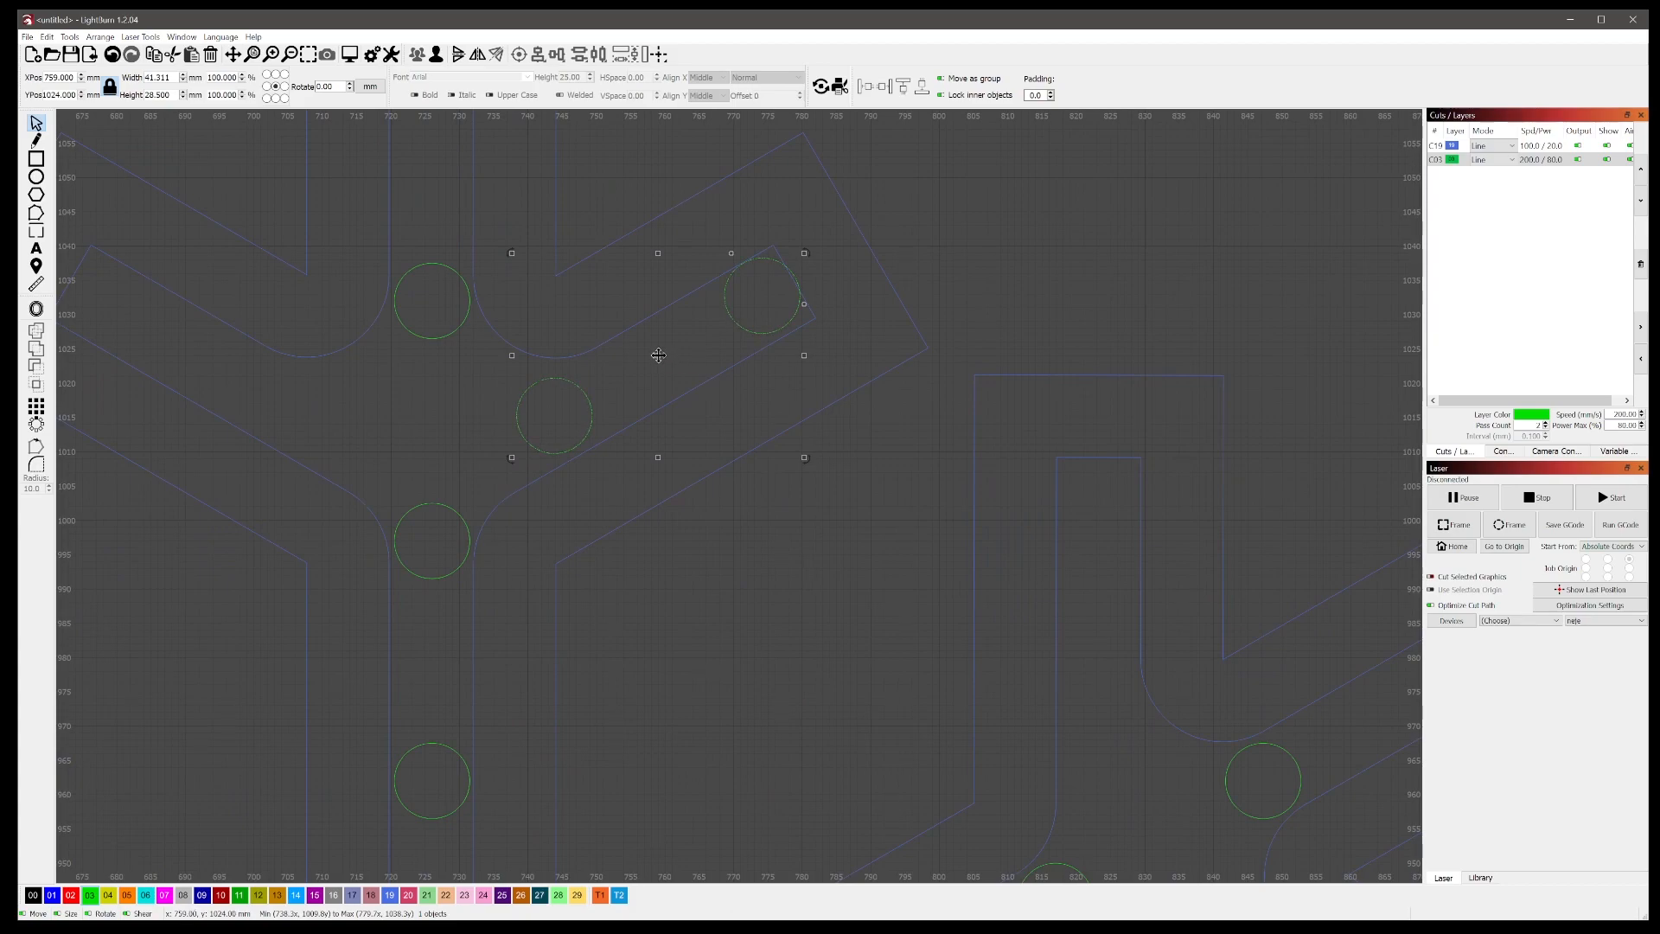
{"action": "left_click_drag", "start_coordinate": [659, 355], "coordinate": [661, 355]}
{"action": "left_click_drag", "start_coordinate": [664, 357], "coordinate": [662, 356]}
{"action": "scroll", "coordinate": [661, 356], "scroll_direction": "down", "scroll_amount": 3}
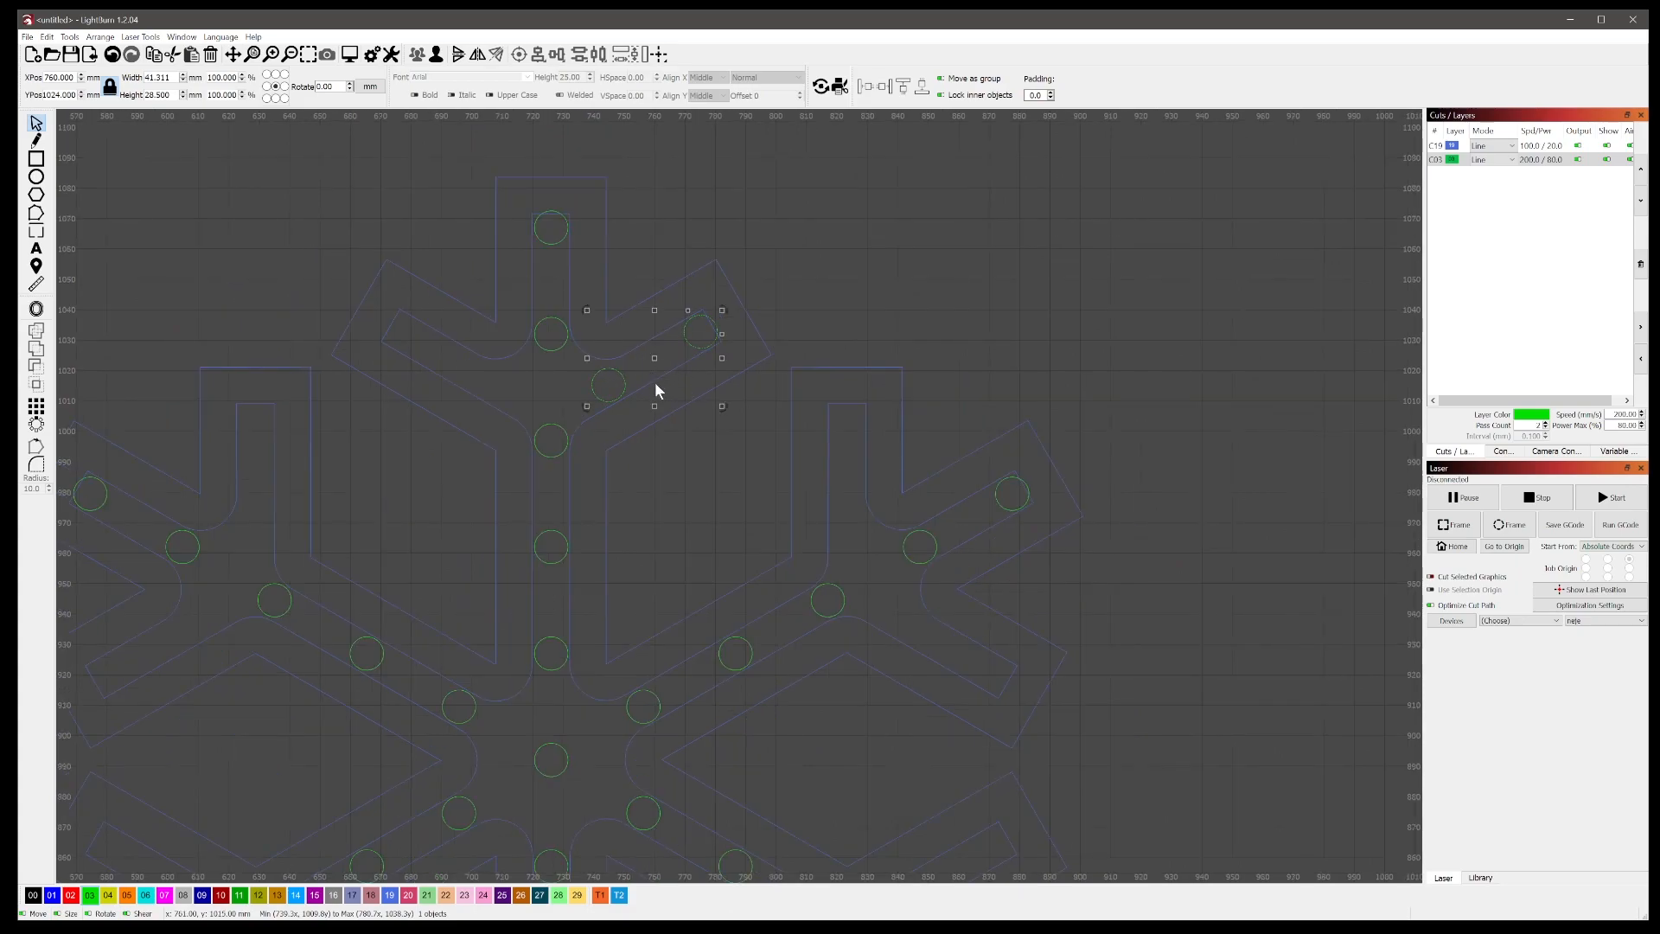
Step: Duplicate the grouped circle pair, mirror the copy horizontally and place it on the top arm's left branch, centred at X 692, Y 1024 mm
{"action": "left_click_drag", "start_coordinate": [634, 380], "coordinate": [875, 300]}
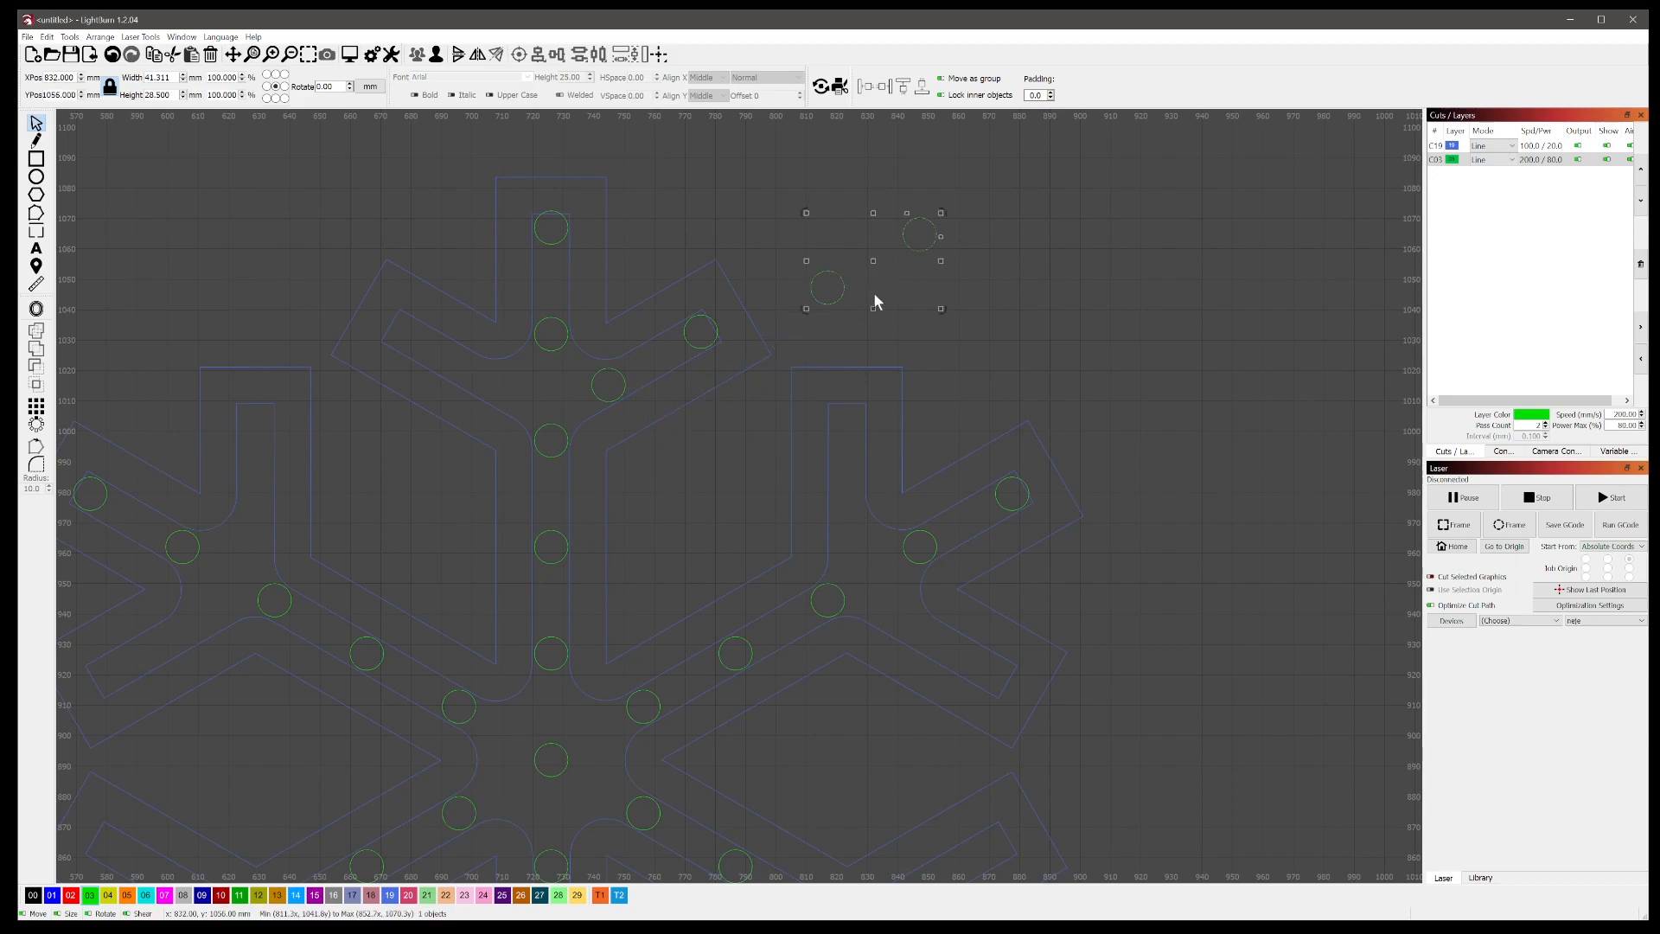
{"action": "left_click", "coordinate": [478, 54]}
{"action": "left_click_drag", "start_coordinate": [875, 262], "coordinate": [448, 357]}
{"action": "scroll", "coordinate": [614, 336], "scroll_direction": "down", "scroll_amount": 1}
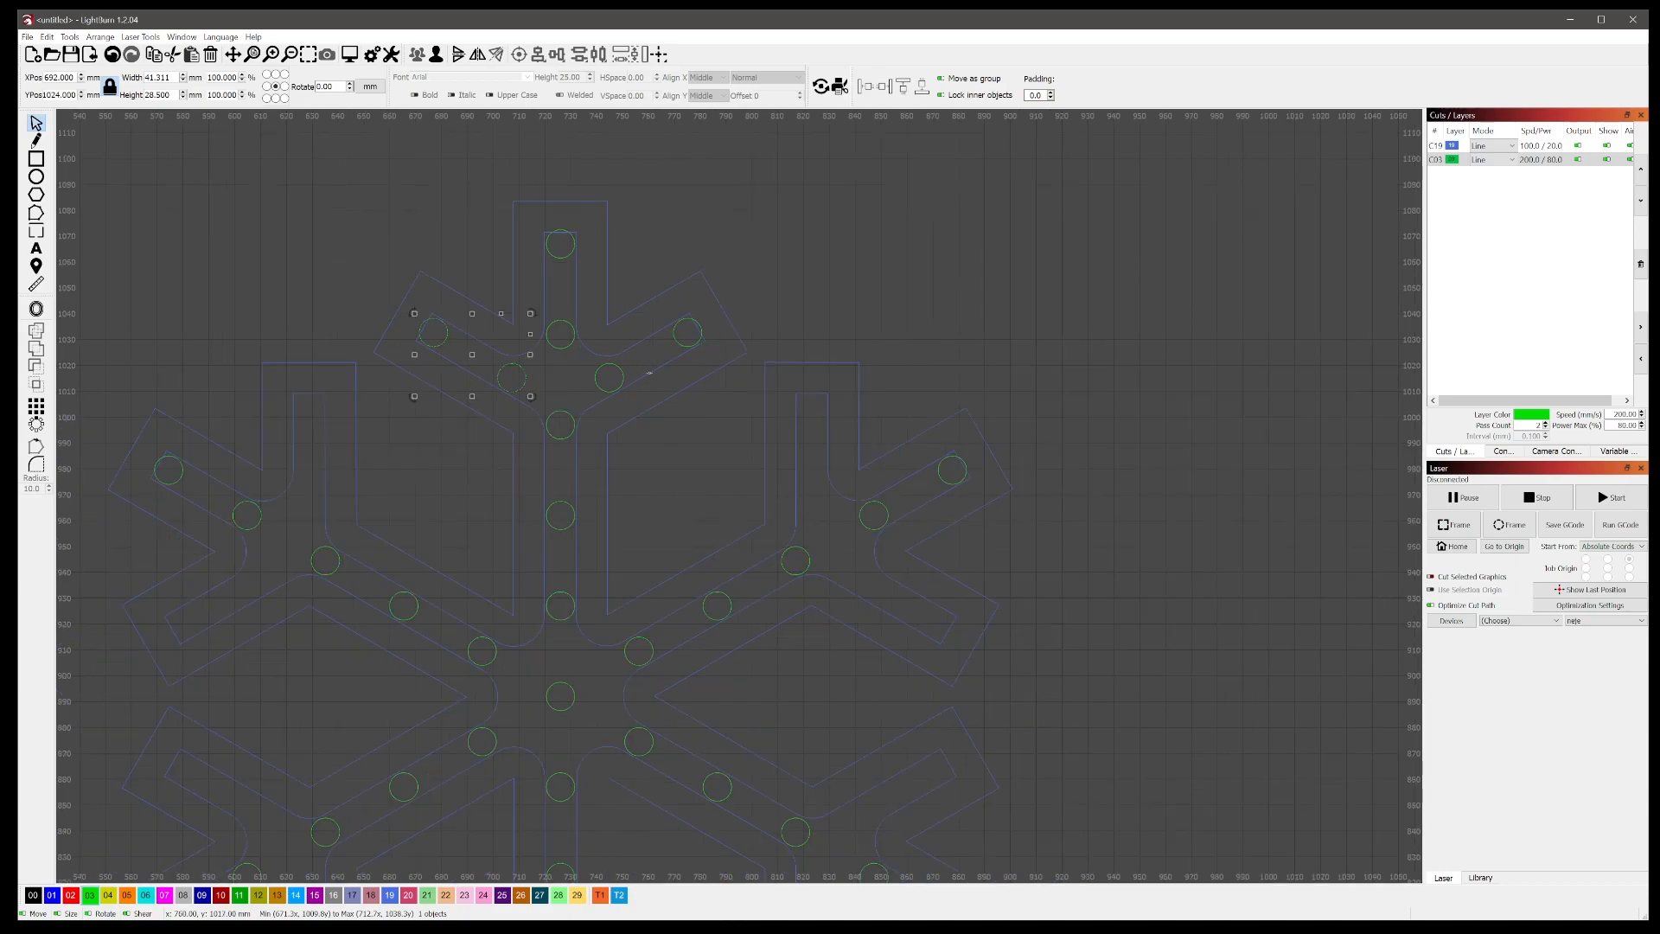
{"action": "left_click", "coordinate": [579, 379]}
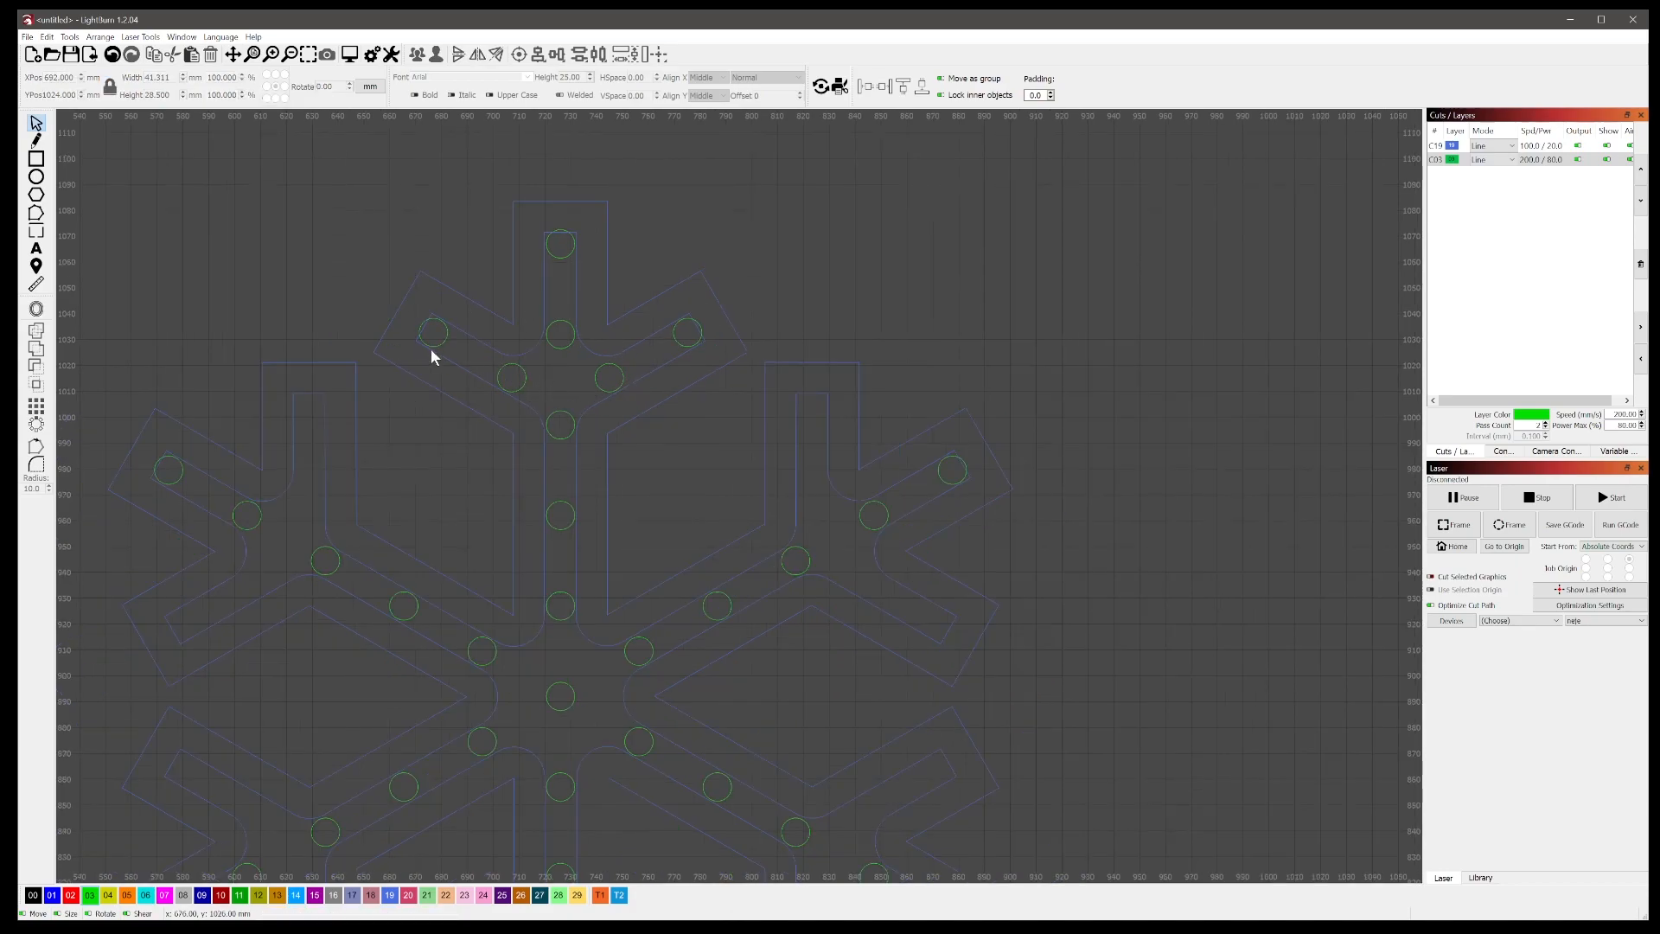
Step: Group the two circle pairs on the left and right branches of the snowflake's top arm
{"action": "left_click", "coordinate": [522, 372]}
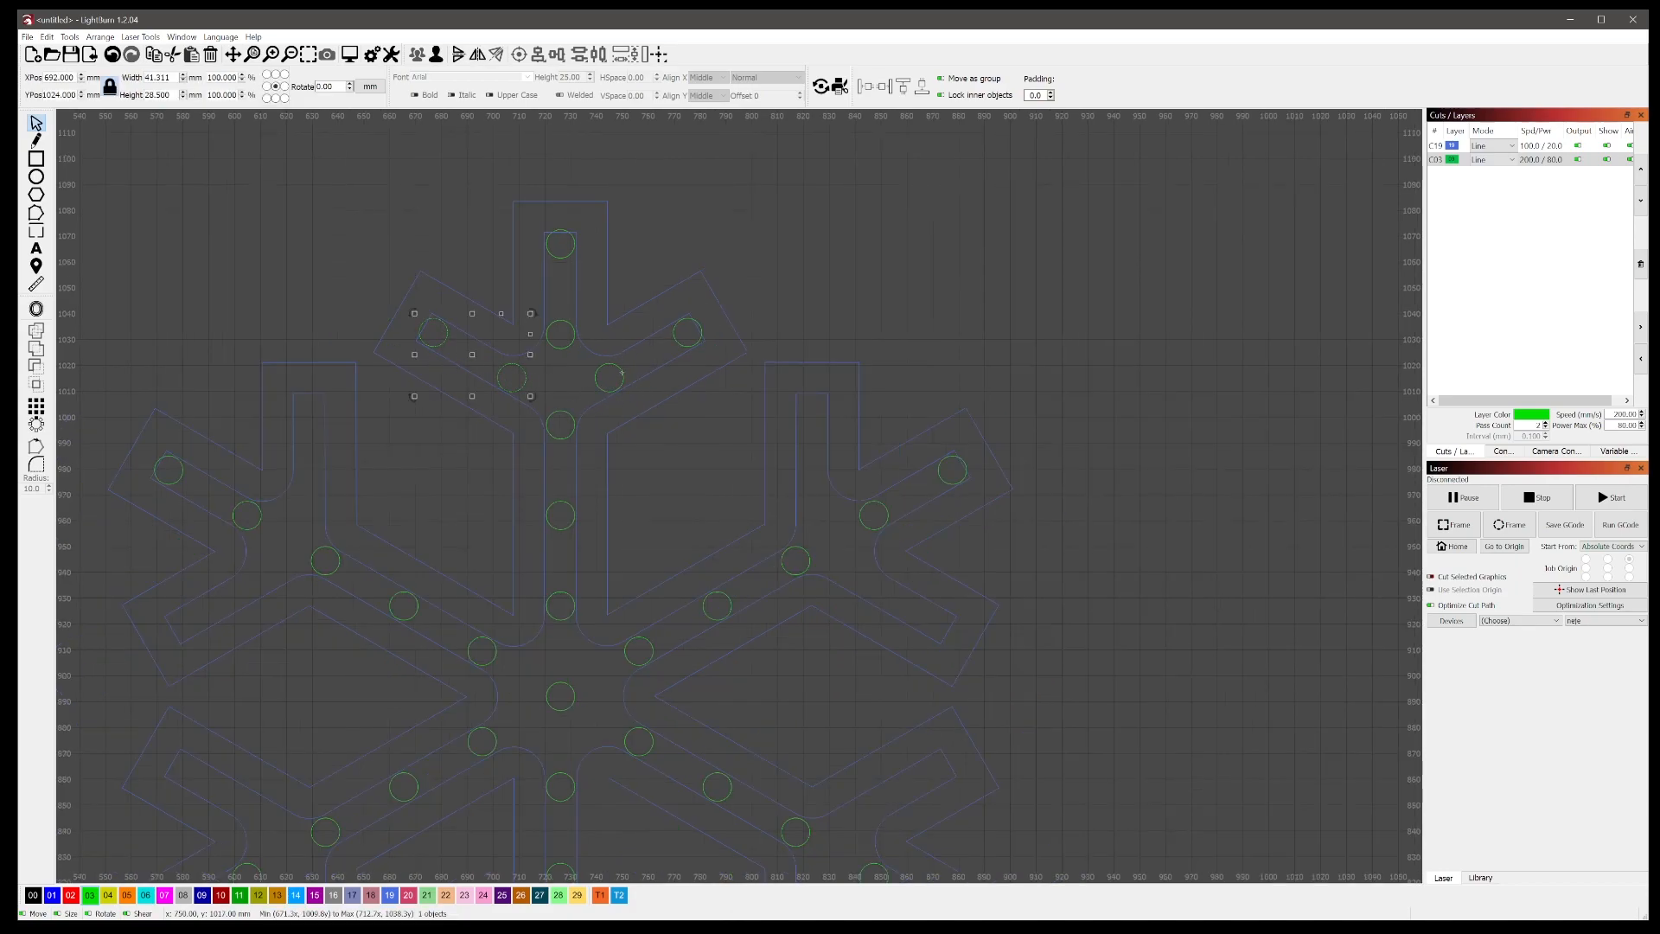
{"action": "left_click", "coordinate": [615, 375], "text": "shift"}
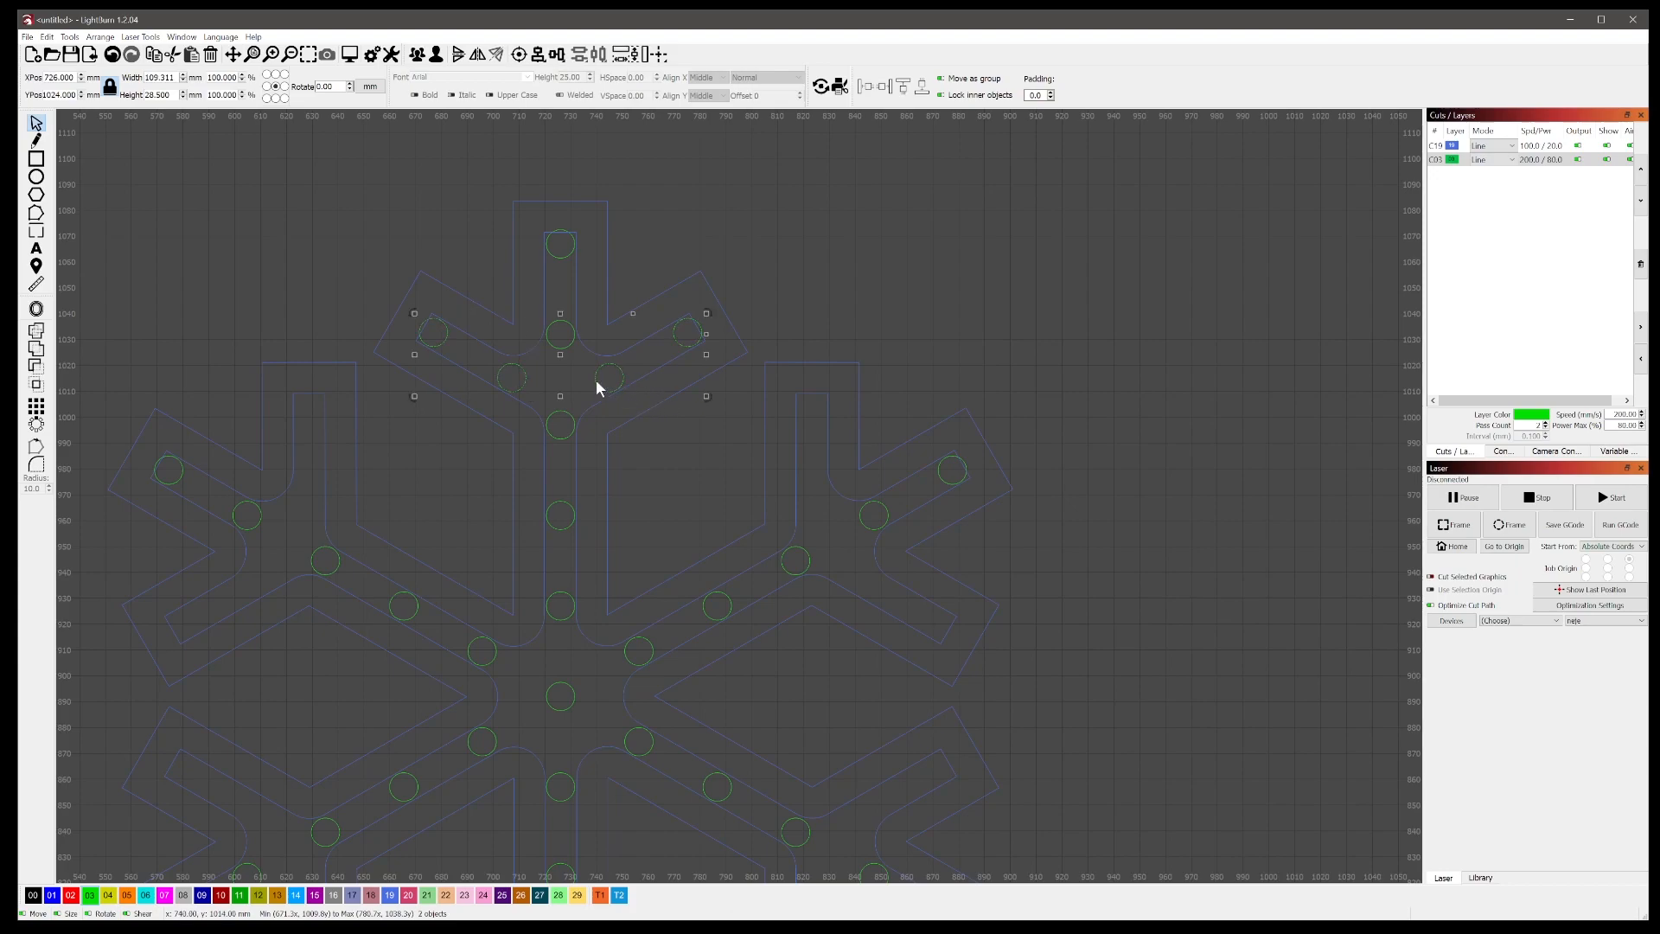
{"action": "left_click", "coordinate": [417, 54]}
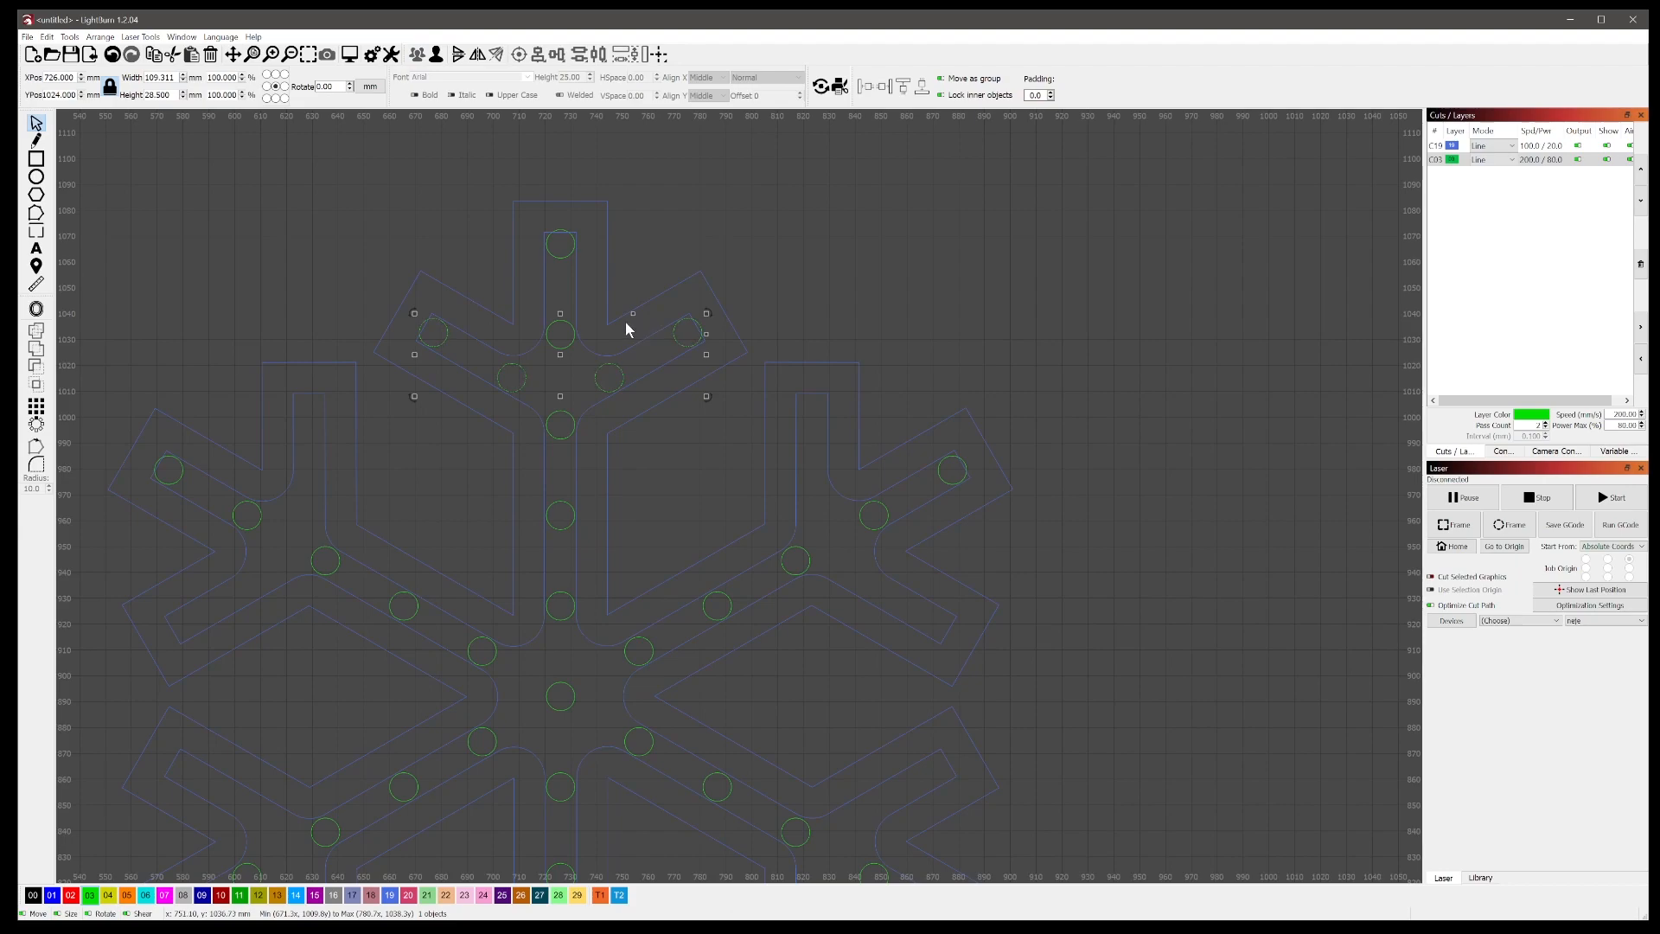
Step: Paste a copy of the four-circle group, turn it upside down and place it on the bottom arm's branches, centred at X 726, Y 760 mm
{"action": "key", "text": "ctrl+v"}
{"action": "left_click_drag", "start_coordinate": [895, 402], "coordinate": [1024, 474]}
{"action": "left_click_drag", "start_coordinate": [1144, 562], "coordinate": [1045, 306]}
{"action": "scroll", "coordinate": [1078, 456], "scroll_direction": "down", "scroll_amount": 2}
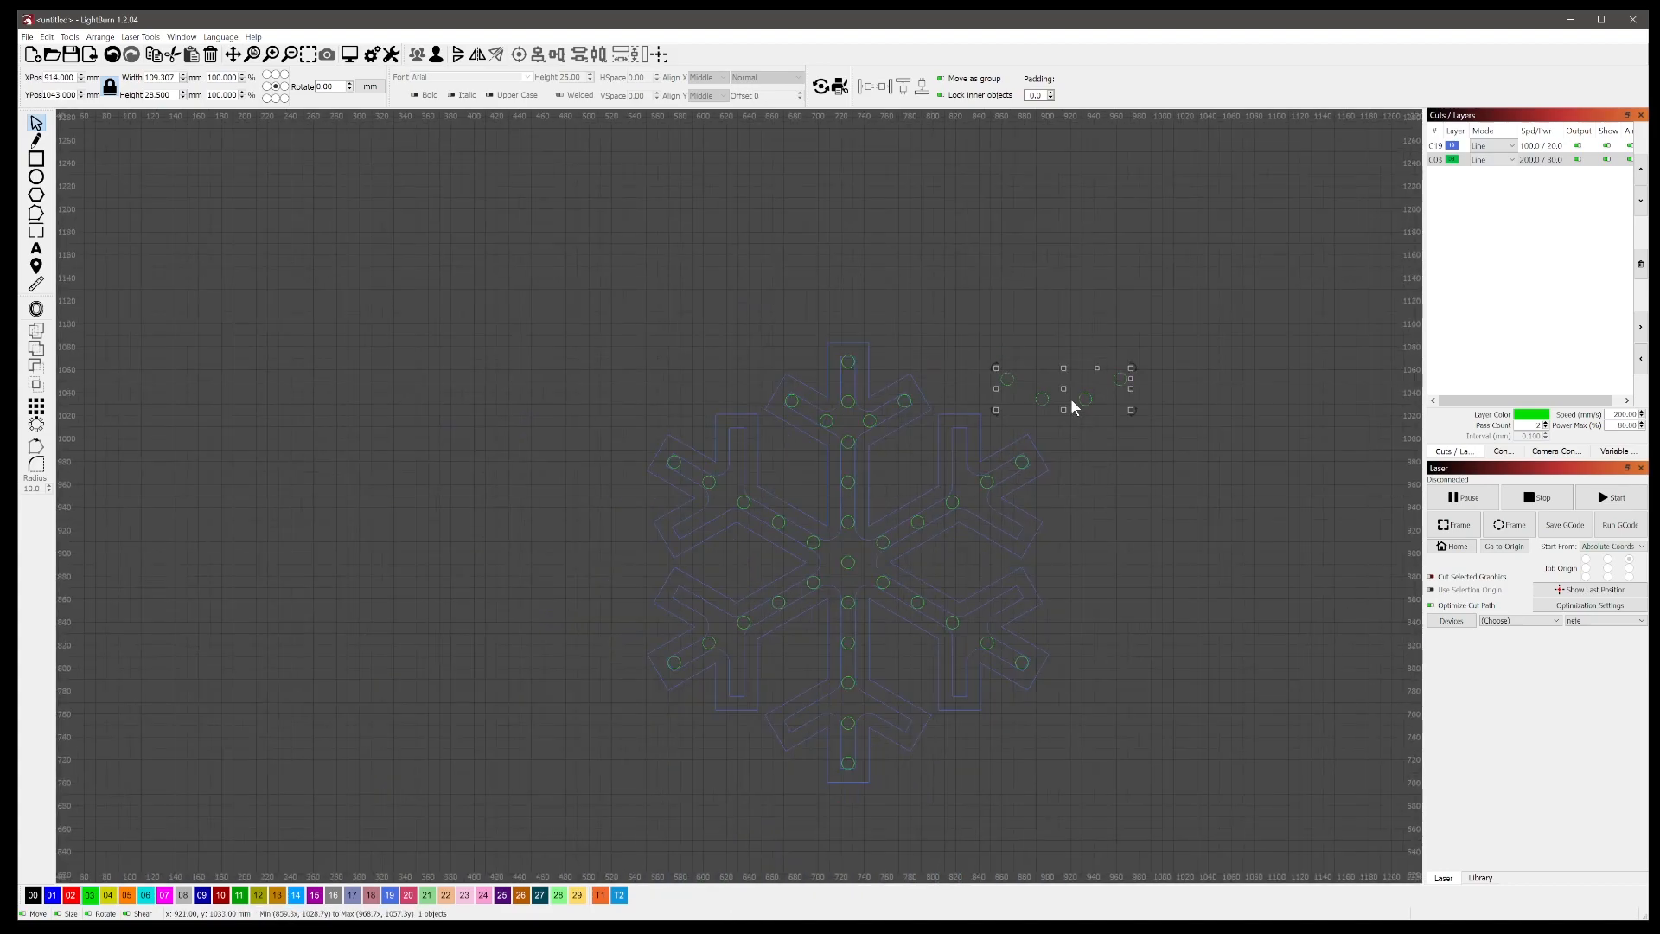
{"action": "left_click_drag", "start_coordinate": [1065, 396], "coordinate": [833, 777]}
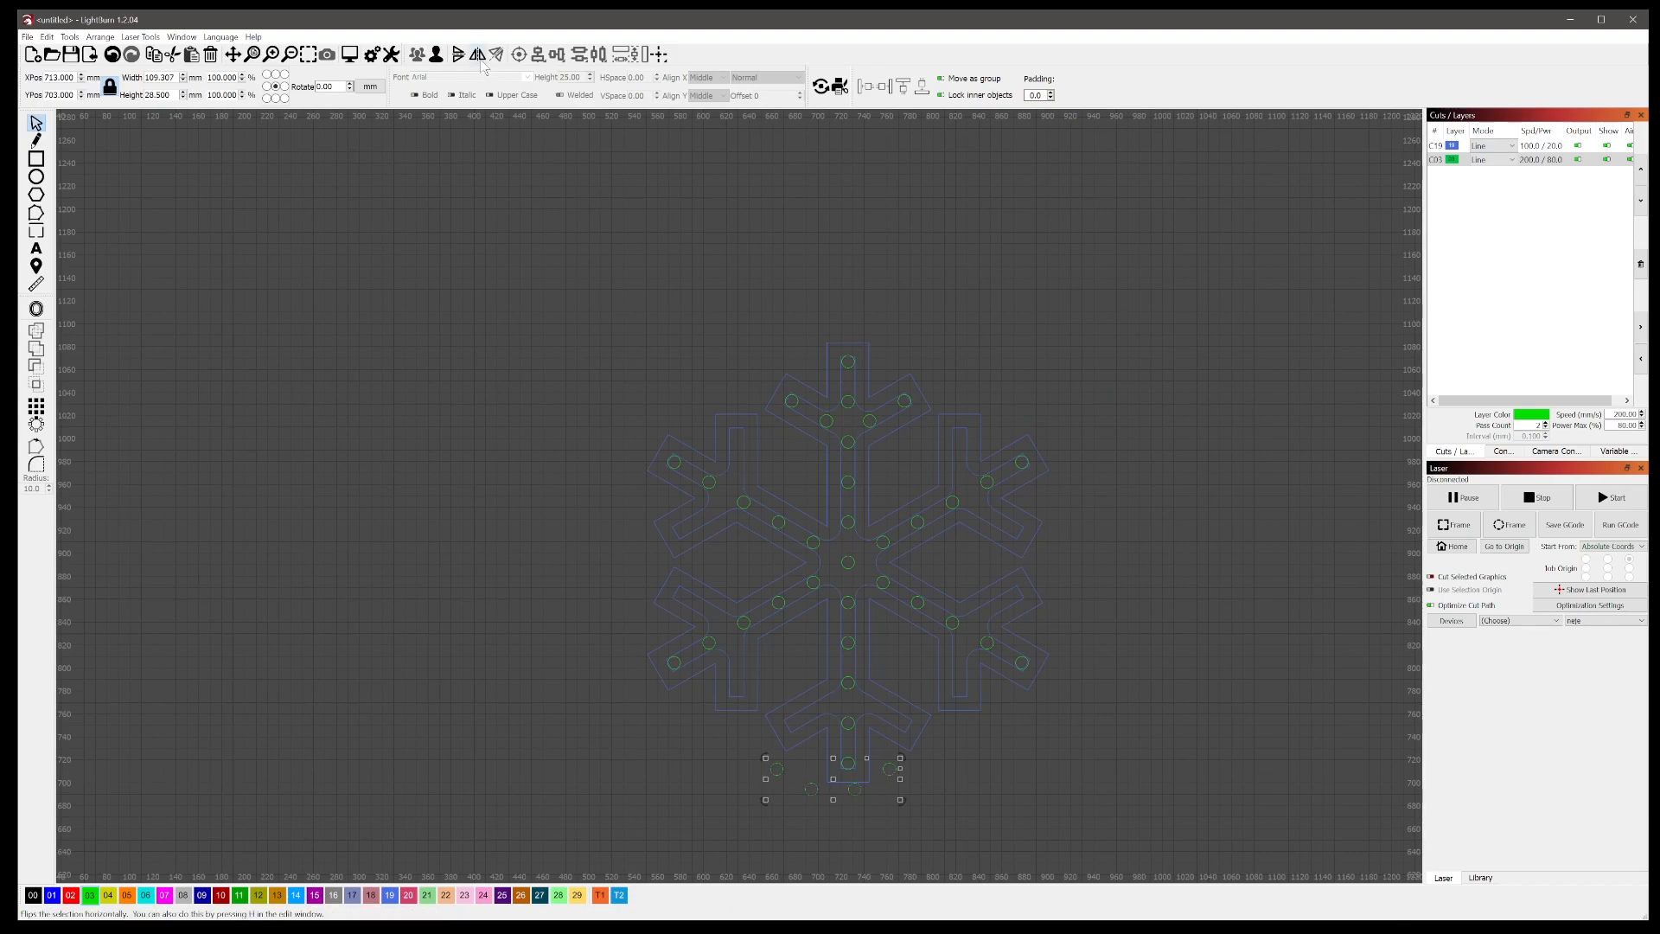
{"action": "scroll", "coordinate": [868, 778], "scroll_direction": "up", "scroll_amount": 4}
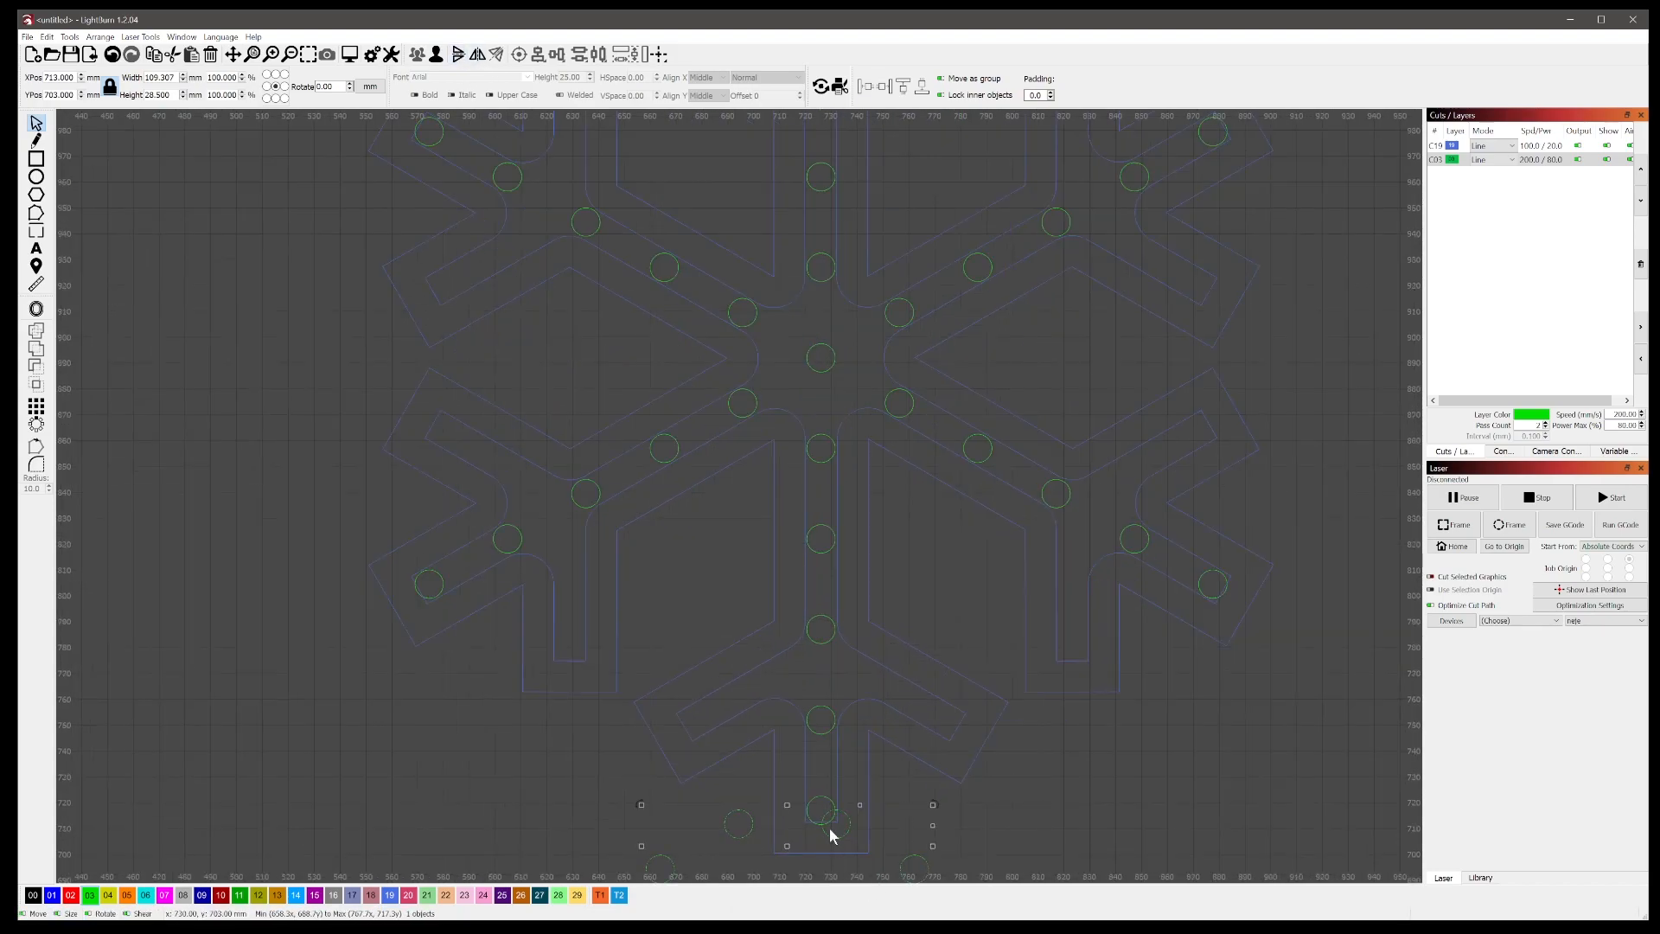
{"action": "left_click_drag", "start_coordinate": [778, 607], "coordinate": [817, 464]}
{"action": "scroll", "coordinate": [1103, 523], "scroll_direction": "down", "scroll_amount": 3}
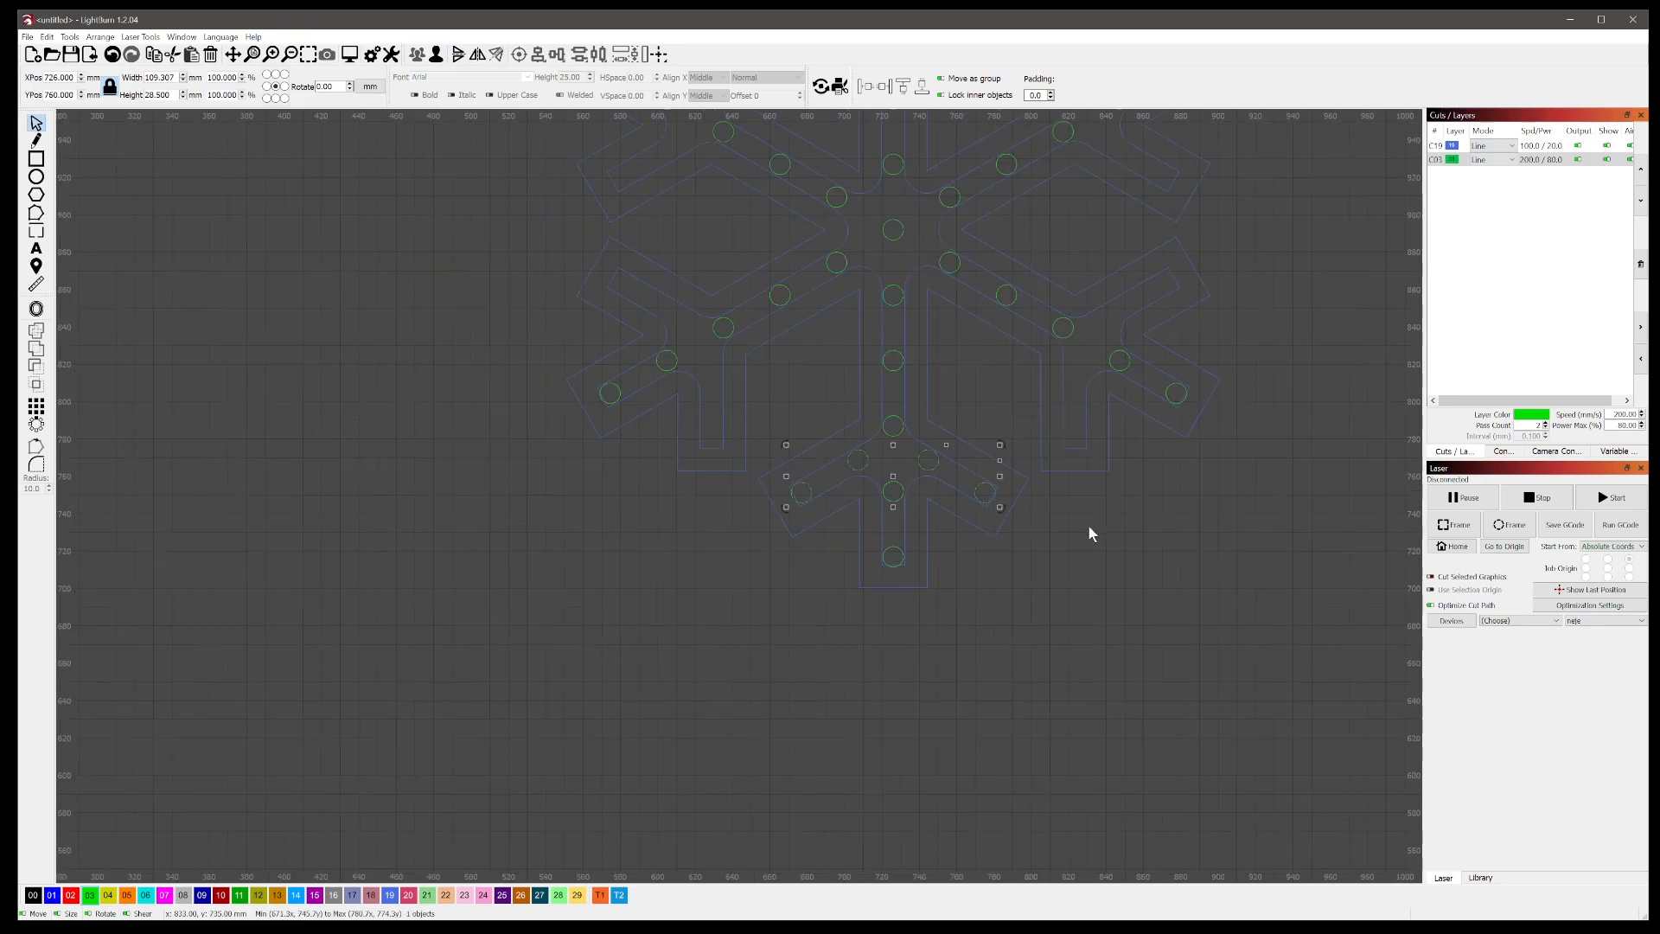
{"action": "left_click_drag", "start_coordinate": [1051, 644], "coordinate": [1003, 723]}
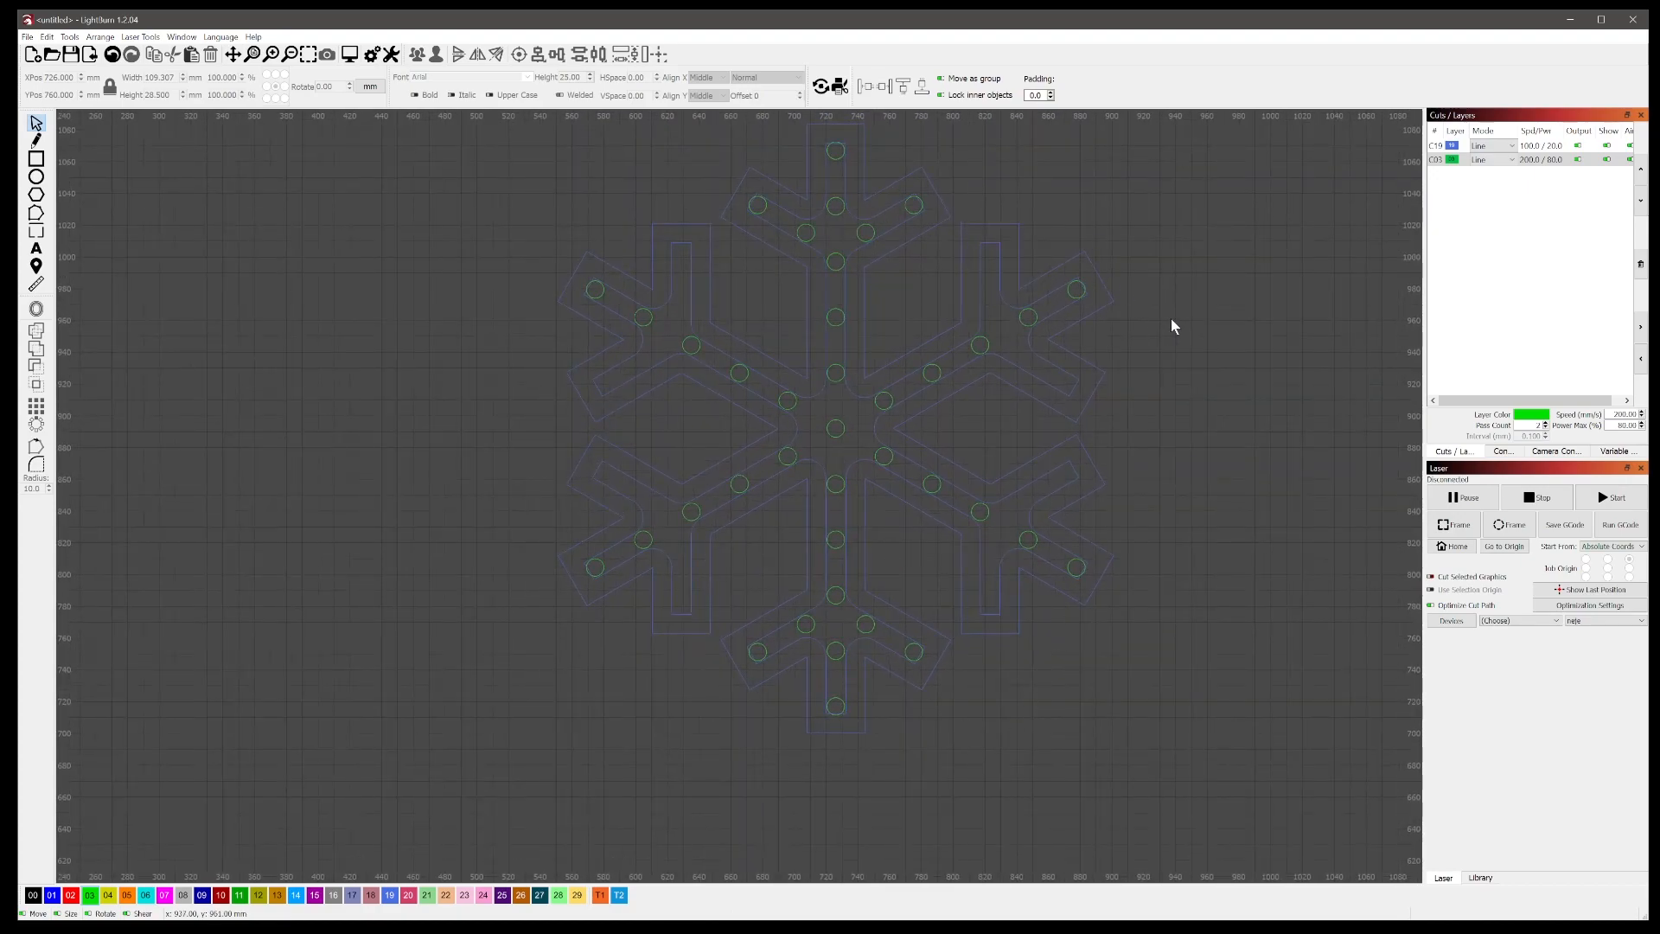
Step: Paste another copy of the four-circle group beside the upper-right arm and rotate it clockwise to match that arm's direction
{"action": "key", "text": "ctrl+v"}
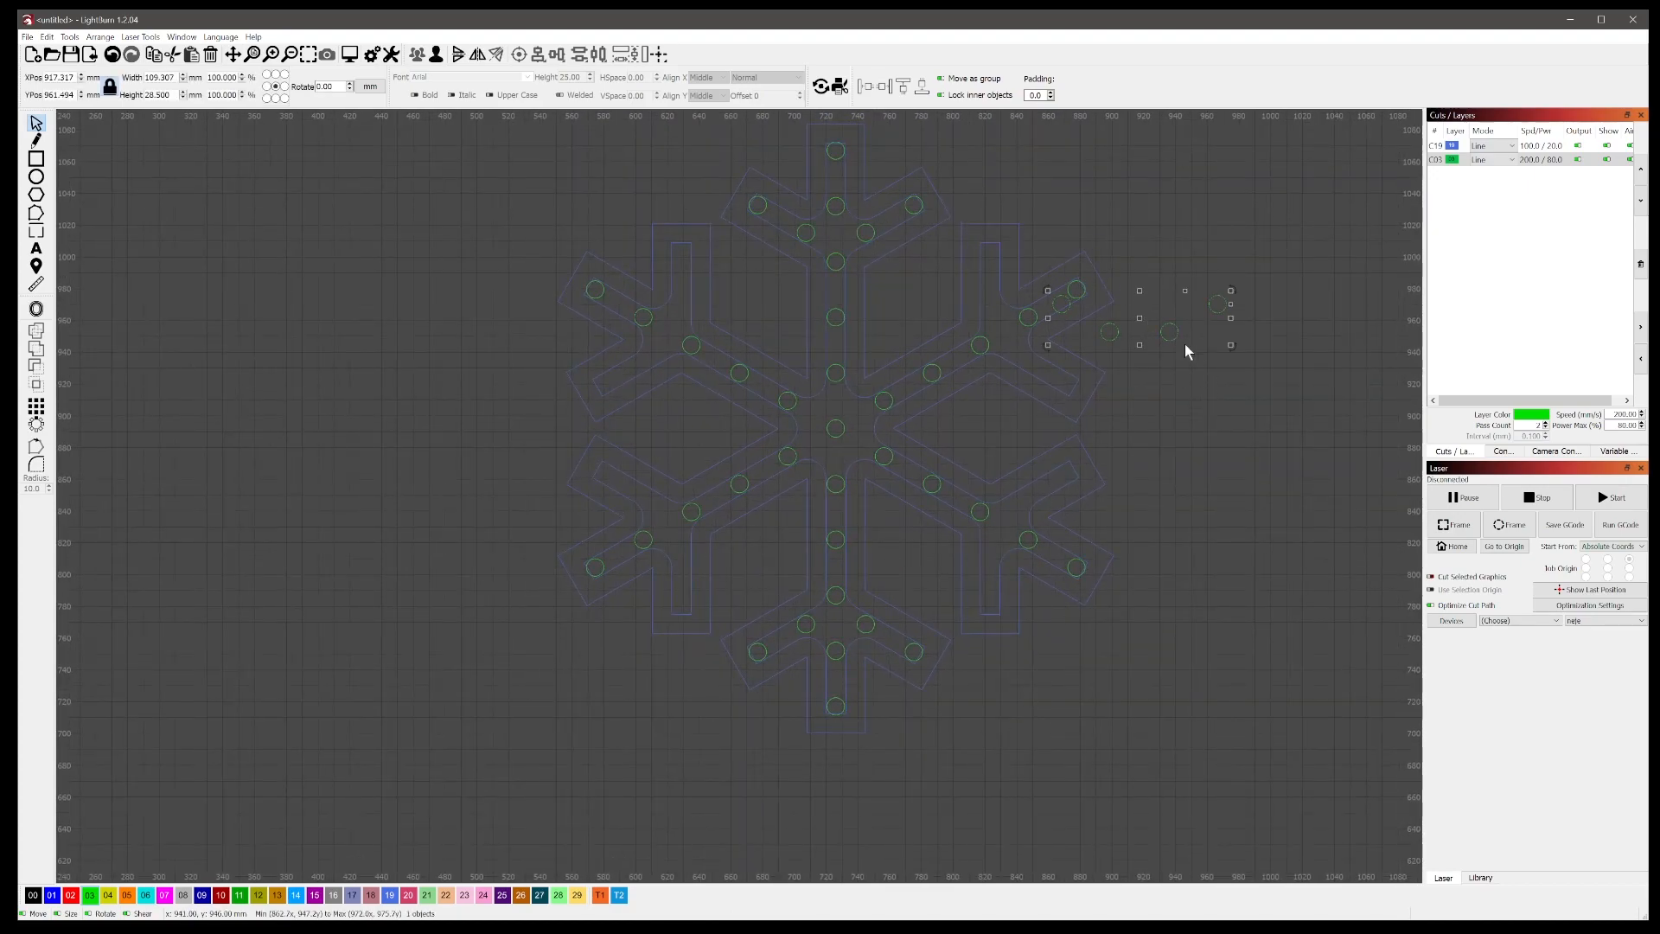
{"action": "left_click_drag", "start_coordinate": [1236, 349], "coordinate": [1172, 430]}
{"action": "scroll", "coordinate": [1167, 322], "scroll_direction": "up", "scroll_amount": 3}
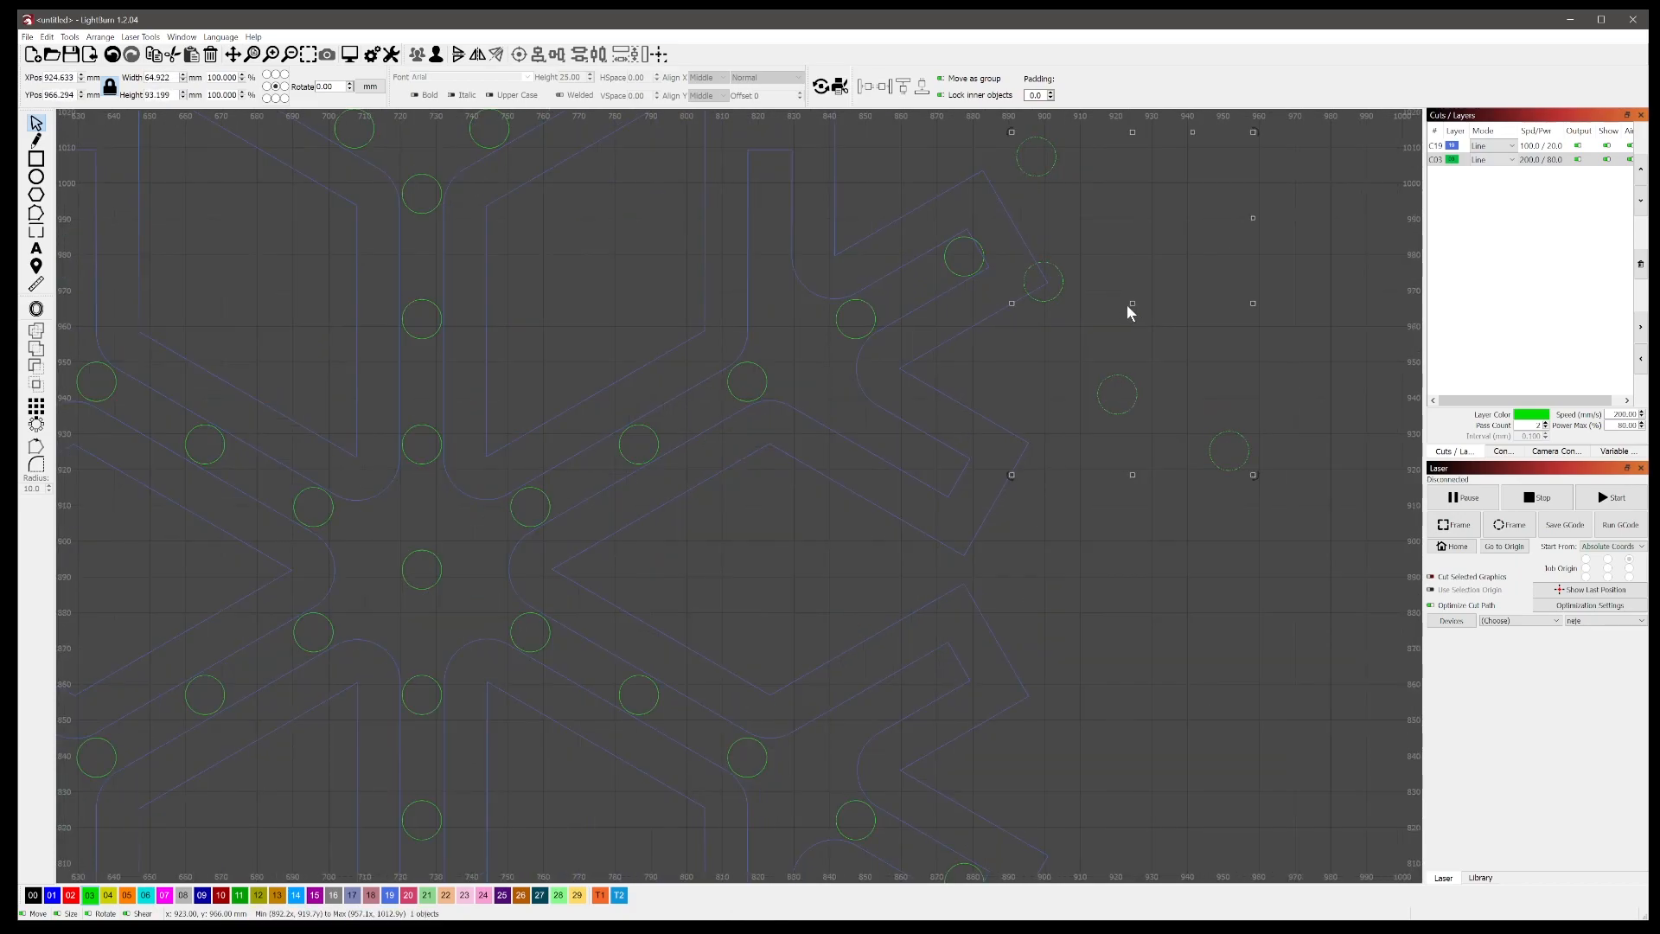
Step: Fit the rotated four-circle group onto the upper-right arm's branches, fine-tuning its angle and centring it at about X 848, Y 962 mm
{"action": "left_click_drag", "start_coordinate": [1128, 302], "coordinate": [848, 325]}
{"action": "left_click_drag", "start_coordinate": [970, 499], "coordinate": [966, 522]}
{"action": "left_click_drag", "start_coordinate": [848, 326], "coordinate": [854, 318]}
{"action": "left_click_drag", "start_coordinate": [970, 503], "coordinate": [978, 499]}
{"action": "scroll", "coordinate": [925, 349], "scroll_direction": "down", "scroll_amount": 2}
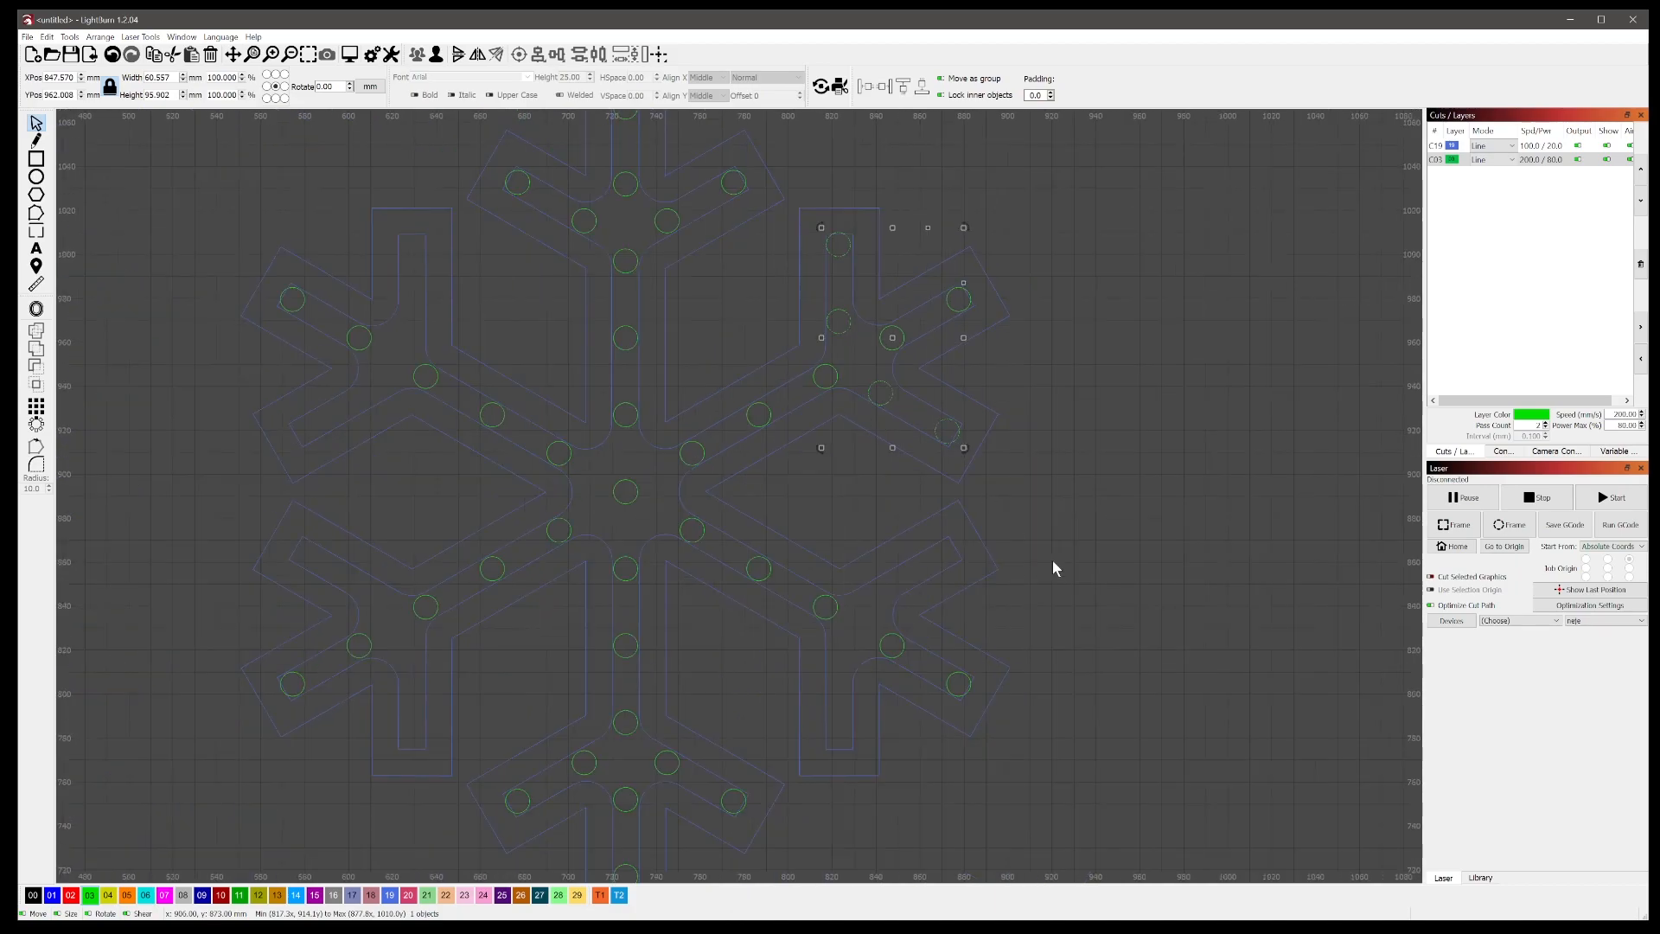
{"action": "left_click", "coordinate": [1064, 402]}
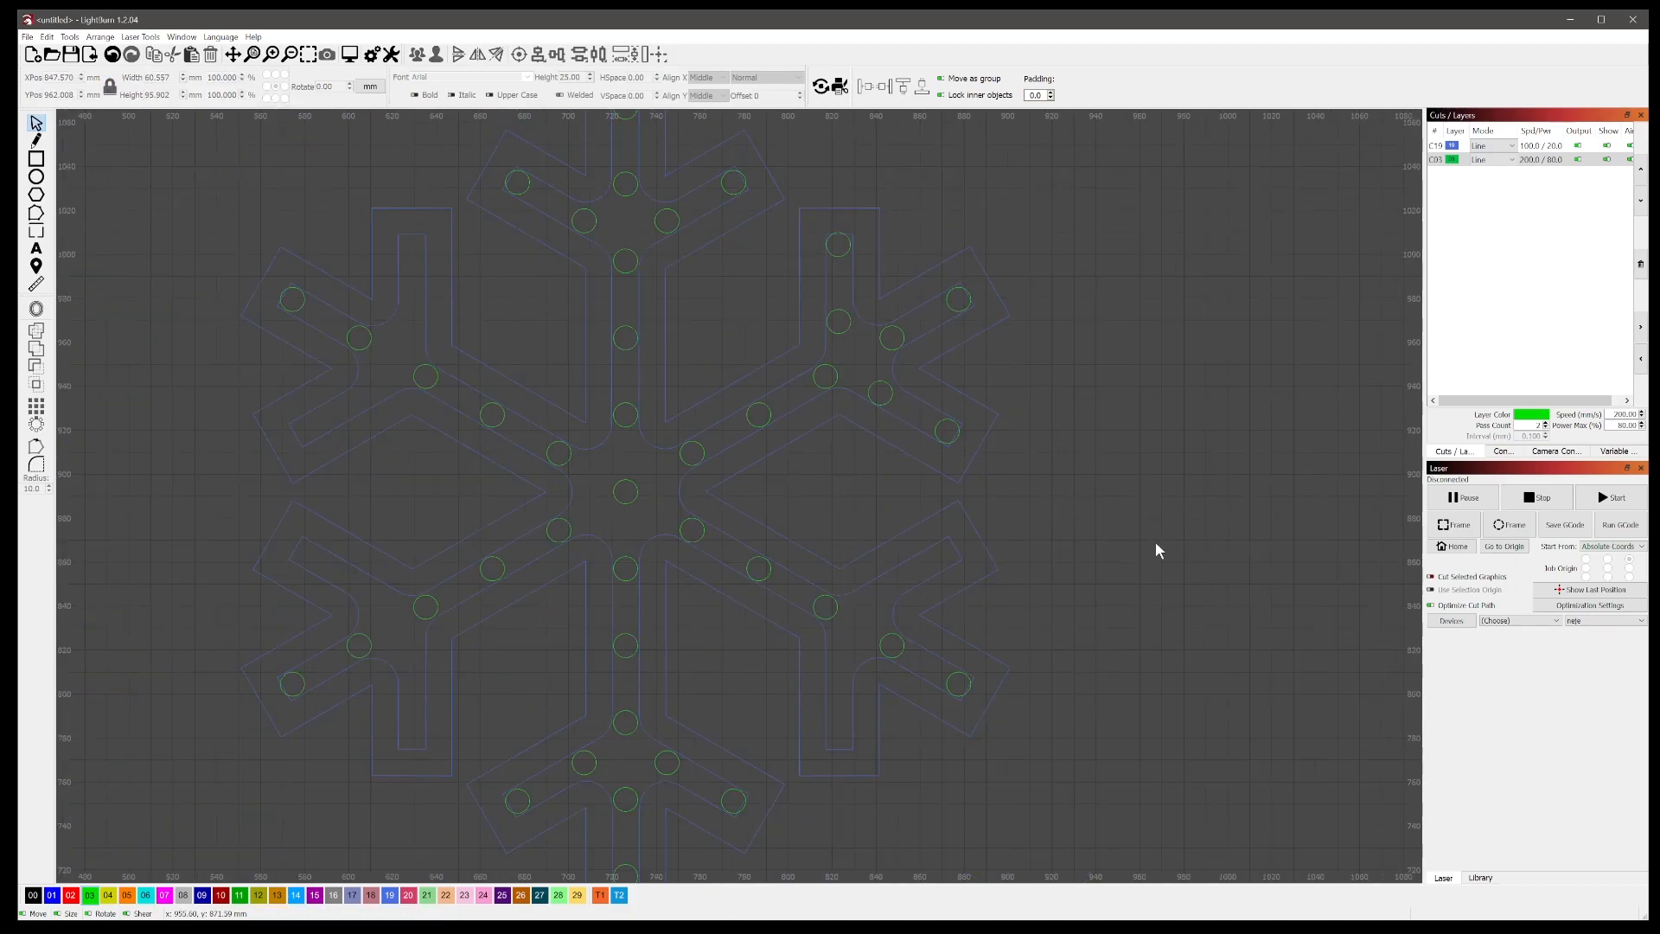
Step: Paste another four-circle group, rotate it to match the lower-right arm and centre it on that arm's branches at about X 847, Y 822 mm
{"action": "key", "text": "ctrl+v"}
{"action": "left_click_drag", "start_coordinate": [1190, 569], "coordinate": [915, 682]}
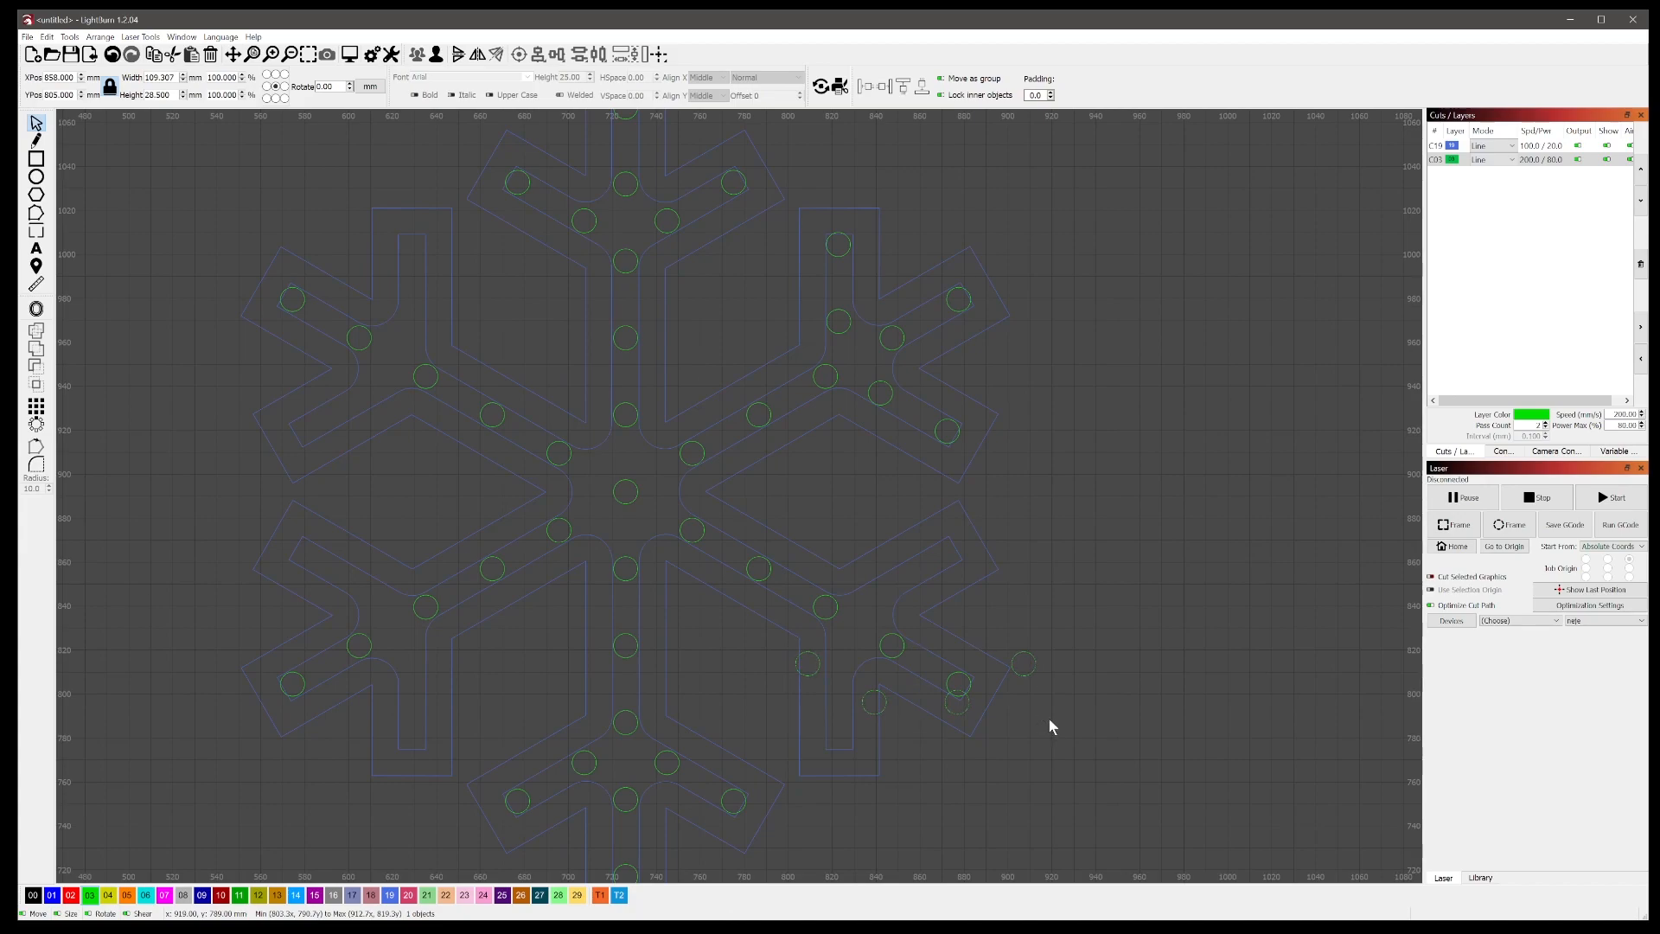
{"action": "left_click", "coordinate": [1050, 718]}
{"action": "left_click", "coordinate": [886, 699]}
{"action": "left_click_drag", "start_coordinate": [1041, 720], "coordinate": [774, 793]}
{"action": "scroll", "coordinate": [865, 705], "scroll_direction": "up", "scroll_amount": 4}
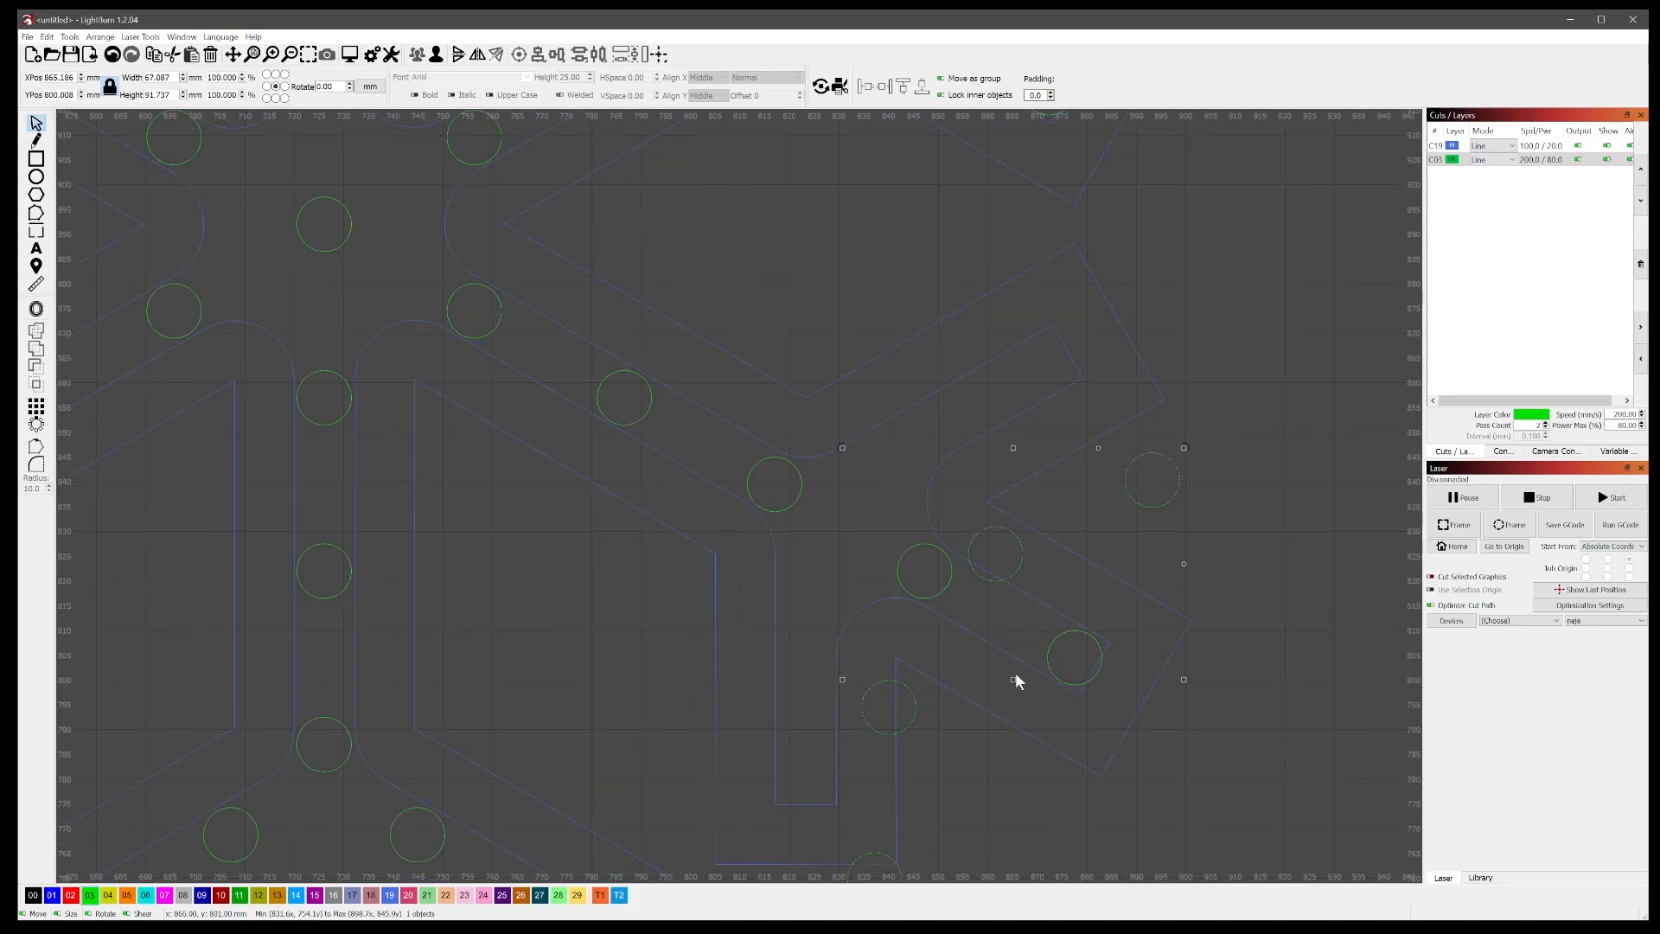
{"action": "left_click_drag", "start_coordinate": [1015, 678], "coordinate": [927, 578]}
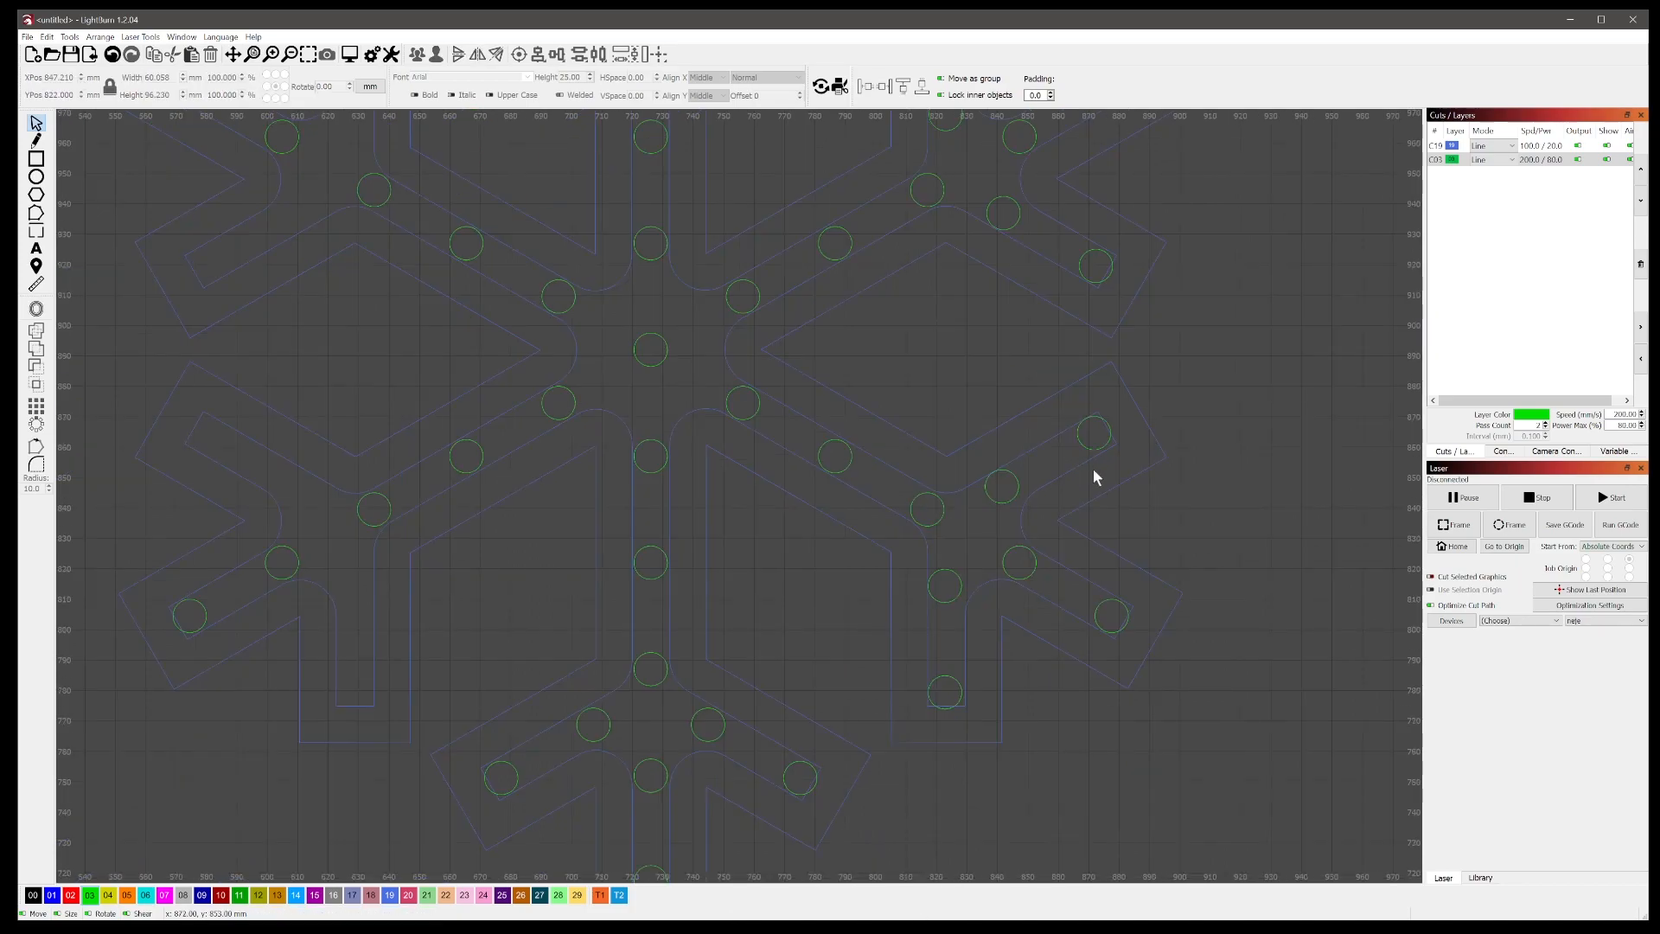
Step: Duplicate the upper-right arm's four-circle group, mirror the copy horizontally and place it on the upper-left arm, centred at X 604, Y 963 mm
{"action": "scroll", "coordinate": [1166, 471], "scroll_direction": "down", "scroll_amount": 1}
{"action": "scroll", "coordinate": [1167, 478], "scroll_direction": "down", "scroll_amount": 1}
{"action": "left_click_drag", "start_coordinate": [1226, 408], "coordinate": [1115, 532]}
{"action": "left_click", "coordinate": [949, 414]}
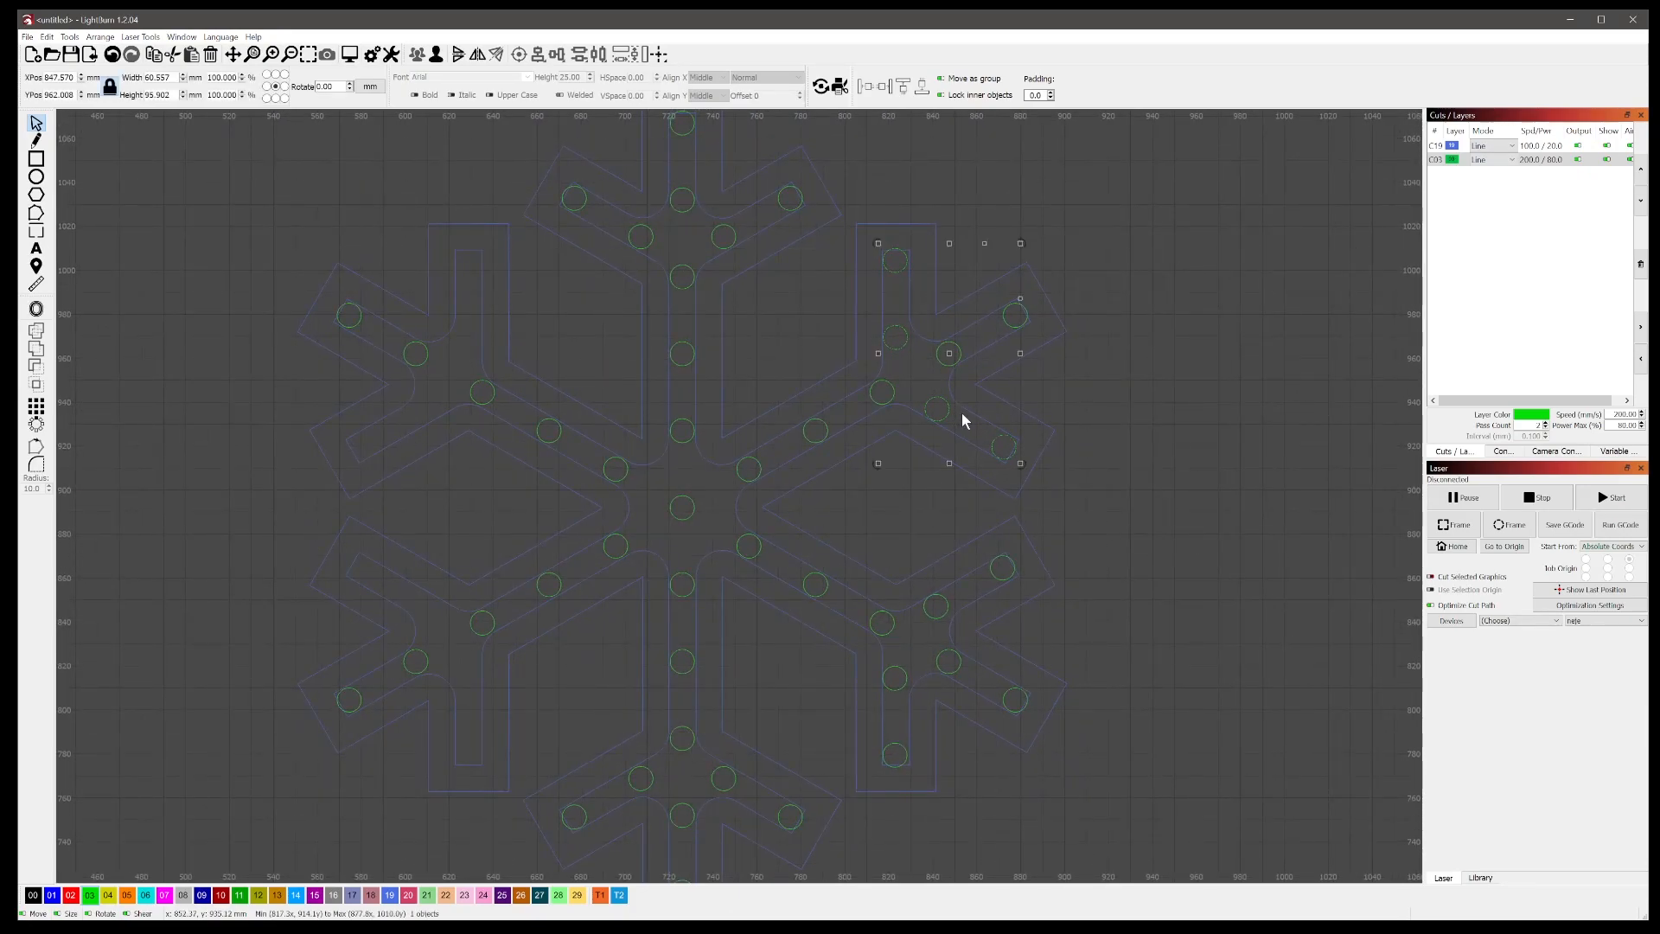
{"action": "key", "text": "ctrl+v"}
{"action": "left_click_drag", "start_coordinate": [1076, 423], "coordinate": [1199, 355]}
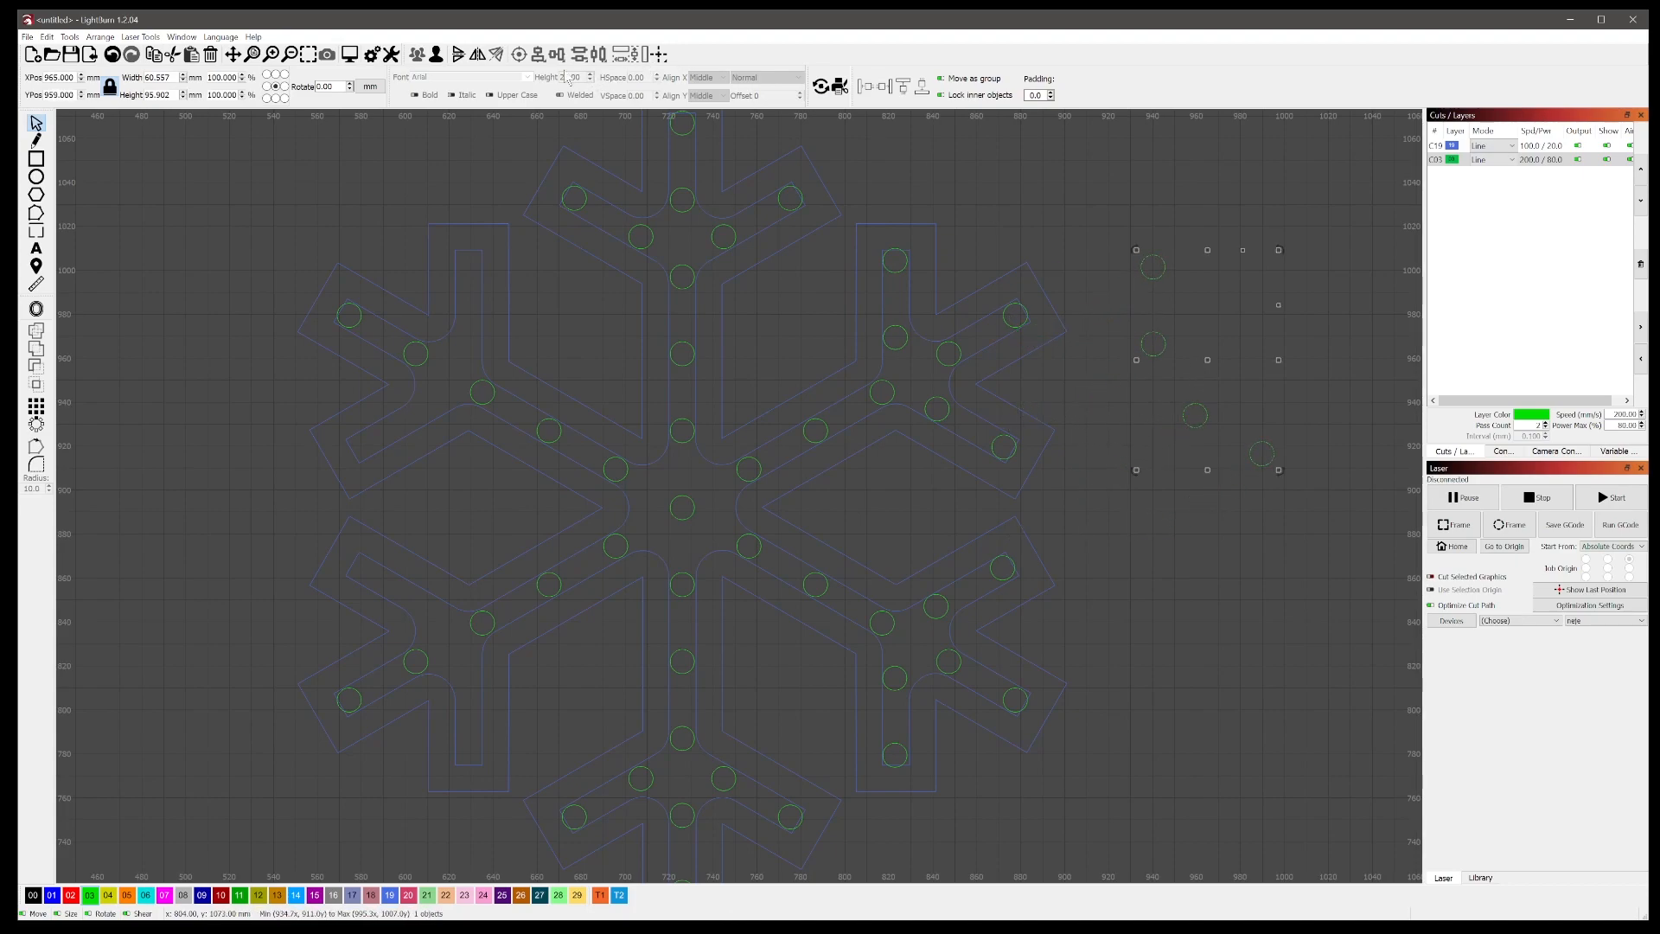
{"action": "left_click", "coordinate": [478, 54]}
{"action": "left_click_drag", "start_coordinate": [1210, 362], "coordinate": [415, 357]}
{"action": "scroll", "coordinate": [1202, 546], "scroll_direction": "down", "scroll_amount": 2}
{"action": "left_click", "coordinate": [980, 655]}
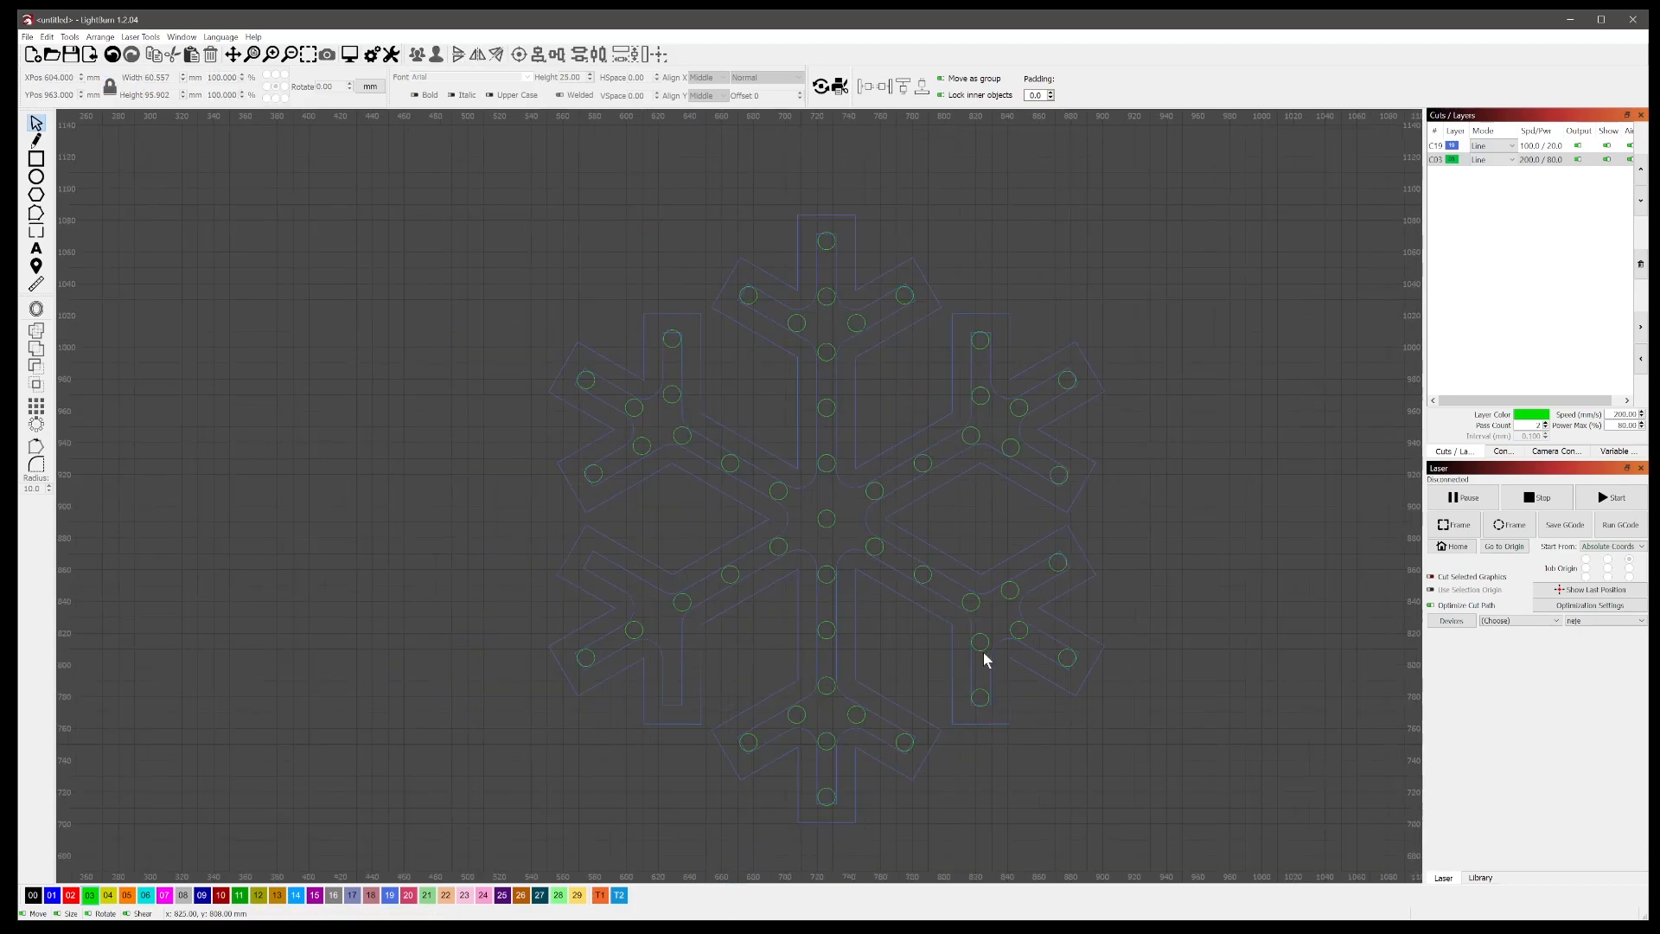
Step: Duplicate the lower-right arm's four-circle group, mirror the copy horizontally and place it on the lower-left arm at about X 605, Y 822 mm
{"action": "left_click", "coordinate": [984, 653]}
{"action": "left_click_drag", "start_coordinate": [1002, 665], "coordinate": [1258, 697]}
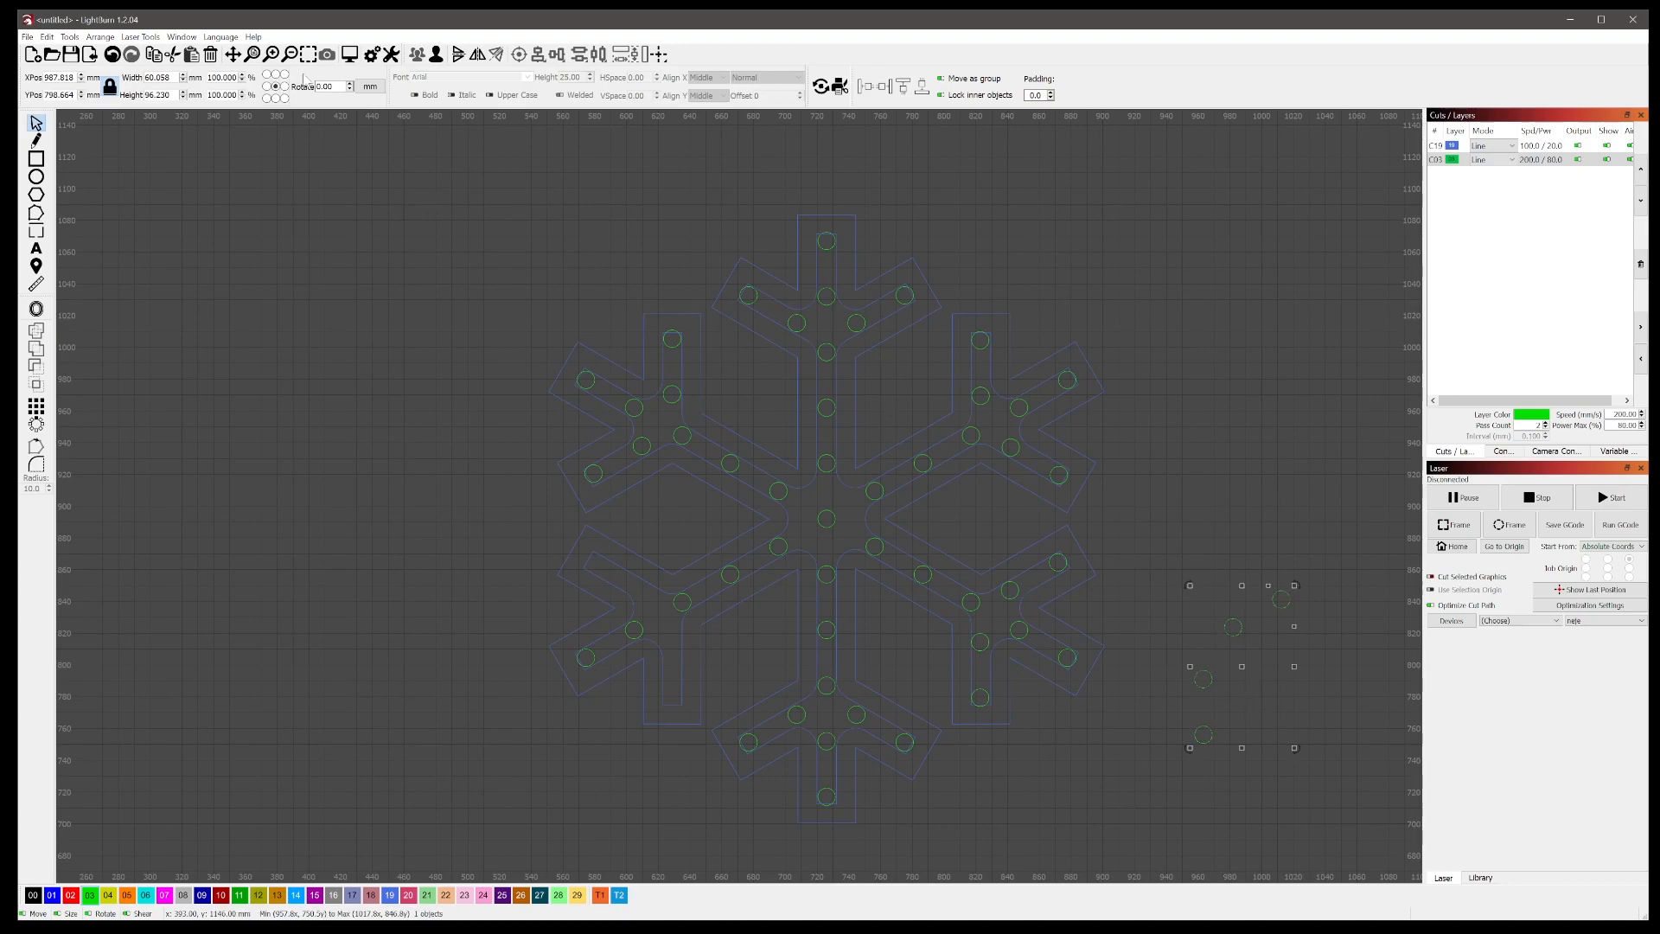
{"action": "left_click", "coordinate": [478, 55]}
{"action": "left_click_drag", "start_coordinate": [1245, 672], "coordinate": [621, 629]}
{"action": "scroll", "coordinate": [646, 629], "scroll_direction": "up", "scroll_amount": 3}
{"action": "scroll", "coordinate": [837, 623], "scroll_direction": "down", "scroll_amount": 3}
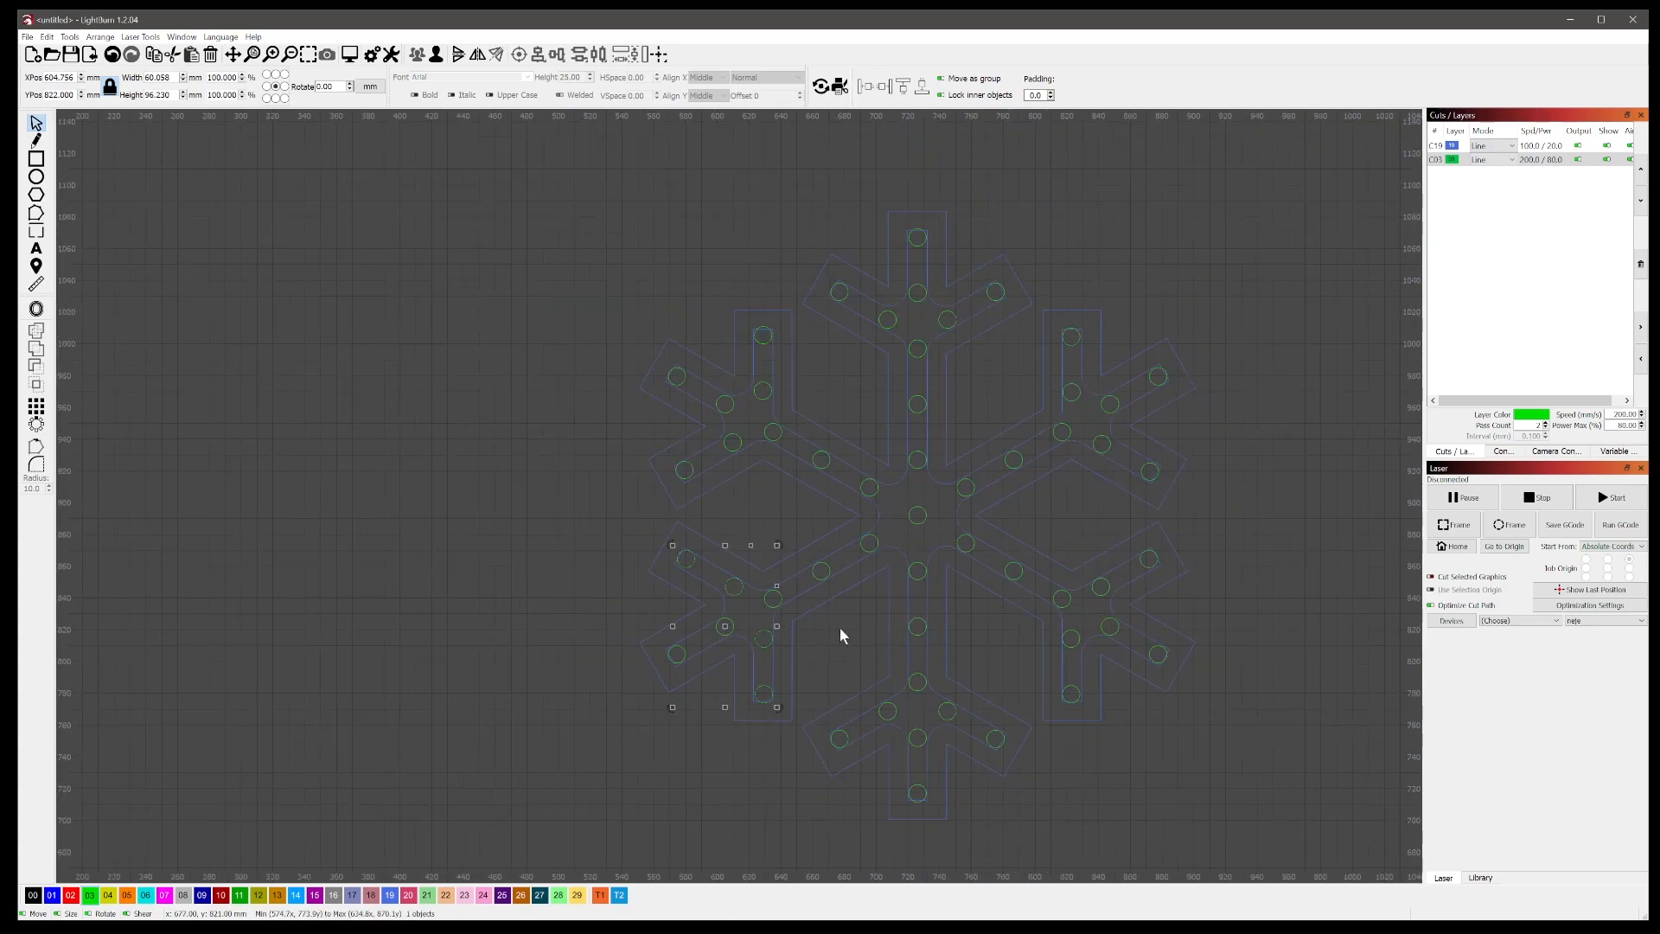
{"action": "left_click", "coordinate": [842, 635]}
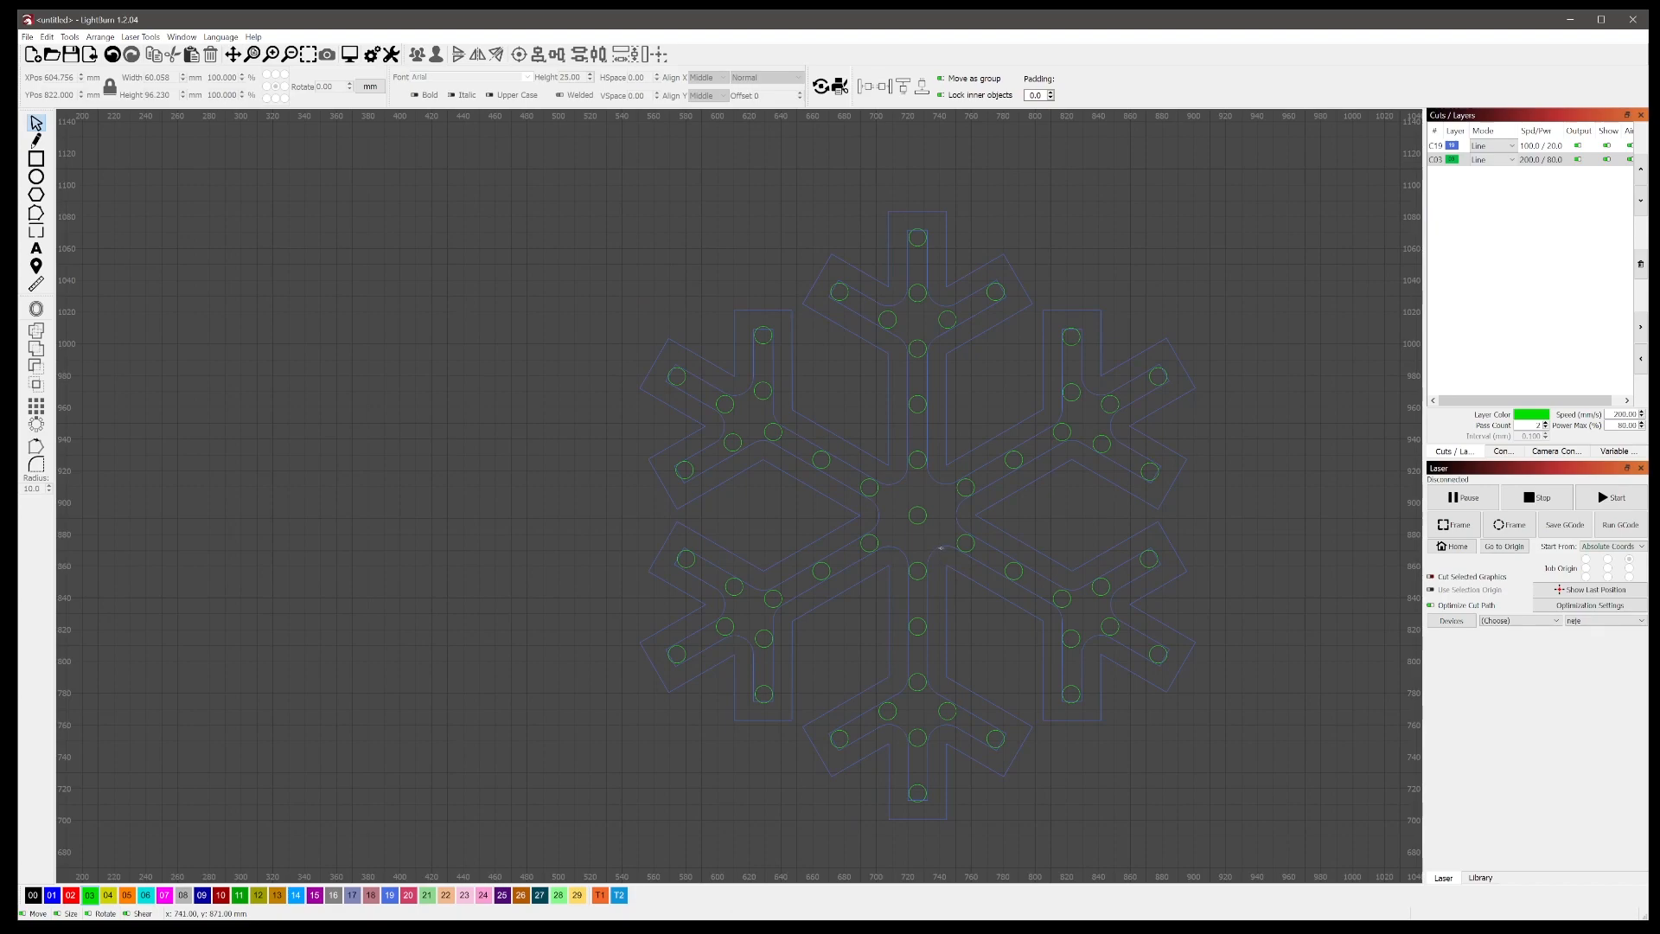
Step: Delete the inner offset outline and the circle at the snowflake's centre
{"action": "left_click", "coordinate": [940, 547]}
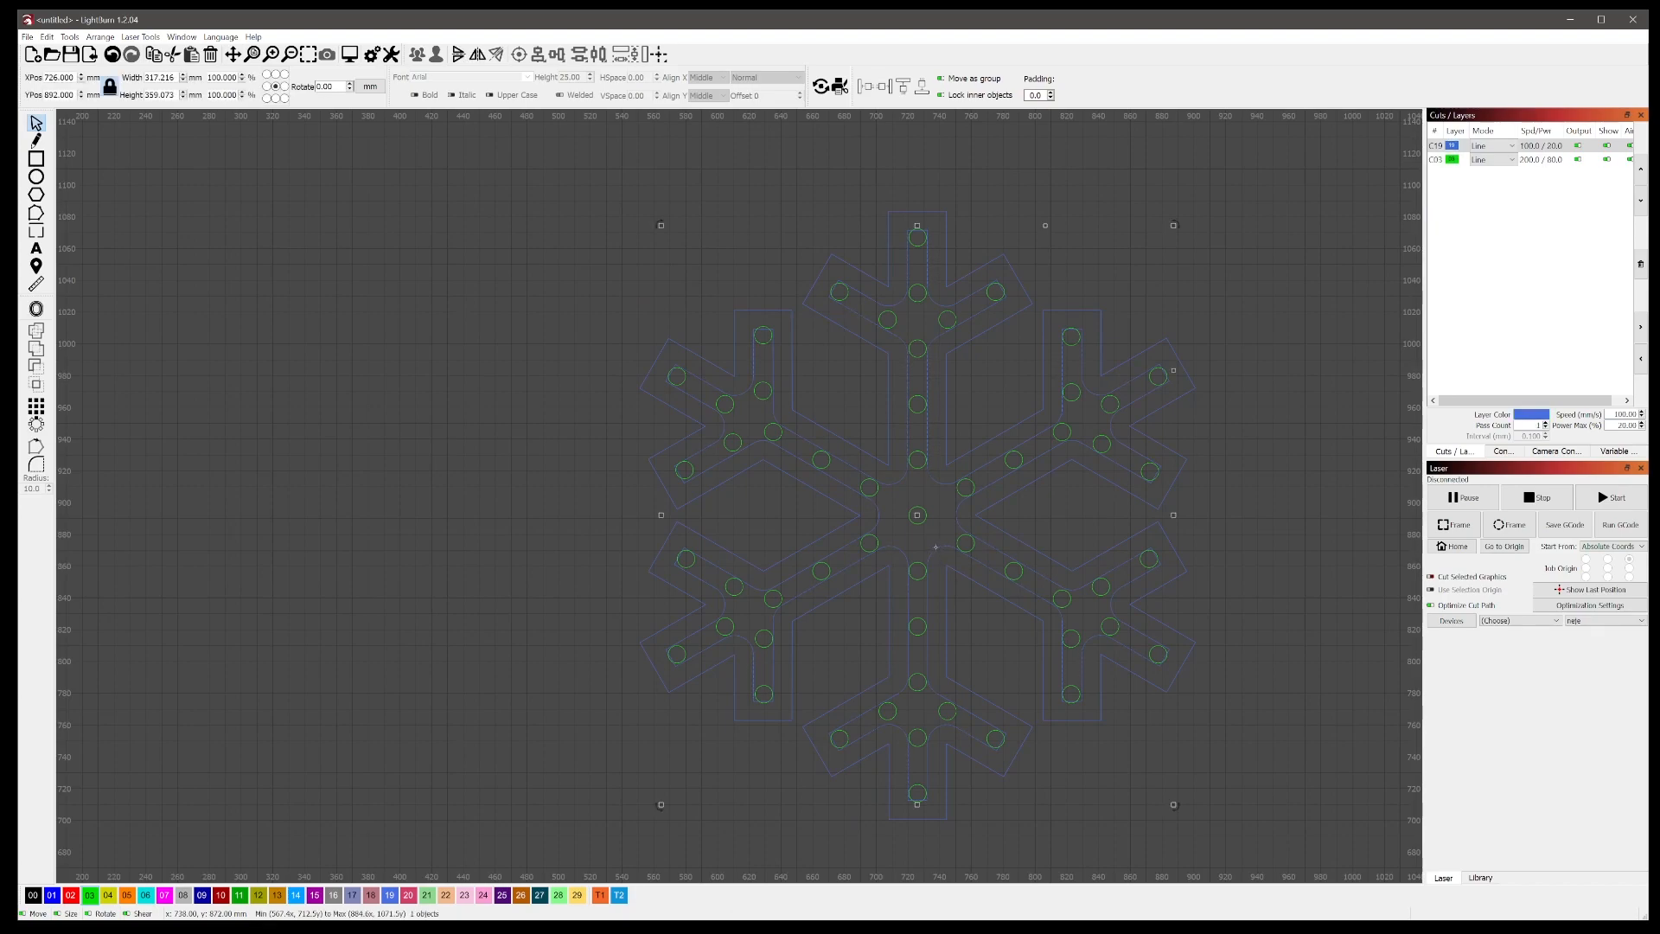
{"action": "key", "text": "Delete"}
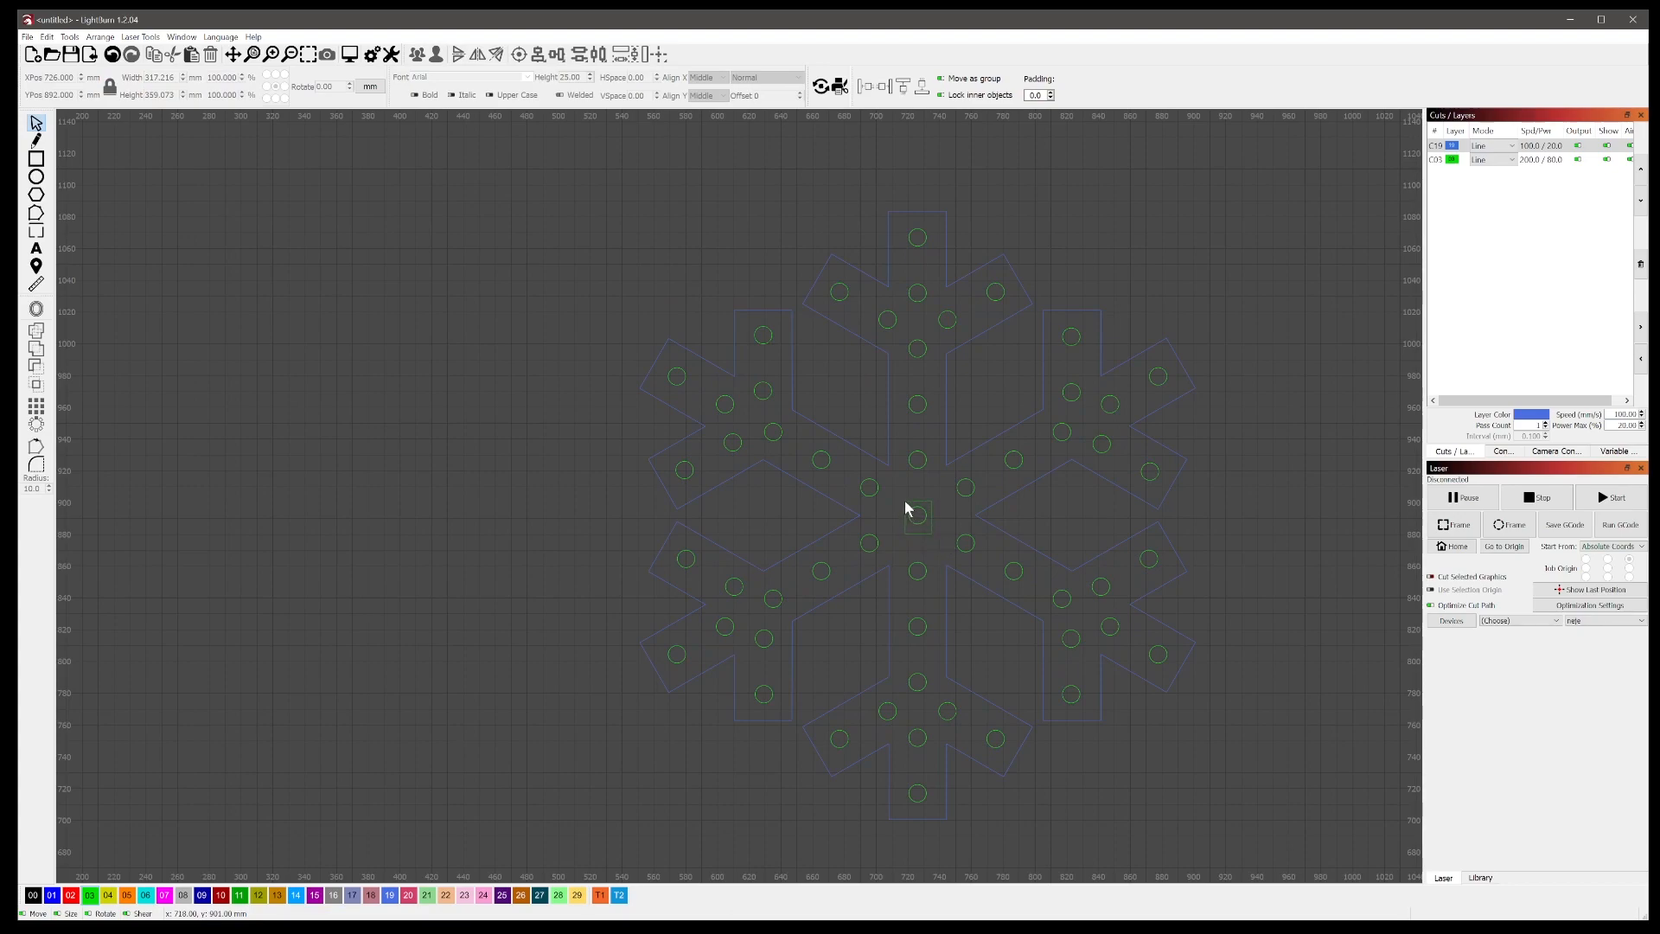
{"action": "left_click", "coordinate": [911, 515]}
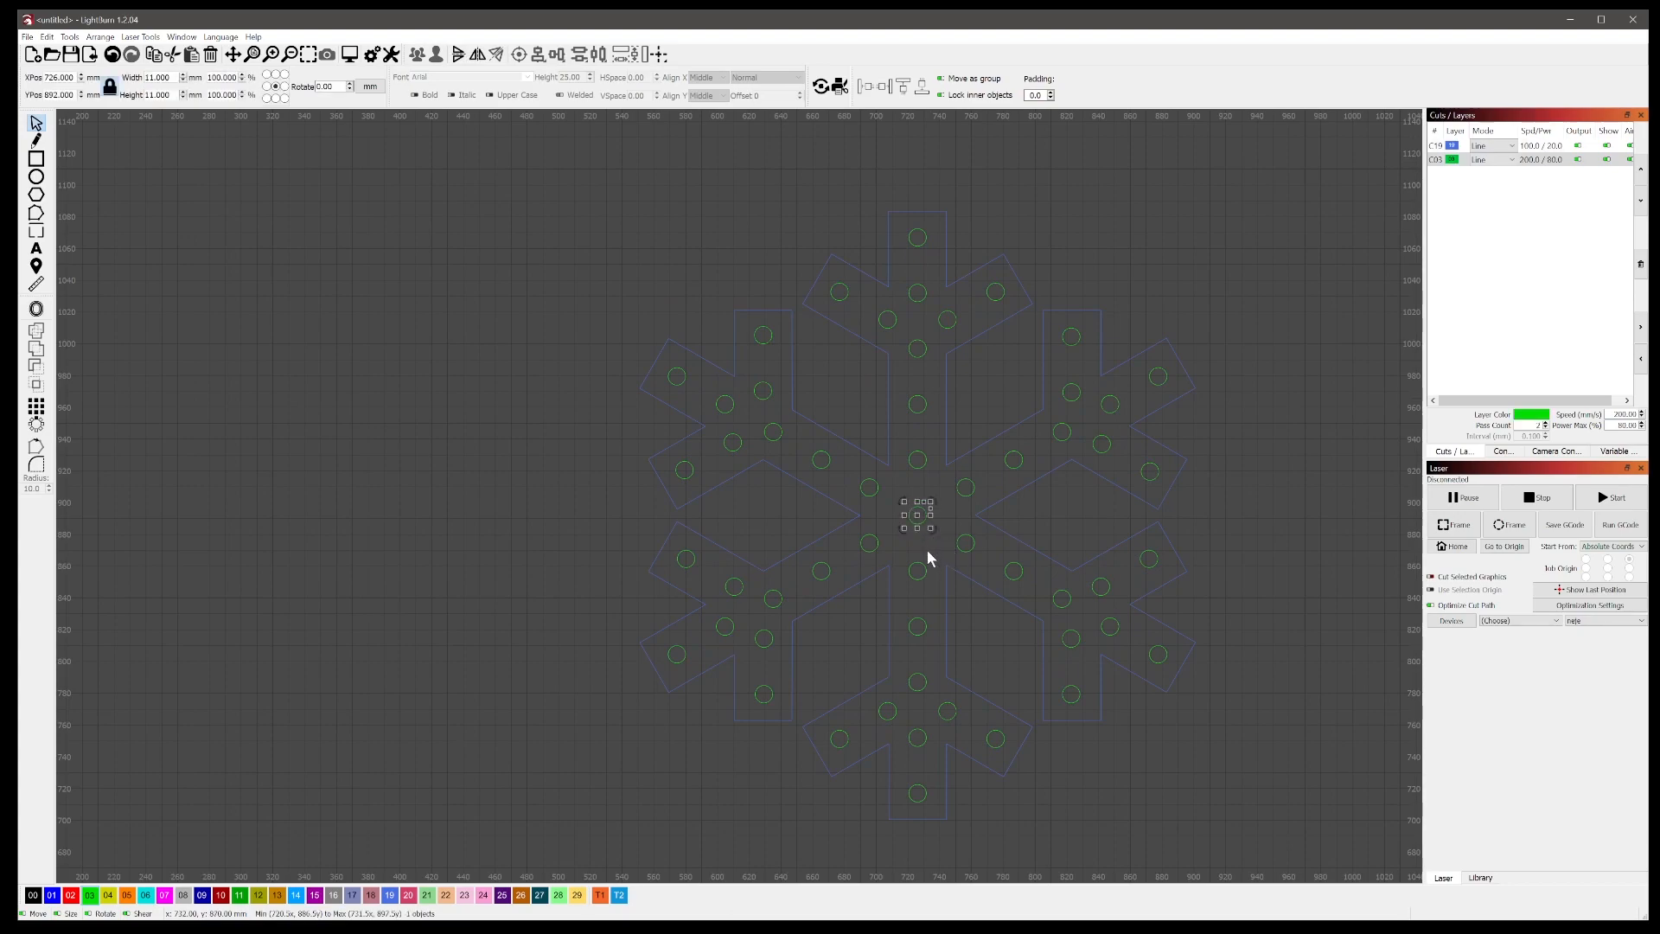
{"action": "key", "text": "Delete"}
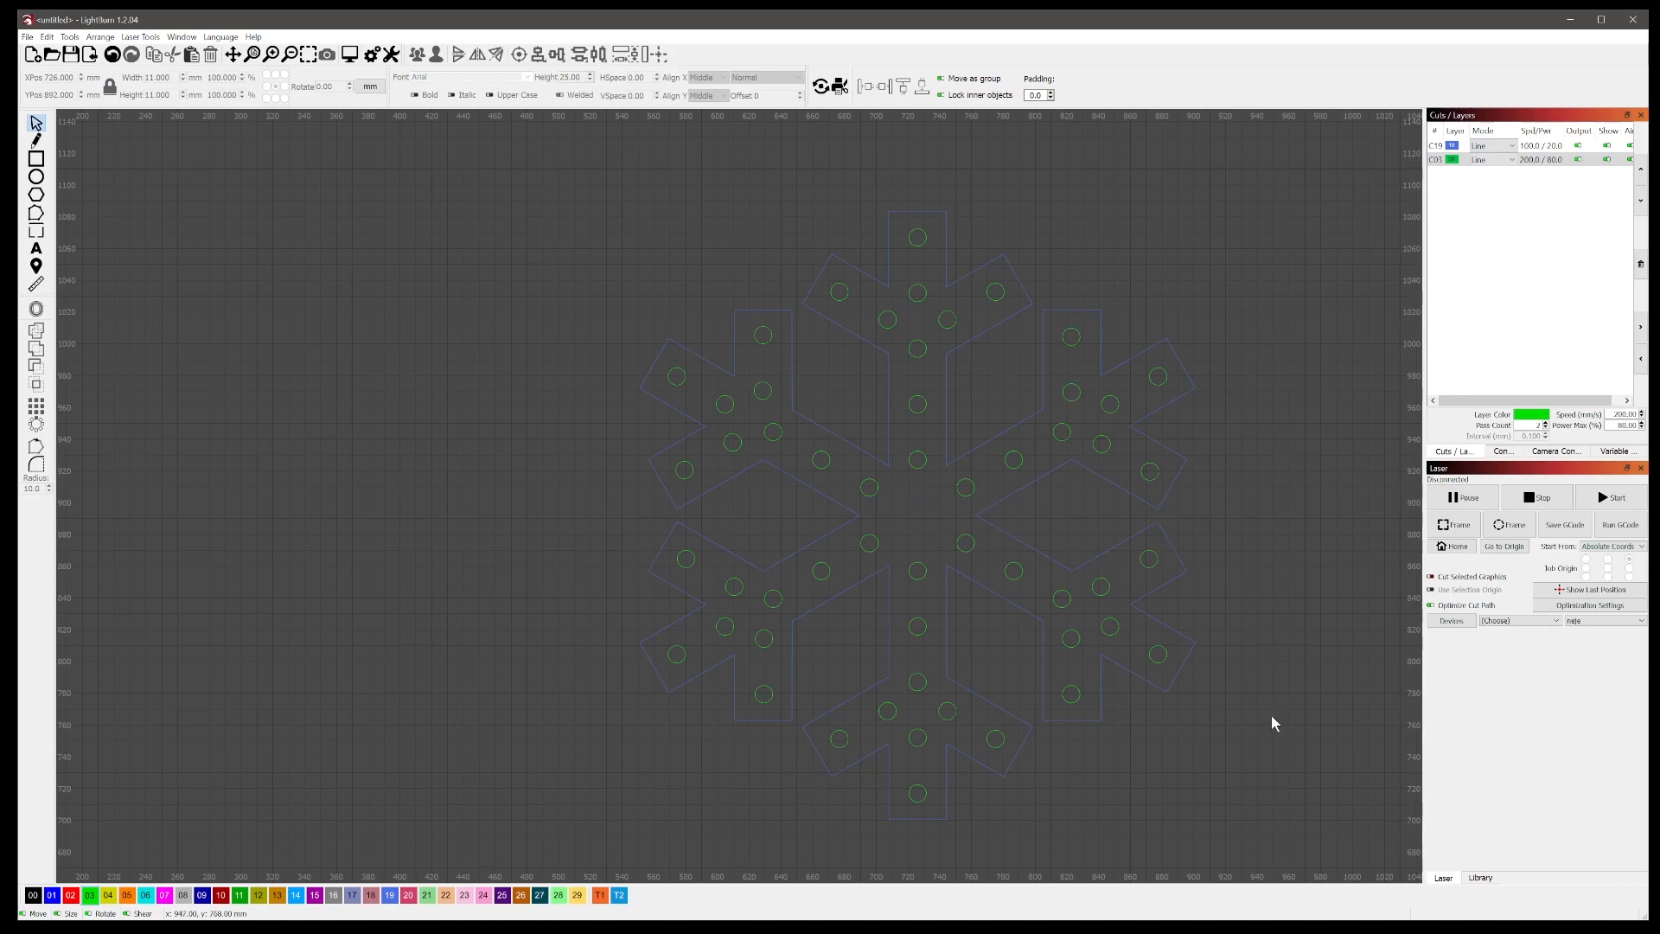
Step: Group the snowflake outline with all its circles and assign the group to the green layer 03
{"action": "scroll", "coordinate": [1271, 787], "scroll_direction": "down", "scroll_amount": 1}
{"action": "left_click_drag", "start_coordinate": [1283, 830], "coordinate": [589, 240]}
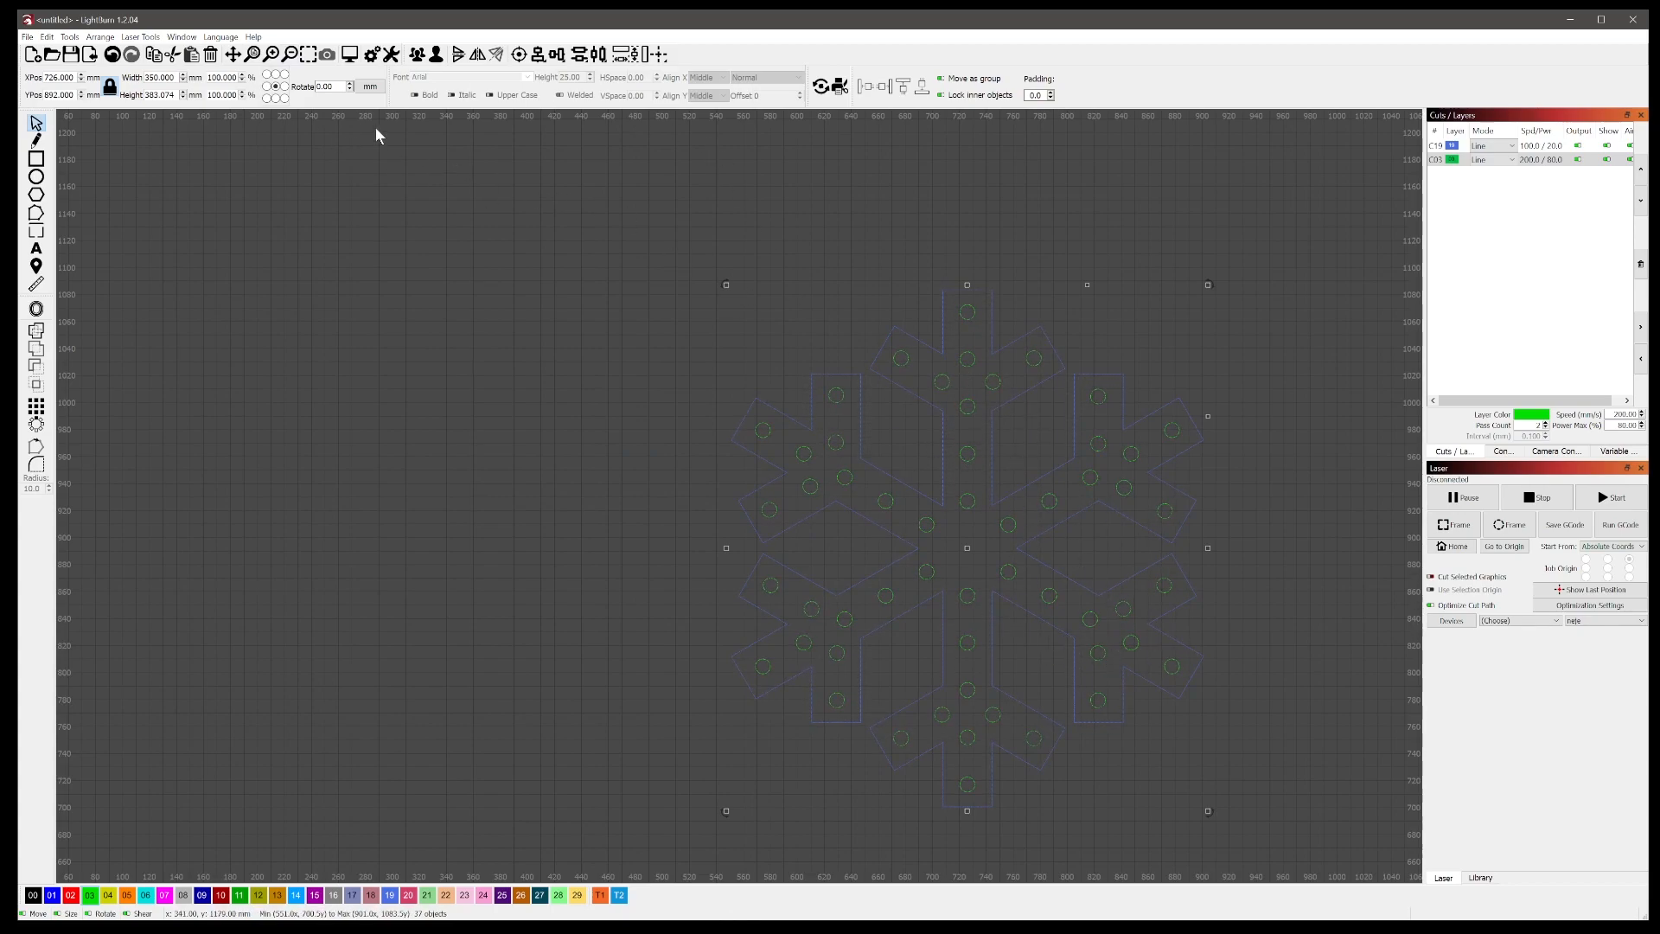
{"action": "left_click", "coordinate": [416, 54]}
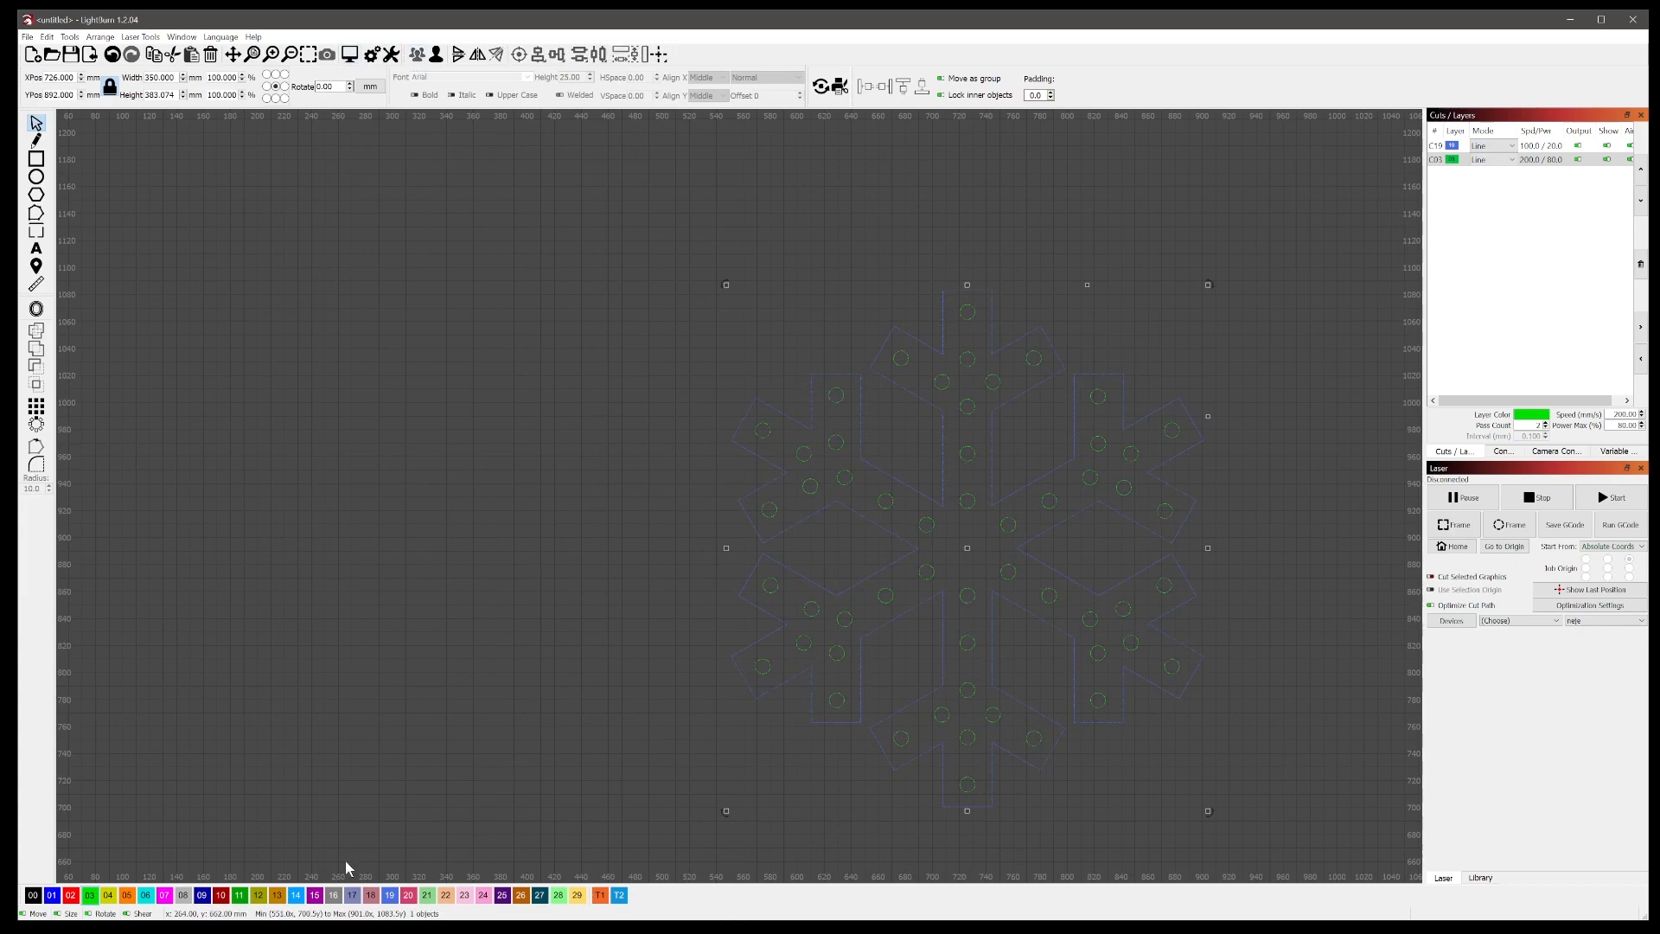
{"action": "left_click", "coordinate": [90, 895]}
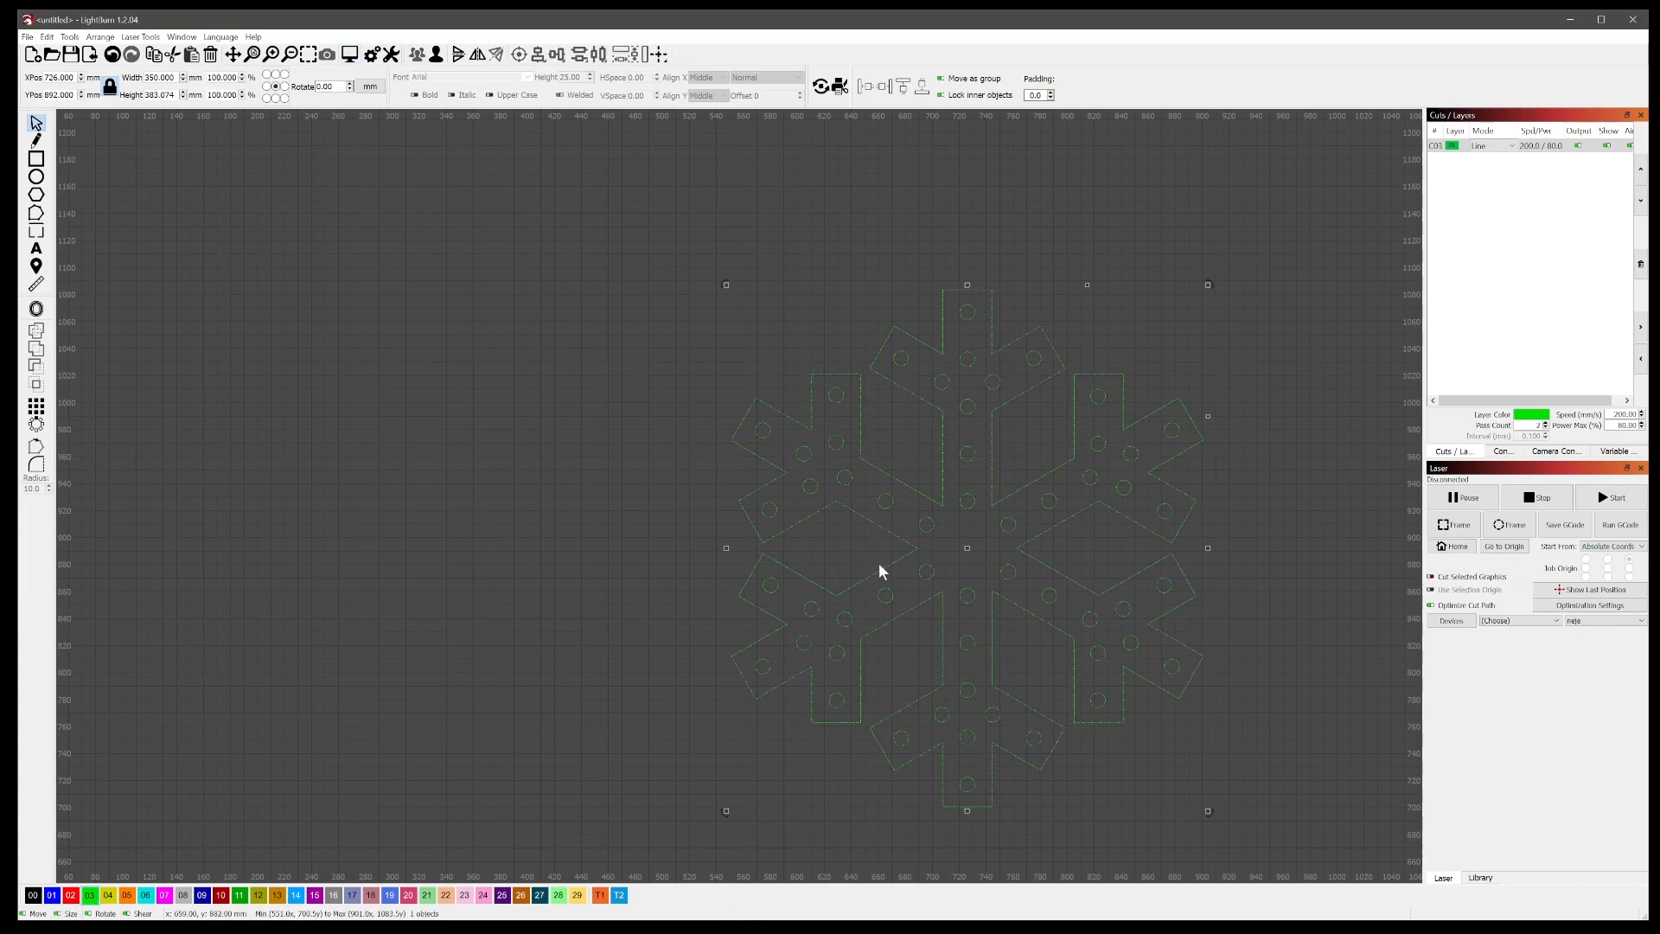
Step: Move the grouped snowflake to X 465, Y 965 mm and preview its cut paths in an enlarged preview window
{"action": "left_click_drag", "start_coordinate": [978, 552], "coordinate": [619, 456]}
{"action": "left_click", "coordinate": [349, 54]}
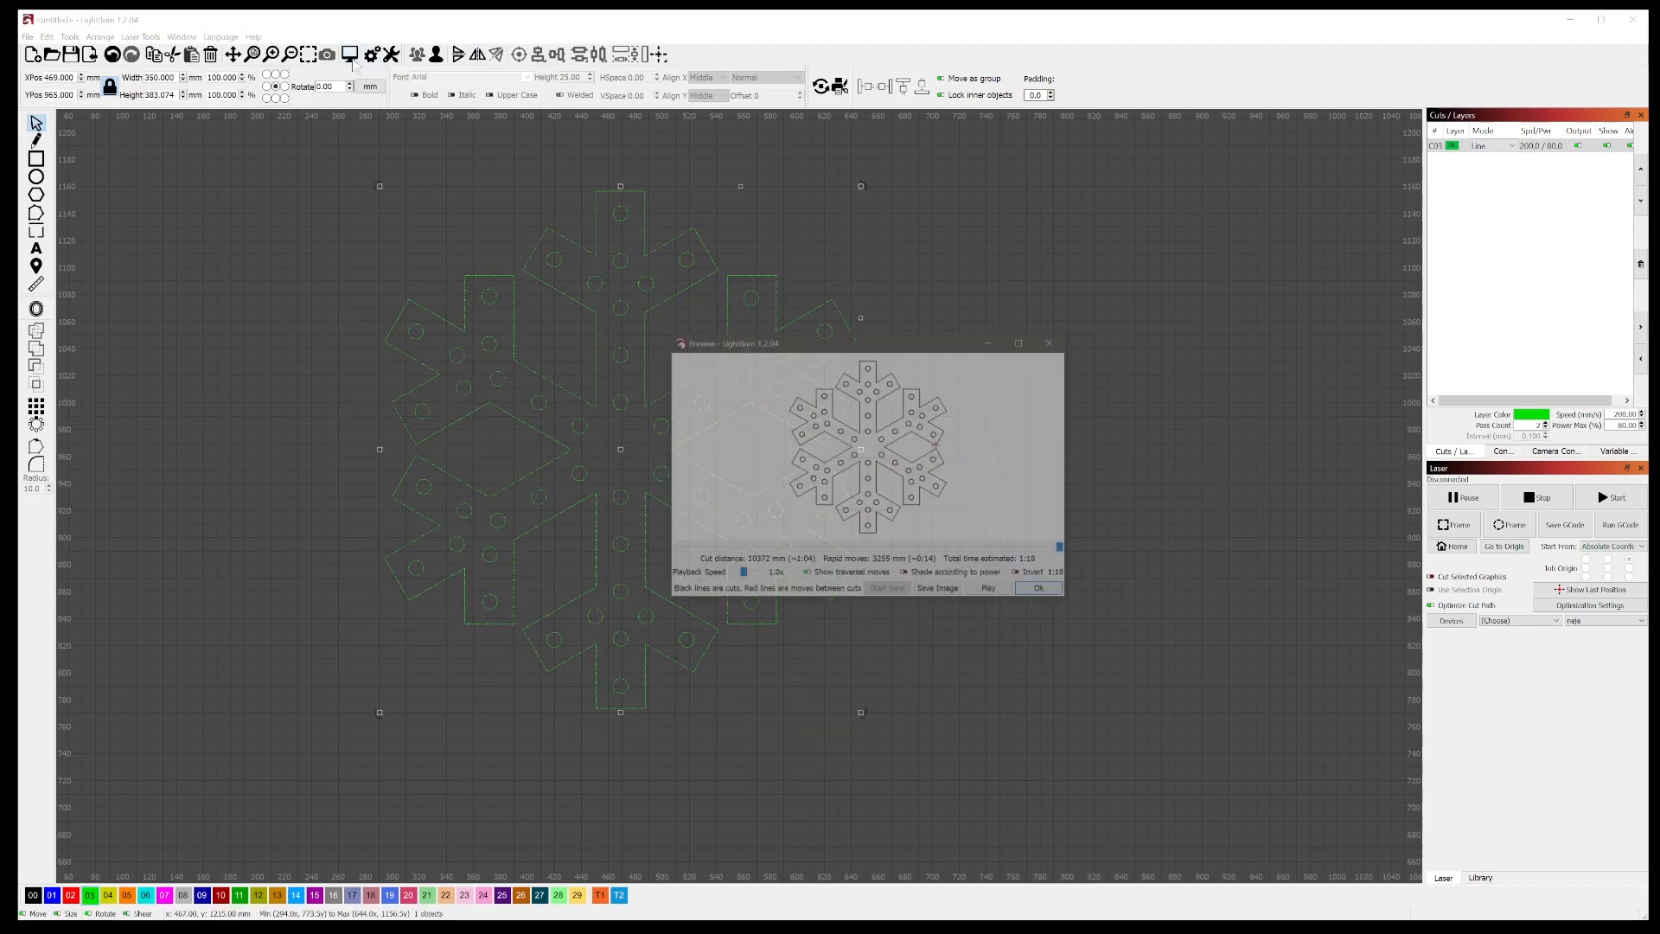
{"action": "scroll", "coordinate": [961, 501], "scroll_direction": "up", "scroll_amount": 2}
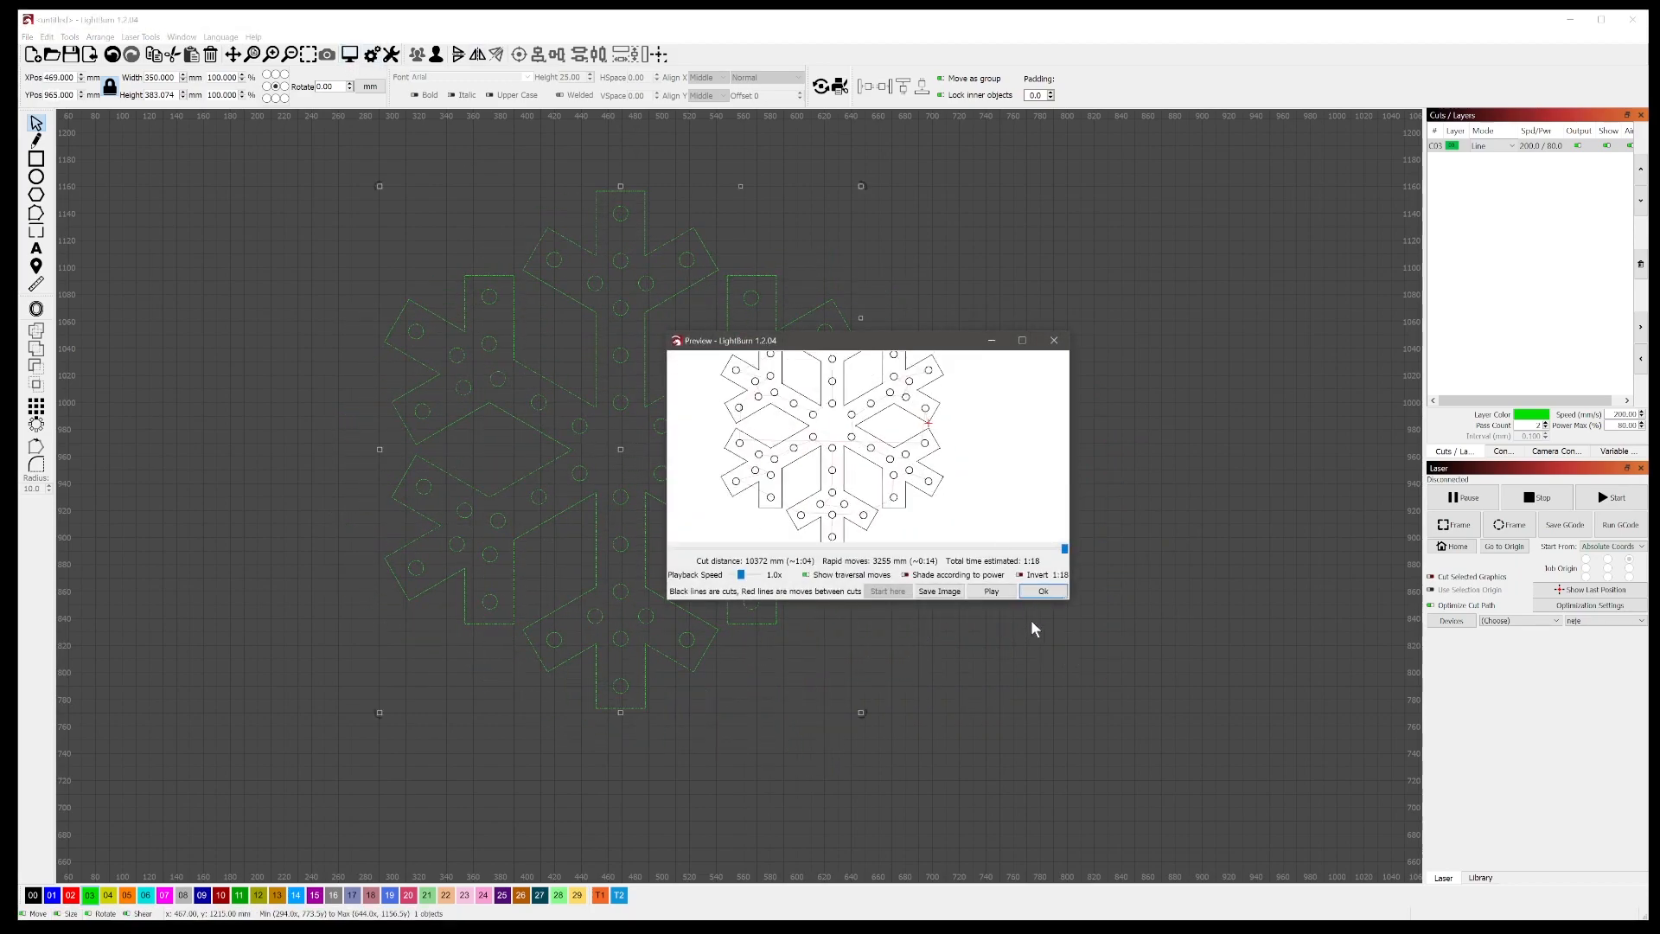
{"action": "left_click_drag", "start_coordinate": [899, 340], "coordinate": [621, 196]}
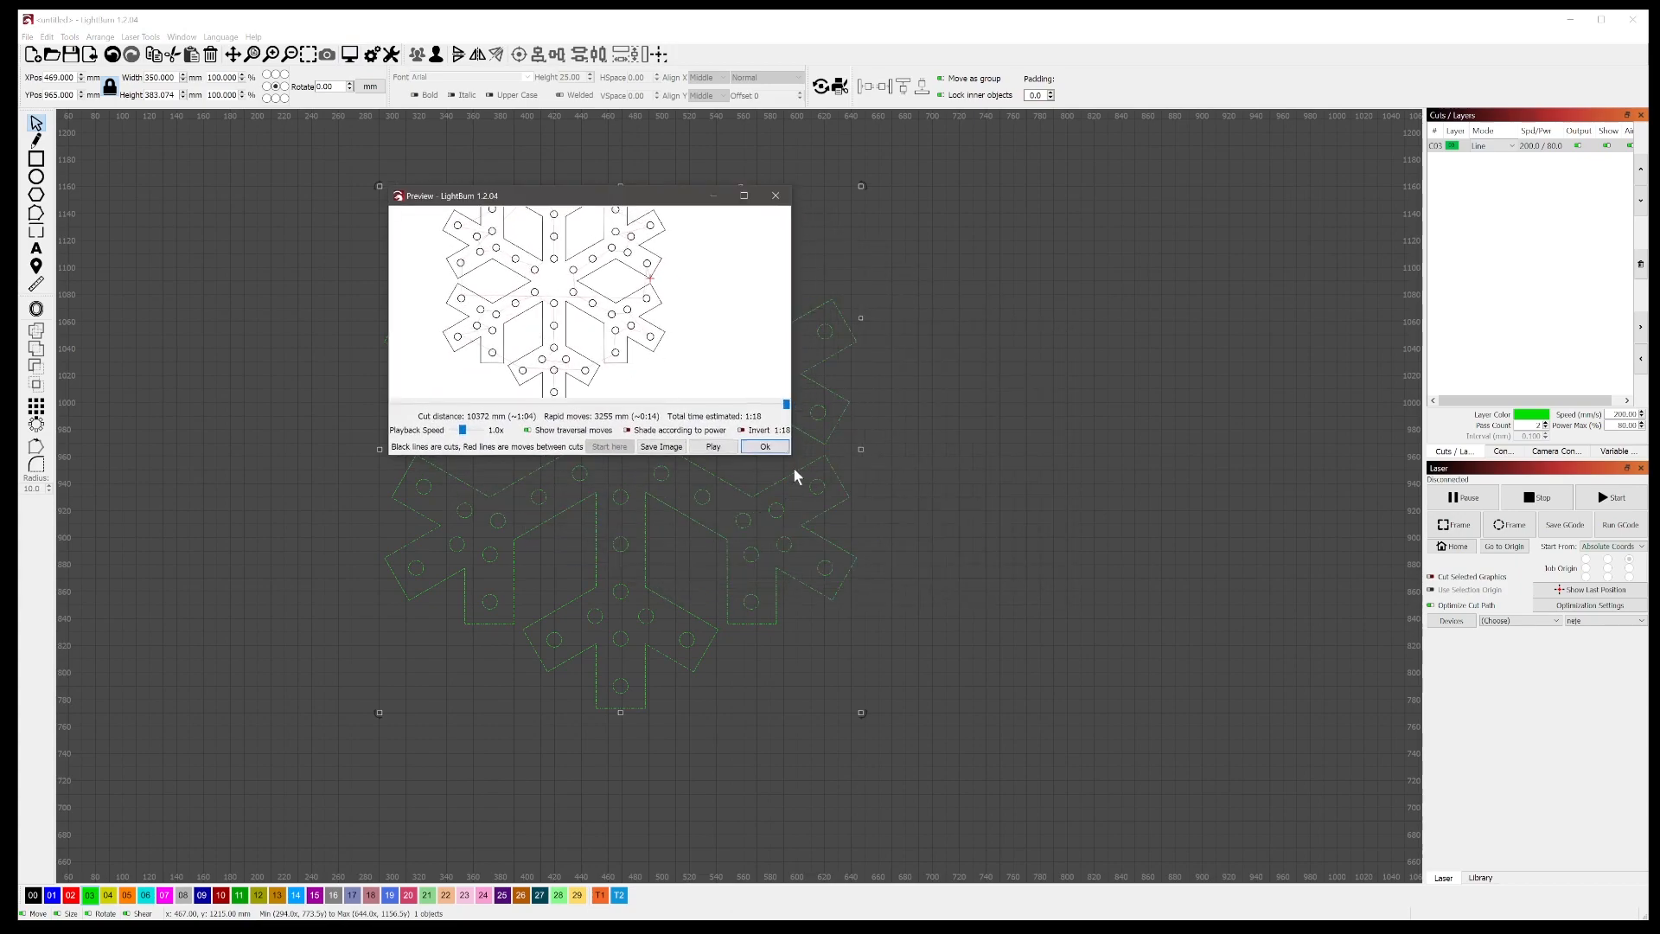
{"action": "left_click_drag", "start_coordinate": [790, 458], "coordinate": [1097, 749]}
{"action": "scroll", "coordinate": [686, 478], "scroll_direction": "down", "scroll_amount": 2}
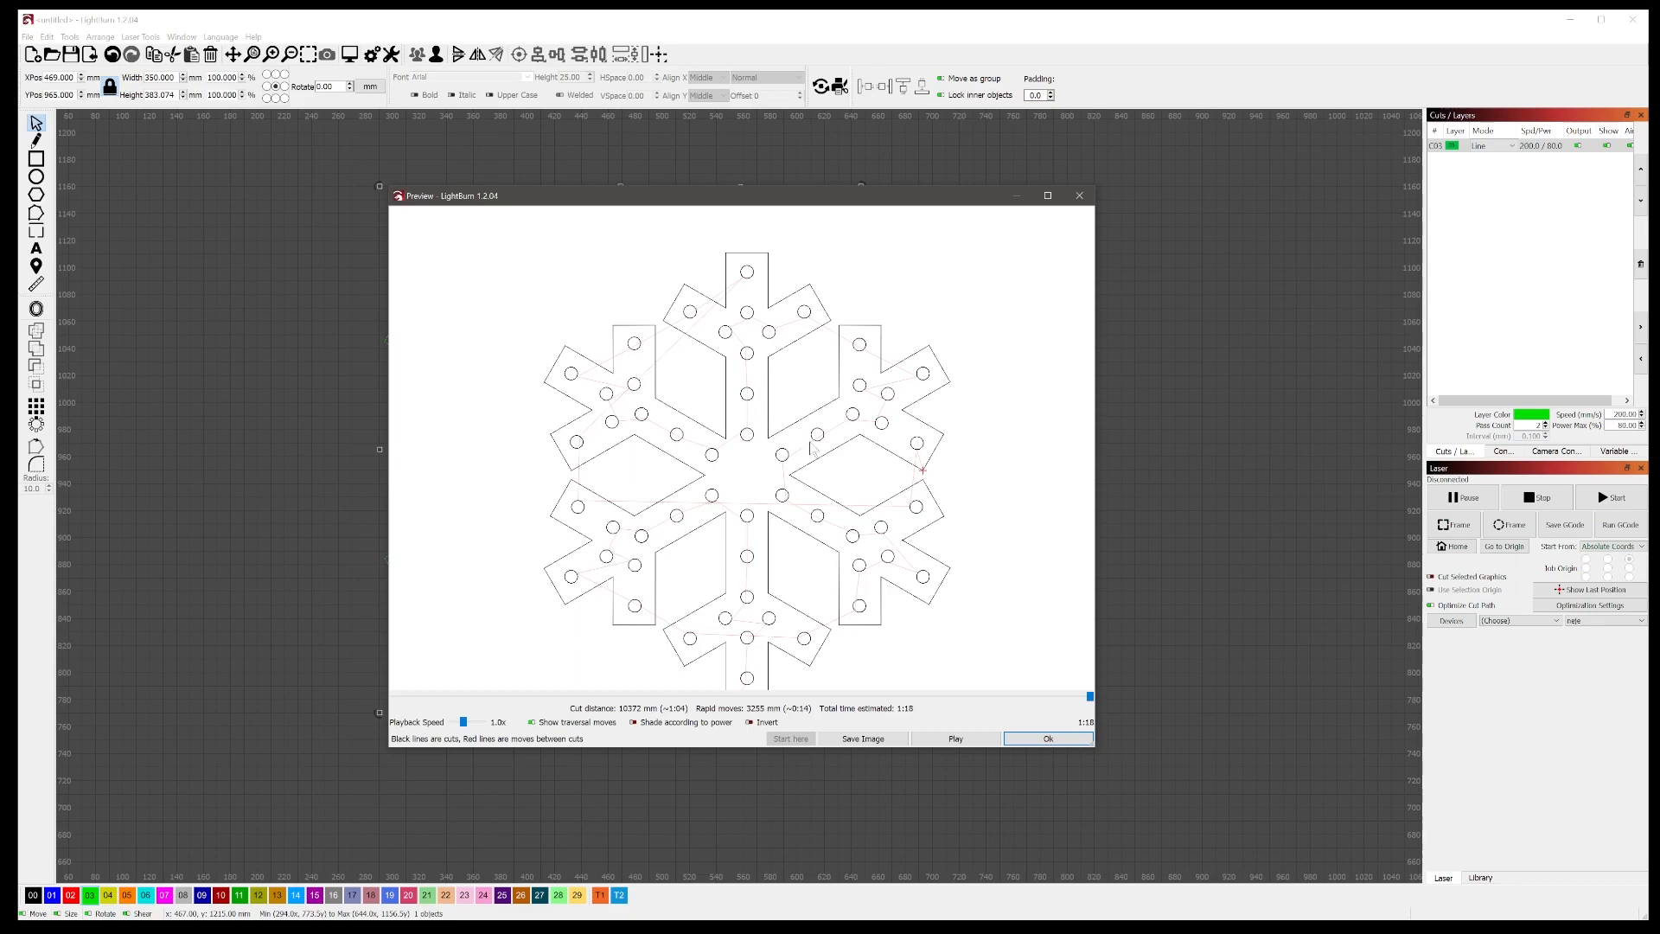
Step: Close the cut preview and delete the snowflake group from the workspace
{"action": "scroll", "coordinate": [766, 525], "scroll_direction": "down", "scroll_amount": 1}
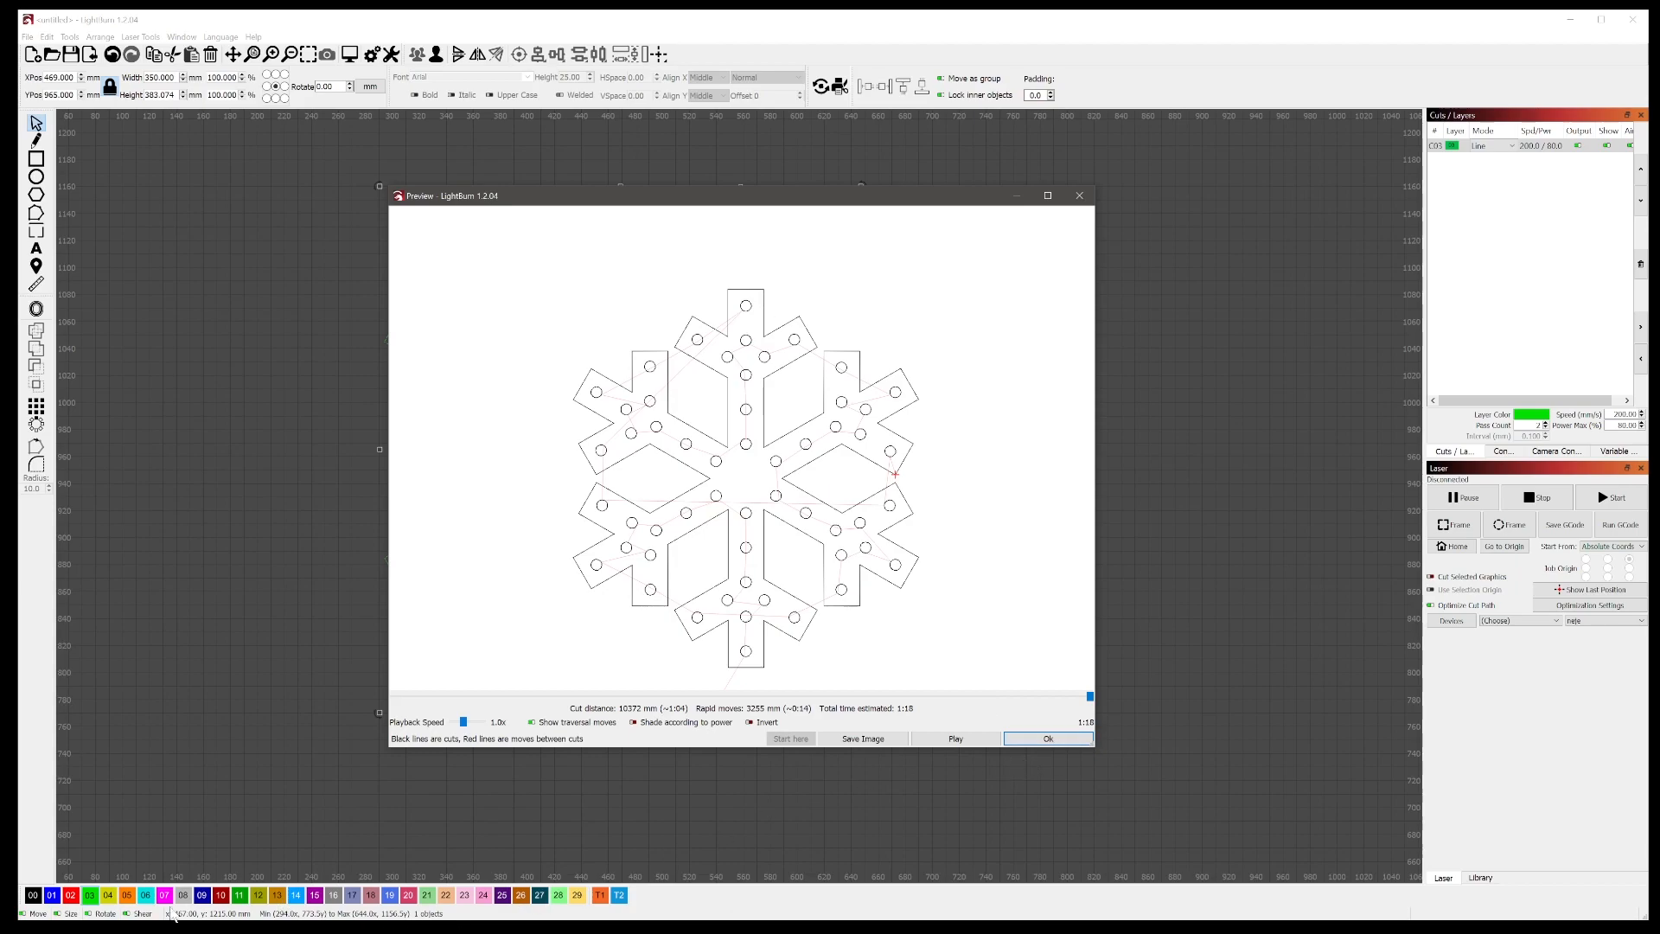
{"action": "key", "text": "alt+Tab"}
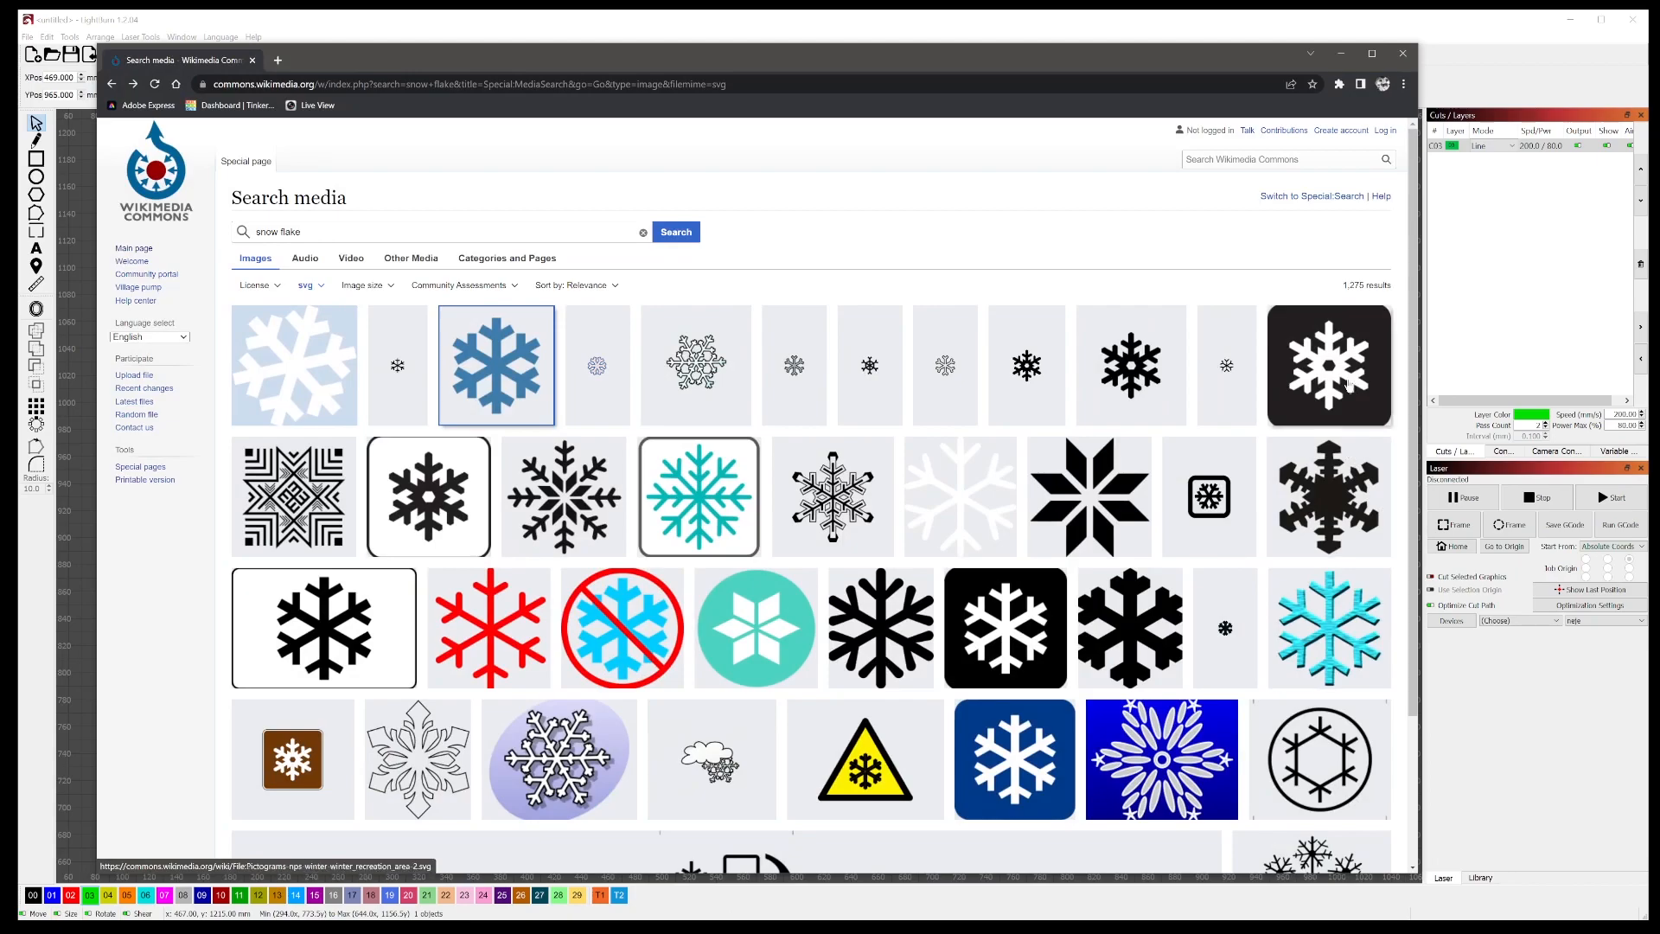
{"action": "left_click", "coordinate": [1341, 54]}
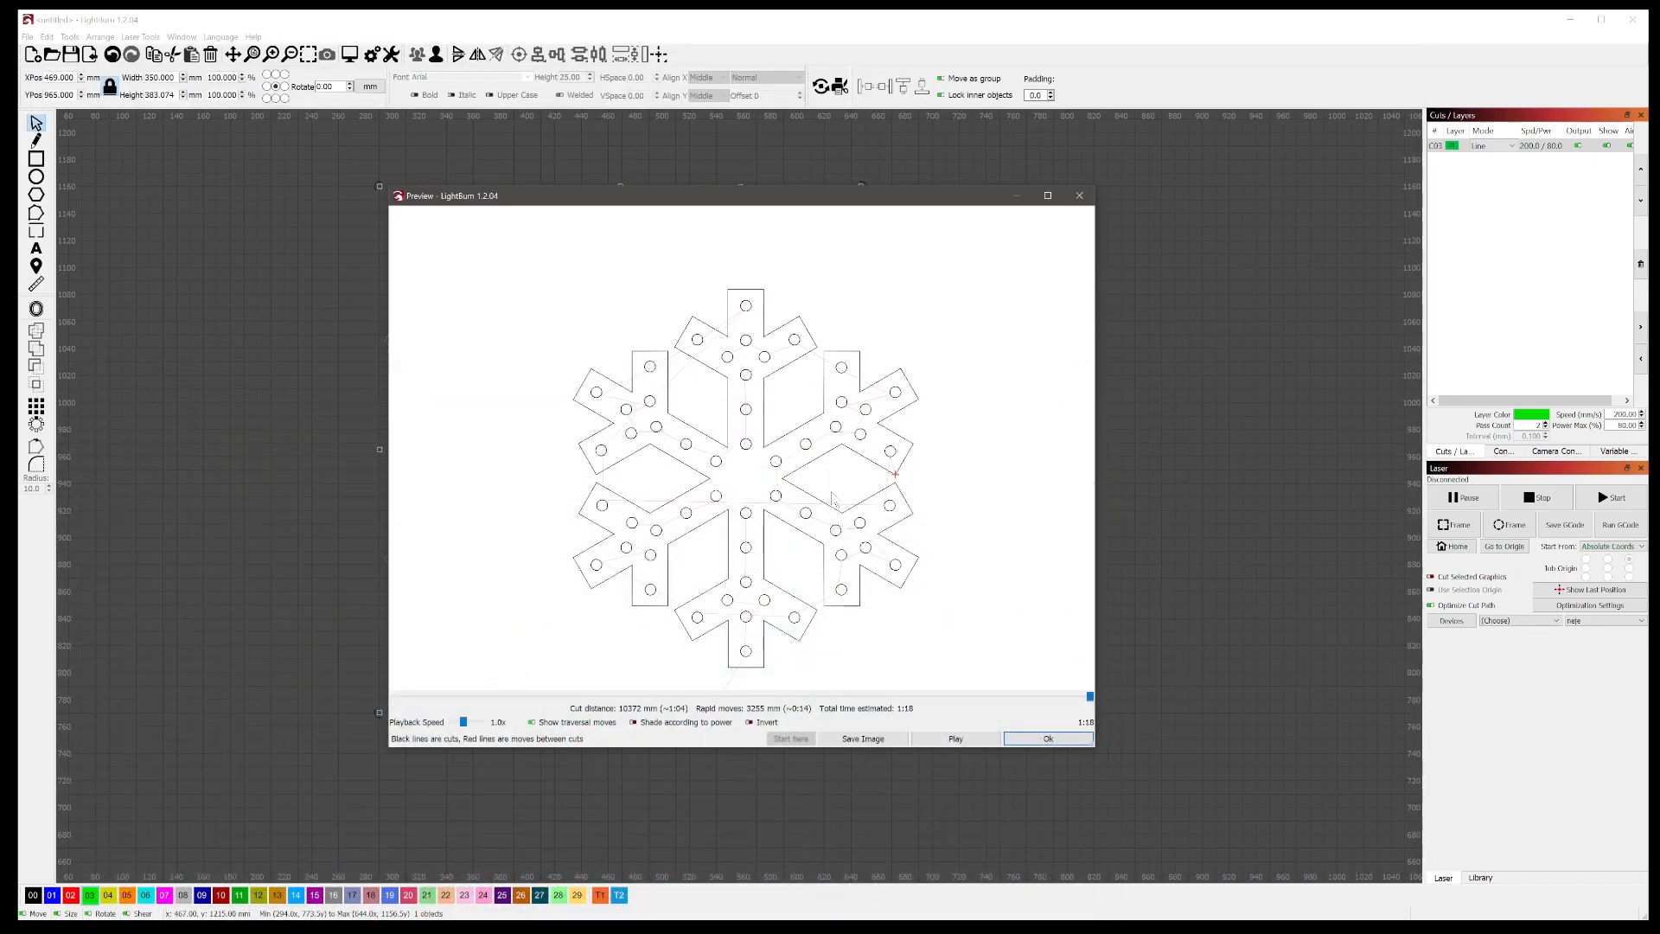
{"action": "left_click", "coordinate": [1020, 200]}
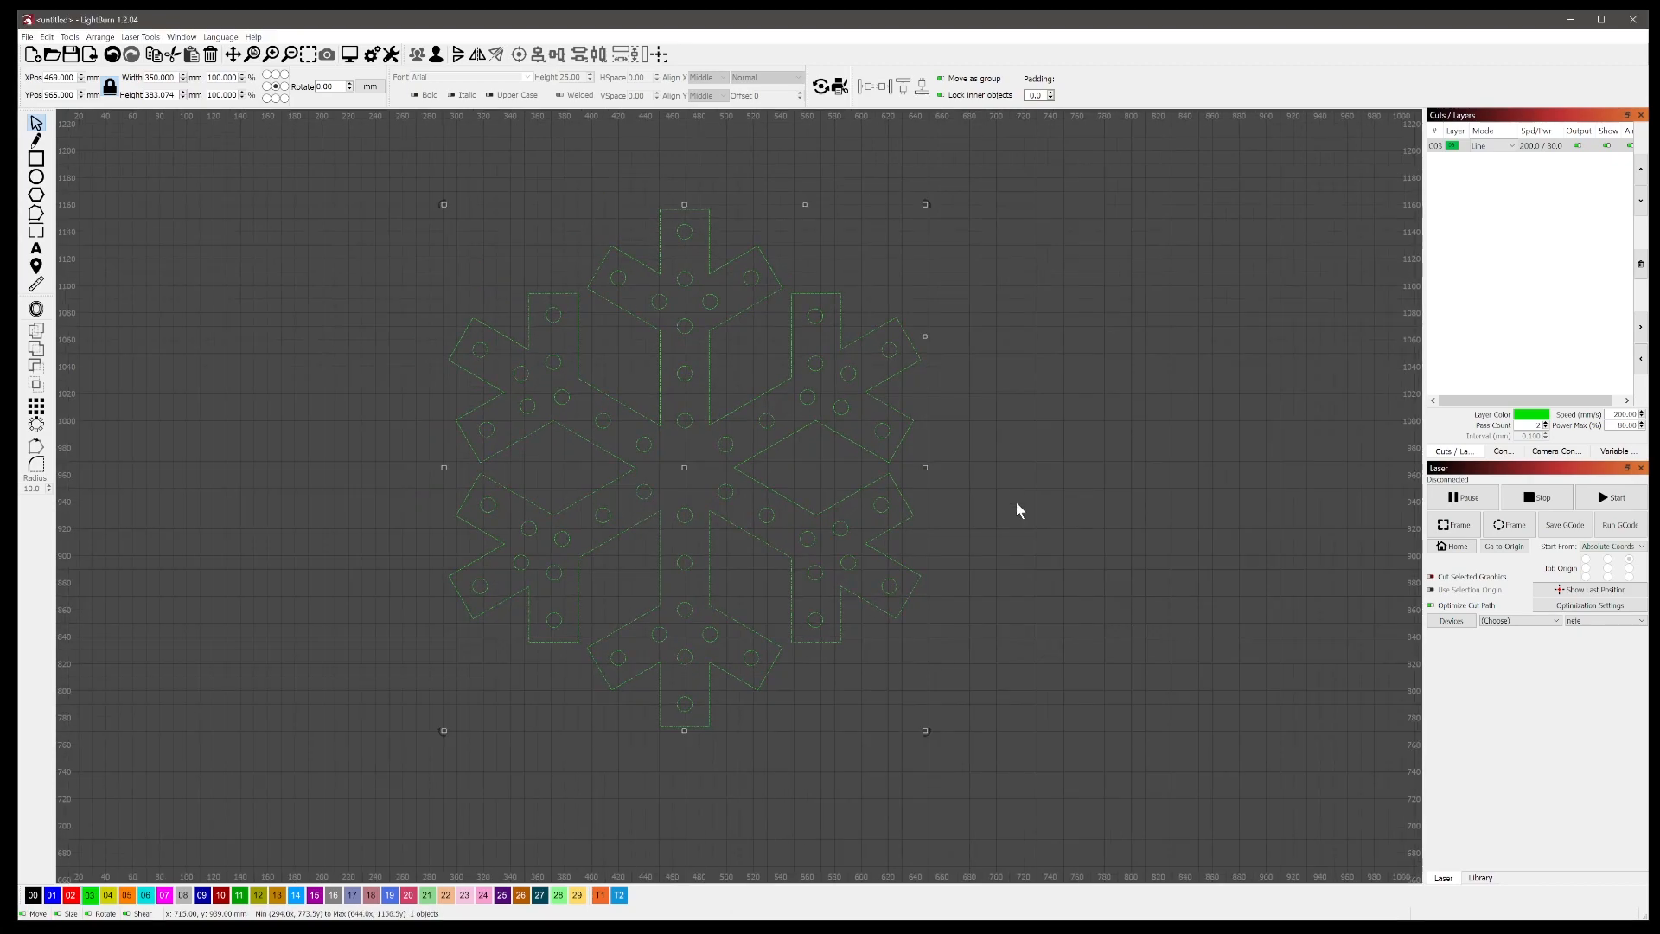
{"action": "key", "text": "Delete"}
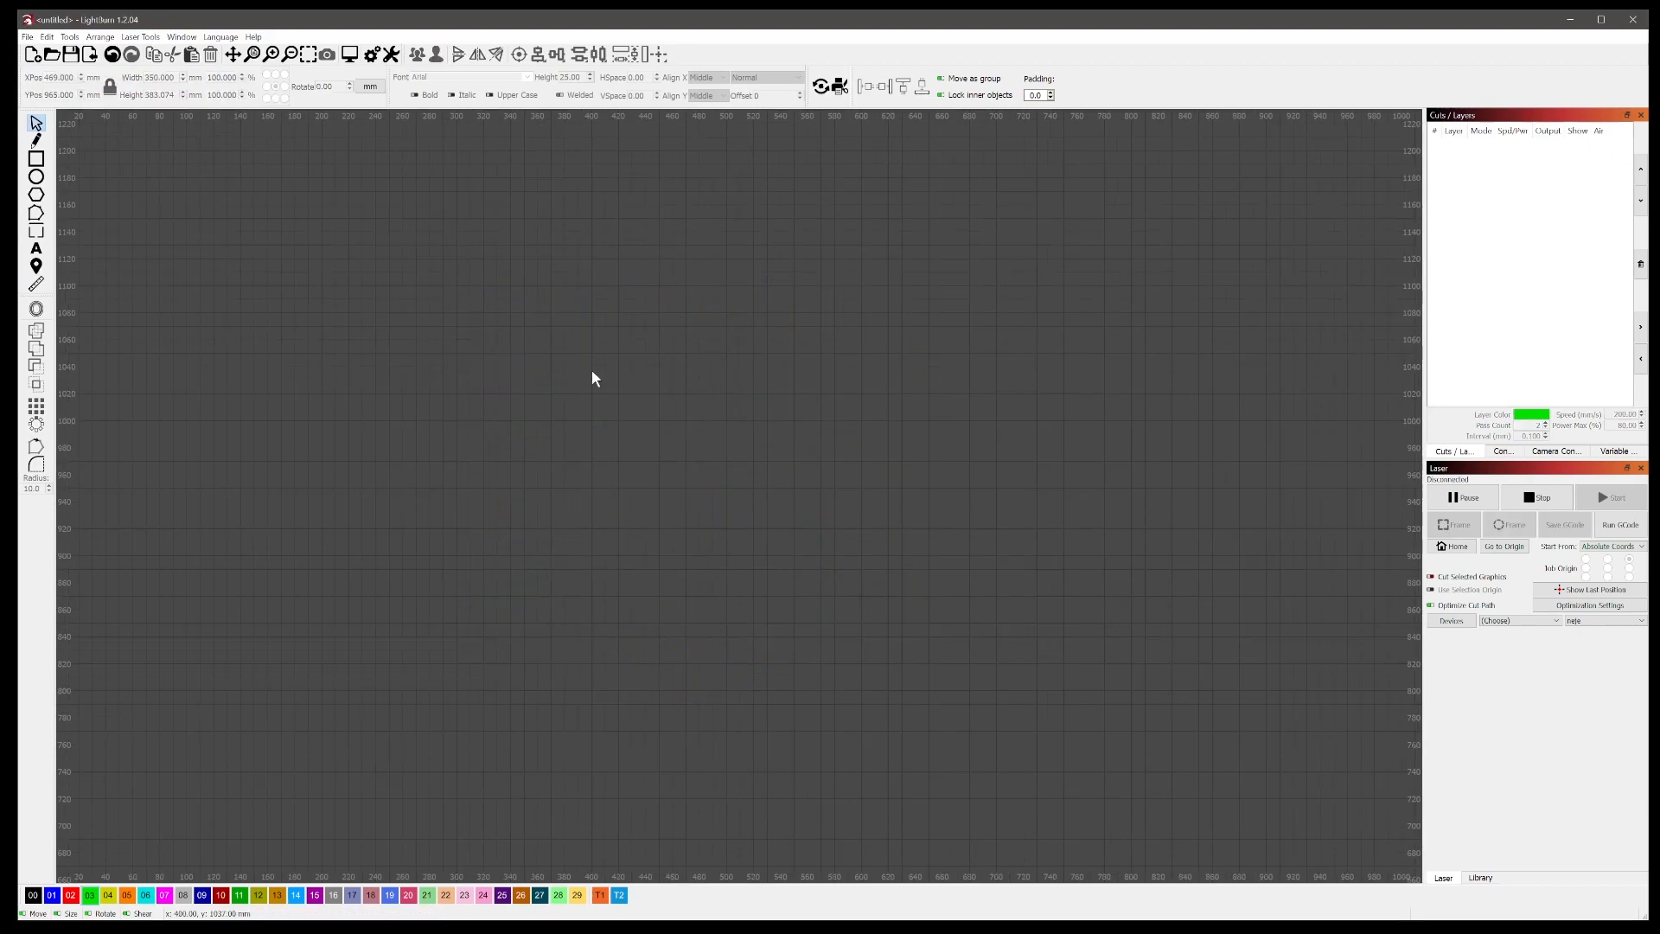
Step: Switch to the browser and open the original file of the Wikimedia Commons candy cane image Toicon-icon-avocado-lick.svg
{"action": "key", "text": "alt+Tab"}
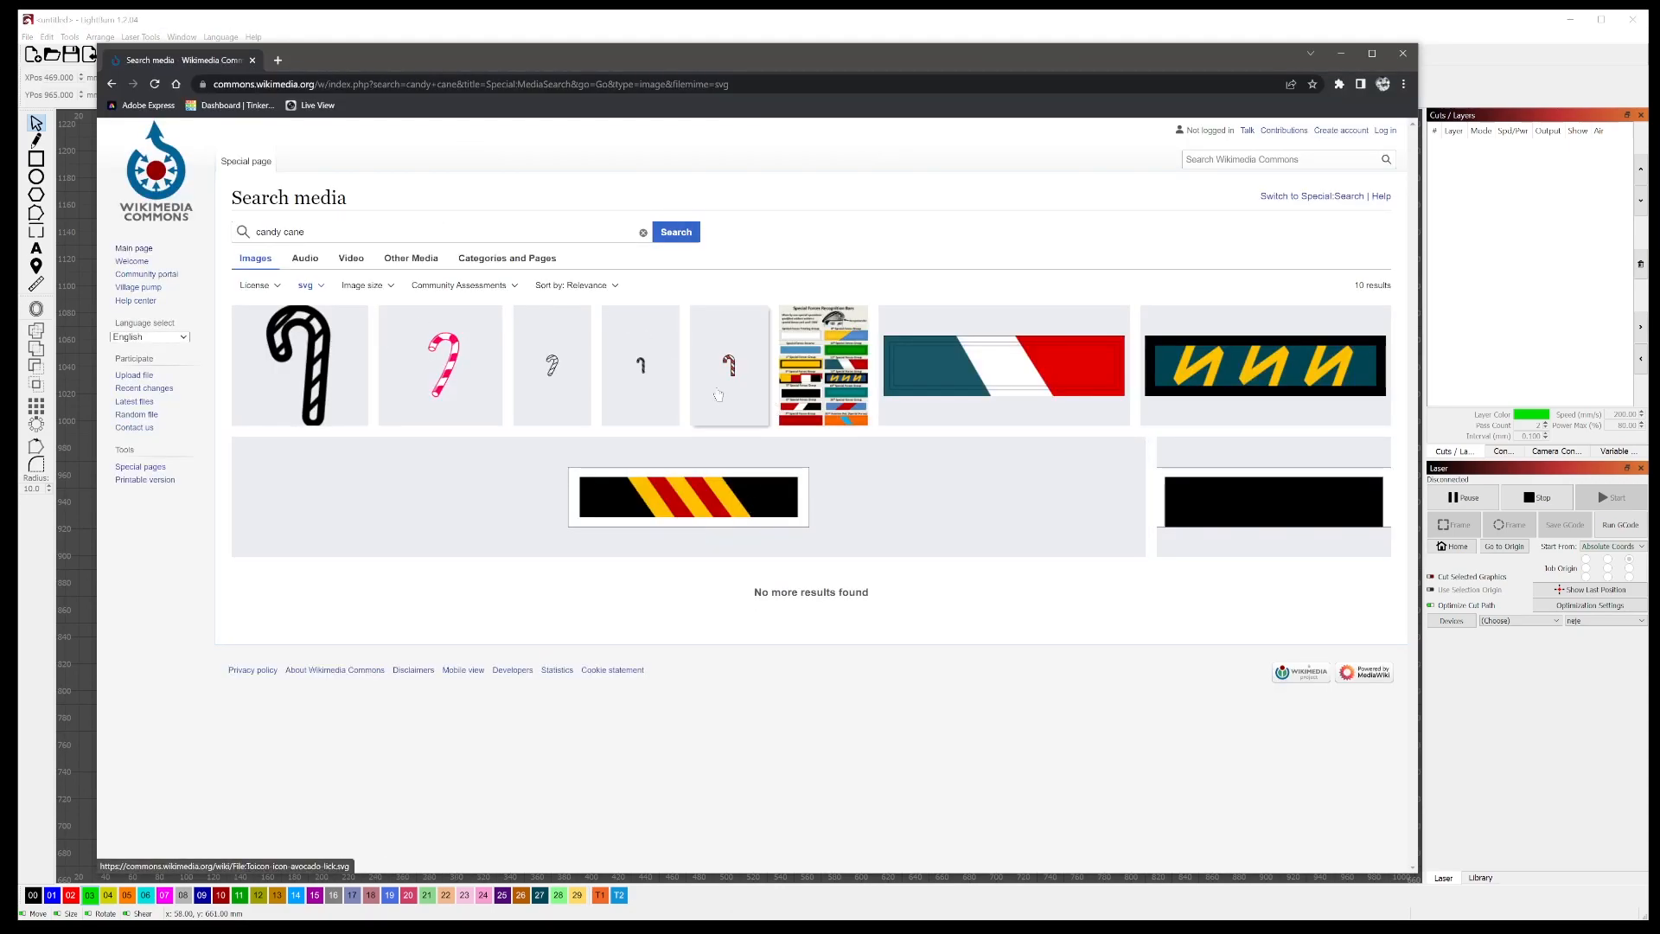
{"action": "left_click", "coordinate": [729, 368]}
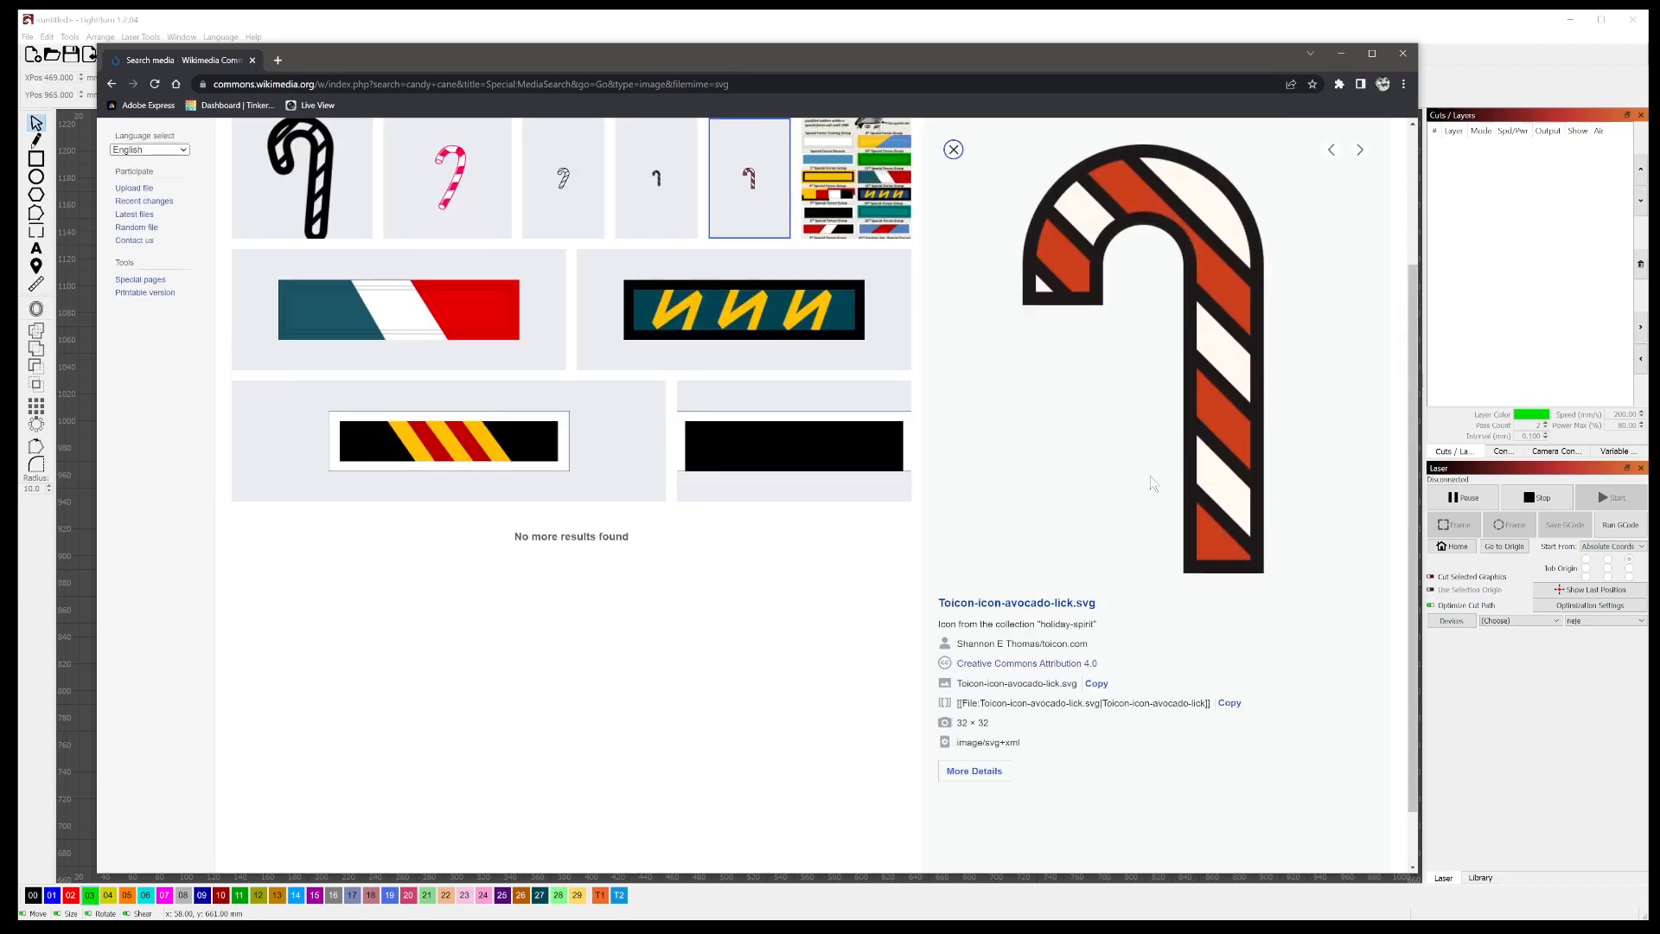
{"action": "left_click", "coordinate": [990, 777]}
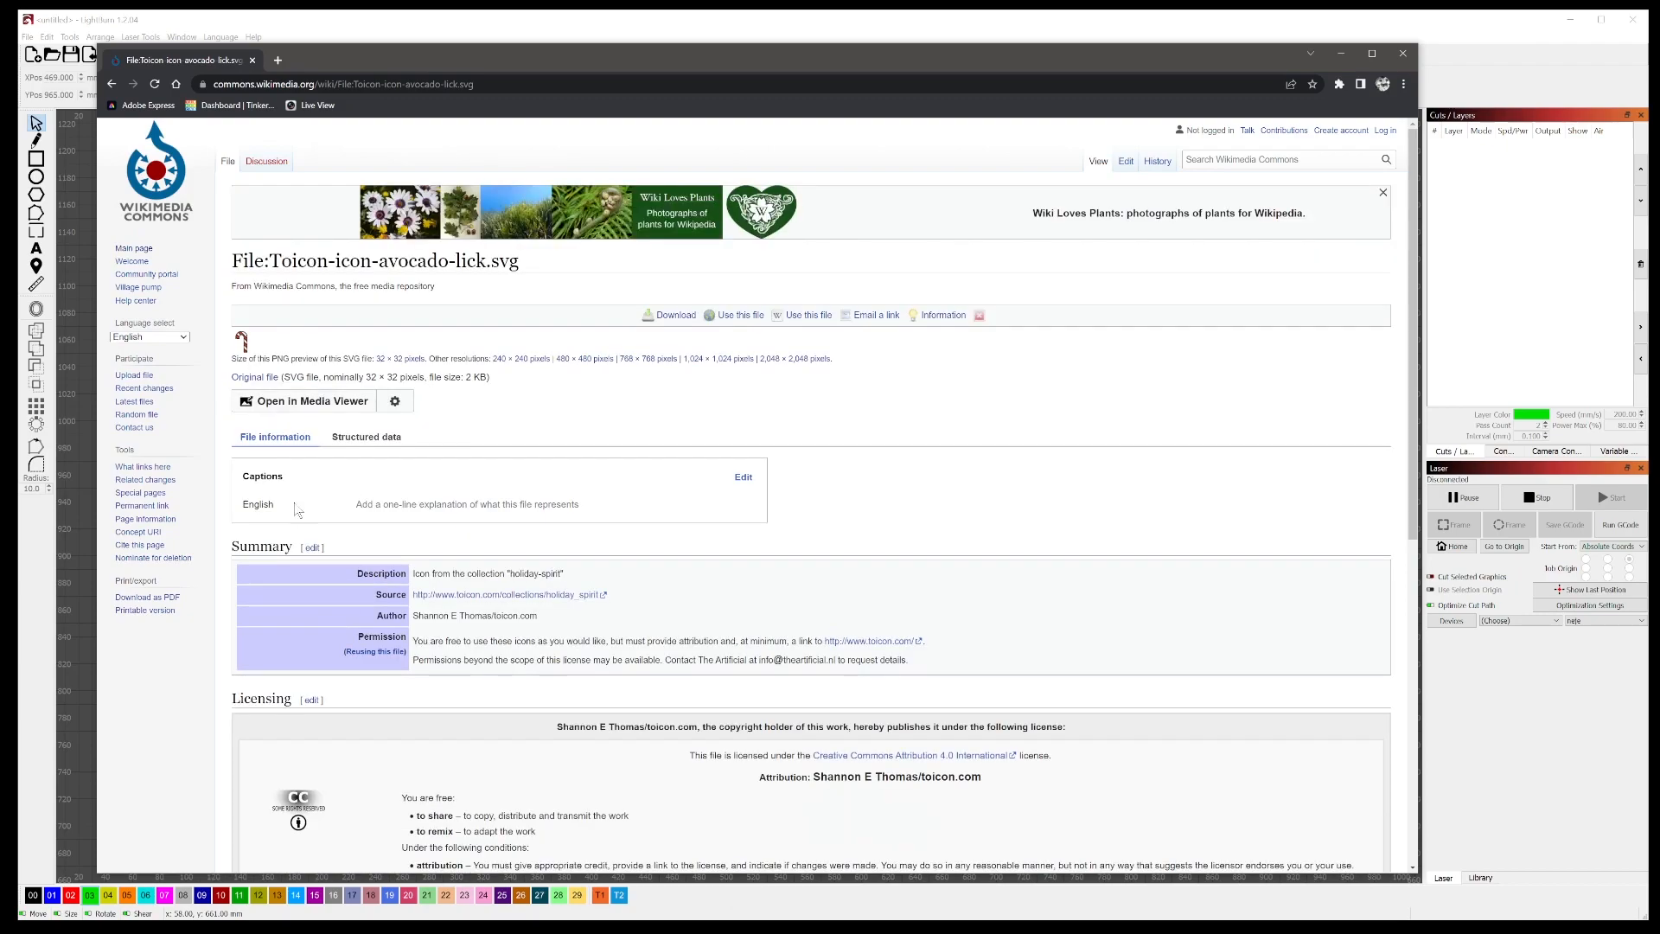
{"action": "scroll", "coordinate": [418, 531], "scroll_direction": "down", "scroll_amount": 5}
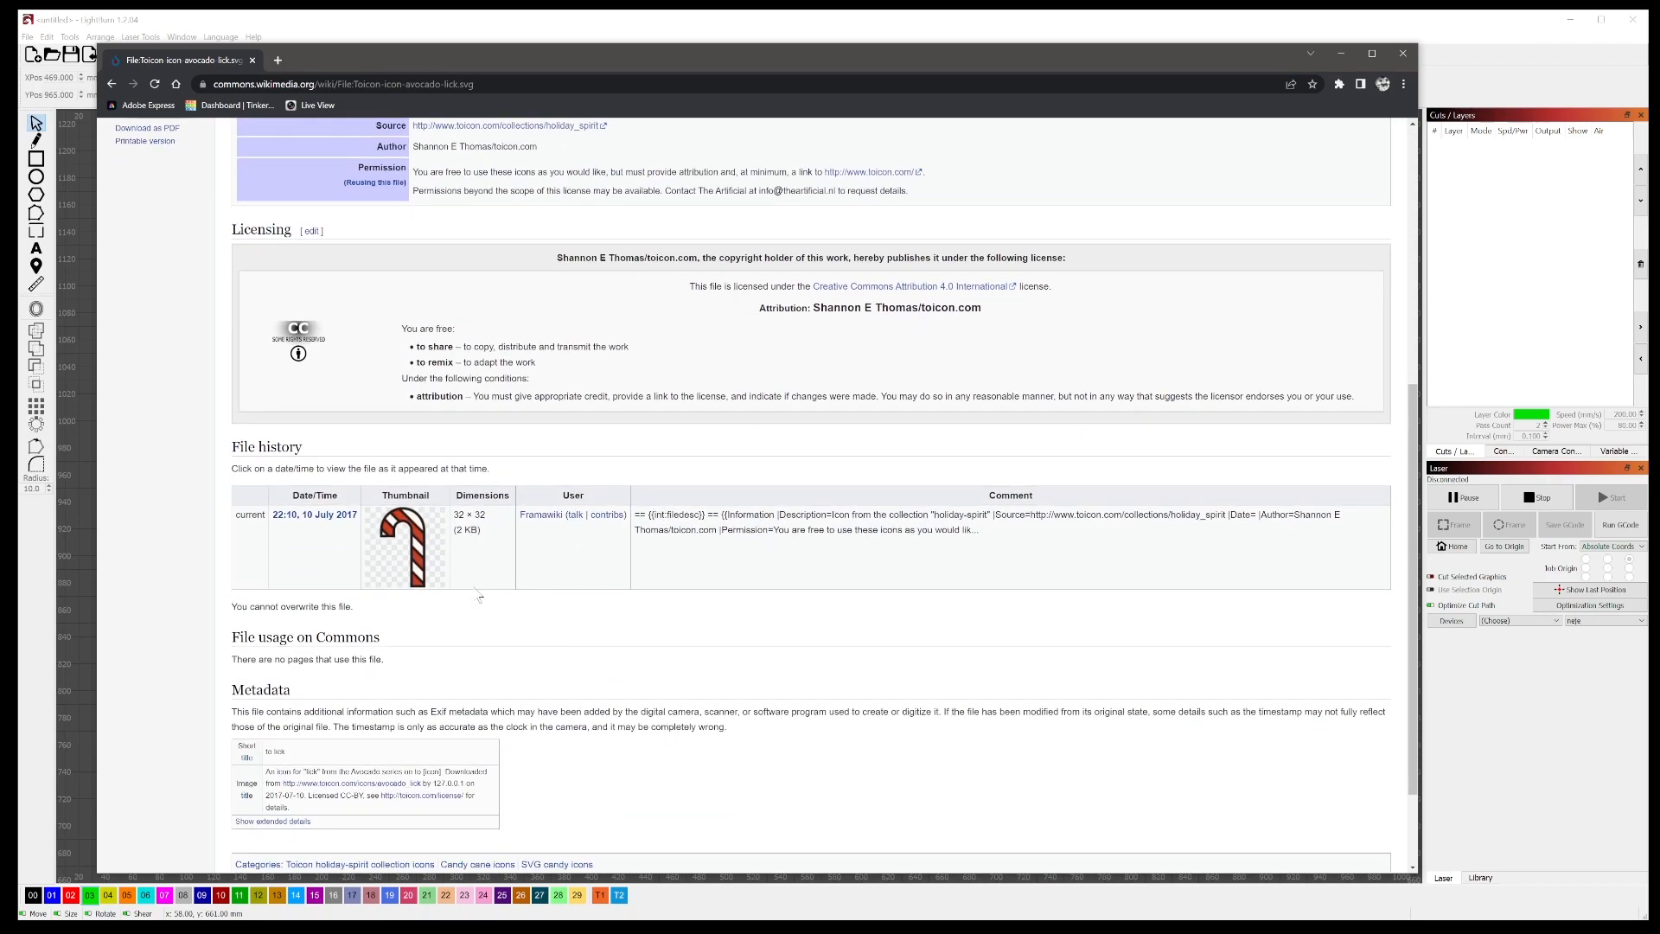
{"action": "scroll", "coordinate": [513, 481], "scroll_direction": "up", "scroll_amount": 4}
{"action": "left_click", "coordinate": [256, 244]}
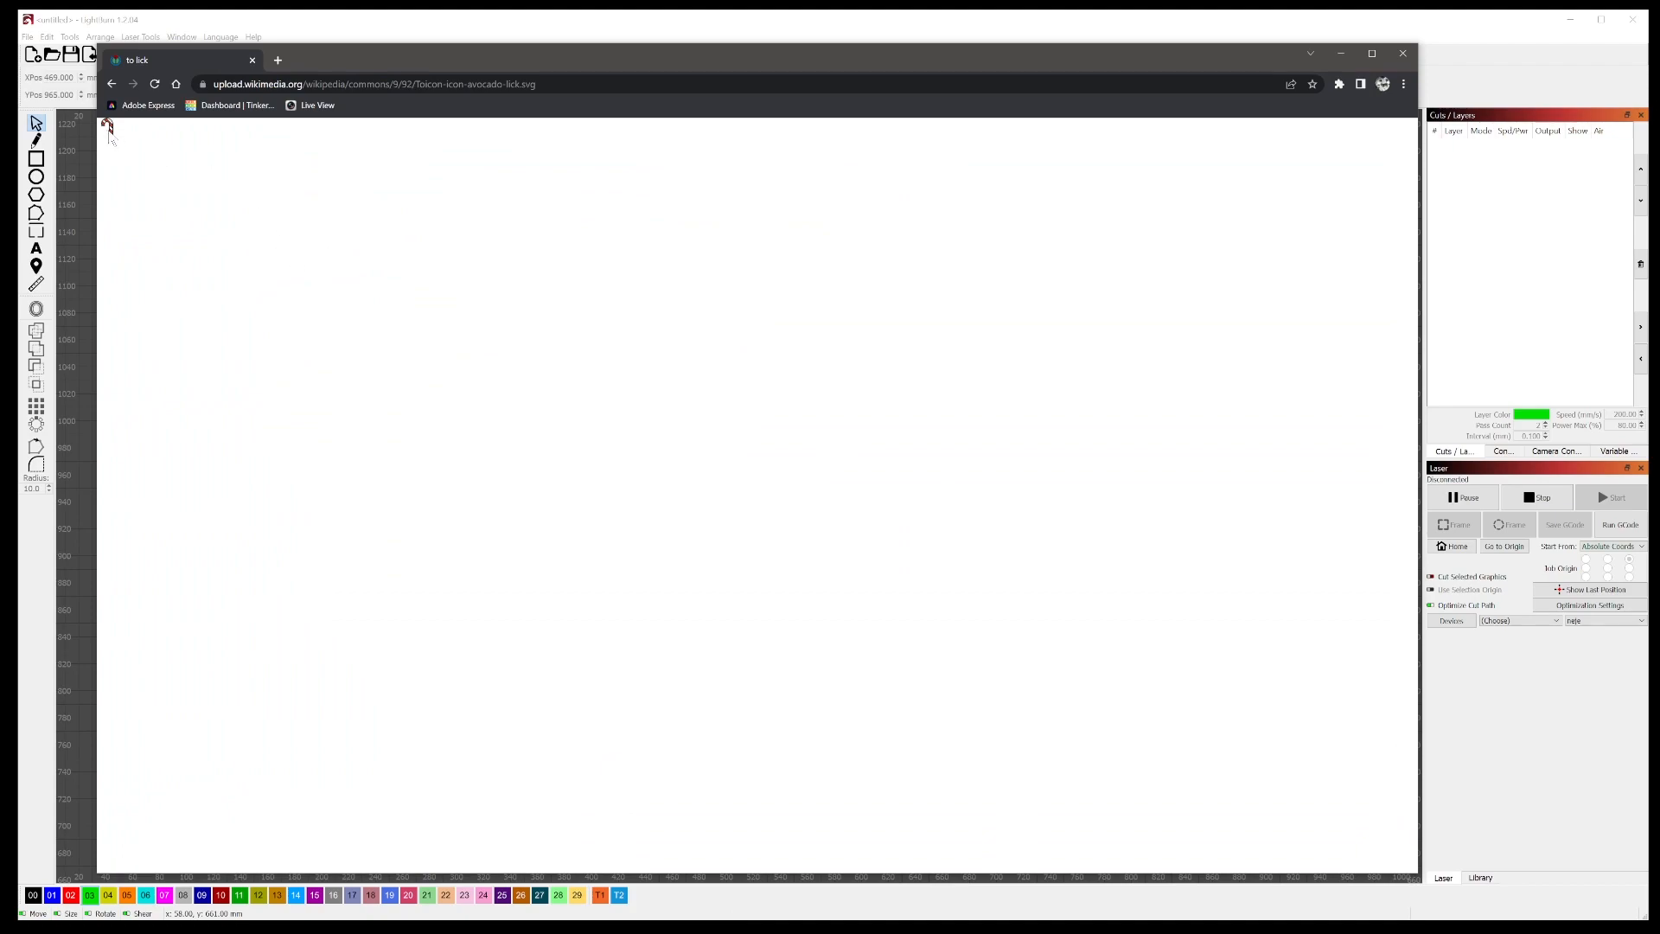
Step: Save the candy cane SVG to disk and return to LightBurn
{"action": "right_click", "coordinate": [109, 131]}
{"action": "left_click", "coordinate": [169, 196]}
{"action": "left_click", "coordinate": [515, 418]}
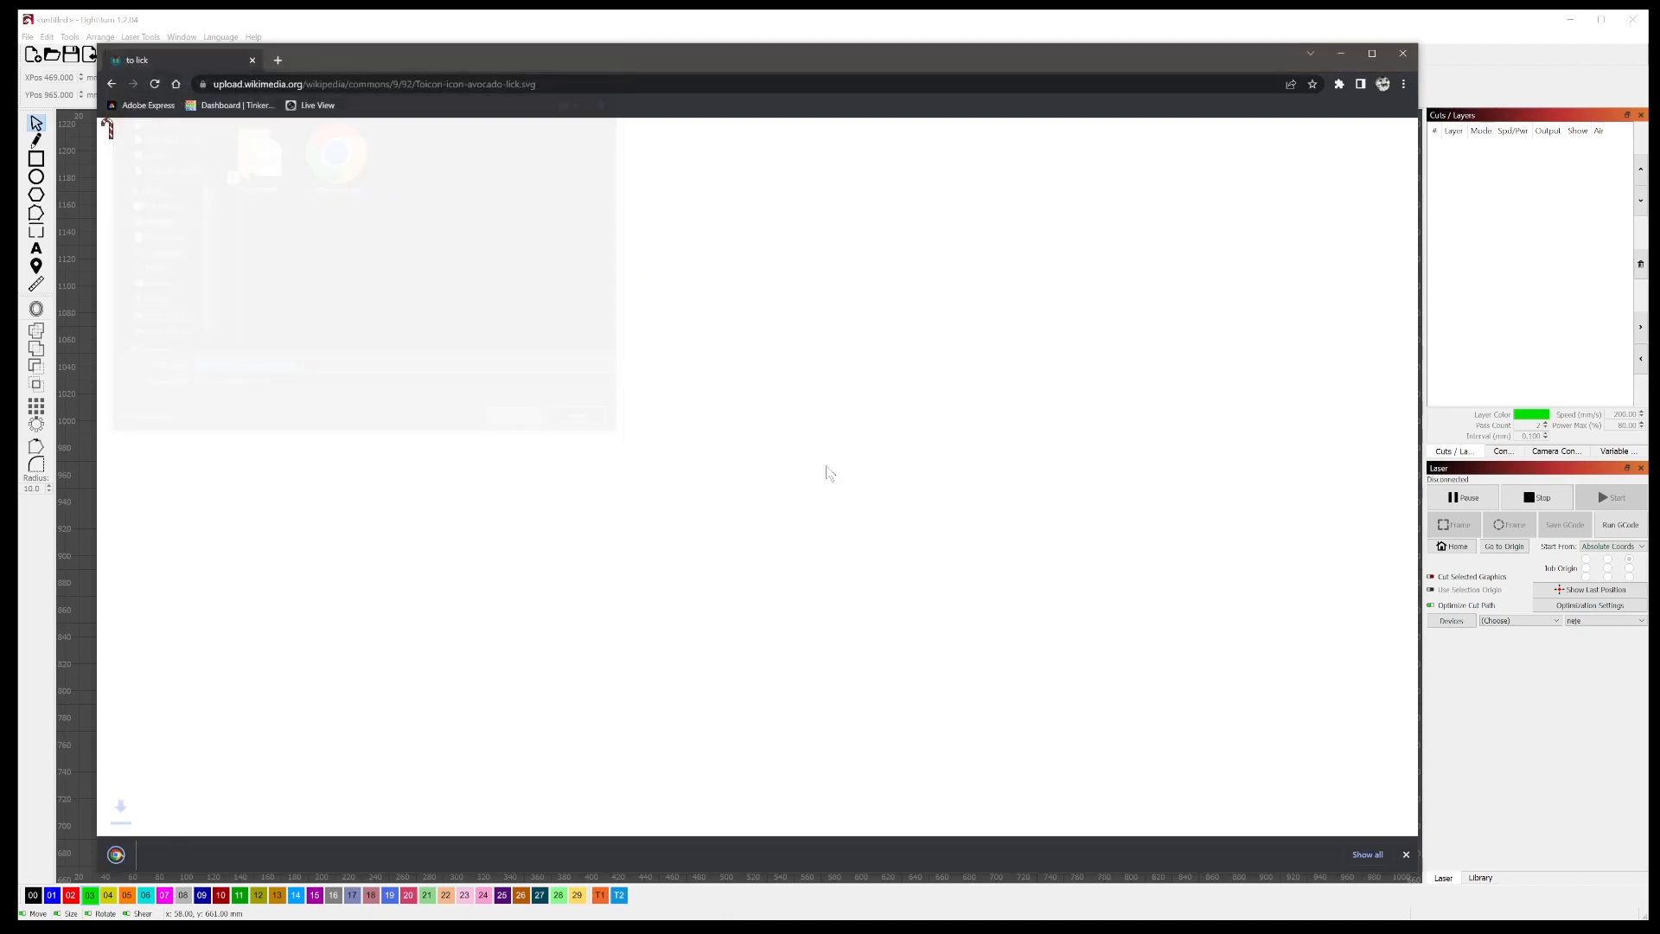
{"action": "left_click", "coordinate": [1341, 54]}
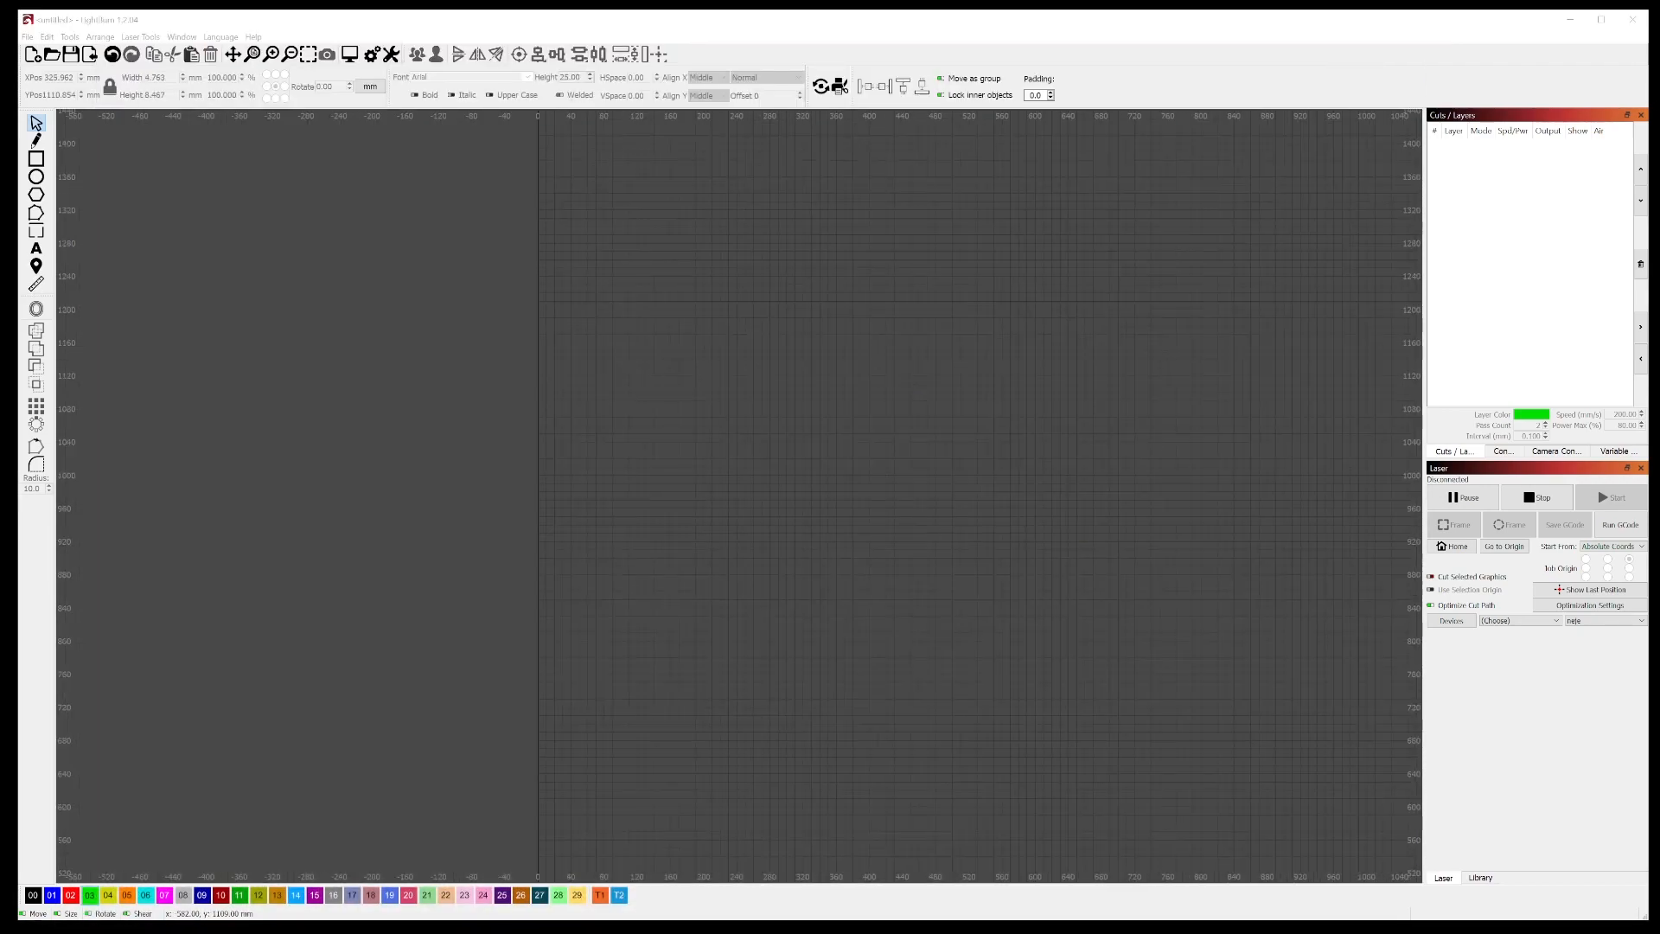
Step: Import the downloaded candy cane SVG, set its height to 580 mm and move it to X 309, Y 1093 mm
{"action": "left_click_drag", "start_coordinate": [18, 303], "coordinate": [709, 339]}
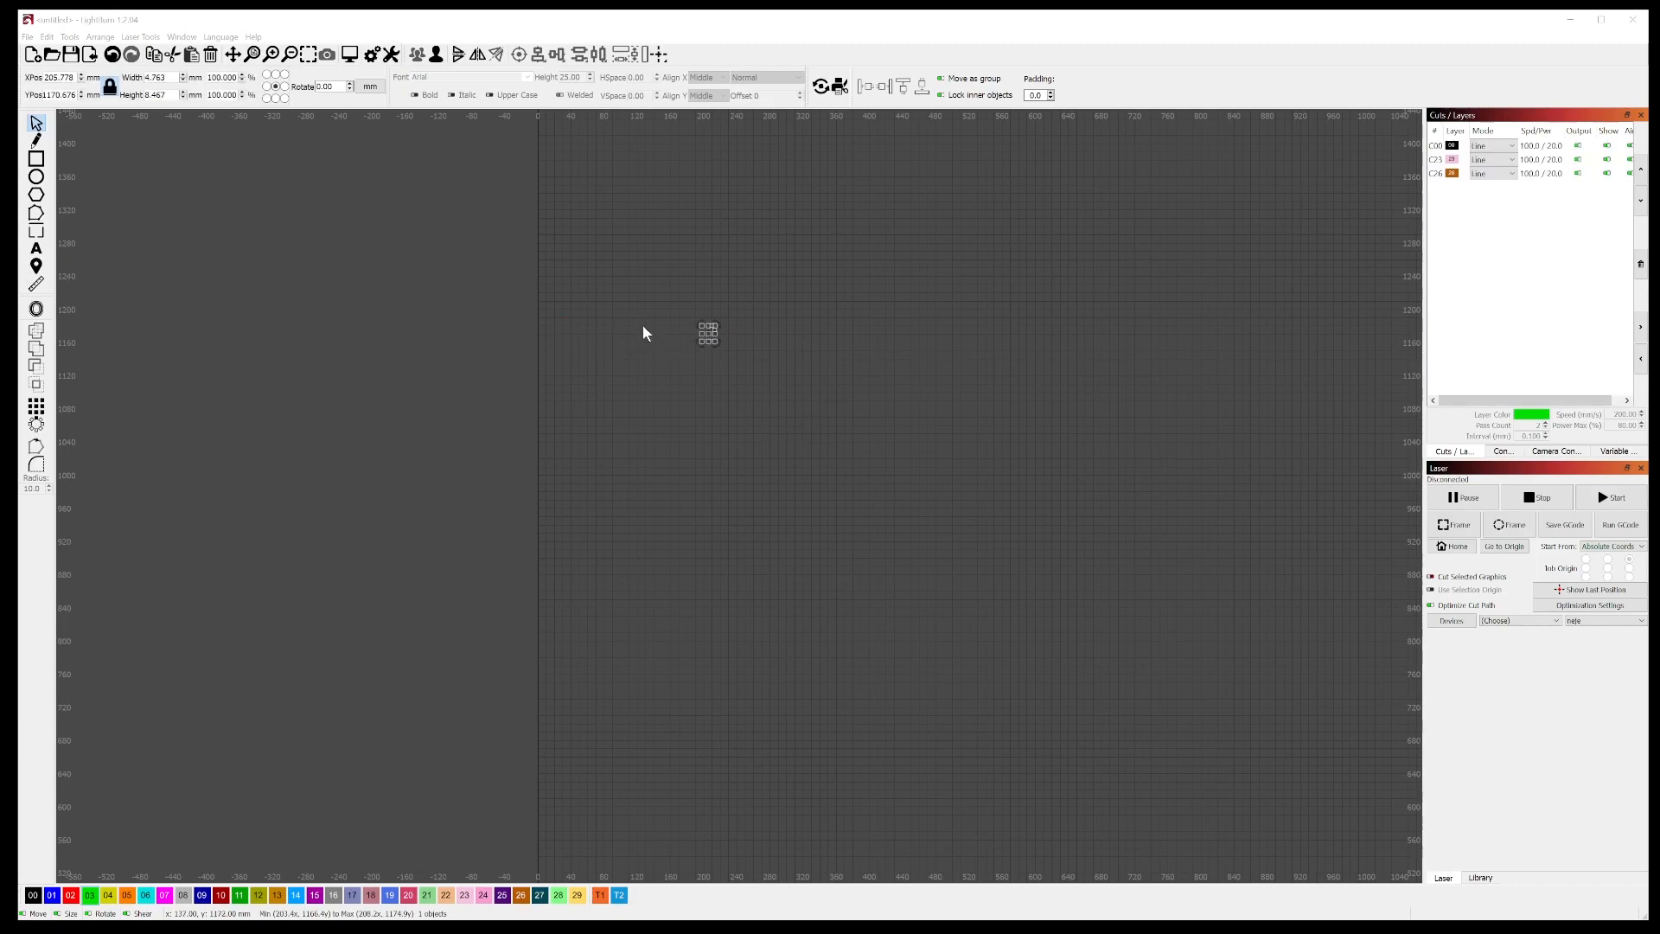
{"action": "double_click", "coordinate": [155, 94]}
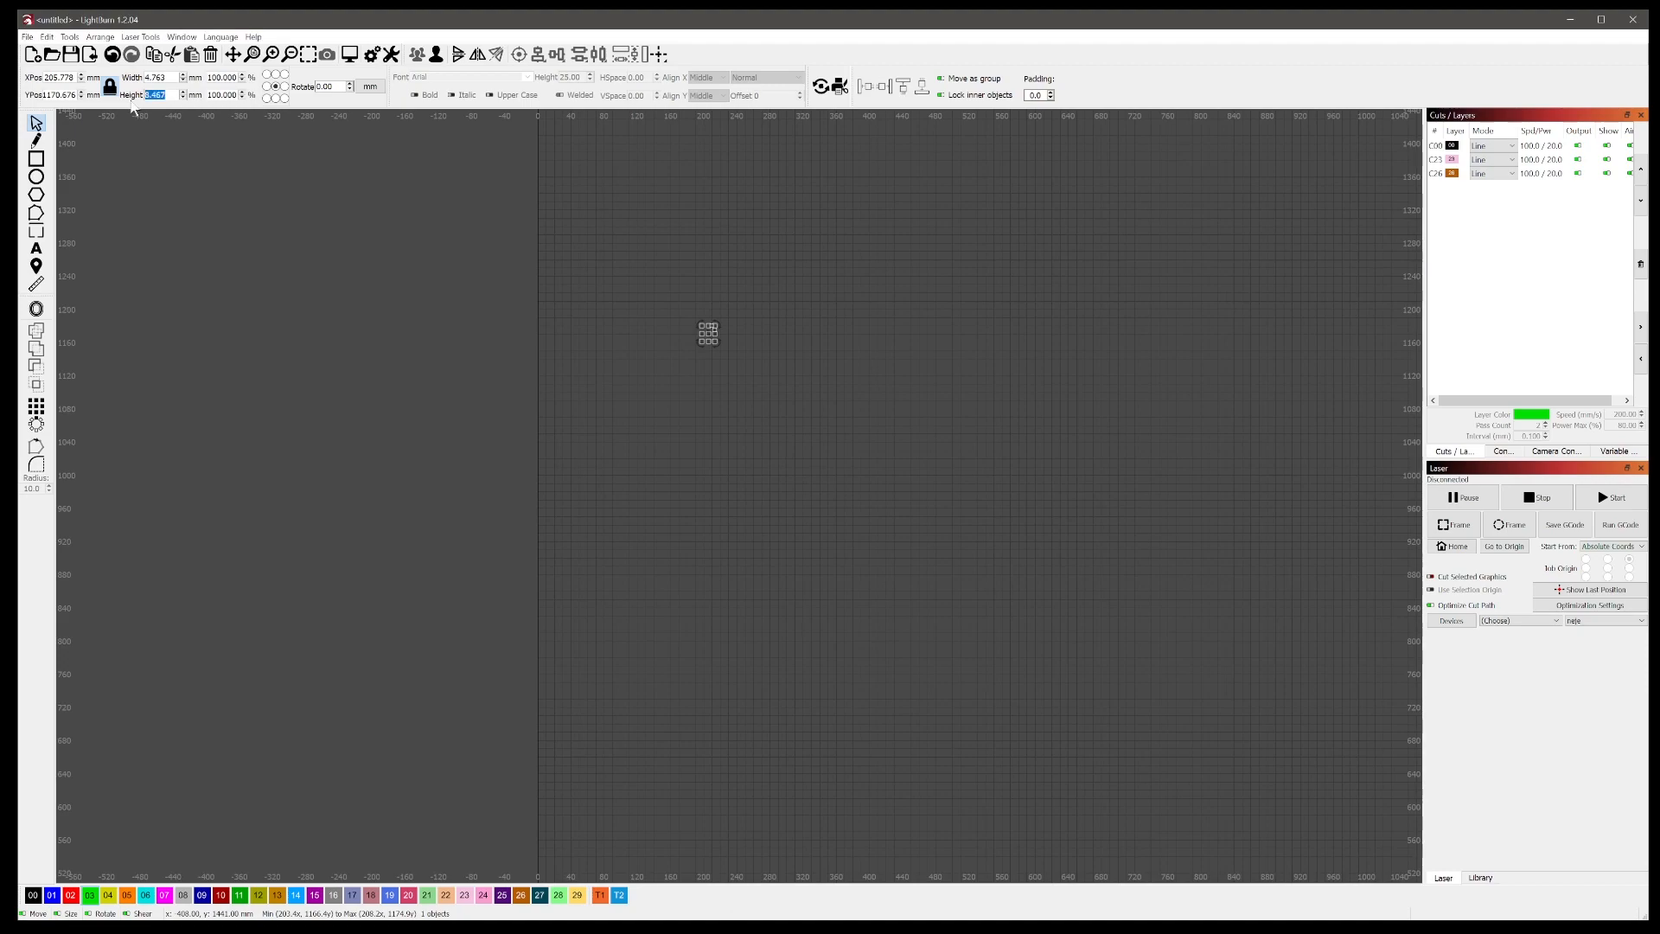
{"action": "type", "text": "579.999"}
{"action": "key", "text": "Return"}
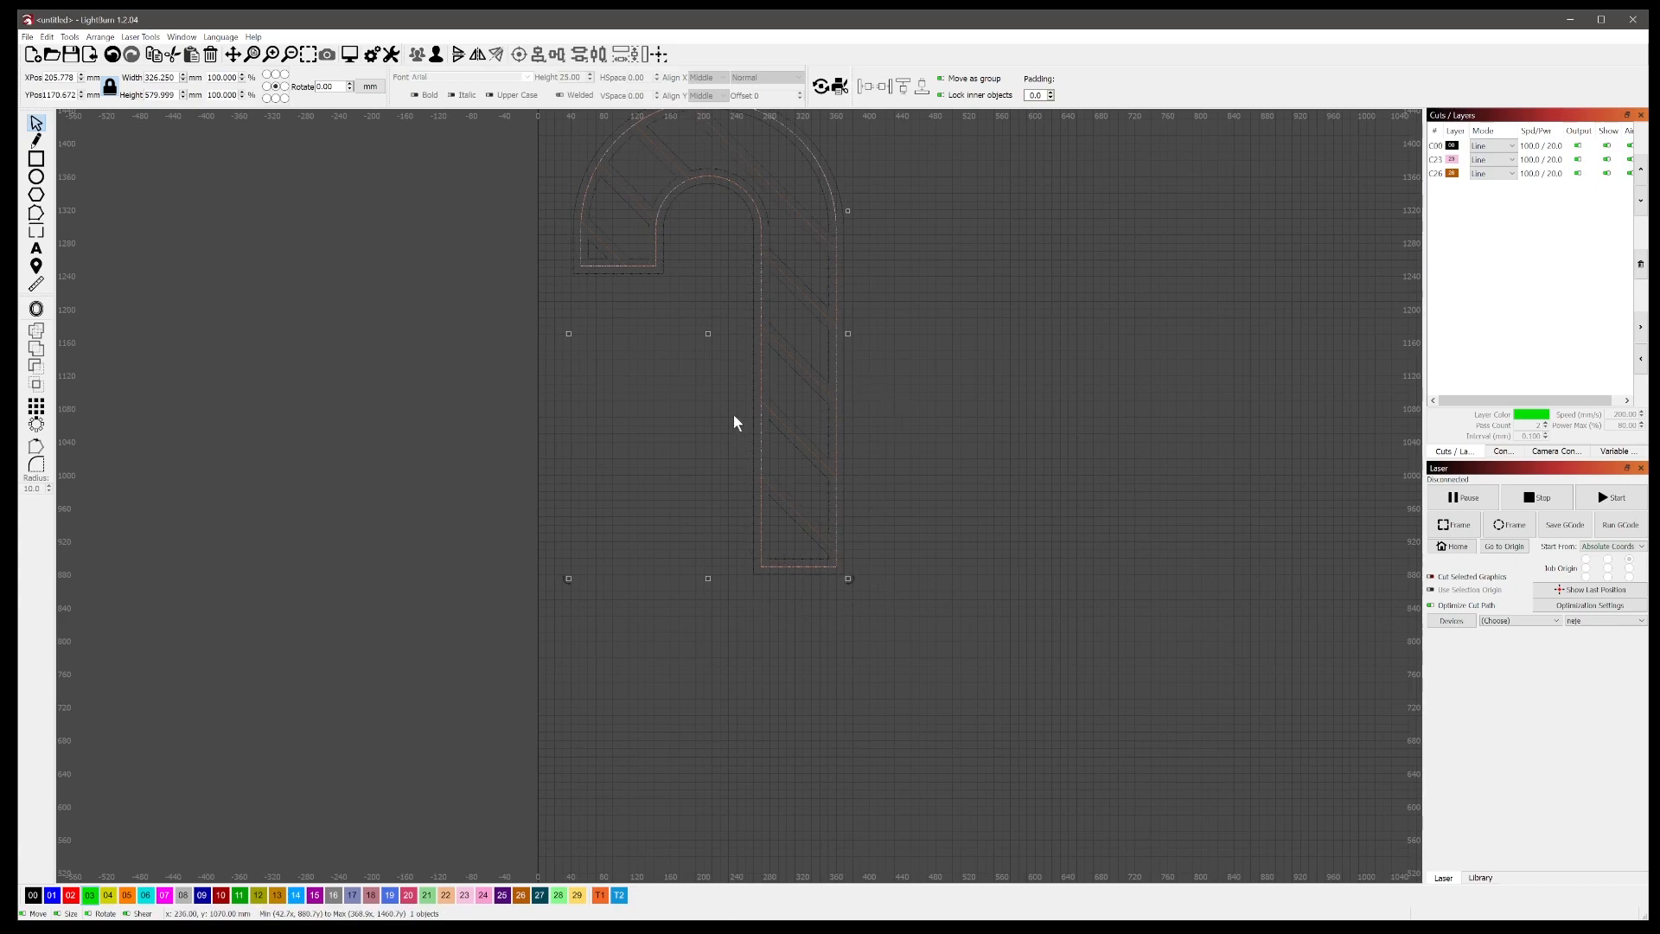
{"action": "left_click_drag", "start_coordinate": [708, 334], "coordinate": [794, 399]}
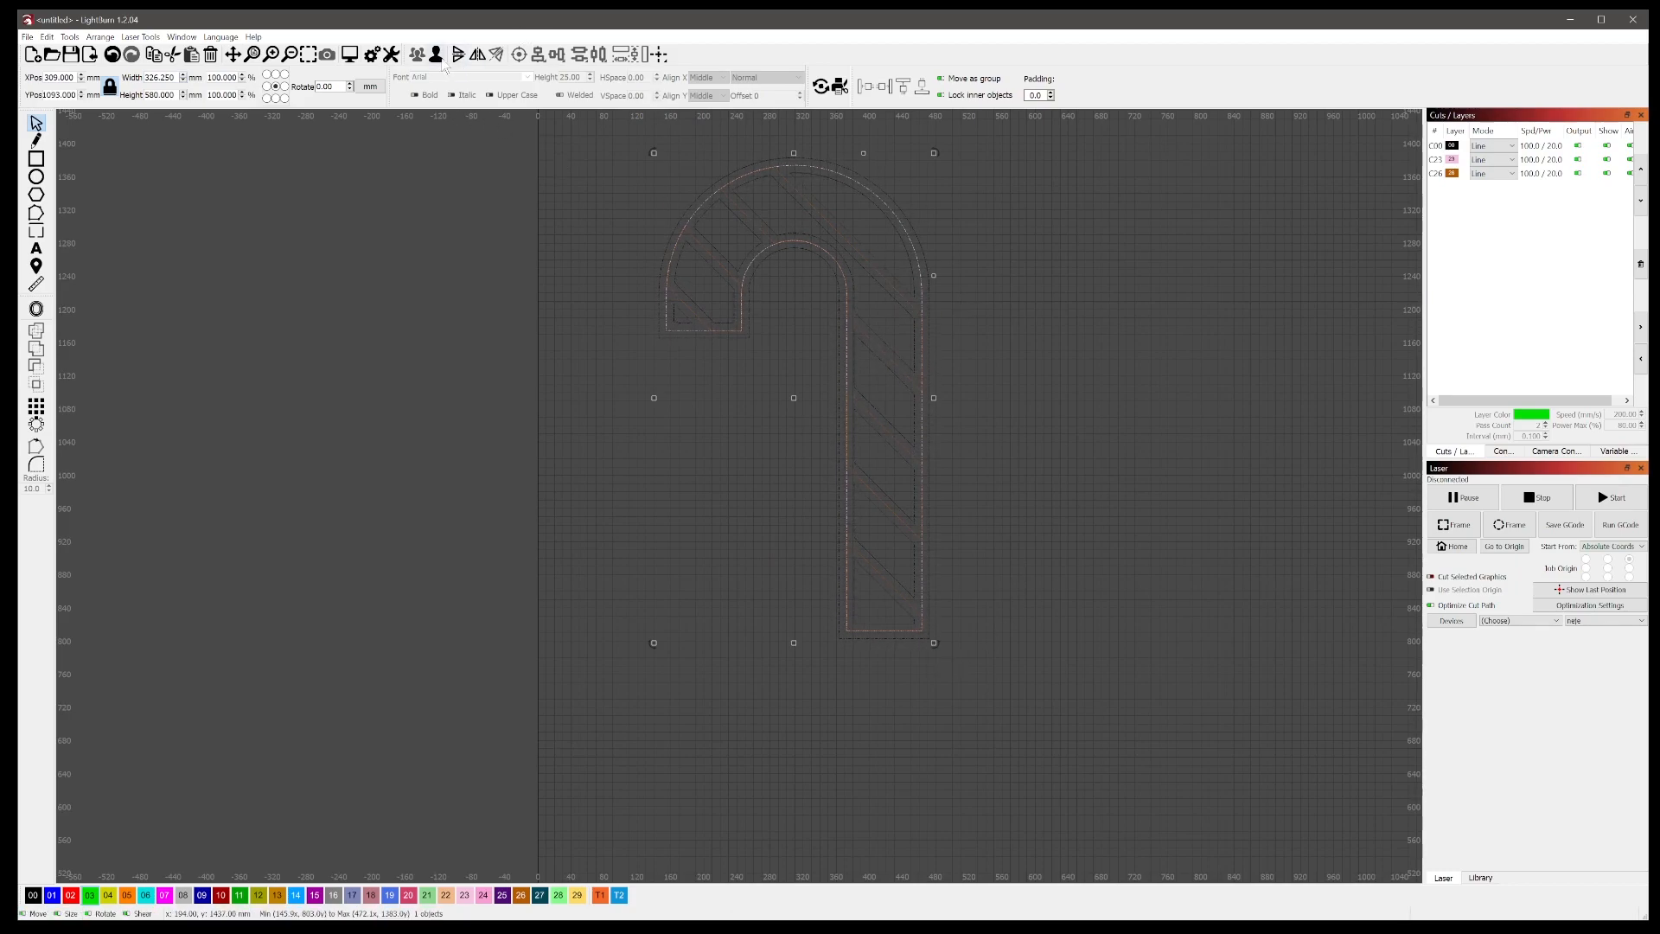
Step: Separate the candy cane's outer outline from its stripes by moving it to X 705, Y 1081 mm
{"action": "left_click", "coordinate": [1010, 516]}
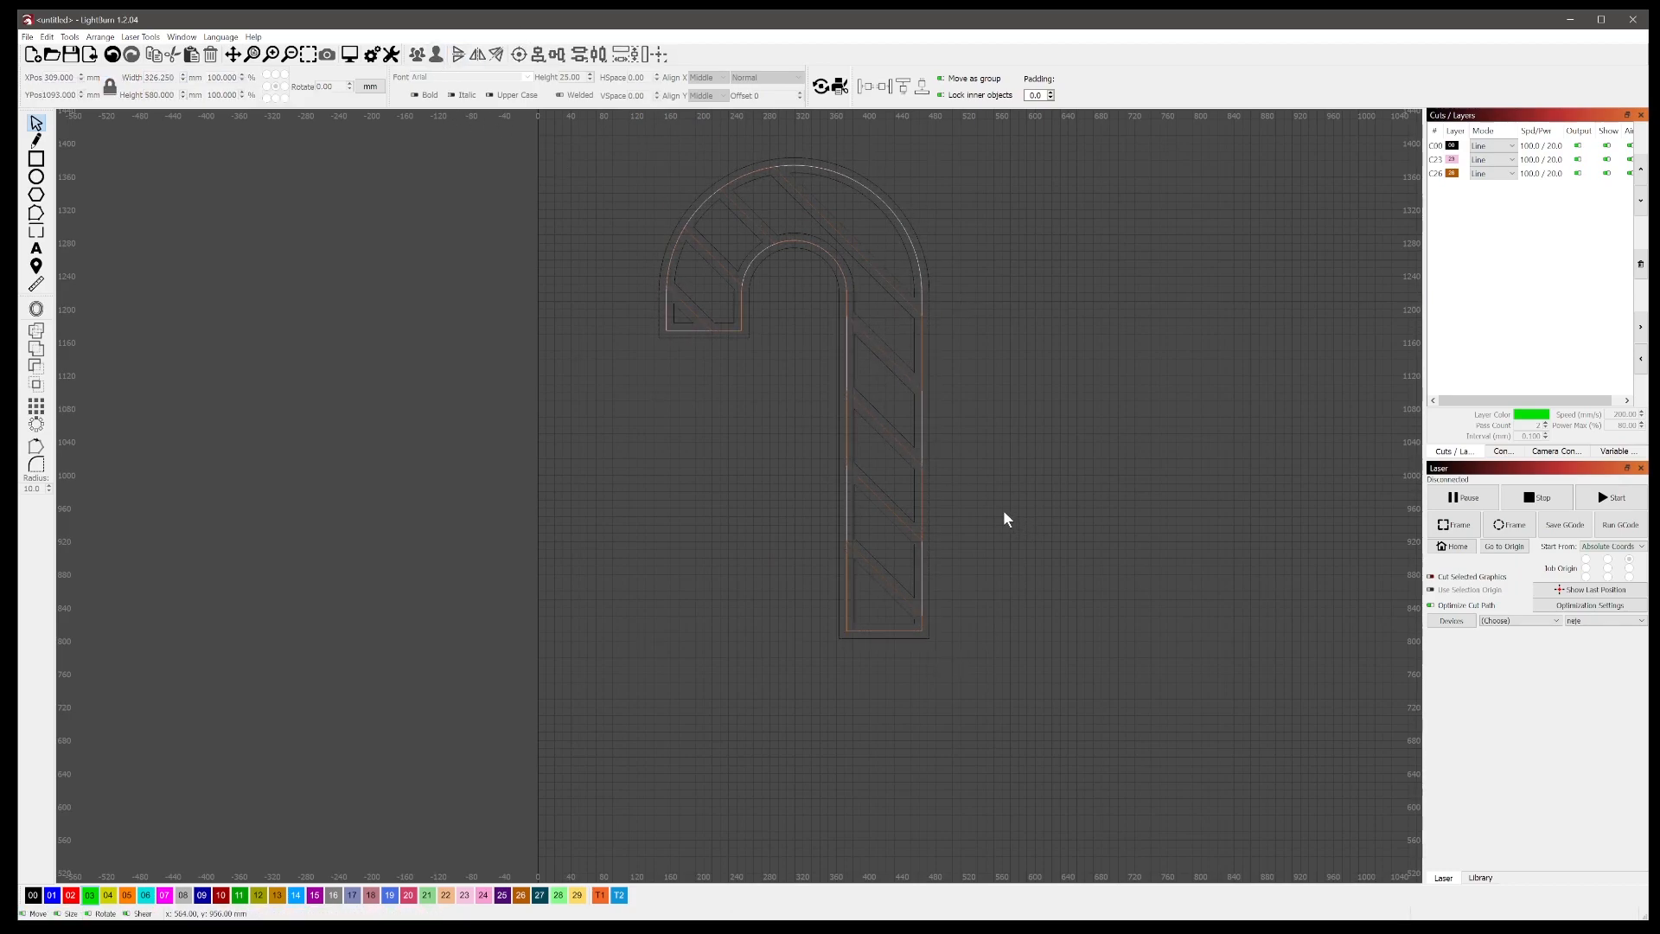
{"action": "left_click", "coordinate": [928, 537]}
{"action": "left_click_drag", "start_coordinate": [792, 395], "coordinate": [1122, 407]}
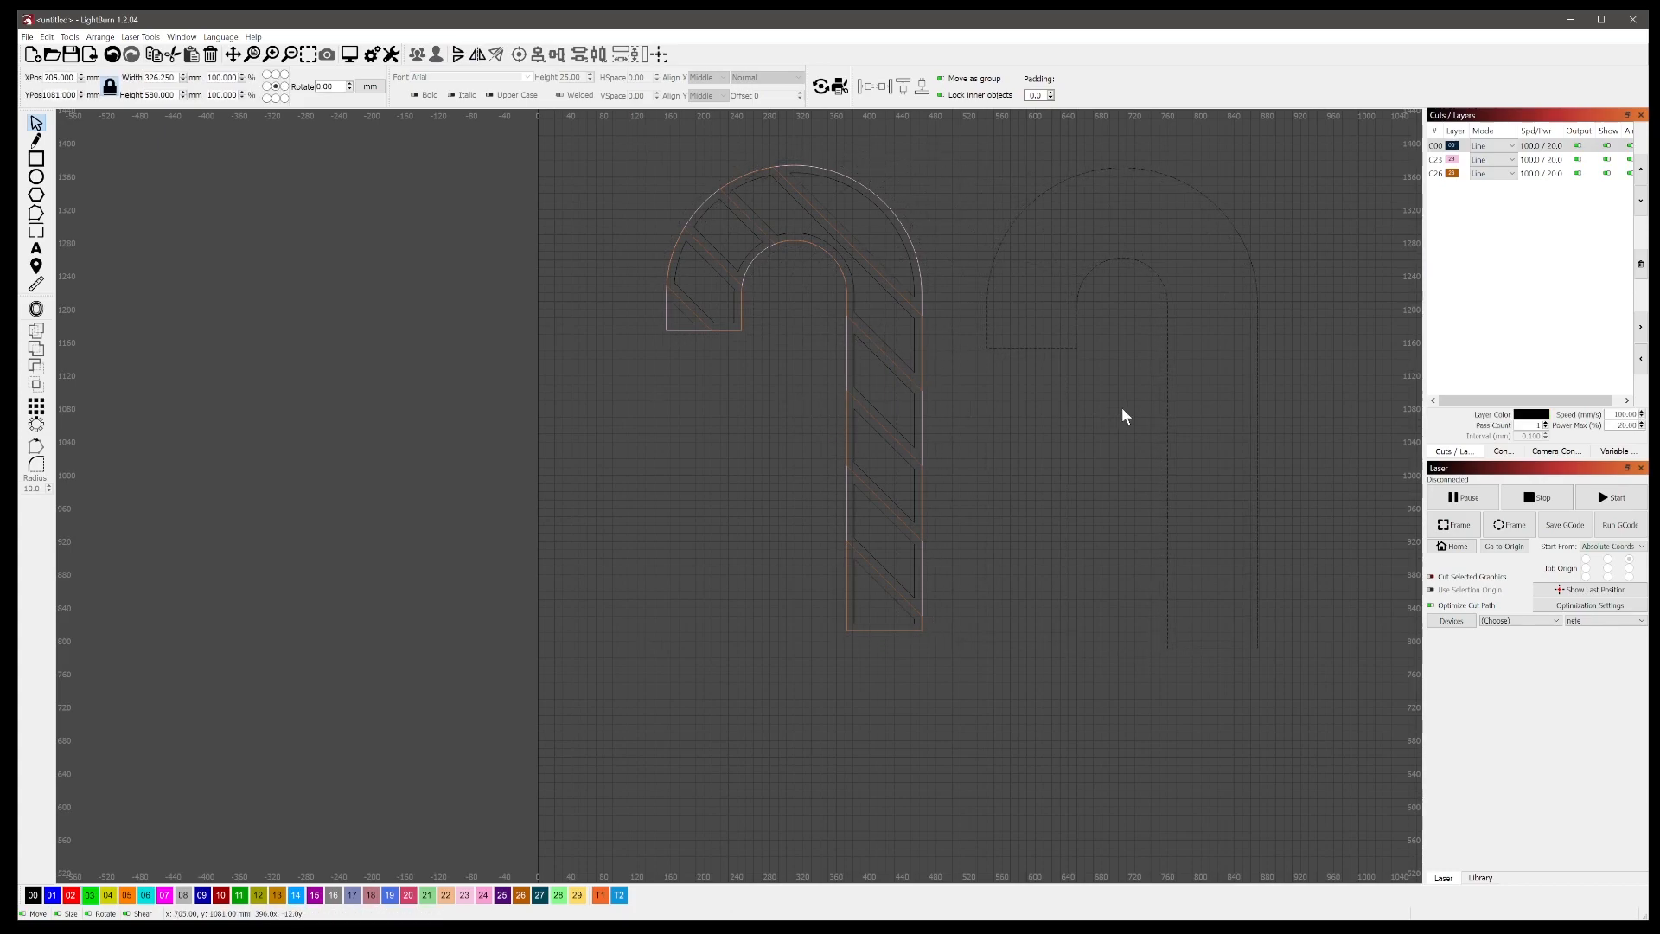
Step: Assign the separated outline to the green layer 03 and delete the remaining candy cane artwork
{"action": "left_click", "coordinate": [89, 894]}
{"action": "left_click", "coordinate": [914, 696]}
{"action": "left_click_drag", "start_coordinate": [934, 681], "coordinate": [626, 149]}
{"action": "key", "text": "Delete"}
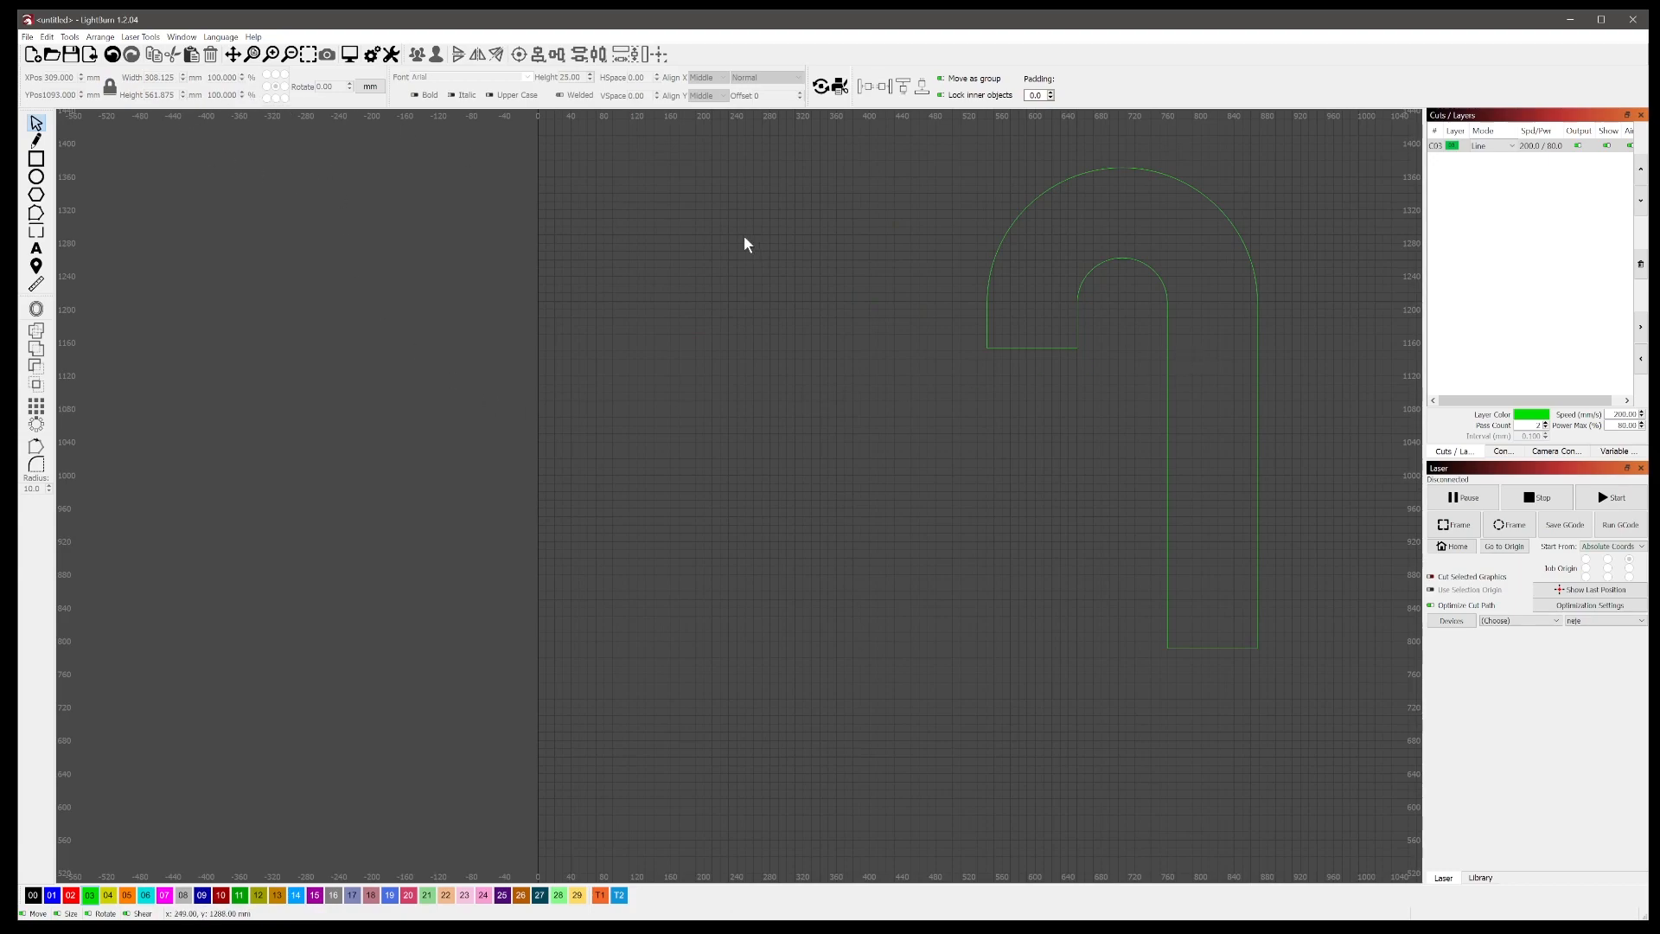
Step: Draw a circle at X 162.5, Y 1229.5 mm and set its diameter to 11 mm
{"action": "left_click", "coordinate": [36, 179]}
{"action": "left_click_drag", "start_coordinate": [663, 276], "coordinate": [692, 294]}
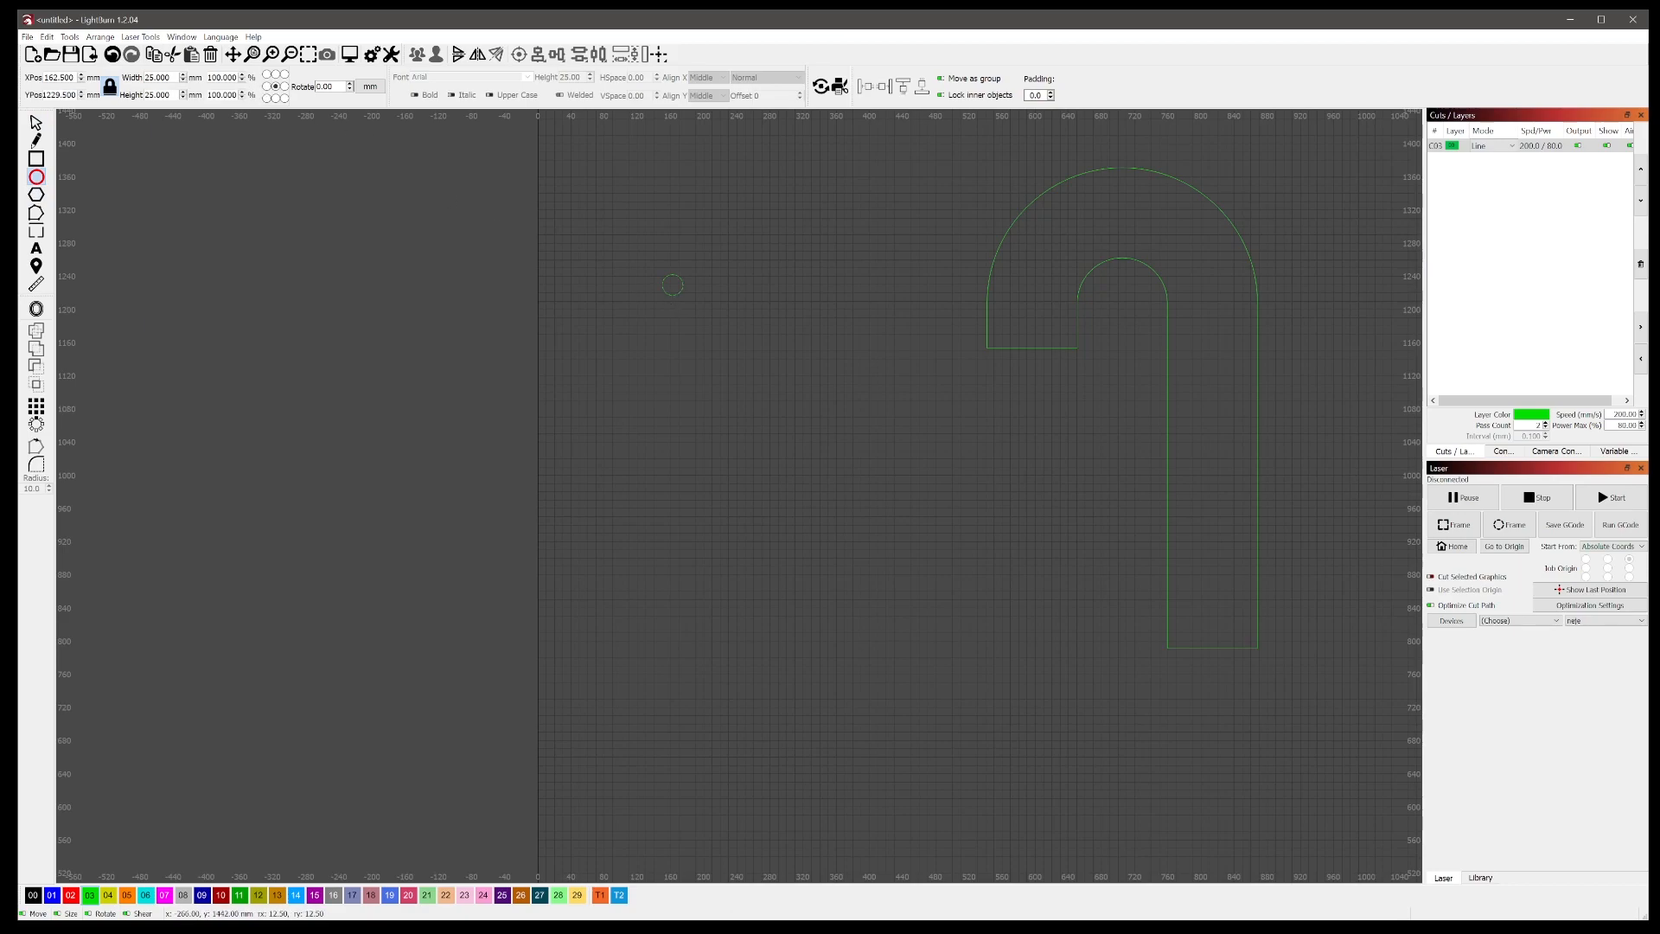
{"action": "double_click", "coordinate": [158, 78]}
{"action": "type", "text": "11"}
{"action": "key", "text": "Return"}
Step: Create a grid array of the circle with 3 columns and 12 rows, spaced 24 mm between edges
{"action": "scroll", "coordinate": [763, 293], "scroll_direction": "up", "scroll_amount": 1}
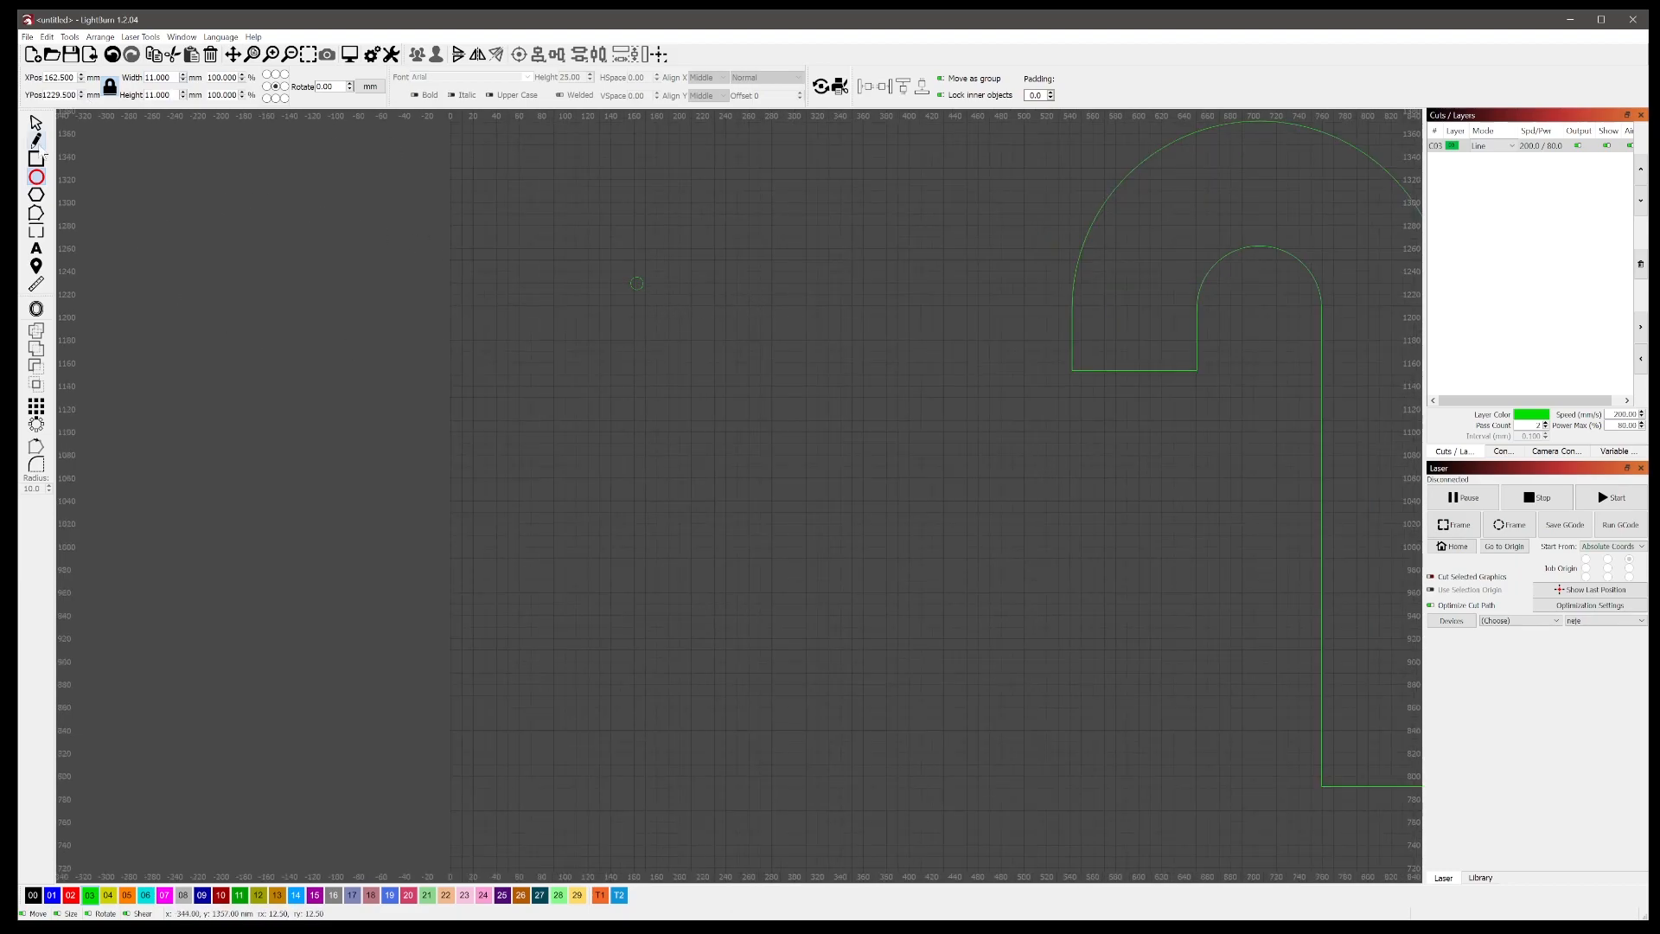
{"action": "left_click", "coordinate": [36, 124]}
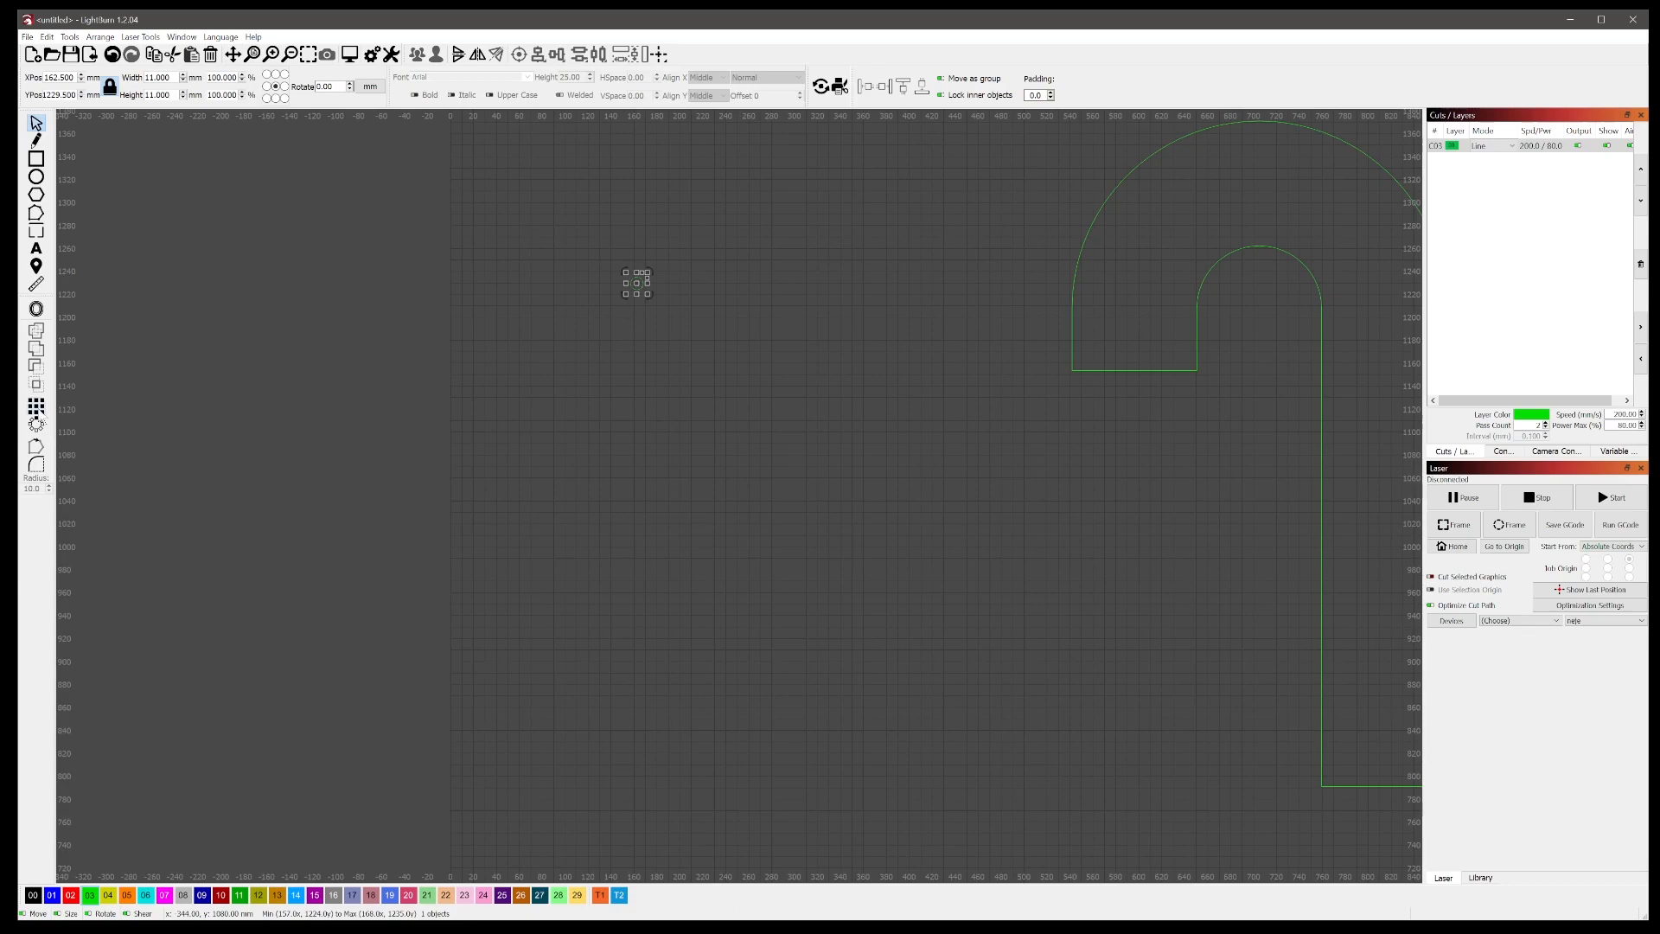
{"action": "left_click", "coordinate": [36, 406]}
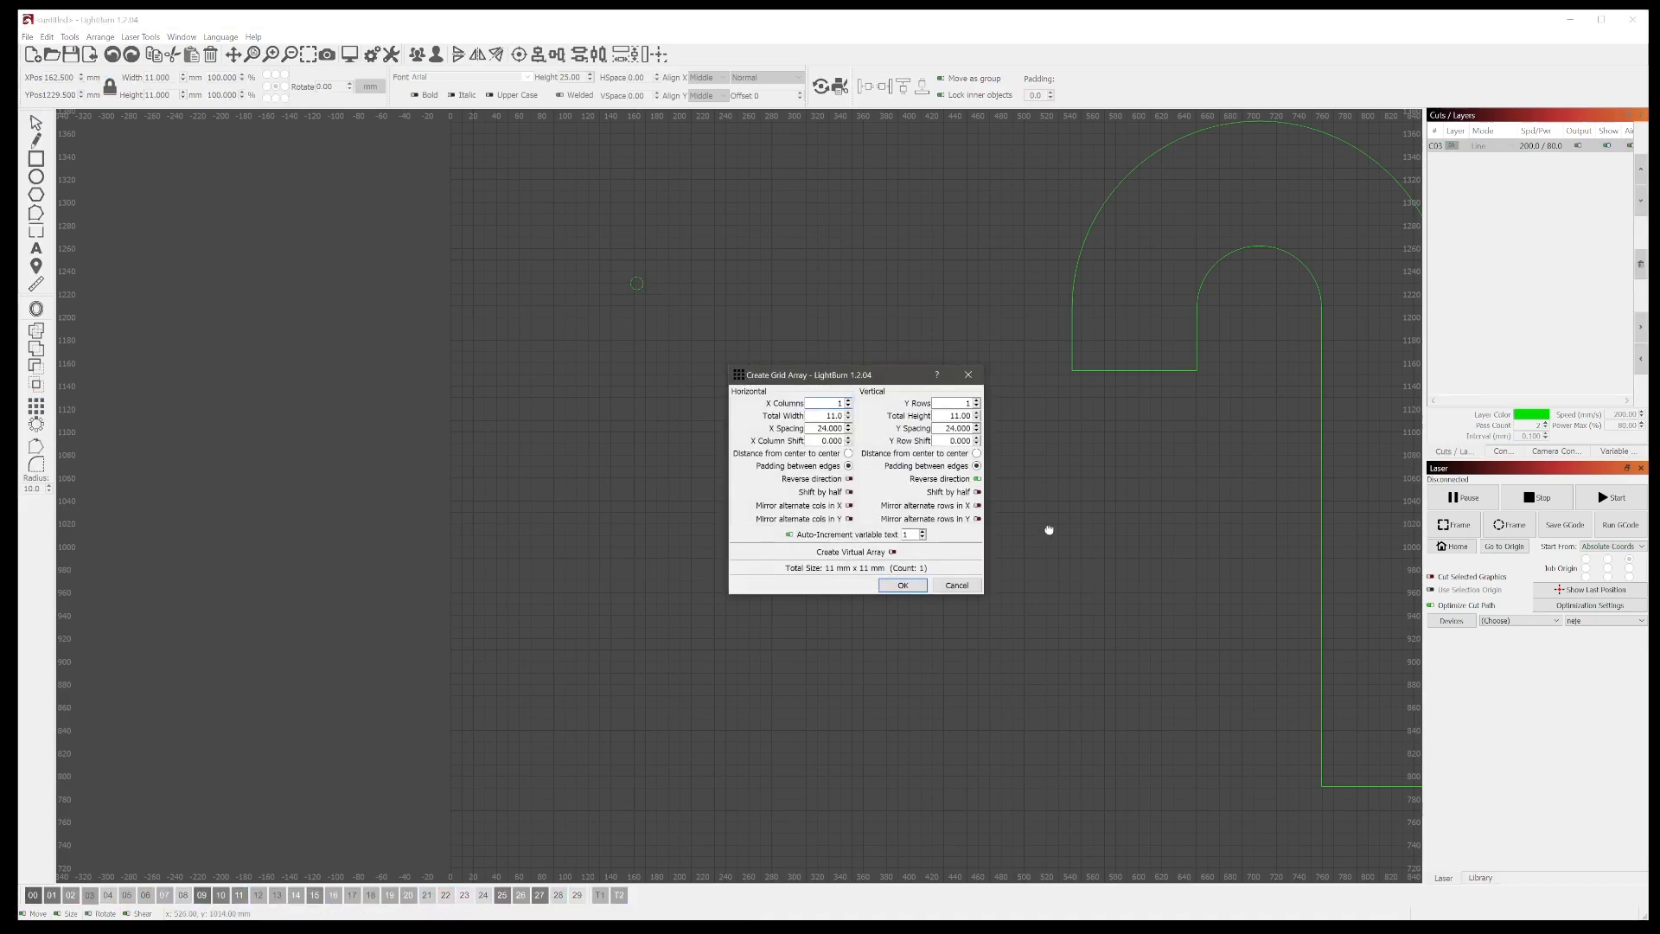
{"action": "left_click", "coordinate": [848, 399]}
{"action": "type", "text": "2"}
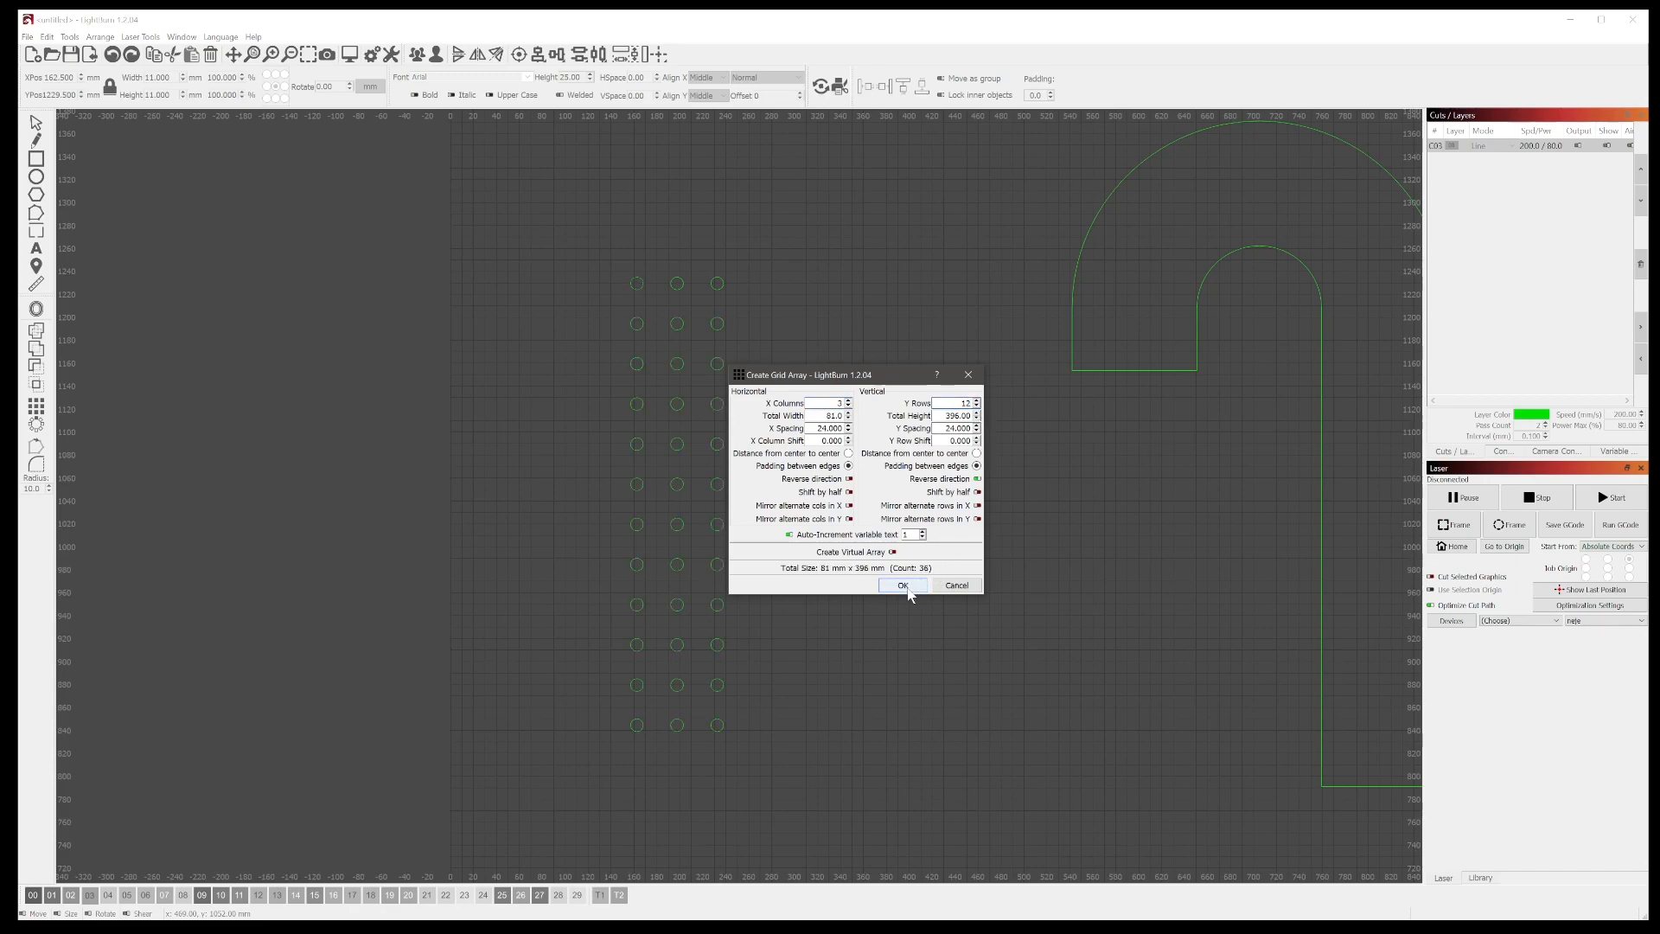
{"action": "left_click", "coordinate": [902, 585]}
Step: Move the whole circle array into the candy cane's straight shaft at X 814, Y 1005 mm
{"action": "left_click_drag", "start_coordinate": [1065, 605], "coordinate": [905, 522]}
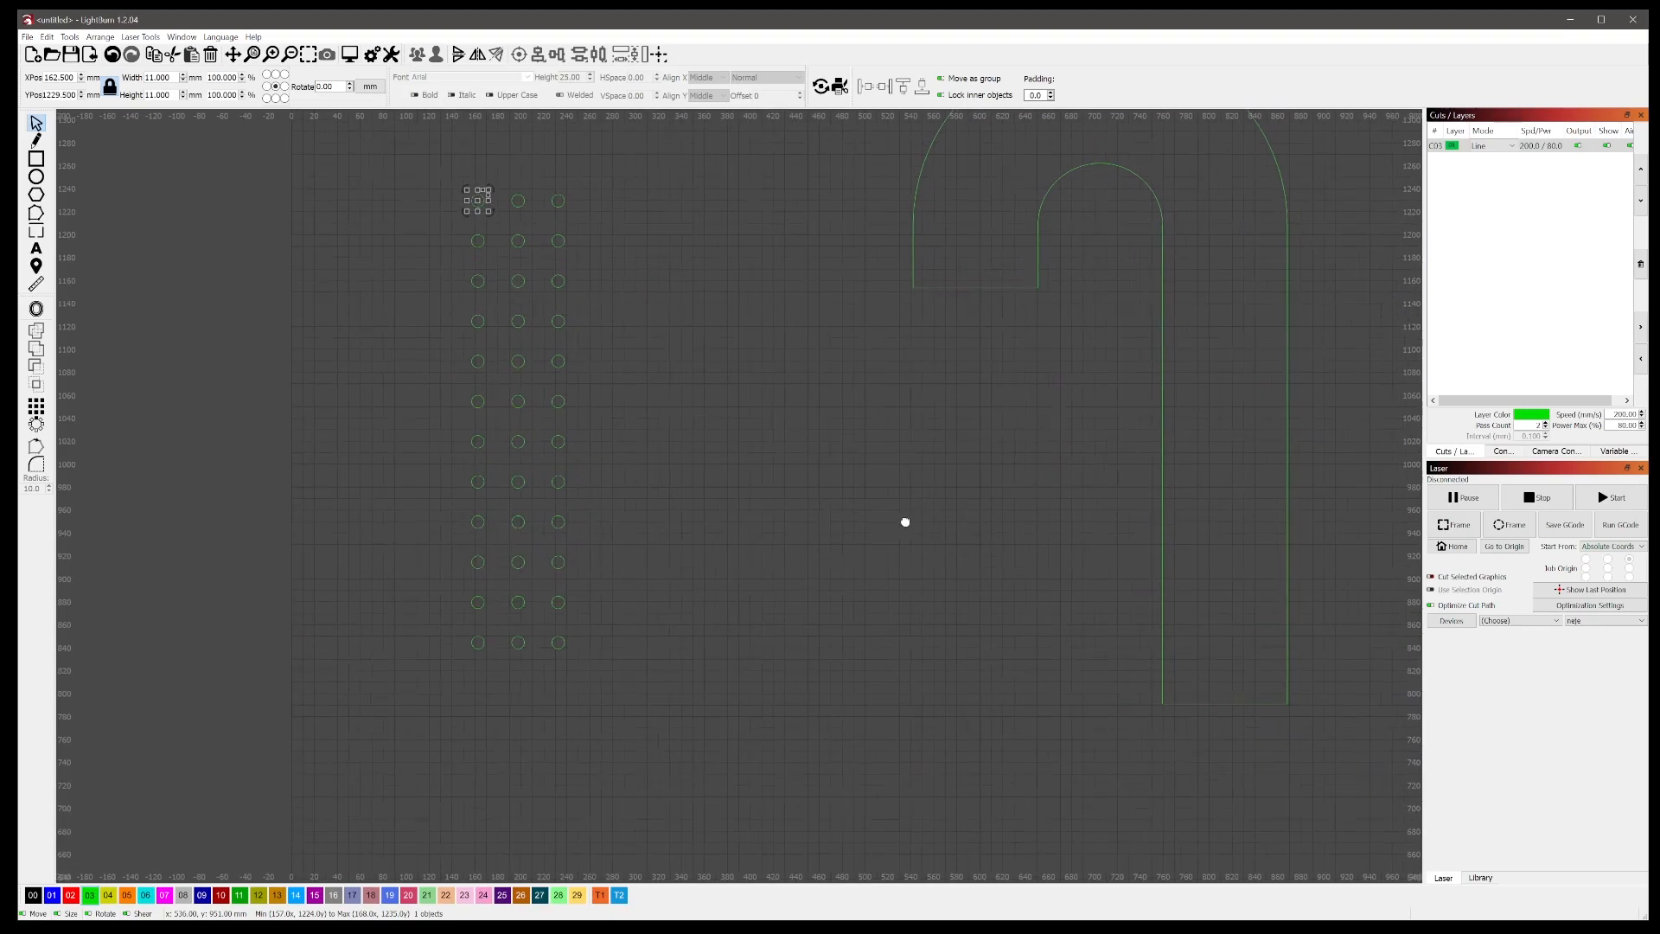
{"action": "left_click_drag", "start_coordinate": [673, 681], "coordinate": [385, 178]}
{"action": "left_click_drag", "start_coordinate": [500, 433], "coordinate": [1208, 480]}
{"action": "left_click", "coordinate": [992, 494]}
Step: Place a copy of two three-circle rows in the hook's short end at X 600, Y 1191 mm and group it
{"action": "left_click_drag", "start_coordinate": [977, 490], "coordinate": [530, 533]}
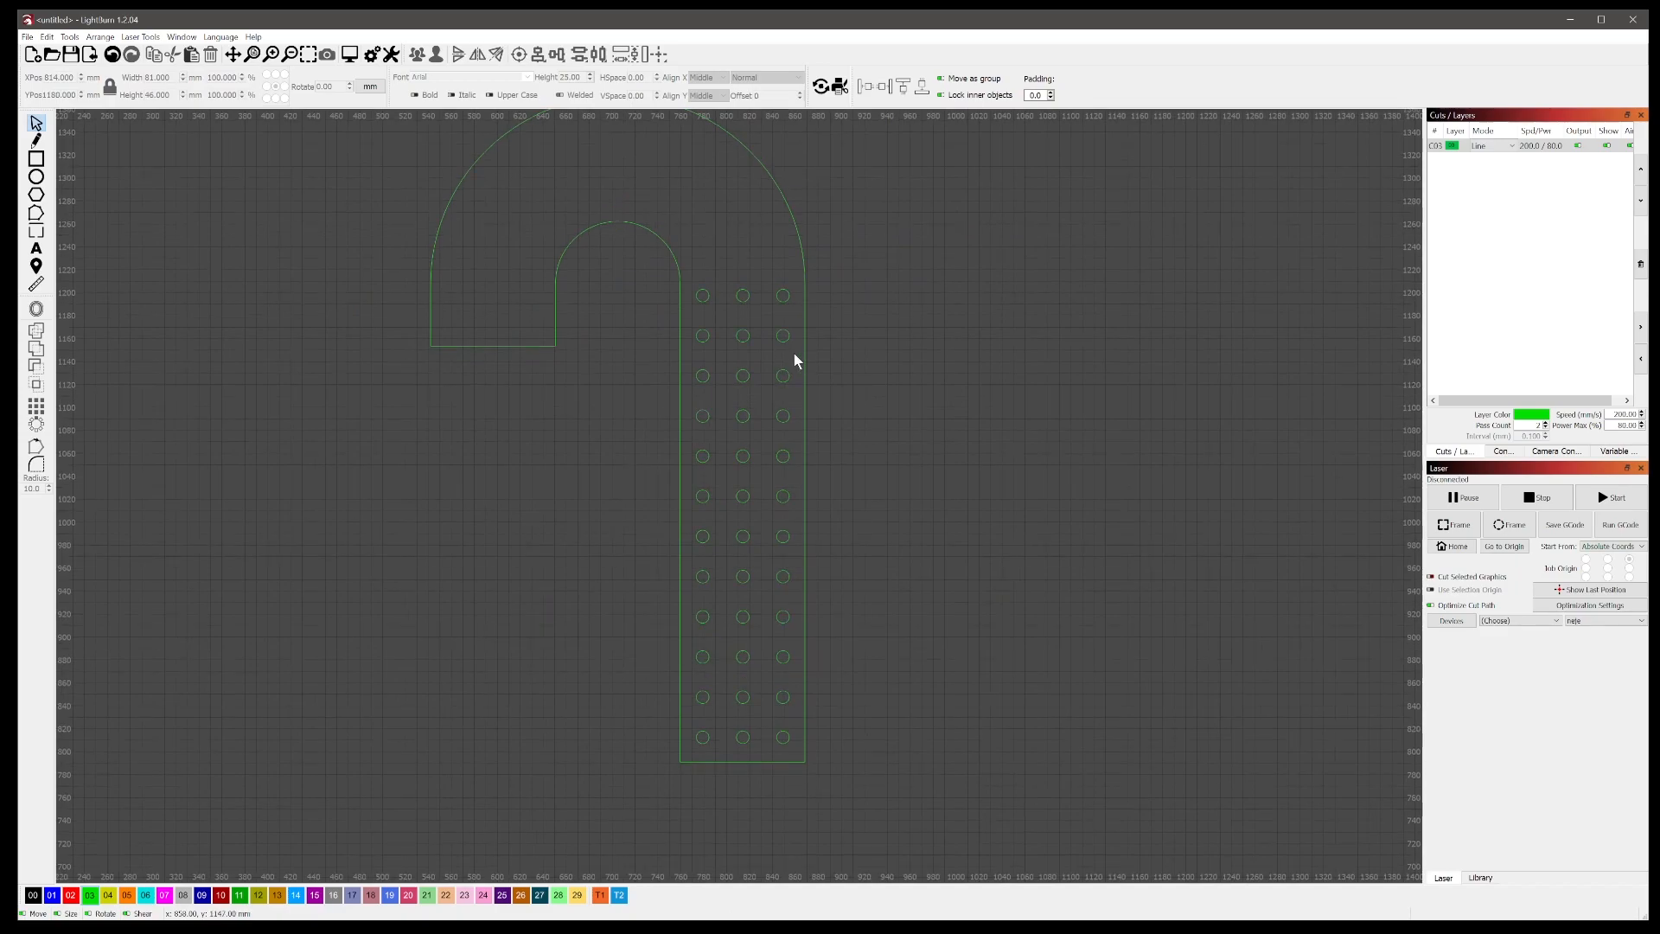
{"action": "left_click_drag", "start_coordinate": [687, 280], "coordinate": [498, 311]}
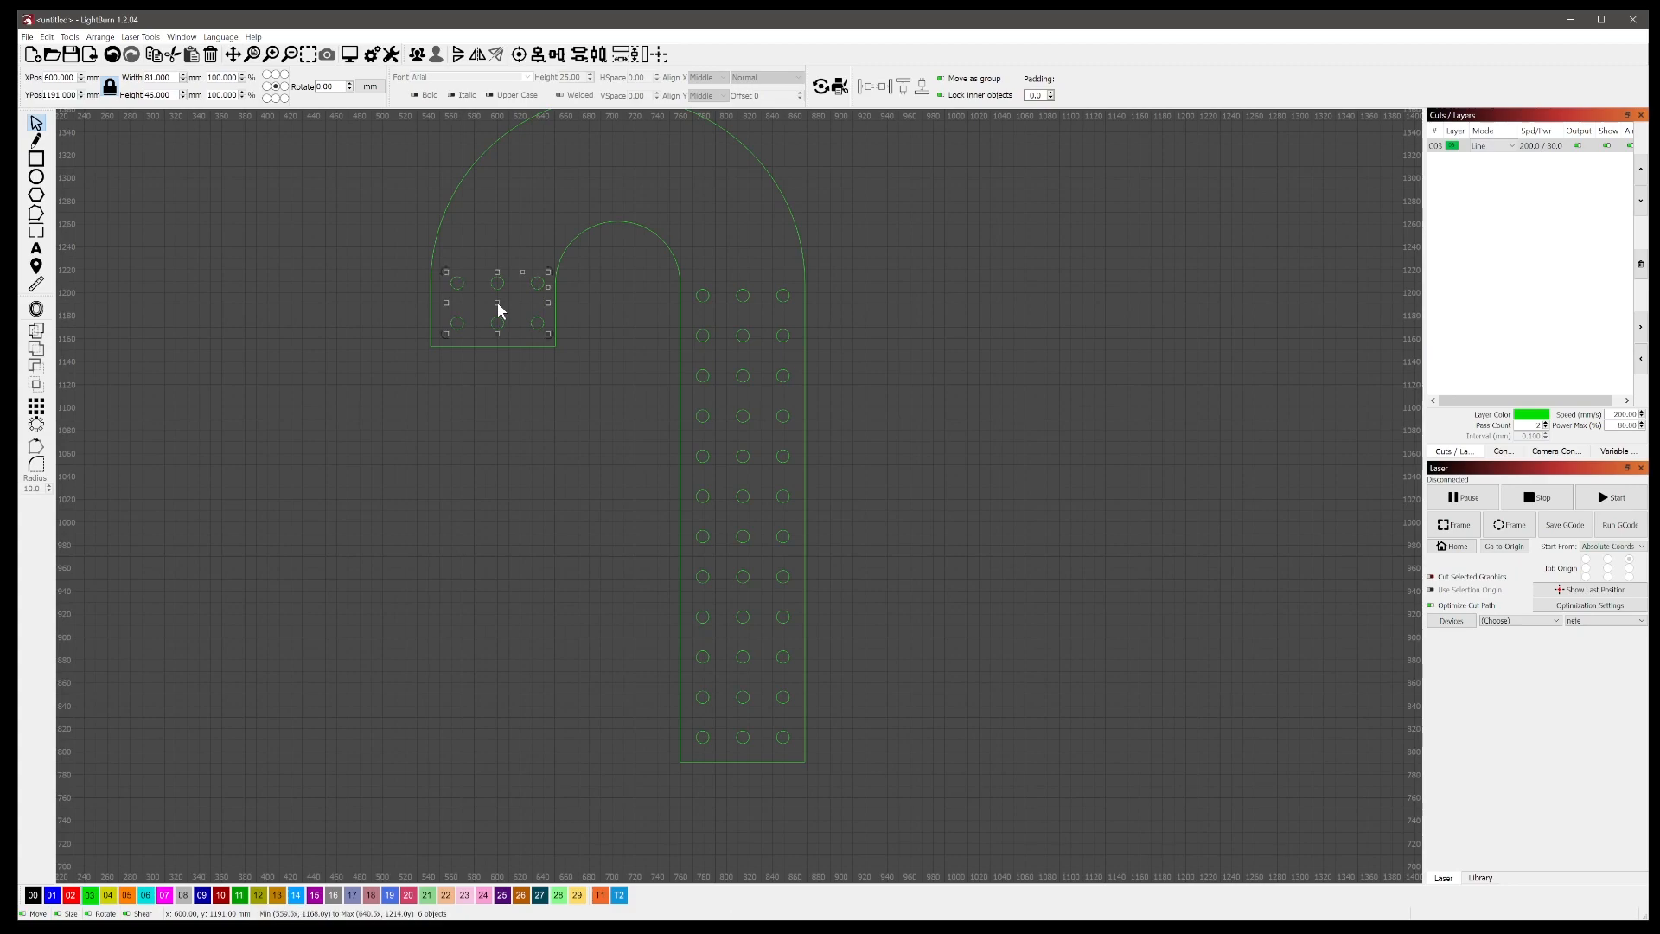
{"action": "left_click", "coordinate": [424, 59]}
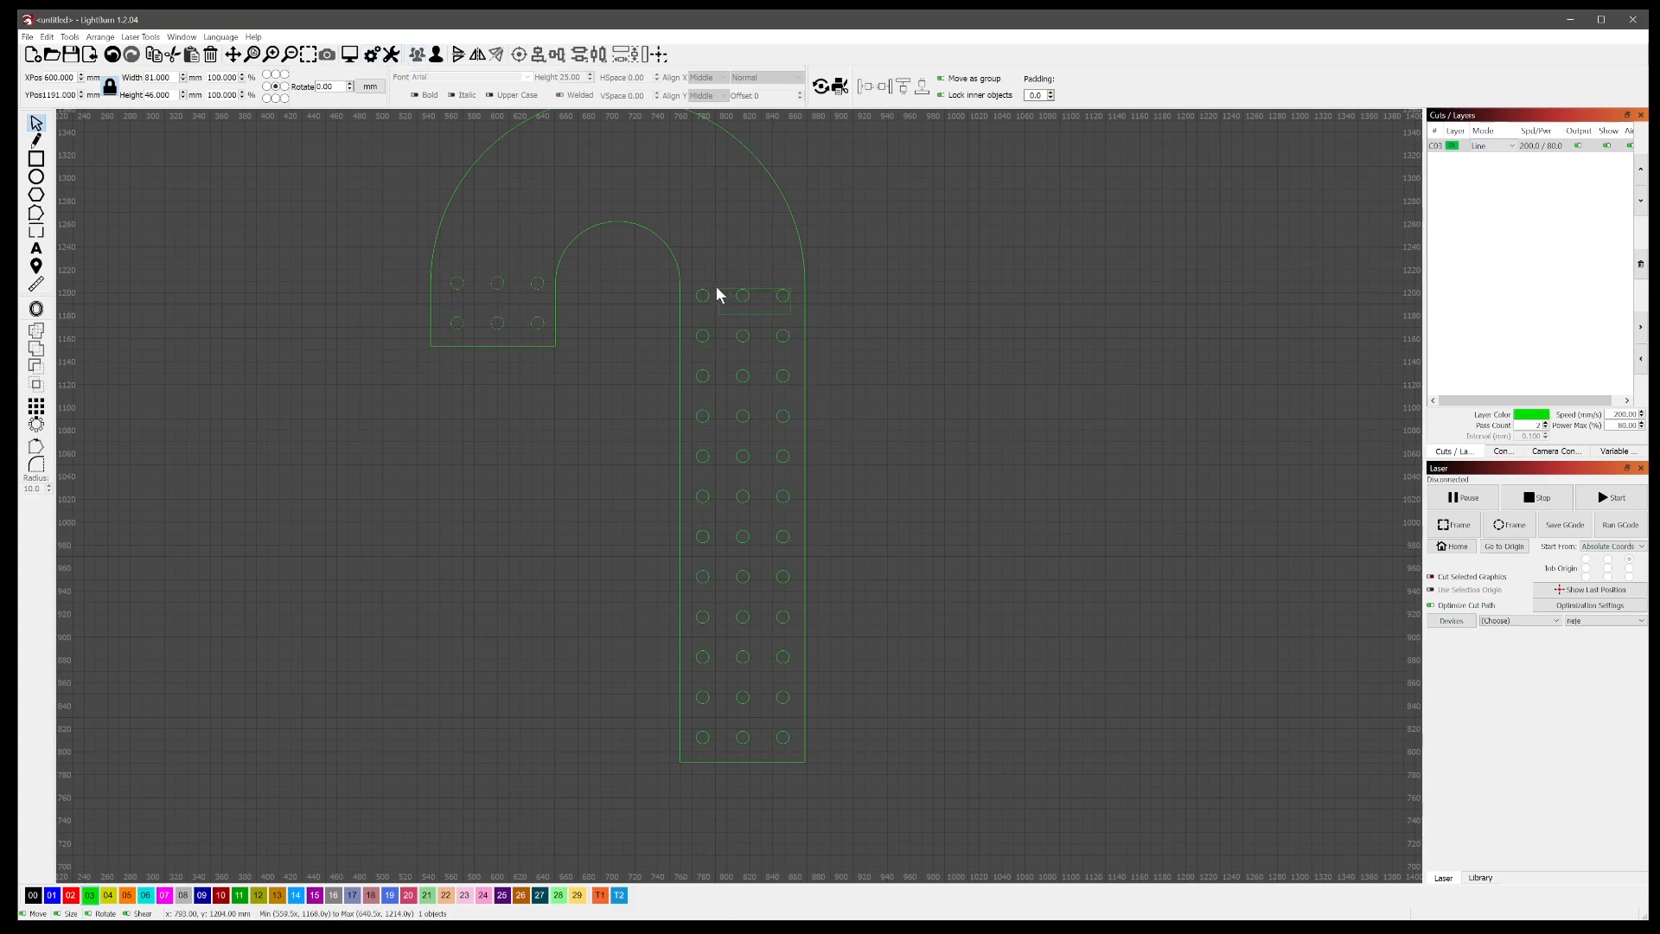
Step: Copy the shaft's top row of three circles, paste it beside the candy cane and group the copy
{"action": "left_click_drag", "start_coordinate": [696, 279], "coordinate": [695, 279]}
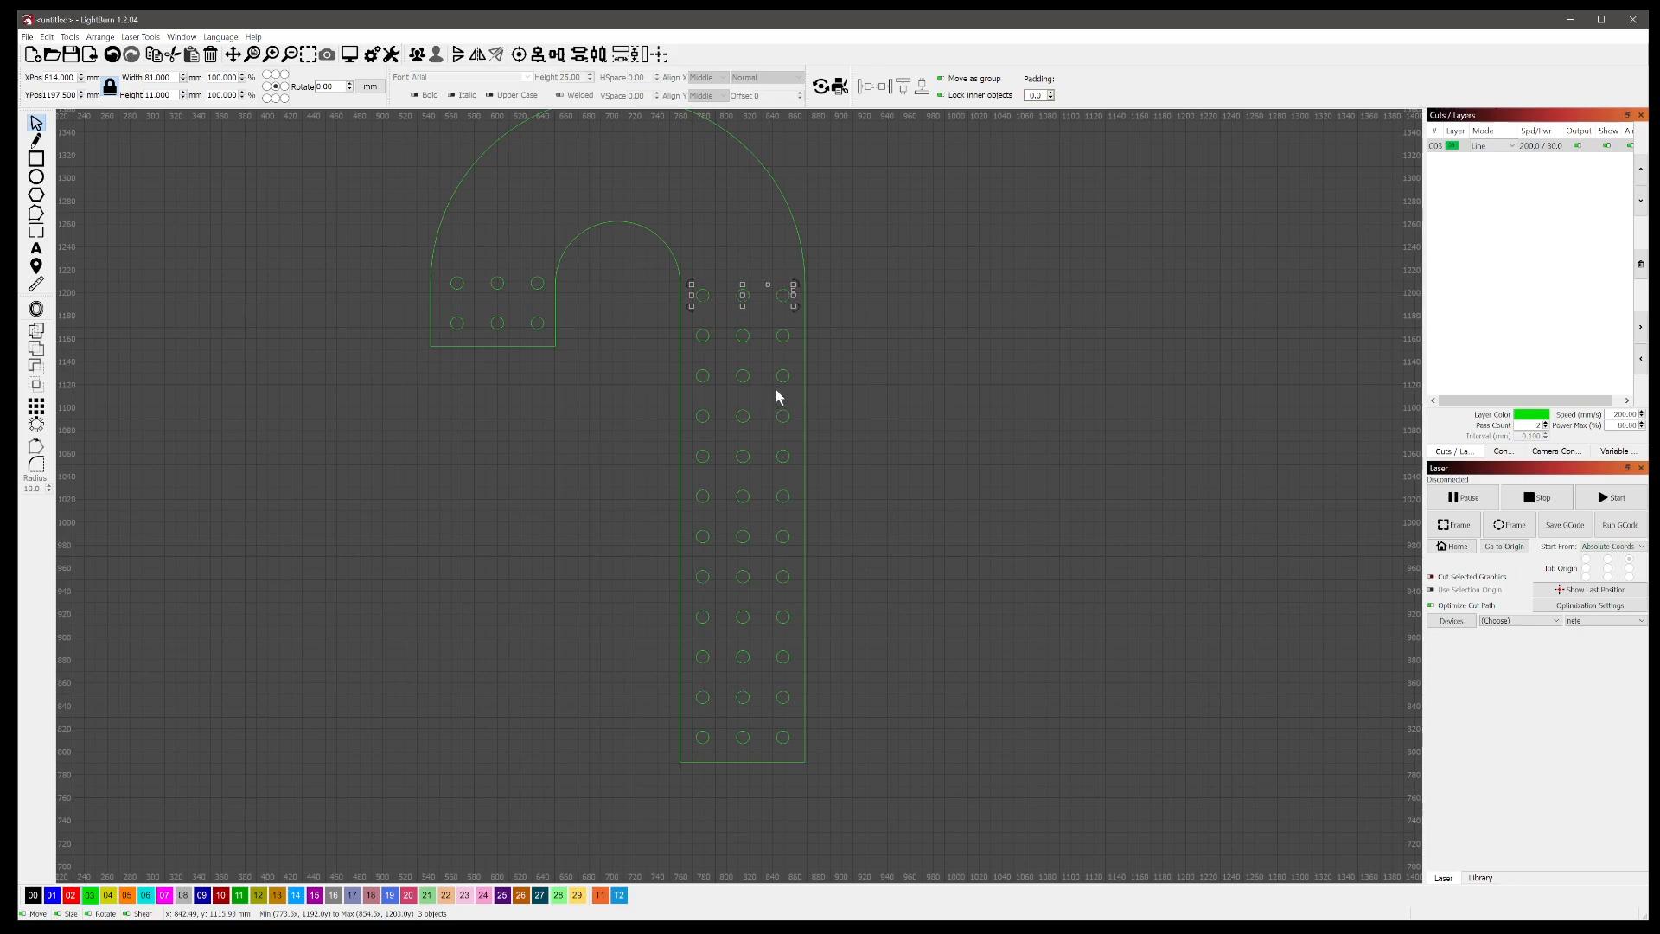
{"action": "key", "text": "ctrl+c"}
{"action": "key", "text": "ctrl+v"}
{"action": "left_click", "coordinate": [416, 55]}
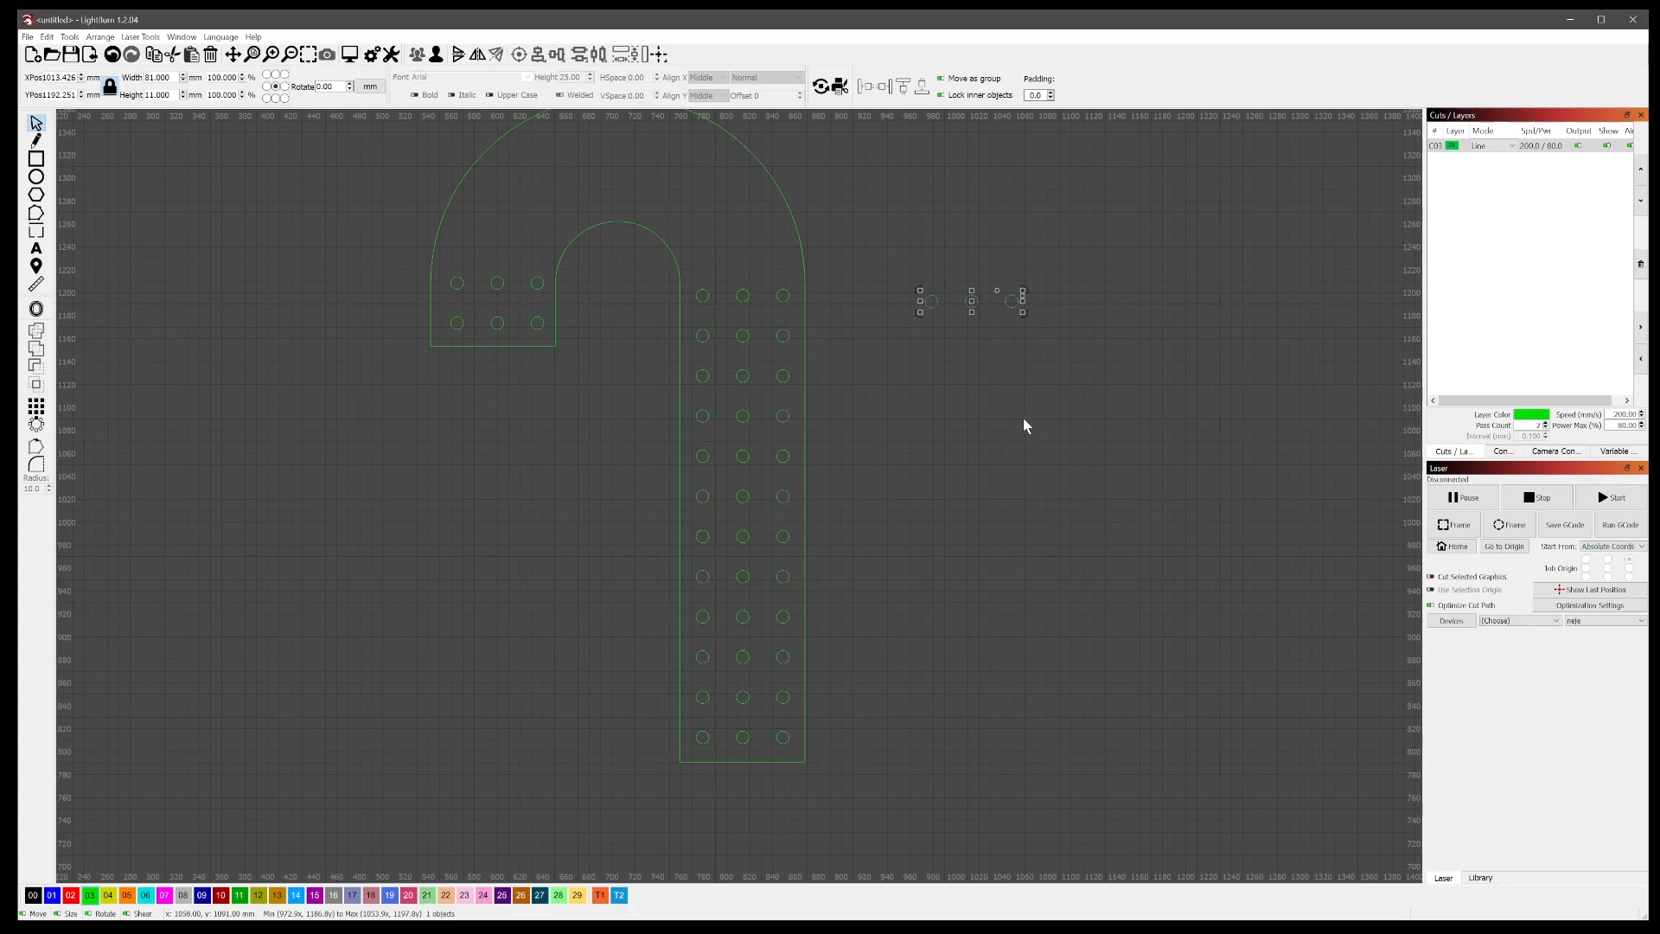
{"action": "left_click", "coordinate": [906, 366]}
Step: Offset the candy cane outline 12 mm inward with round corners, keeping the original
{"action": "left_click_drag", "start_coordinate": [911, 360], "coordinate": [914, 424]}
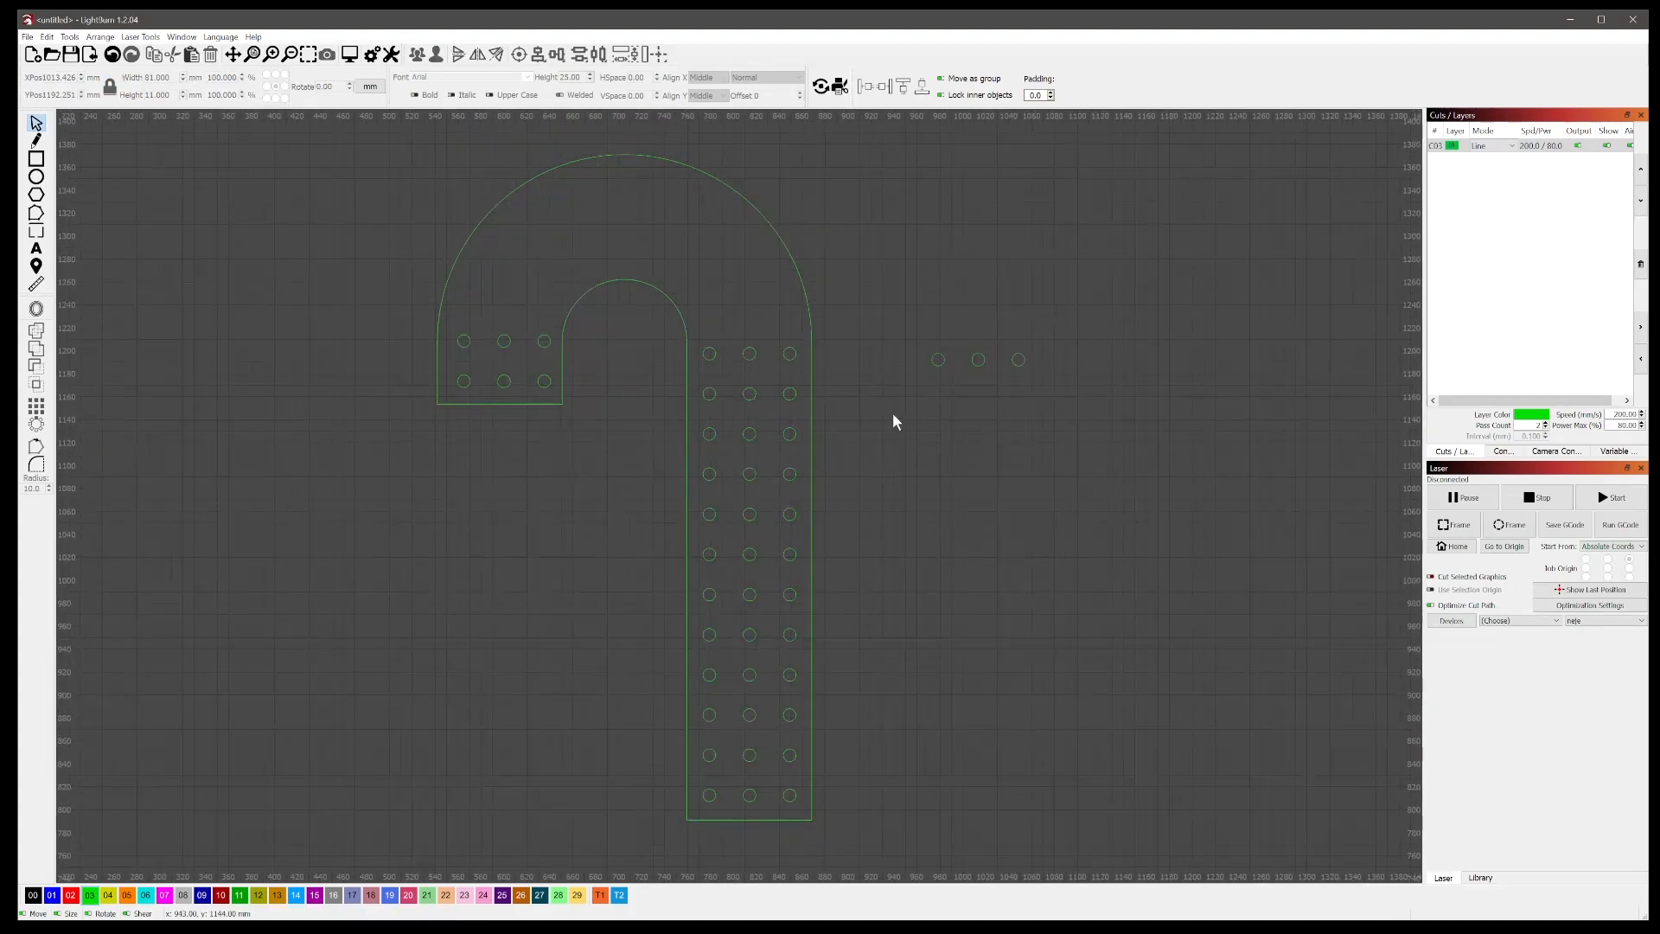
{"action": "left_click", "coordinate": [643, 281]}
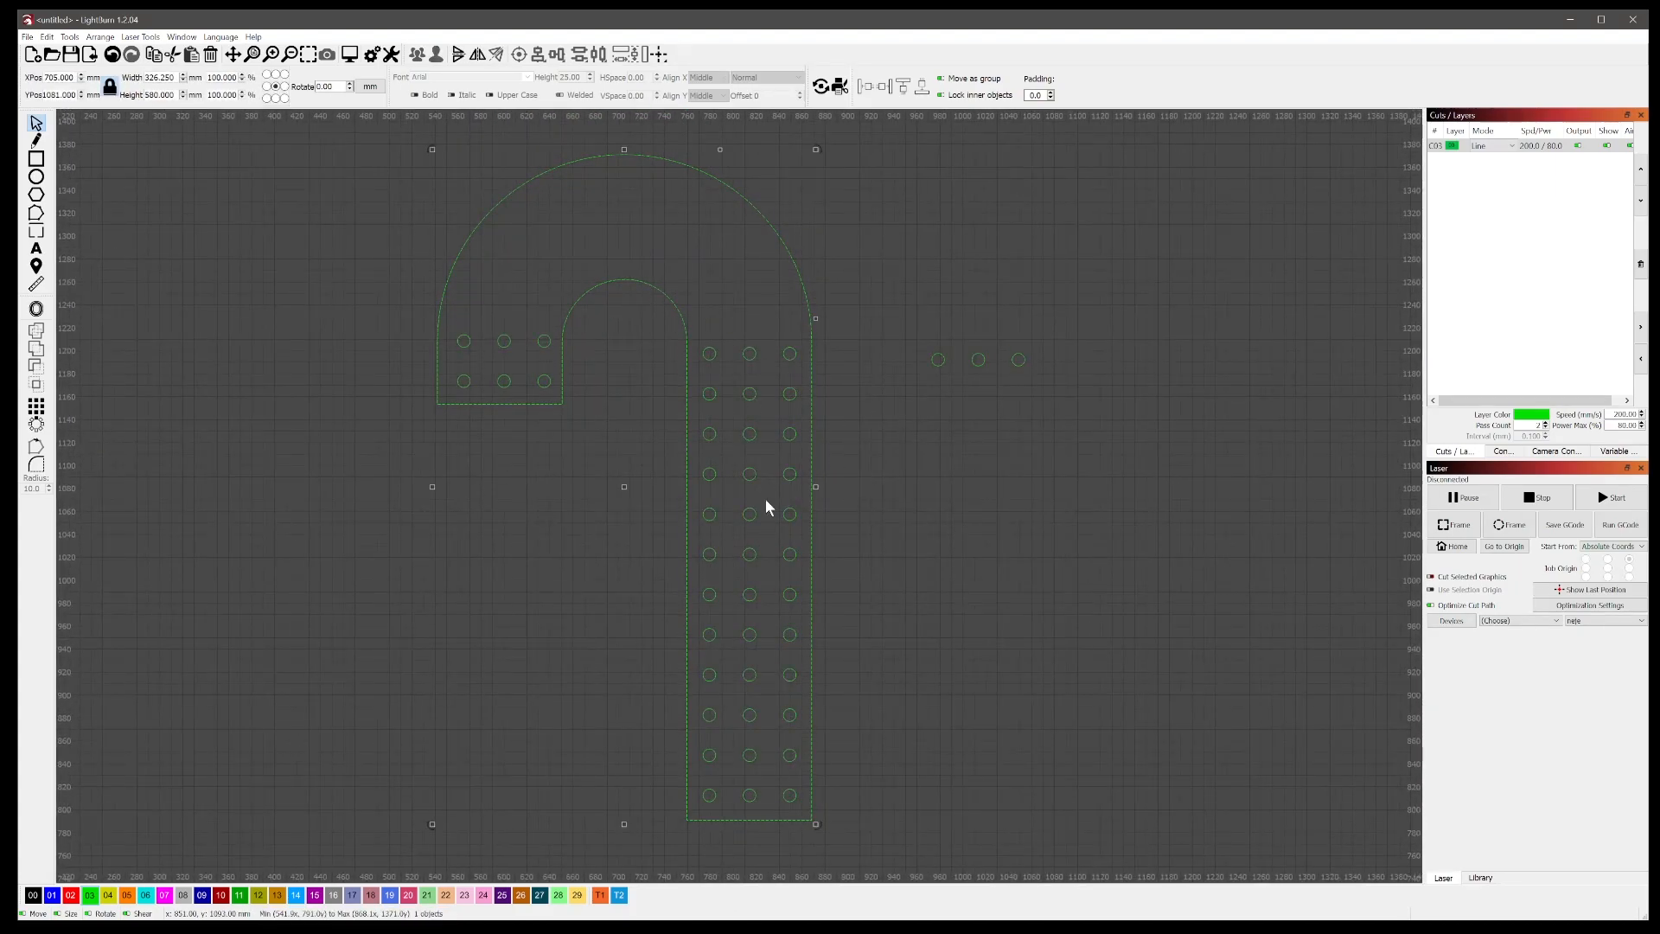
{"action": "left_click", "coordinate": [37, 309]}
{"action": "left_click_drag", "start_coordinate": [846, 422], "coordinate": [1000, 480]}
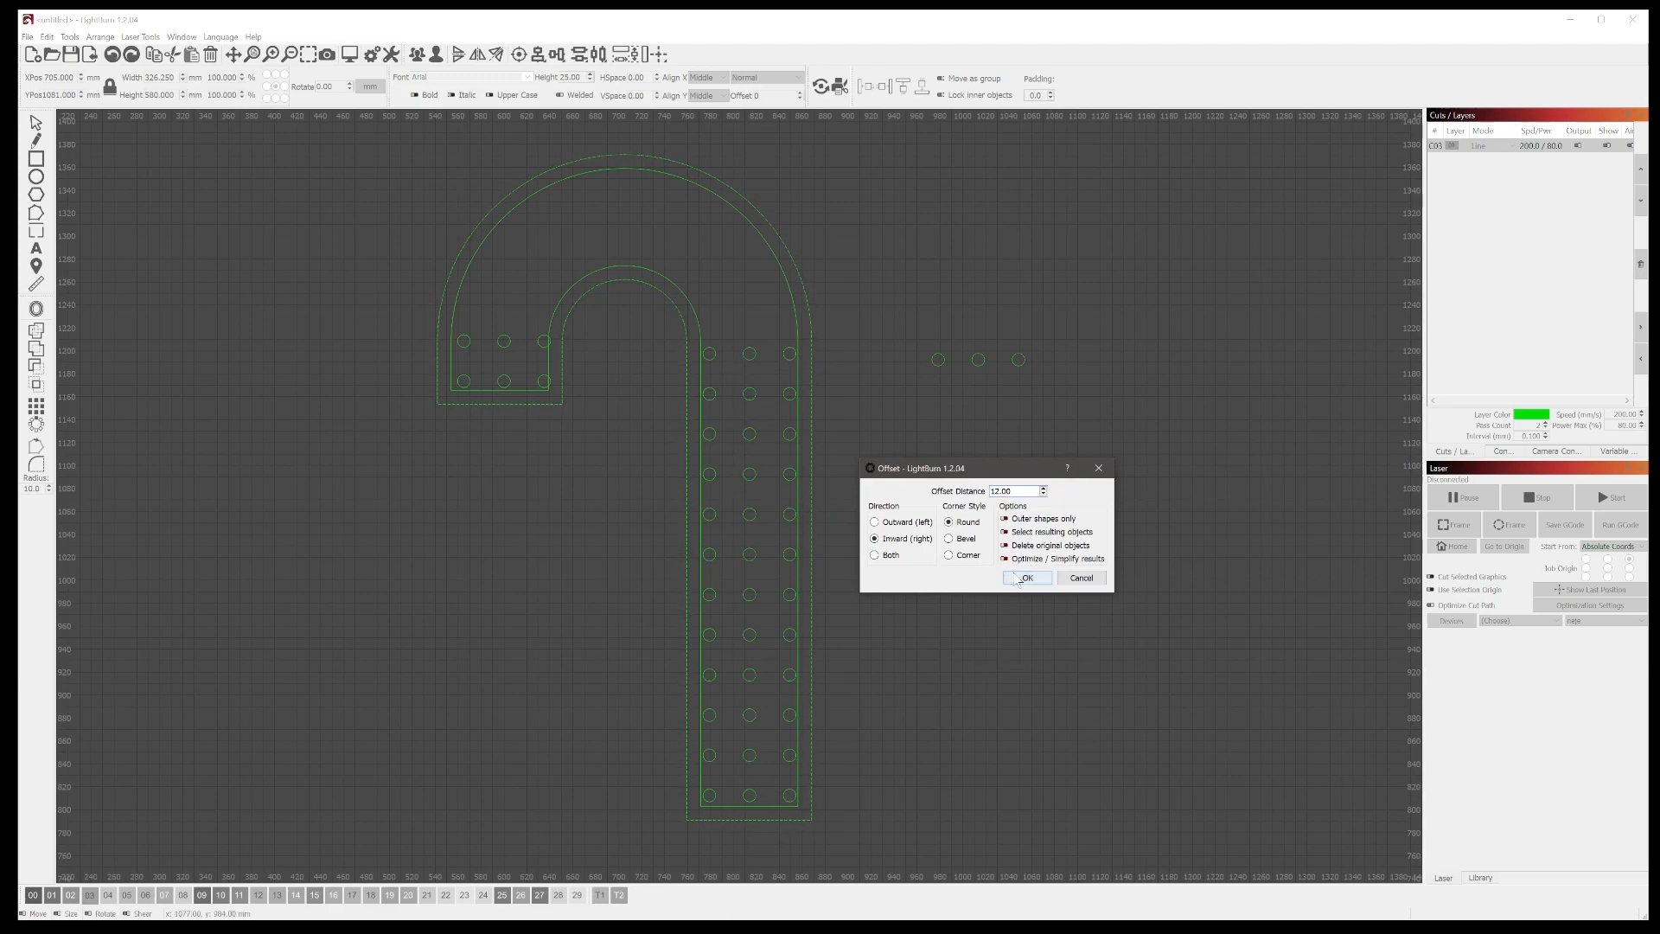
{"action": "left_click", "coordinate": [1031, 581]}
{"action": "left_click", "coordinate": [1028, 578]}
Step: Move the hook-end circle group to X 597, Y 1191 mm, and group the shaft circles at X 814, Y 1002 mm
{"action": "left_click", "coordinate": [505, 346]}
{"action": "left_click_drag", "start_coordinate": [504, 361], "coordinate": [504, 357]}
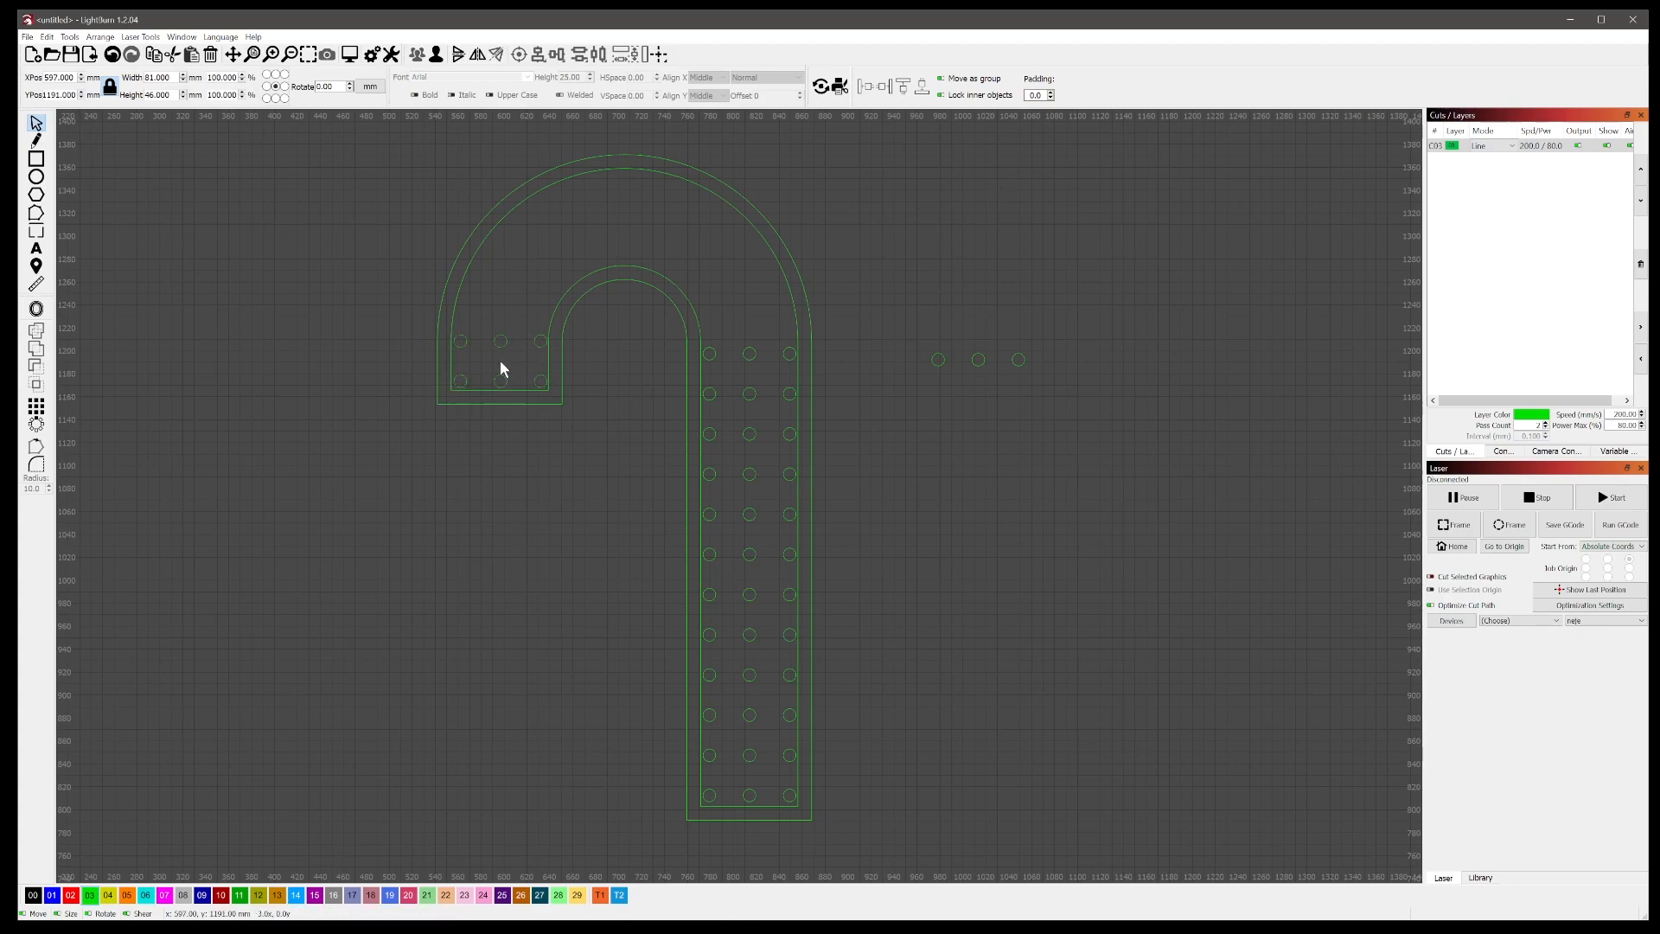
{"action": "left_click", "coordinate": [749, 795]}
{"action": "left_click_drag", "start_coordinate": [802, 506], "coordinate": [837, 825]}
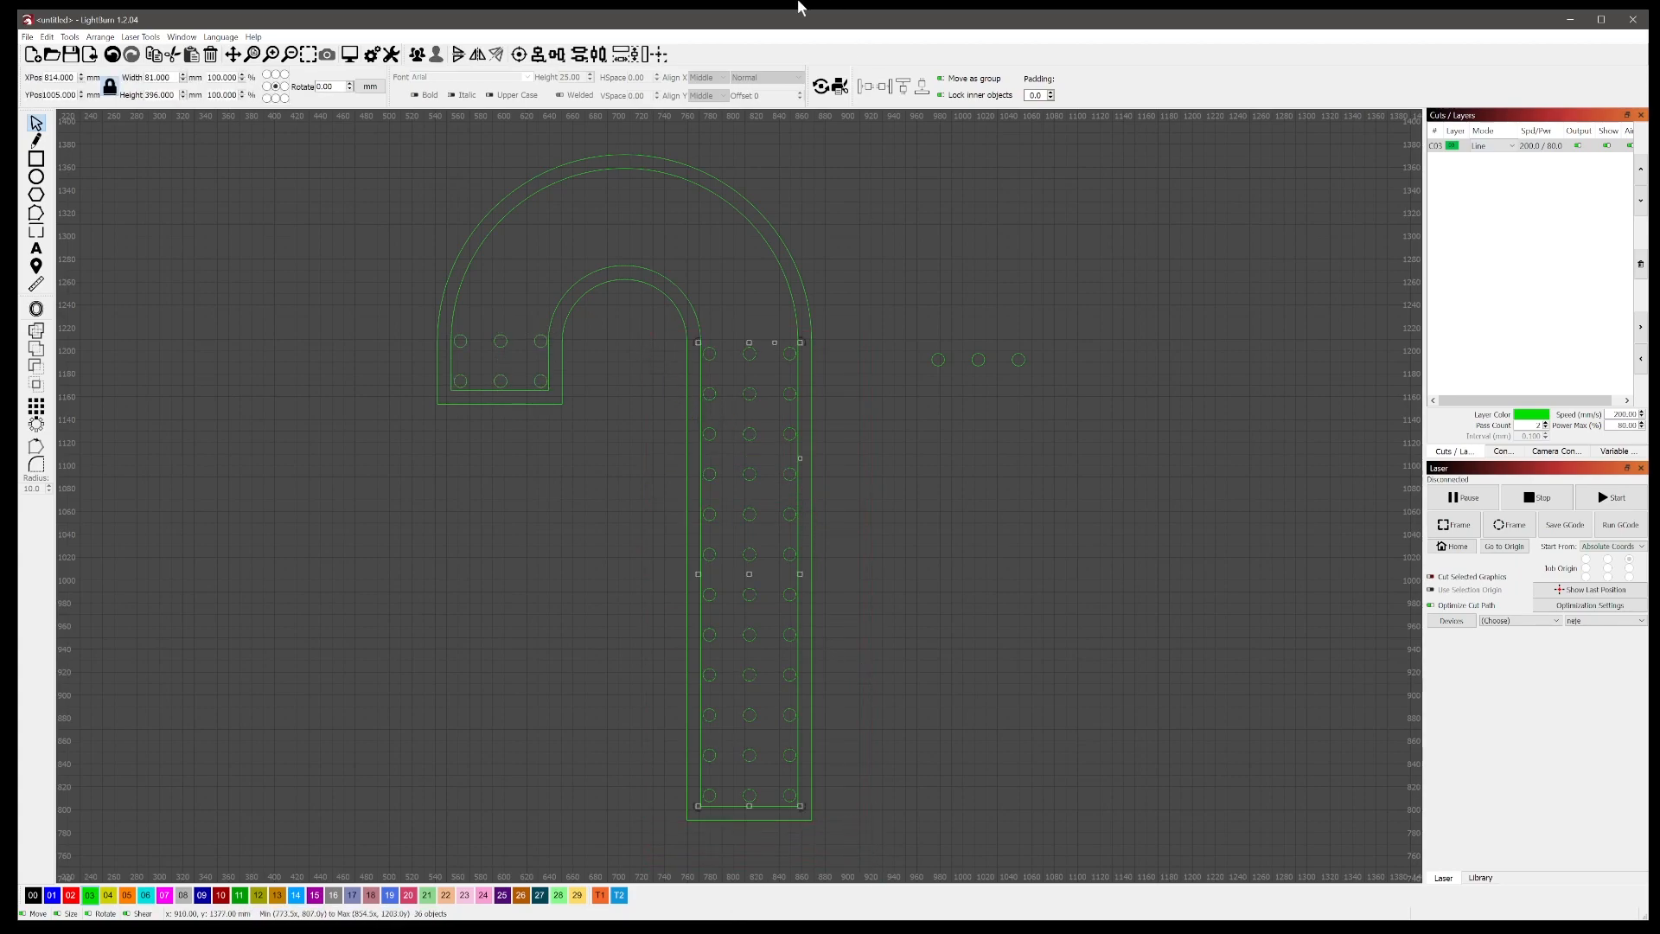
{"action": "left_click", "coordinate": [417, 57]}
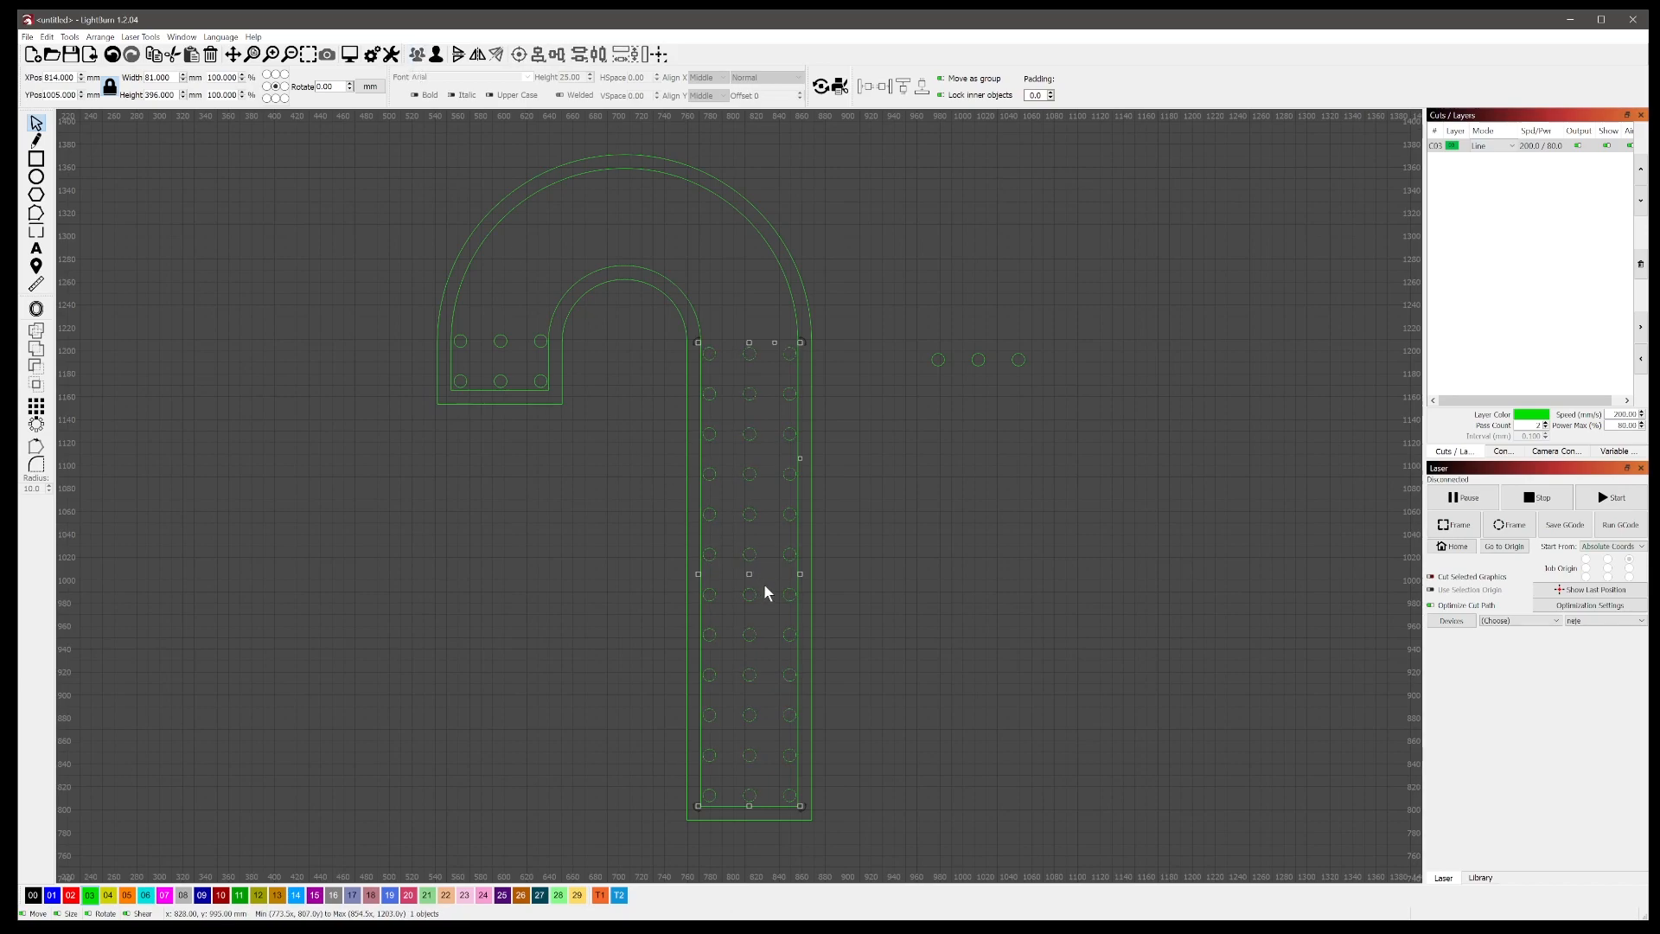
{"action": "left_click_drag", "start_coordinate": [748, 577], "coordinate": [749, 578]}
{"action": "left_click", "coordinate": [970, 450]}
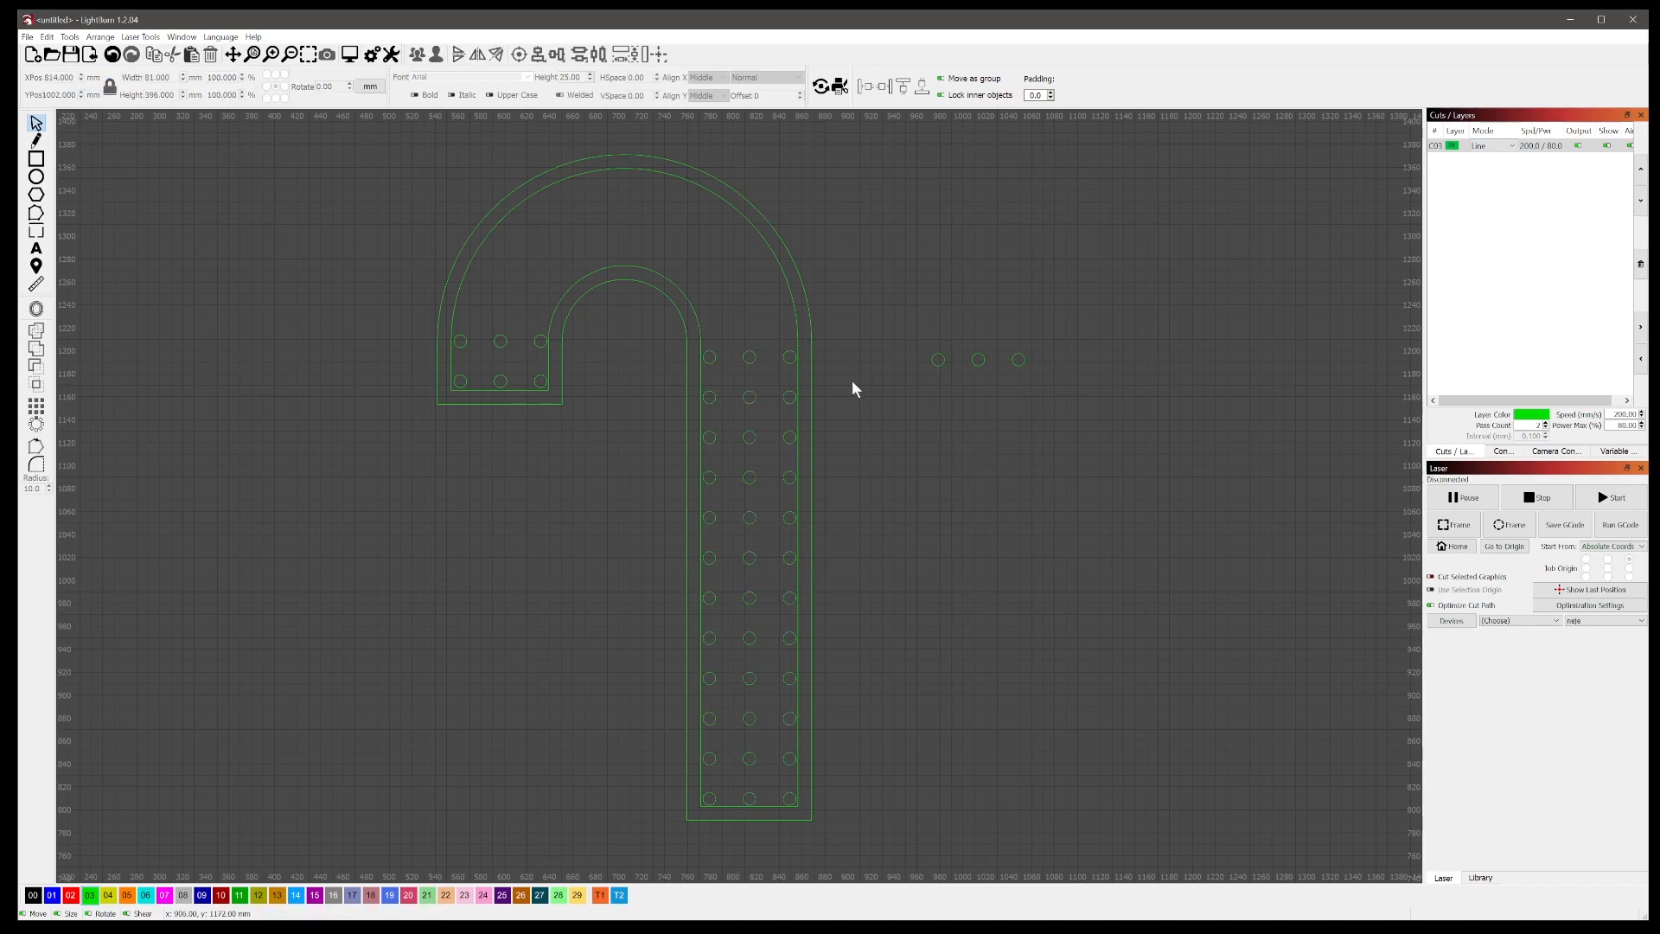
Step: Rotate the loose three-circle row by 90 degrees and place it at the top of the hook's arch at X 709, Y 1316 mm
{"action": "left_click", "coordinate": [984, 361]}
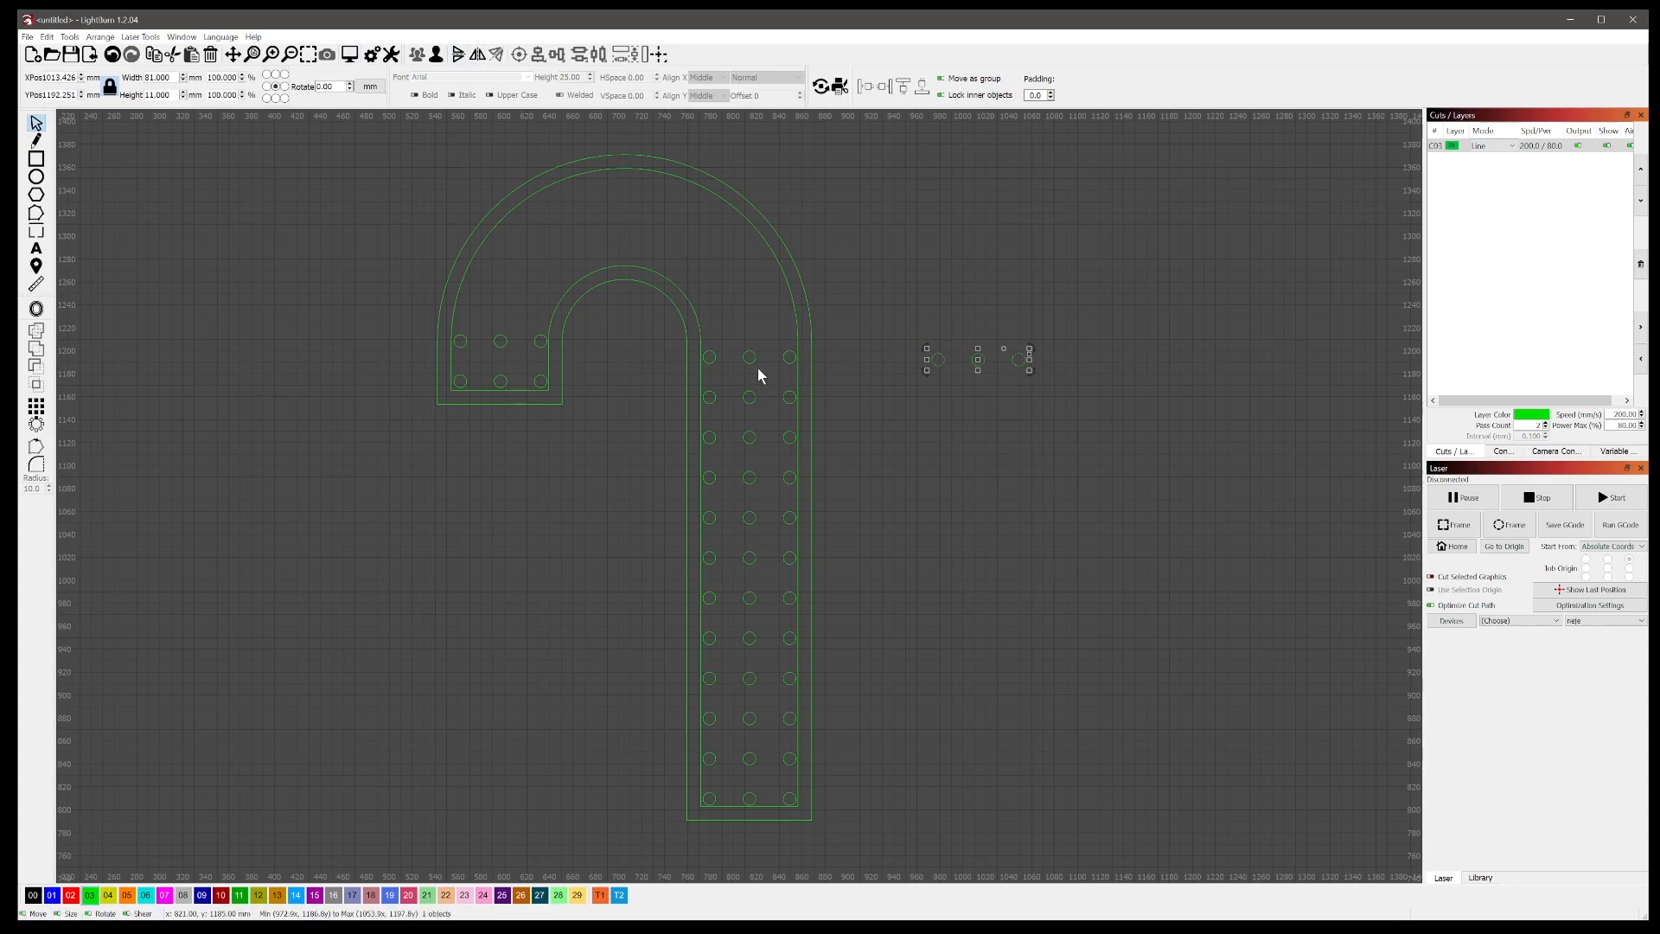
{"action": "key", "text": "ctrl+period"}
{"action": "left_click_drag", "start_coordinate": [980, 359], "coordinate": [640, 246]}
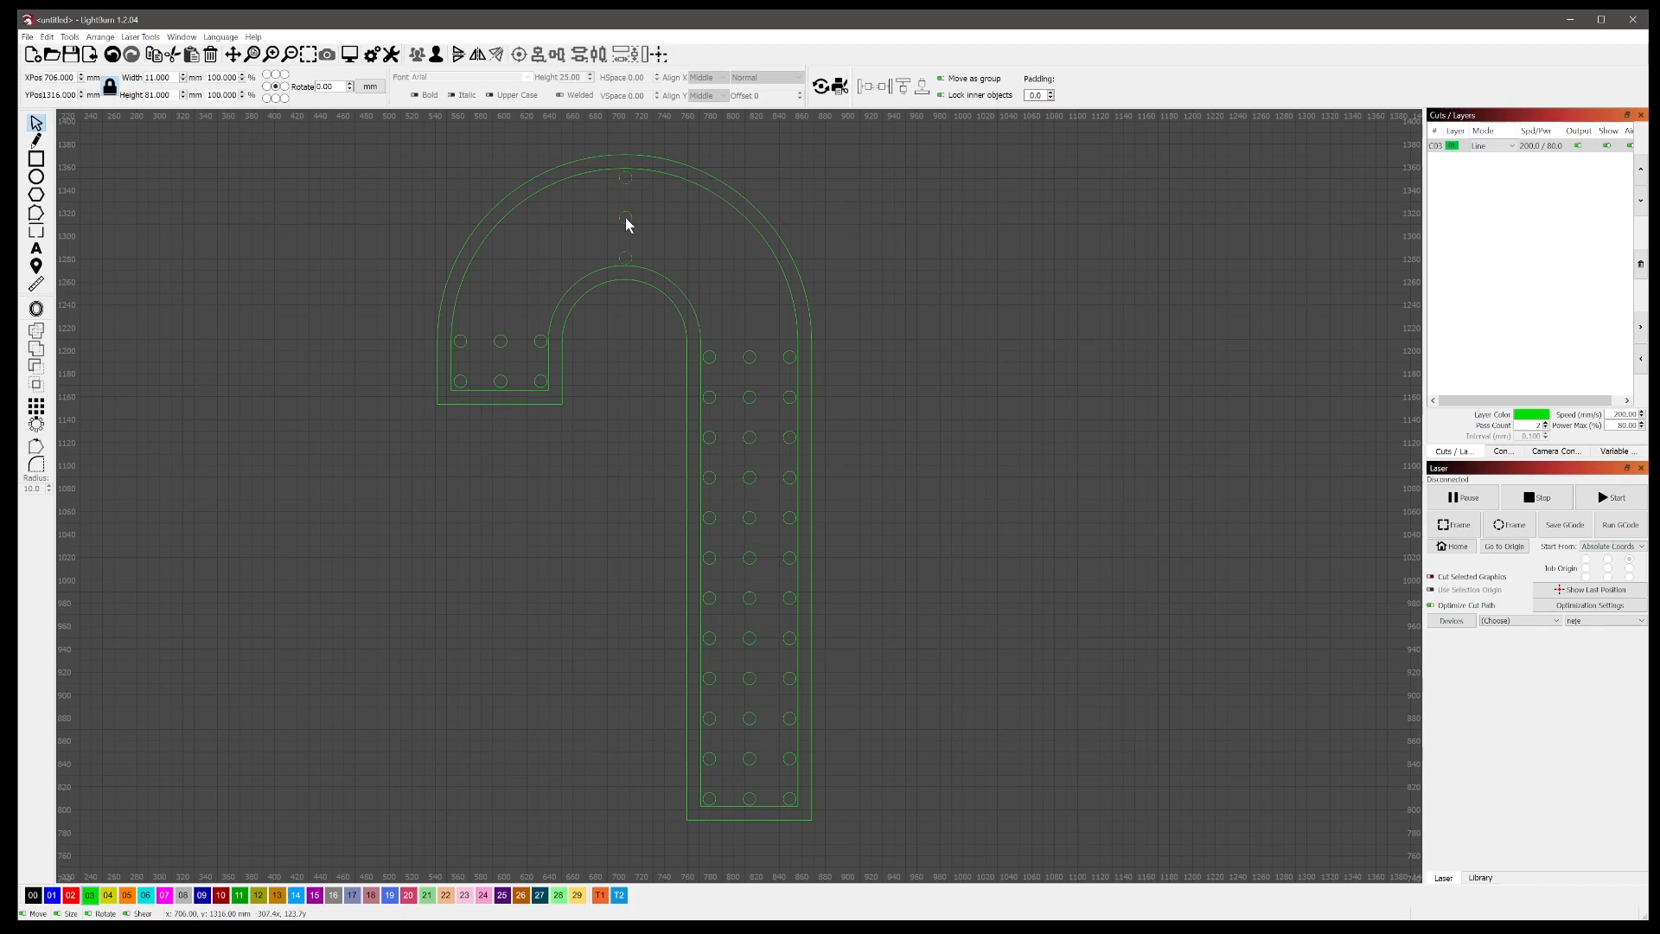
{"action": "left_click_drag", "start_coordinate": [629, 217], "coordinate": [629, 217]}
{"action": "left_click", "coordinate": [698, 258]}
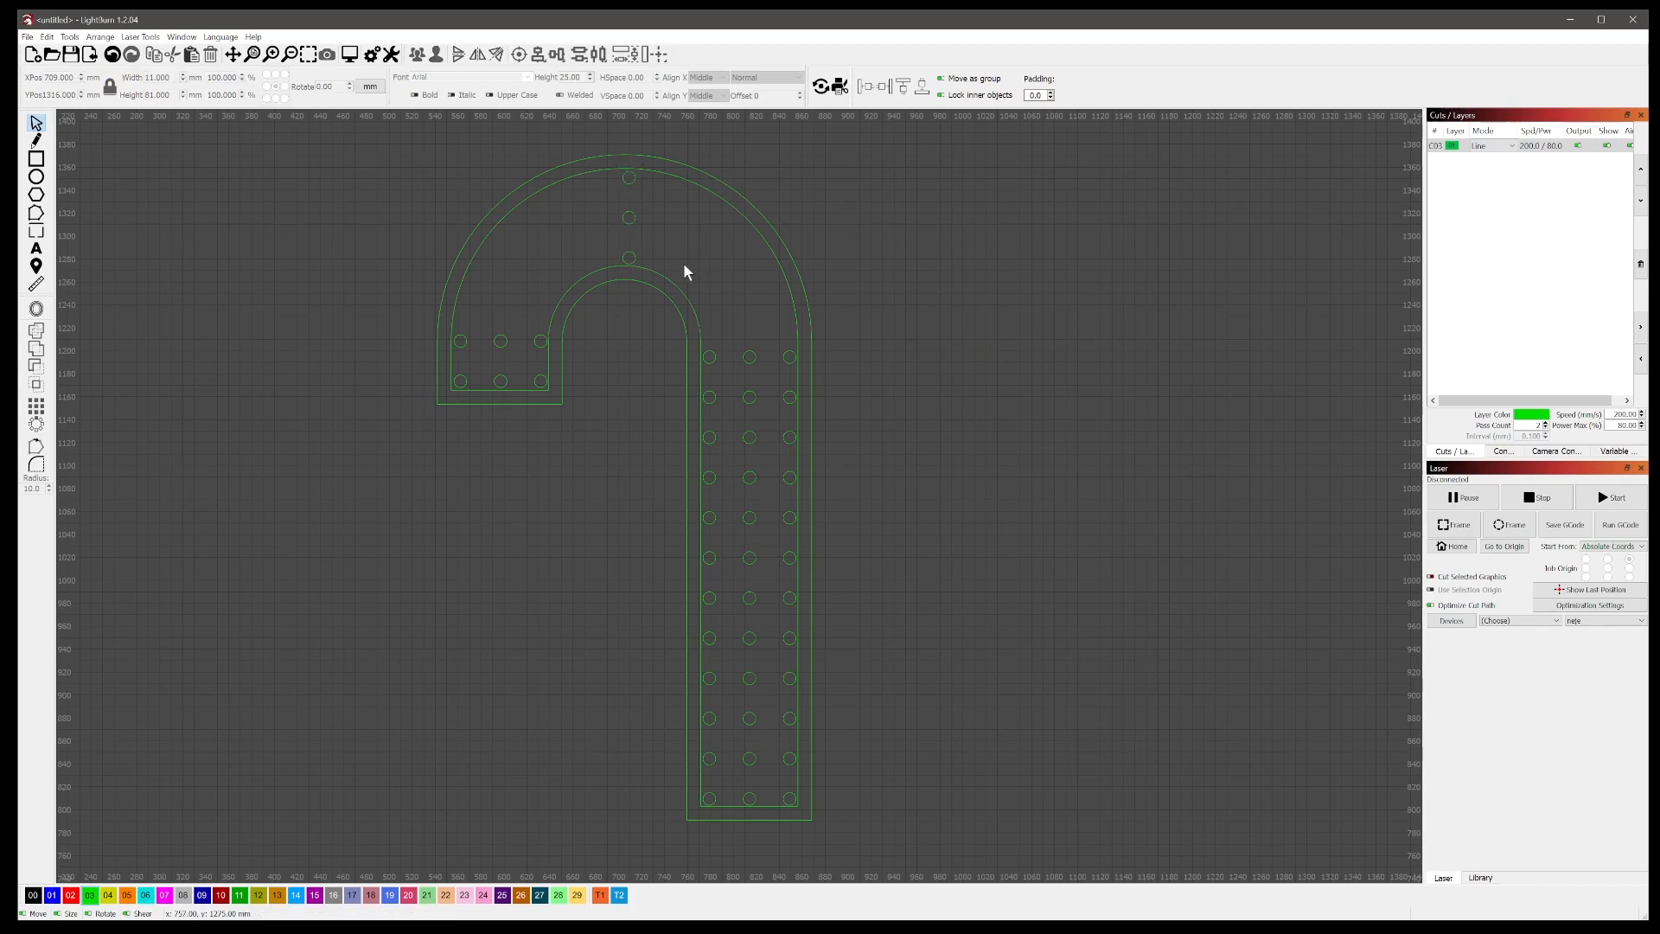
Step: Paste another three-circle row and place it just above the shaft's top row
{"action": "key", "text": "ctrl+v"}
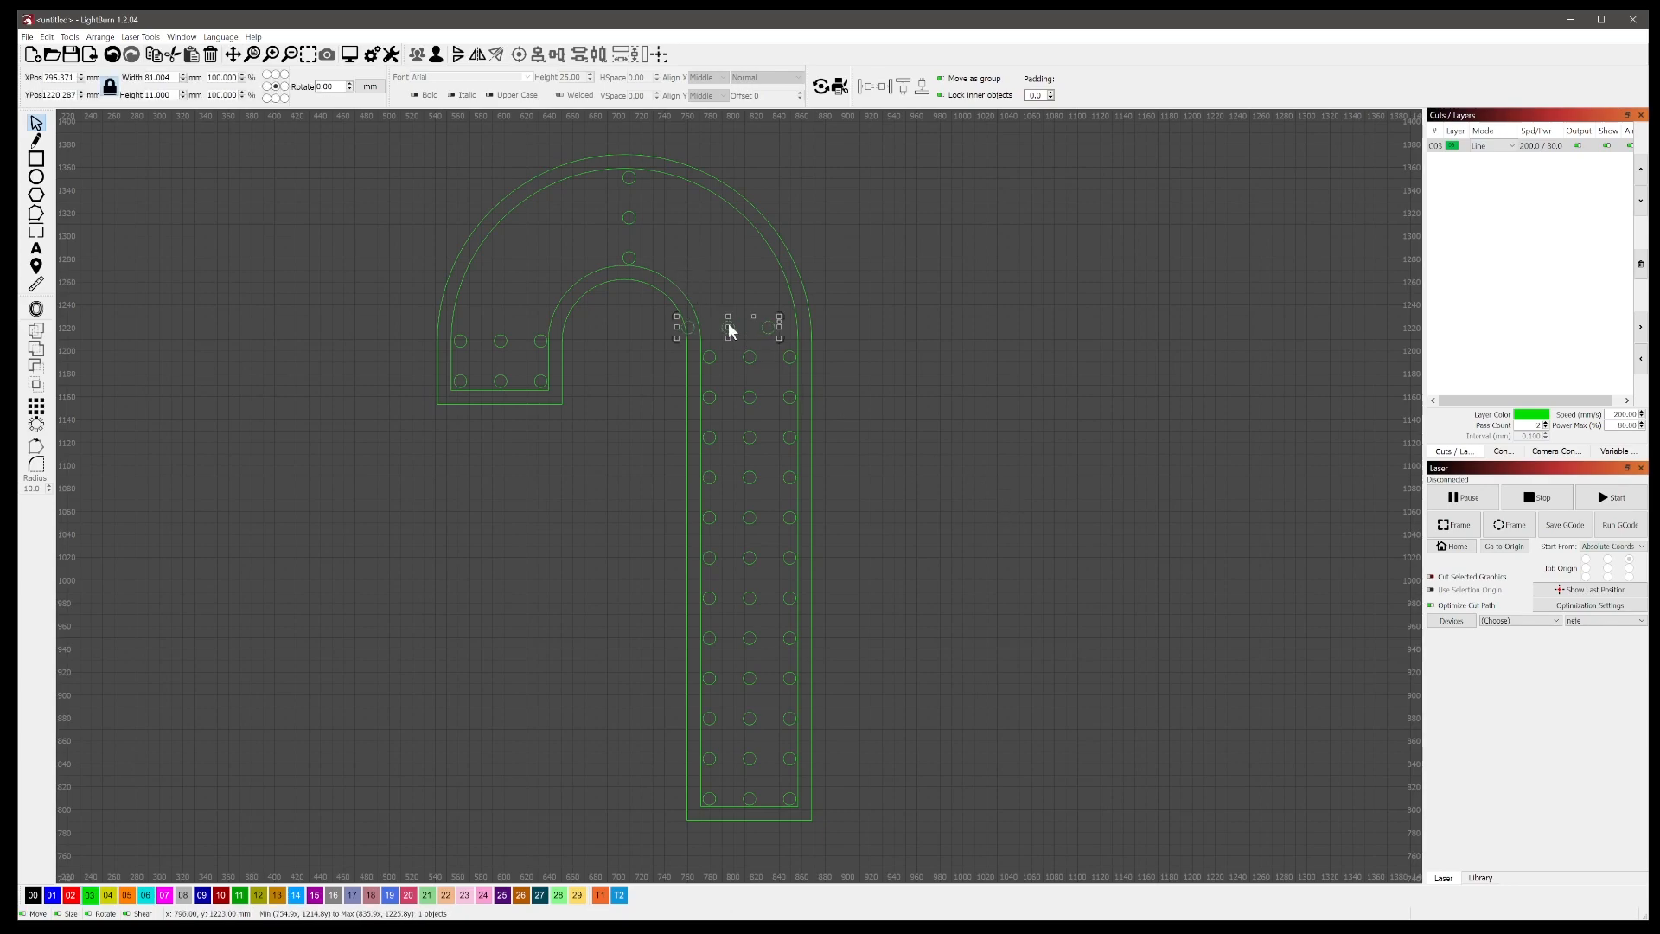
{"action": "left_click_drag", "start_coordinate": [727, 327], "coordinate": [749, 294]}
{"action": "key", "text": "ctrl+v"}
{"action": "key", "text": "ctrl+a"}
{"action": "key", "text": "ctrl+g"}
{"action": "key", "text": "ctrl+z"}
{"action": "key", "text": "ctrl+z"}
Step: Paste further three-circle rows and angle them along the curve between the shaft and the arch's top
{"action": "left_click_drag", "start_coordinate": [785, 294], "coordinate": [796, 291]}
{"action": "left_click_drag", "start_coordinate": [875, 349], "coordinate": [716, 264]}
{"action": "key", "text": "ctrl+v"}
{"action": "left_click", "coordinate": [925, 365]}
{"action": "left_click", "coordinate": [880, 346]}
{"action": "left_click_drag", "start_coordinate": [920, 375], "coordinate": [688, 235]}
{"action": "left_click_drag", "start_coordinate": [736, 197], "coordinate": [729, 191]}
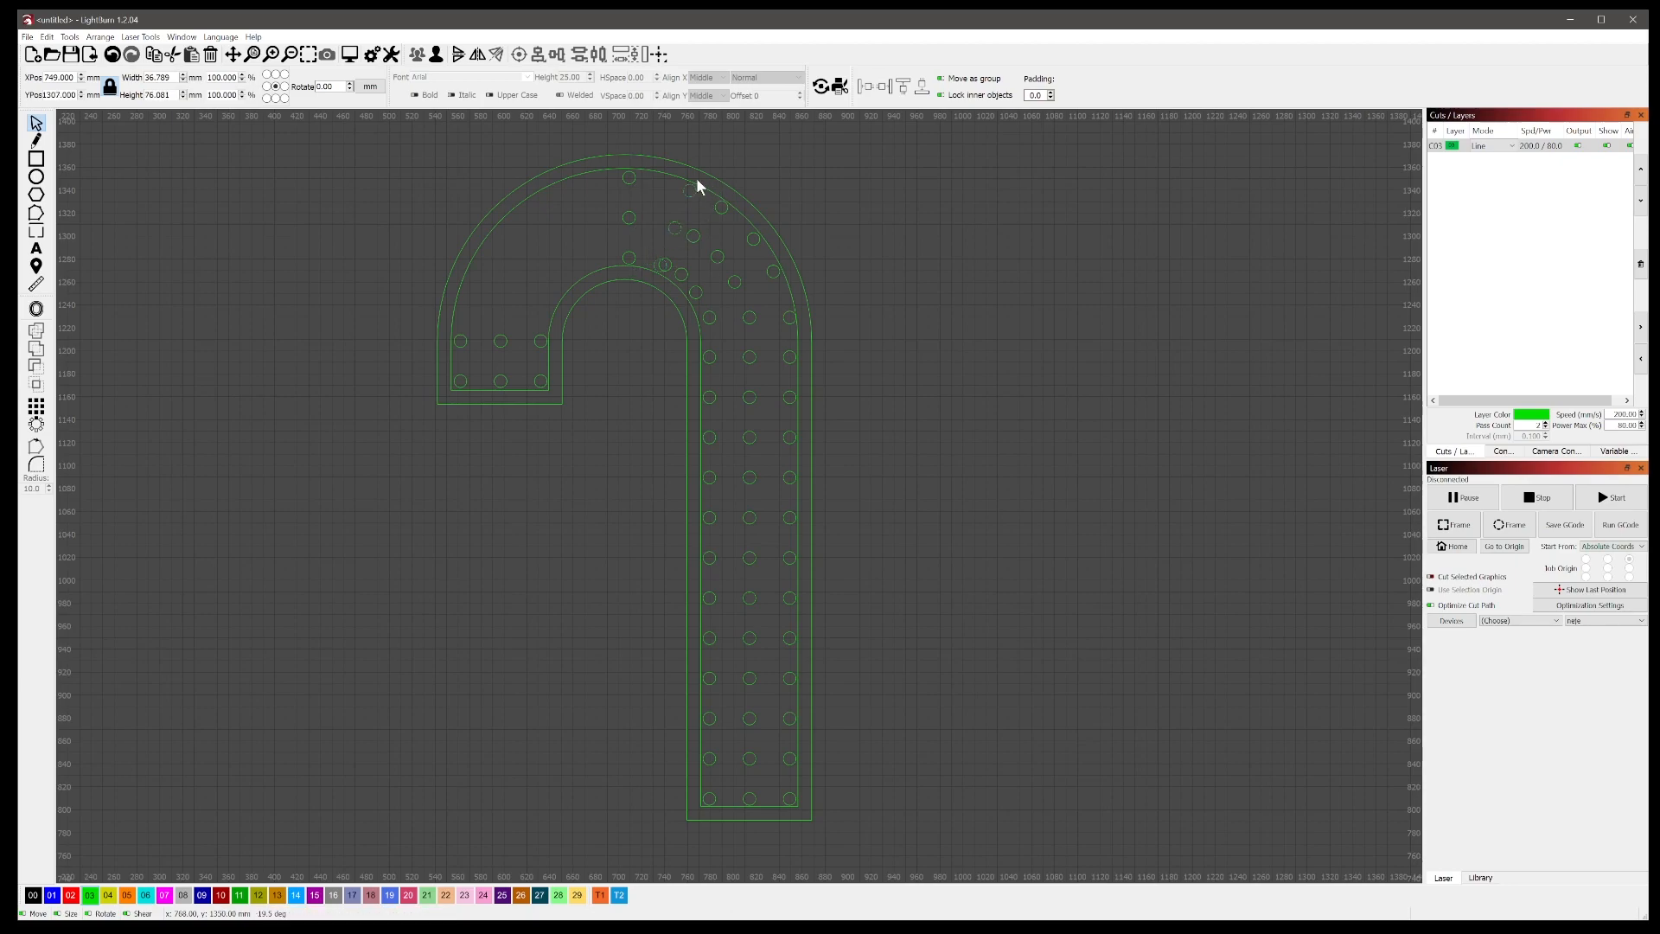
Step: Nudge the angled three-circle row on the short-end side of the arch to X 629, Y 1287 mm
{"action": "scroll", "coordinate": [697, 178], "scroll_direction": "up", "scroll_amount": 5}
{"action": "left_click", "coordinate": [749, 436]}
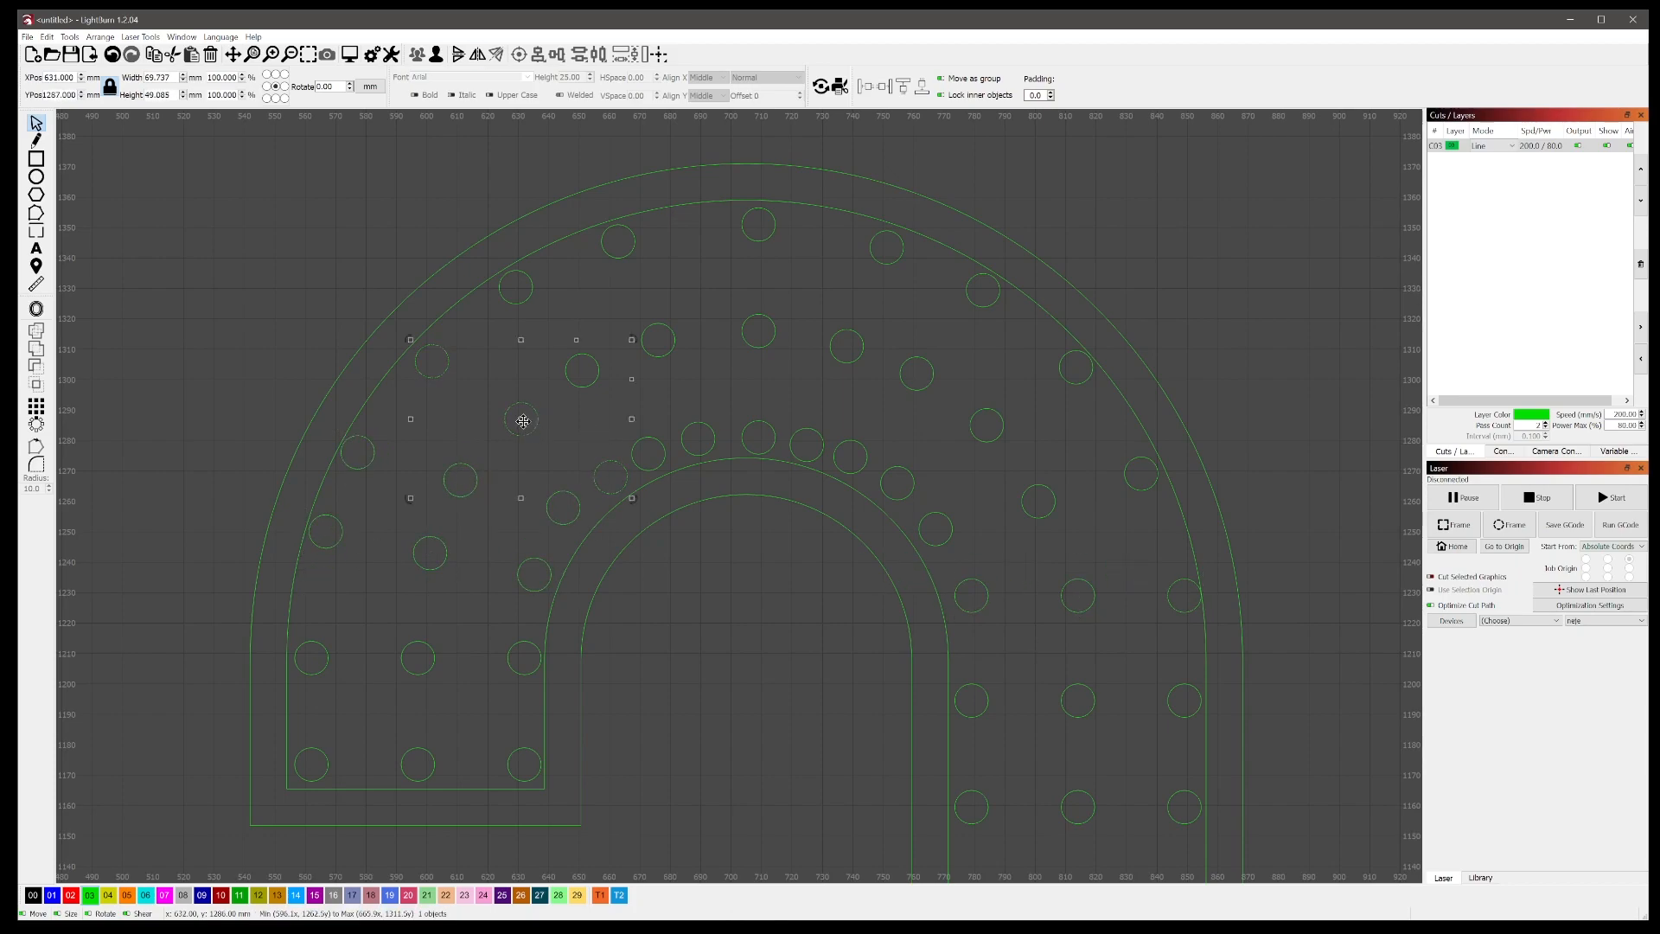
{"action": "key", "text": "Left"}
Step: Delete the inner offset outline of the candy cane, keeping the outer contour and the circles
{"action": "scroll", "coordinate": [783, 381], "scroll_direction": "down", "scroll_amount": 3}
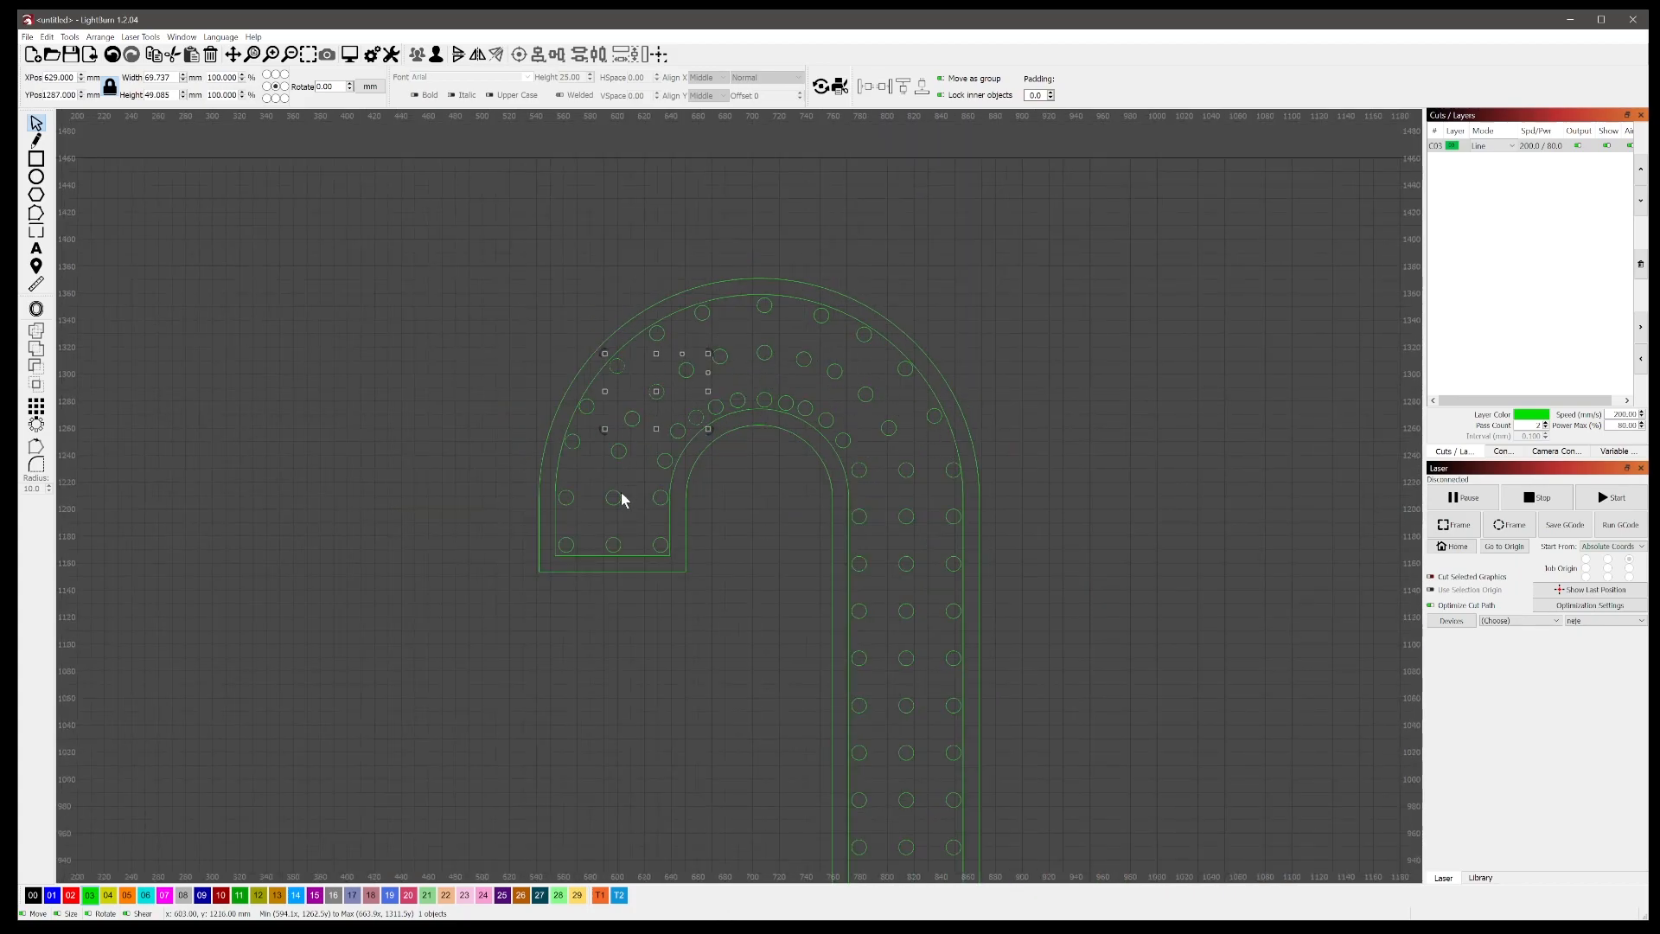
{"action": "scroll", "coordinate": [871, 453], "scroll_direction": "down", "scroll_amount": 4}
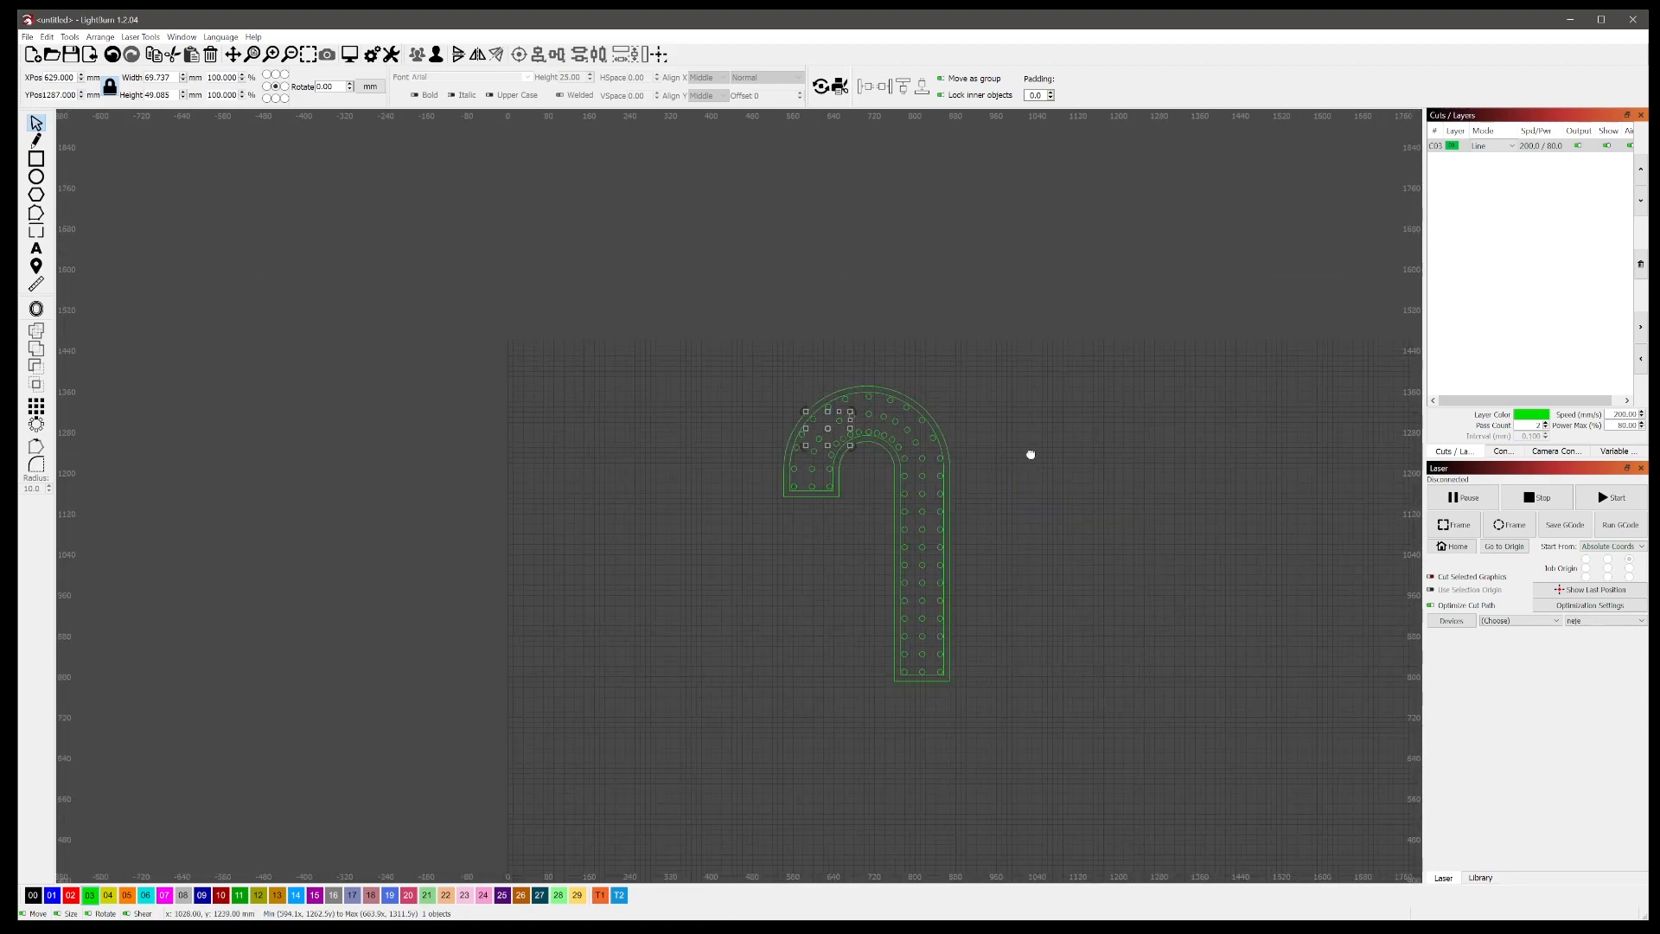
{"action": "scroll", "coordinate": [956, 448], "scroll_direction": "up", "scroll_amount": 4}
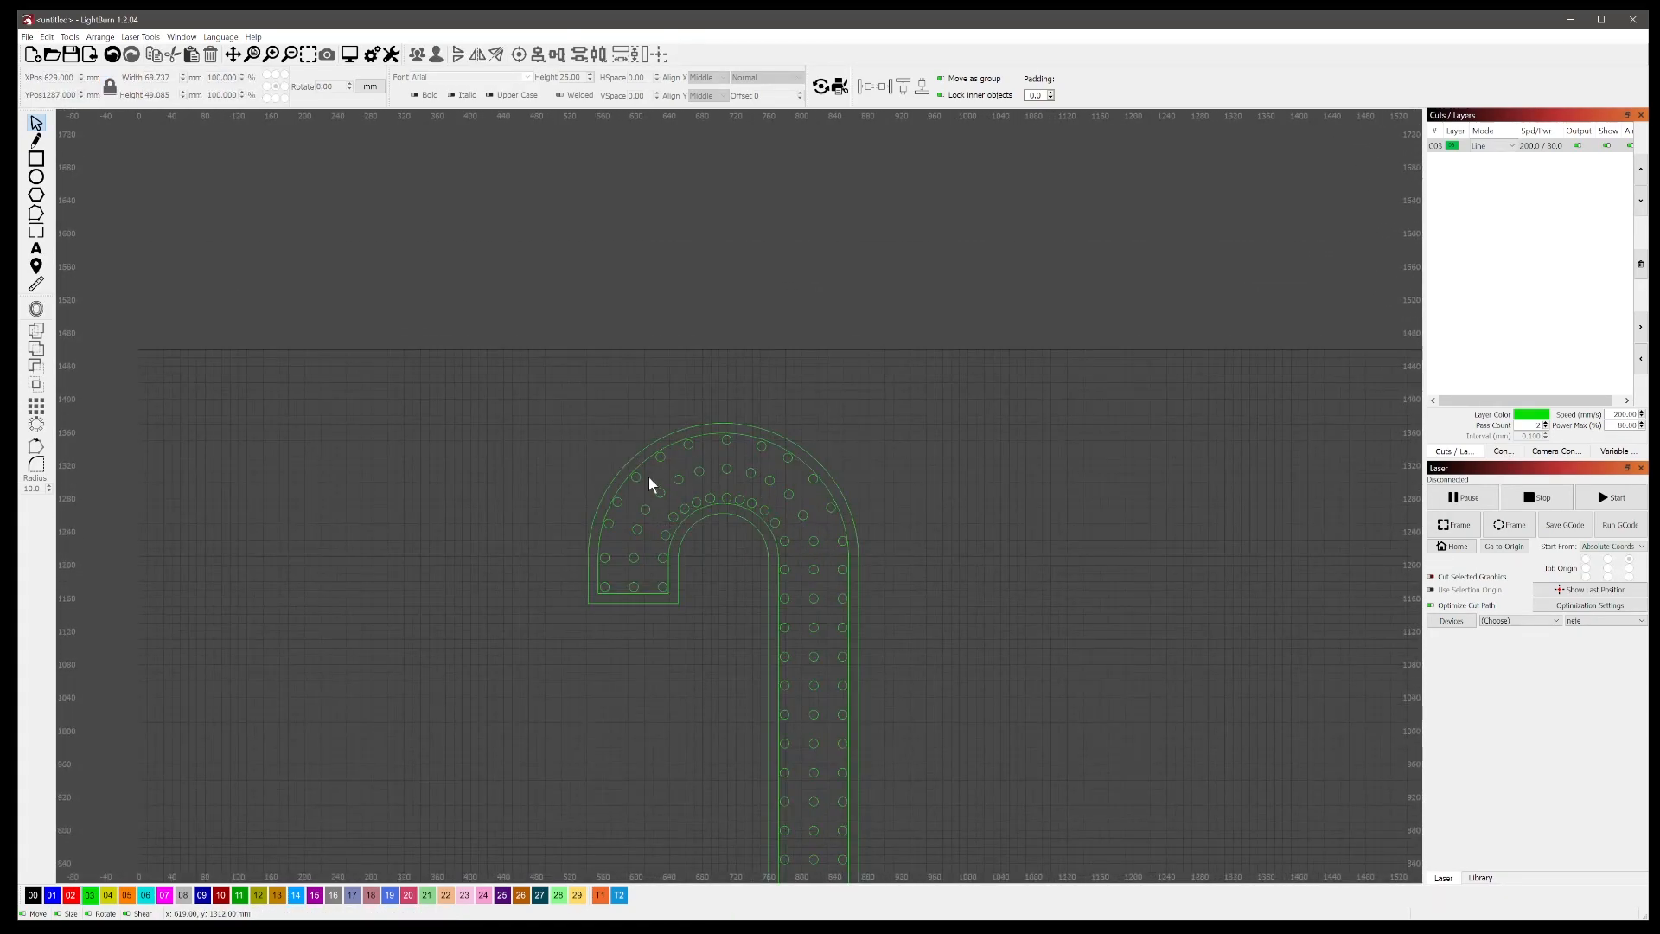
{"action": "scroll", "coordinate": [917, 495], "scroll_direction": "down", "scroll_amount": 2}
{"action": "scroll", "coordinate": [868, 497], "scroll_direction": "up", "scroll_amount": 3}
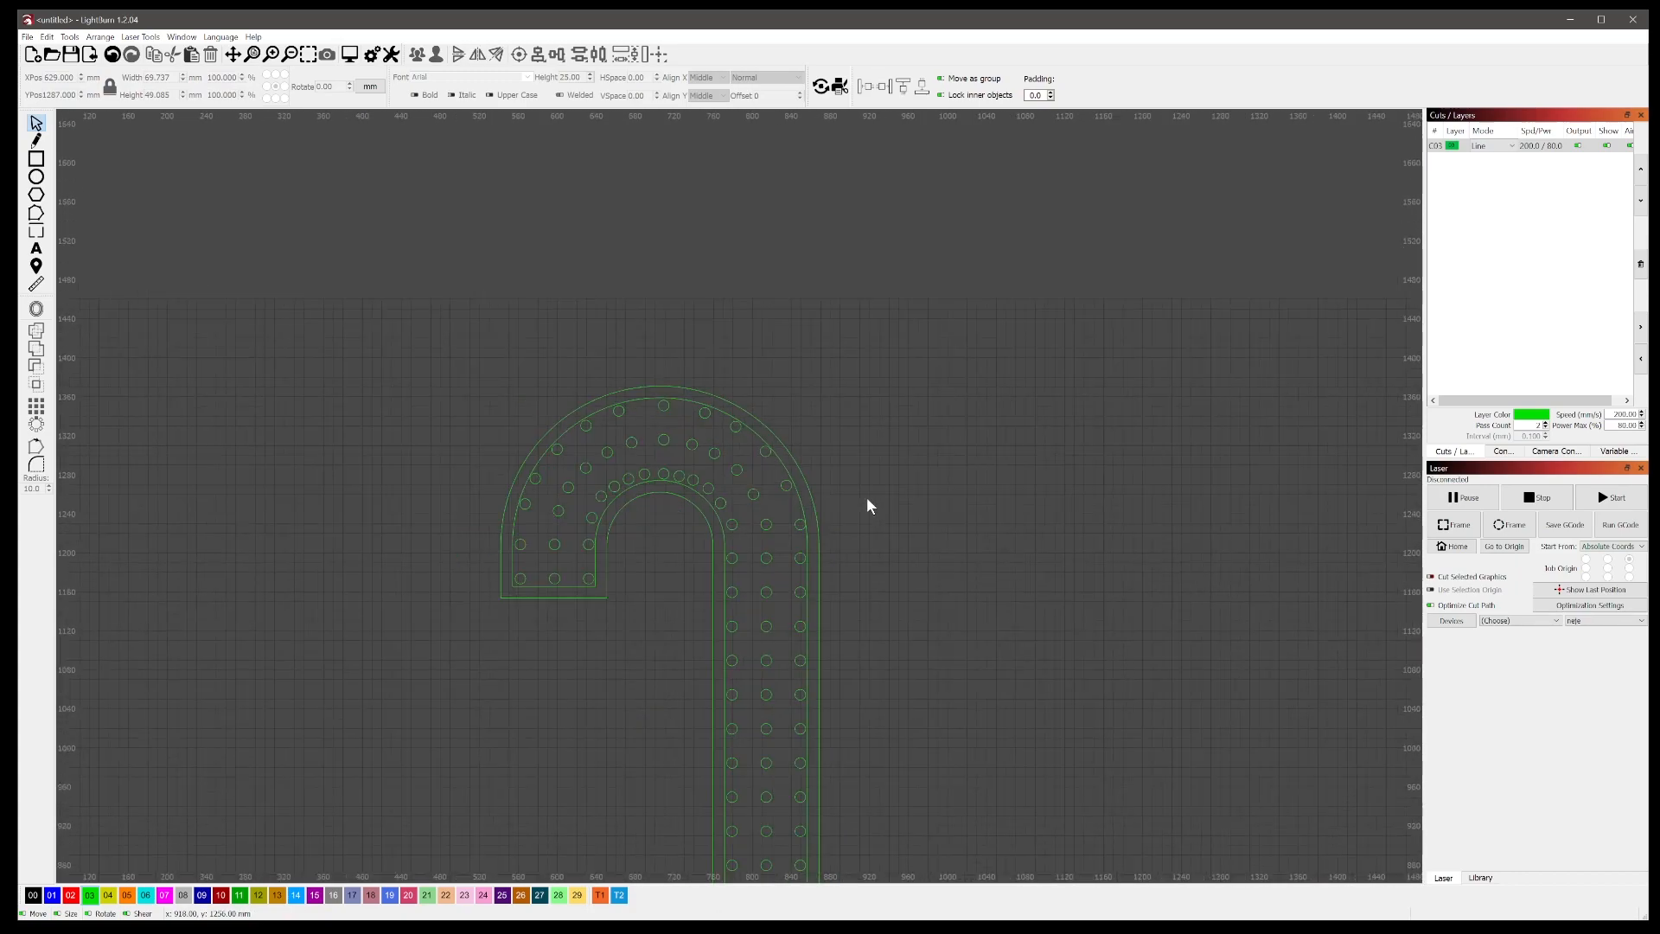
{"action": "left_click", "coordinate": [802, 501]}
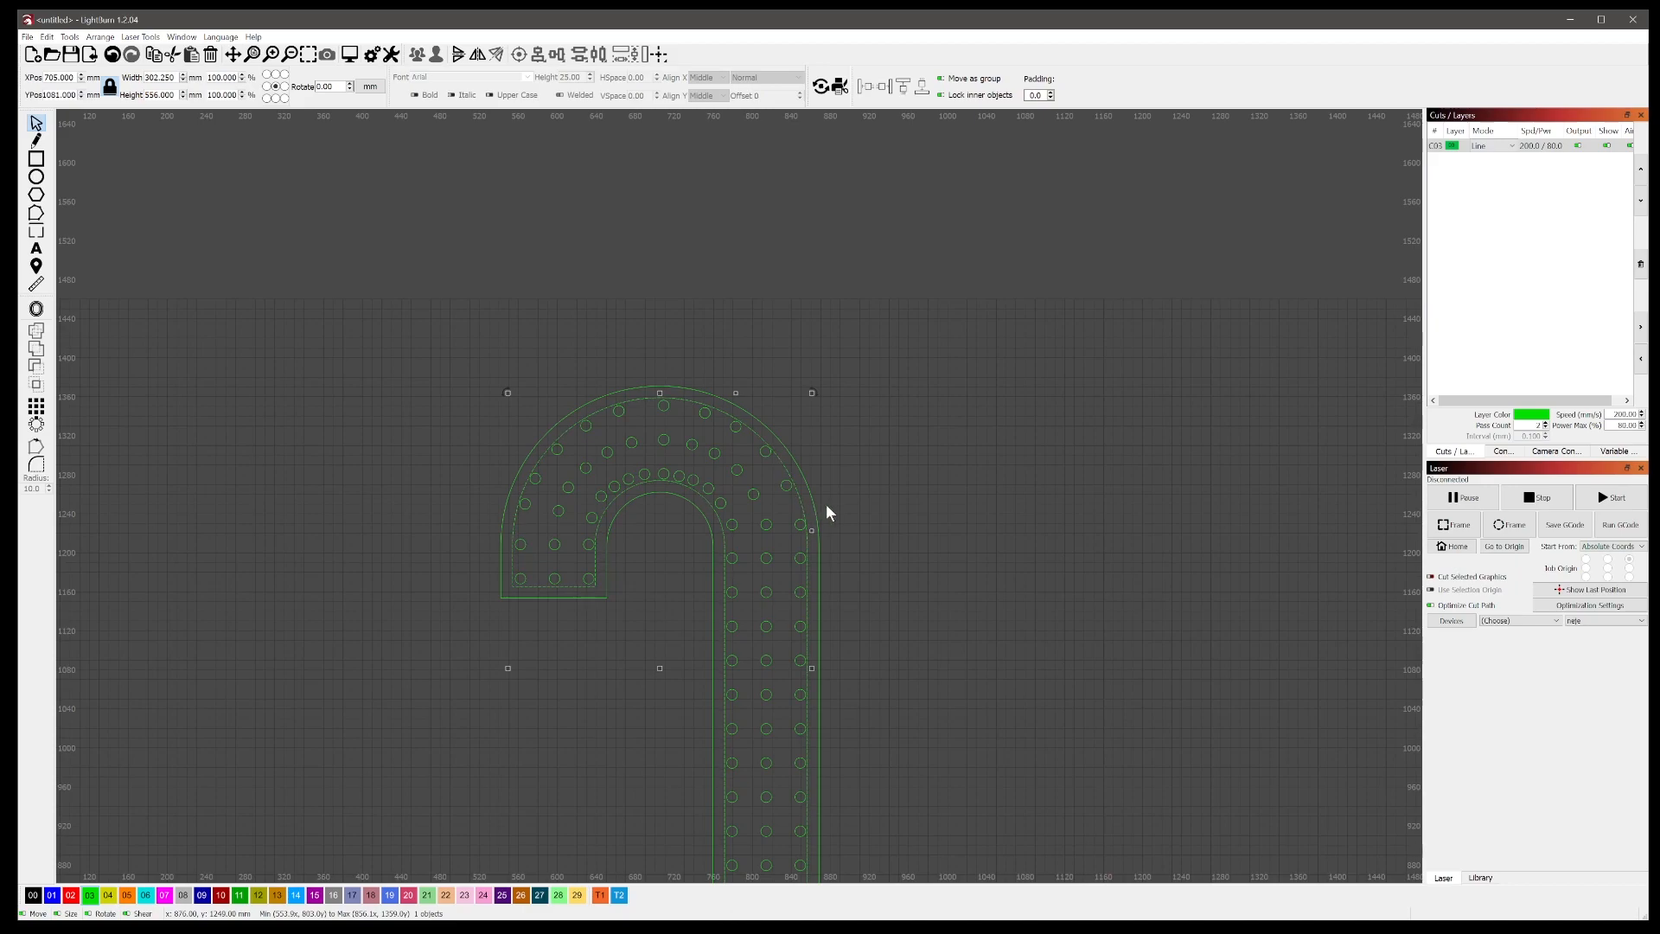
{"action": "left_click", "coordinate": [824, 509]}
{"action": "scroll", "coordinate": [882, 514], "scroll_direction": "down", "scroll_amount": 2}
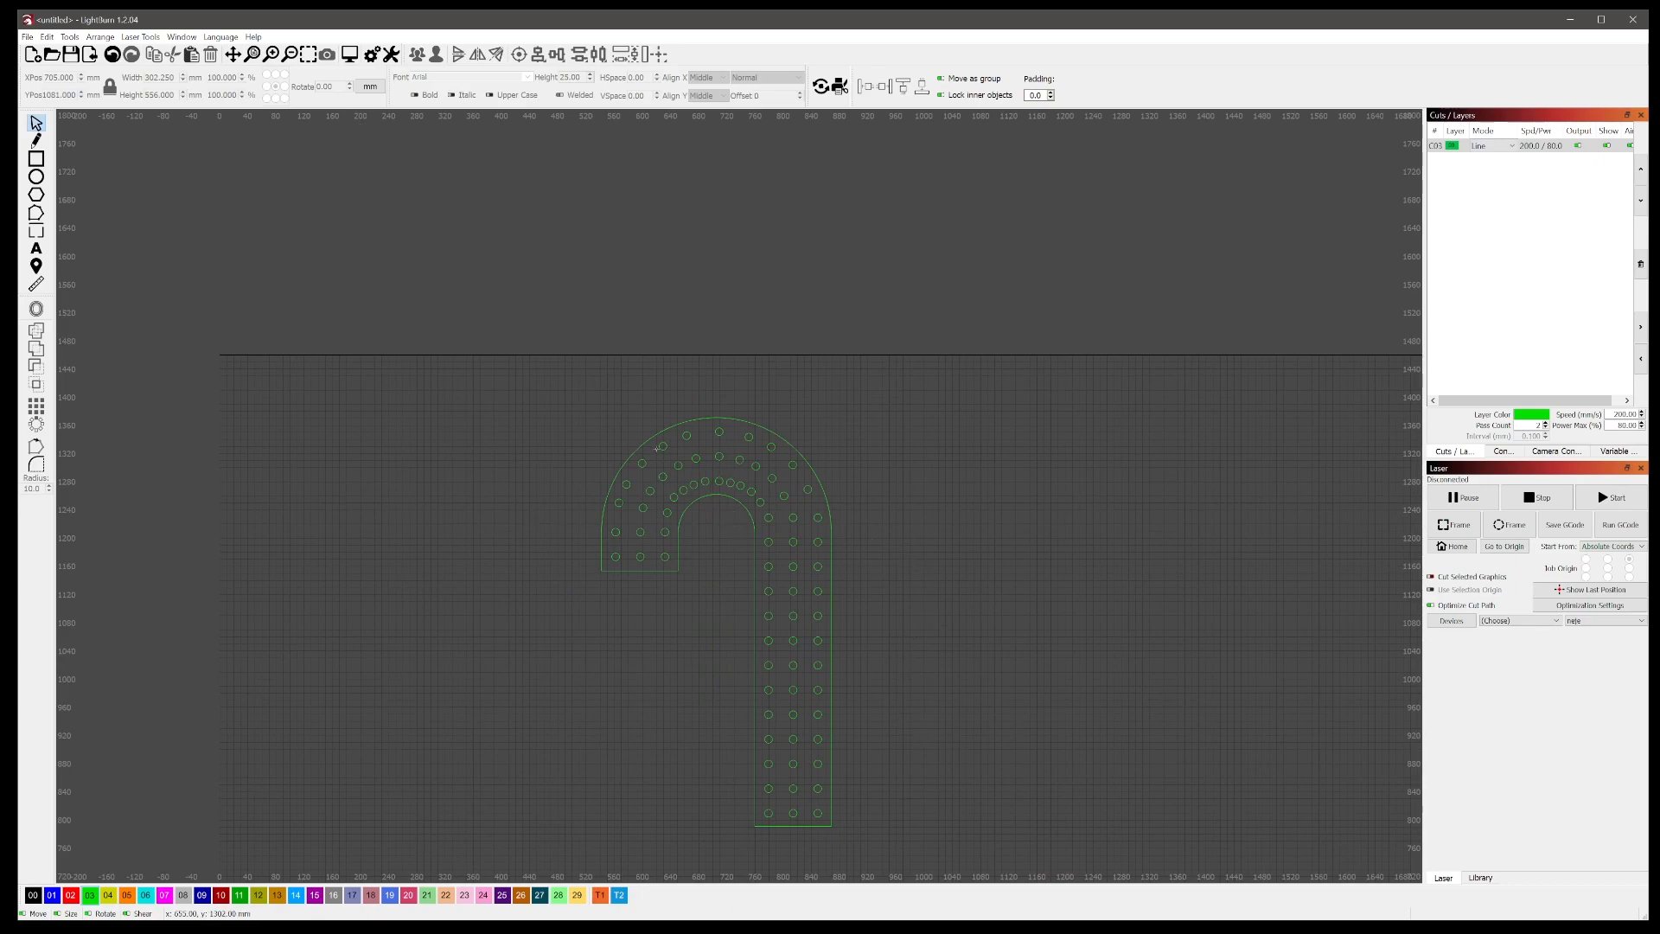
Step: Preview the candy cane's laser cut paths
{"action": "left_click", "coordinate": [351, 57]}
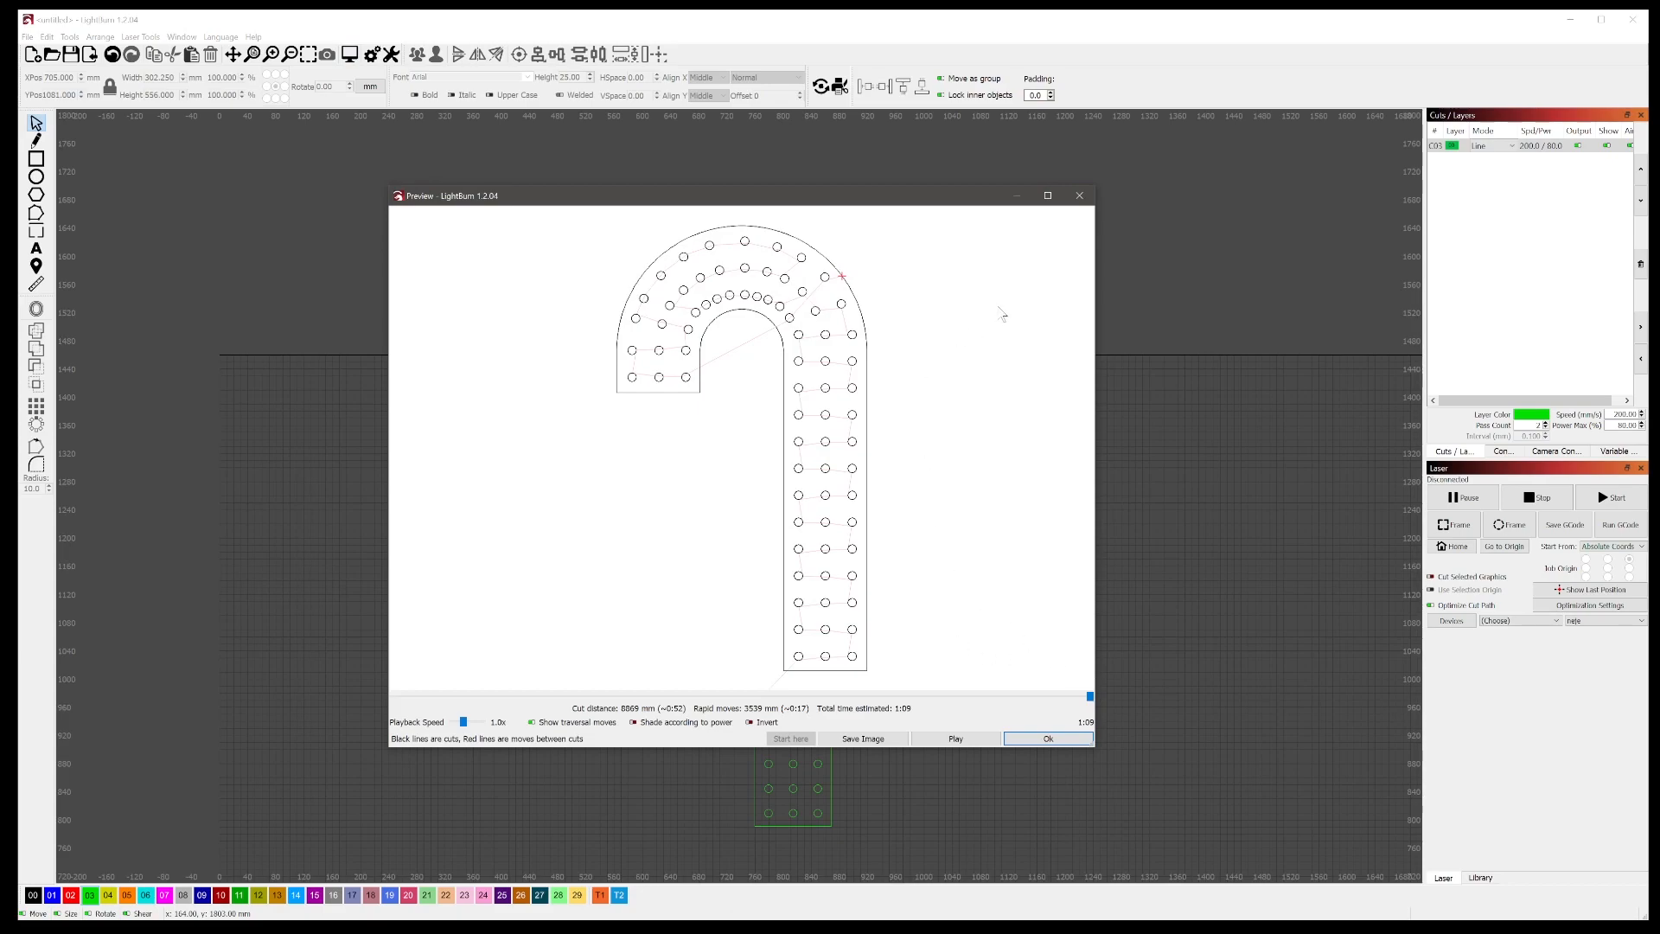
{"action": "left_click", "coordinate": [1079, 197]}
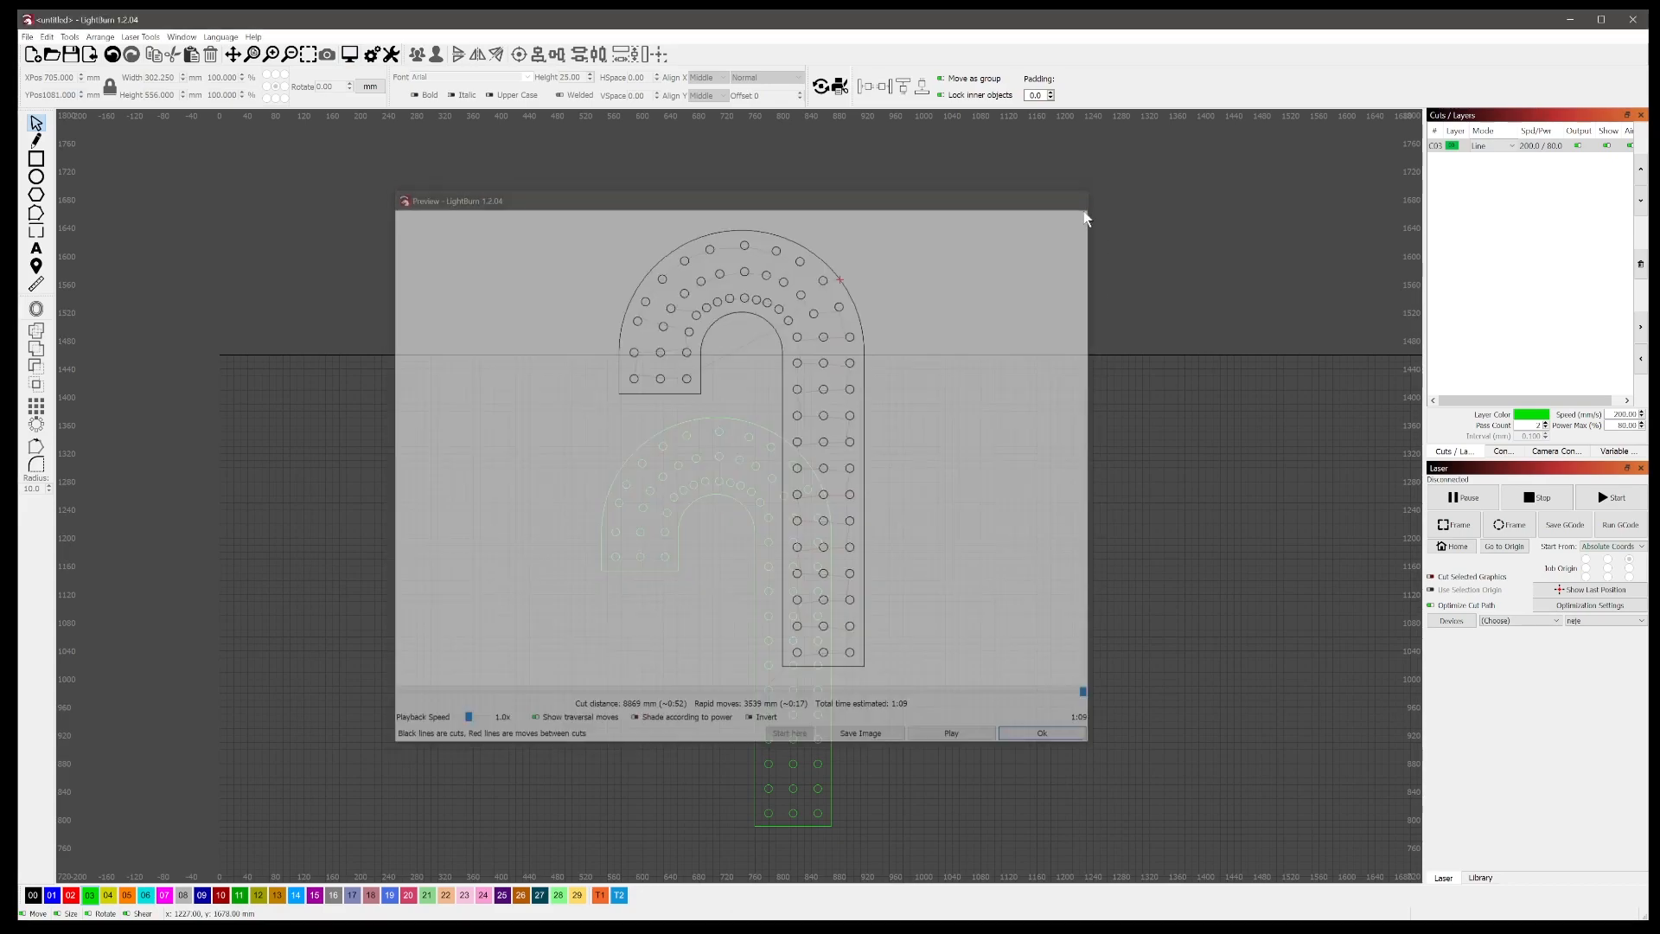
Step: Delete the entire candy cane design from the workspace
{"action": "scroll", "coordinate": [934, 536], "scroll_direction": "down", "scroll_amount": 2}
{"action": "left_click_drag", "start_coordinate": [982, 674], "coordinate": [860, 635]}
{"action": "left_click_drag", "start_coordinate": [795, 693], "coordinate": [522, 358]}
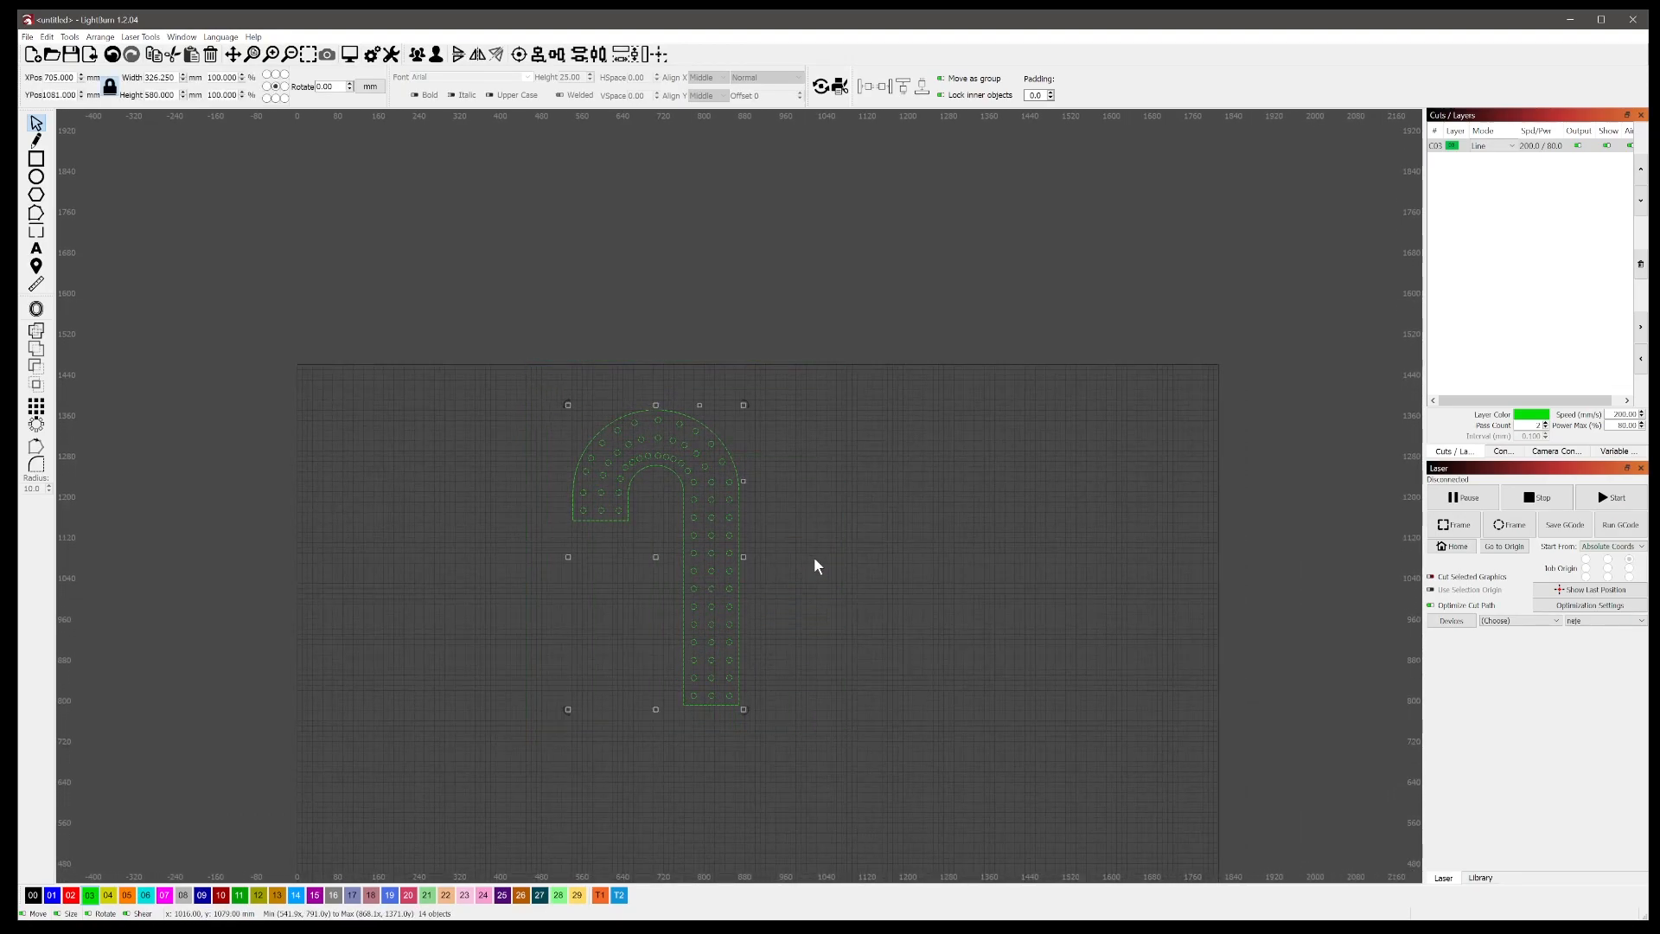
{"action": "key", "text": "Delete"}
Step: Draw a circle in the empty workspace at X 306, Y 1140.5 mm and set its width and height to 11 mm
{"action": "left_click_drag", "start_coordinate": [728, 545], "coordinate": [689, 445]}
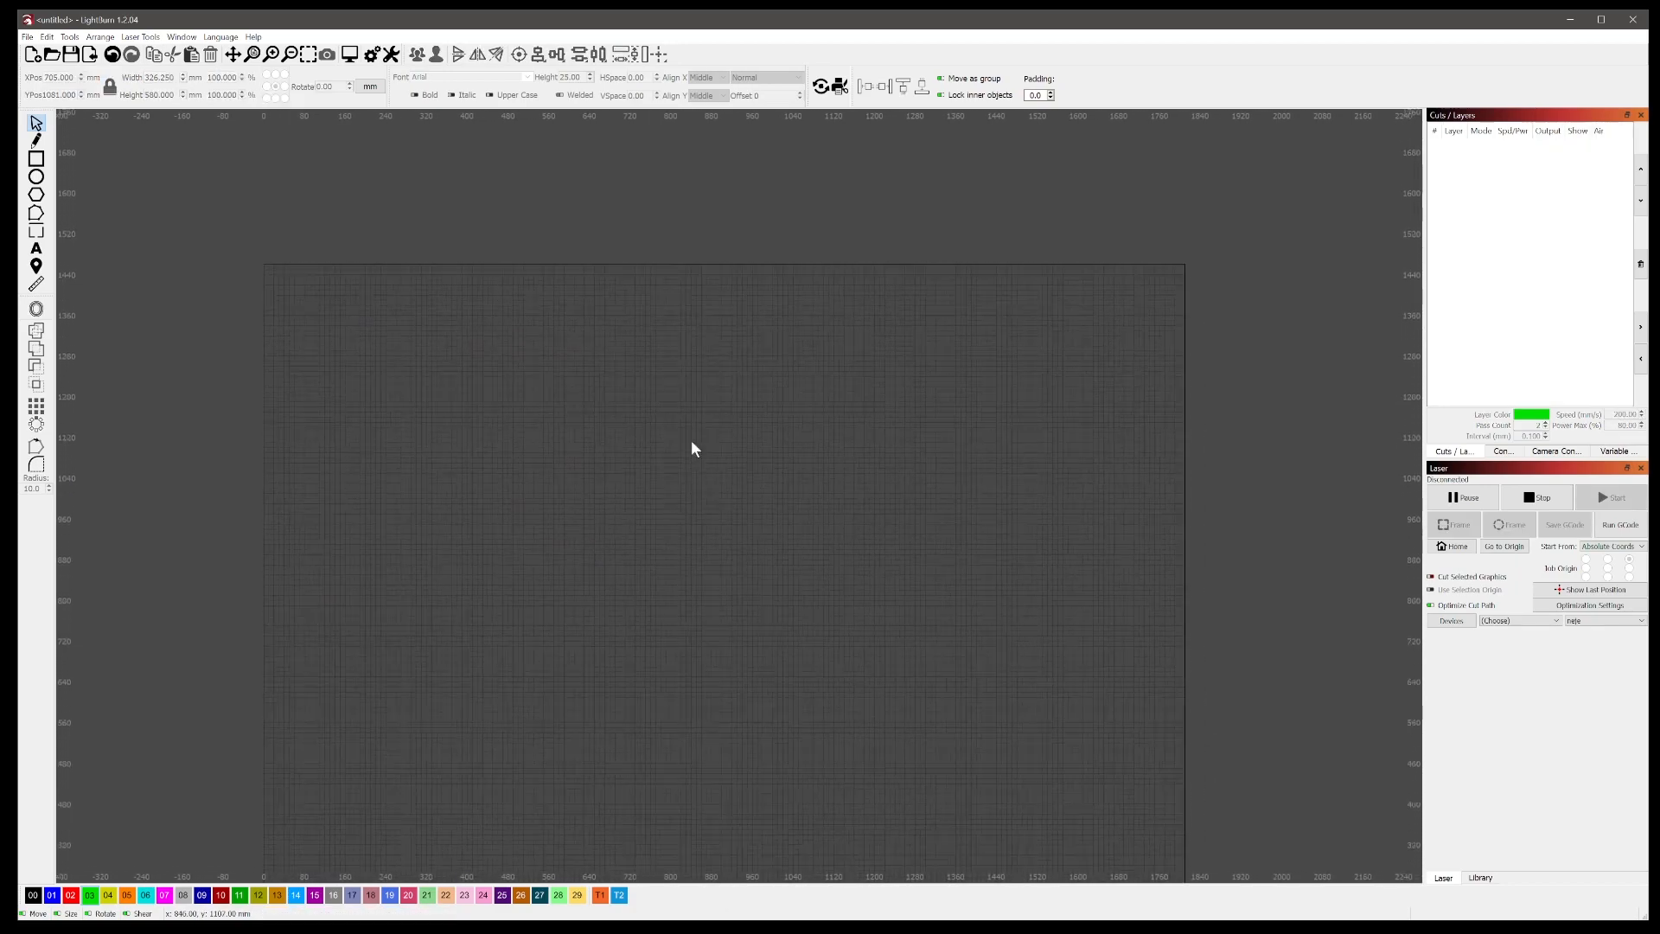
{"action": "left_click", "coordinate": [36, 176]}
{"action": "left_click_drag", "start_coordinate": [423, 430], "coordinate": [428, 434]}
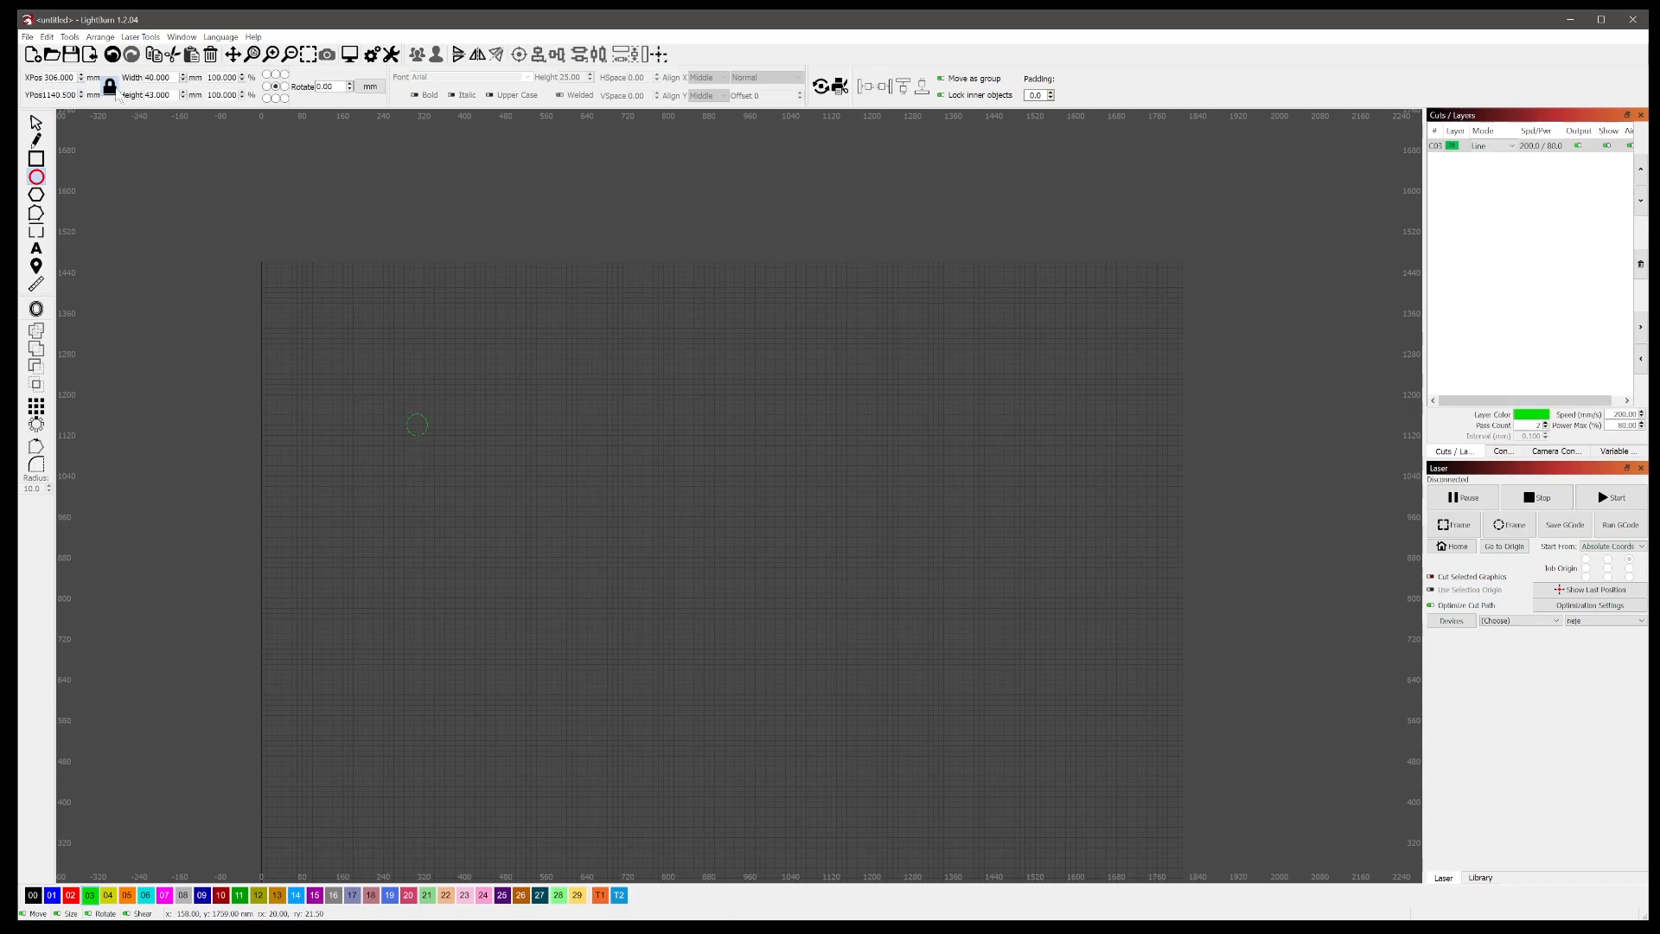
{"action": "left_click_drag", "start_coordinate": [173, 77], "coordinate": [125, 78]}
{"action": "type", "text": "11"}
{"action": "left_click_drag", "start_coordinate": [171, 94], "coordinate": [113, 94]}
{"action": "type", "text": "11"}
{"action": "key", "text": "Return"}
Step: Create a grid array of the circle with 12 columns, 1 row and 24 mm spacing between edges
{"action": "scroll", "coordinate": [397, 416], "scroll_direction": "up", "scroll_amount": 6}
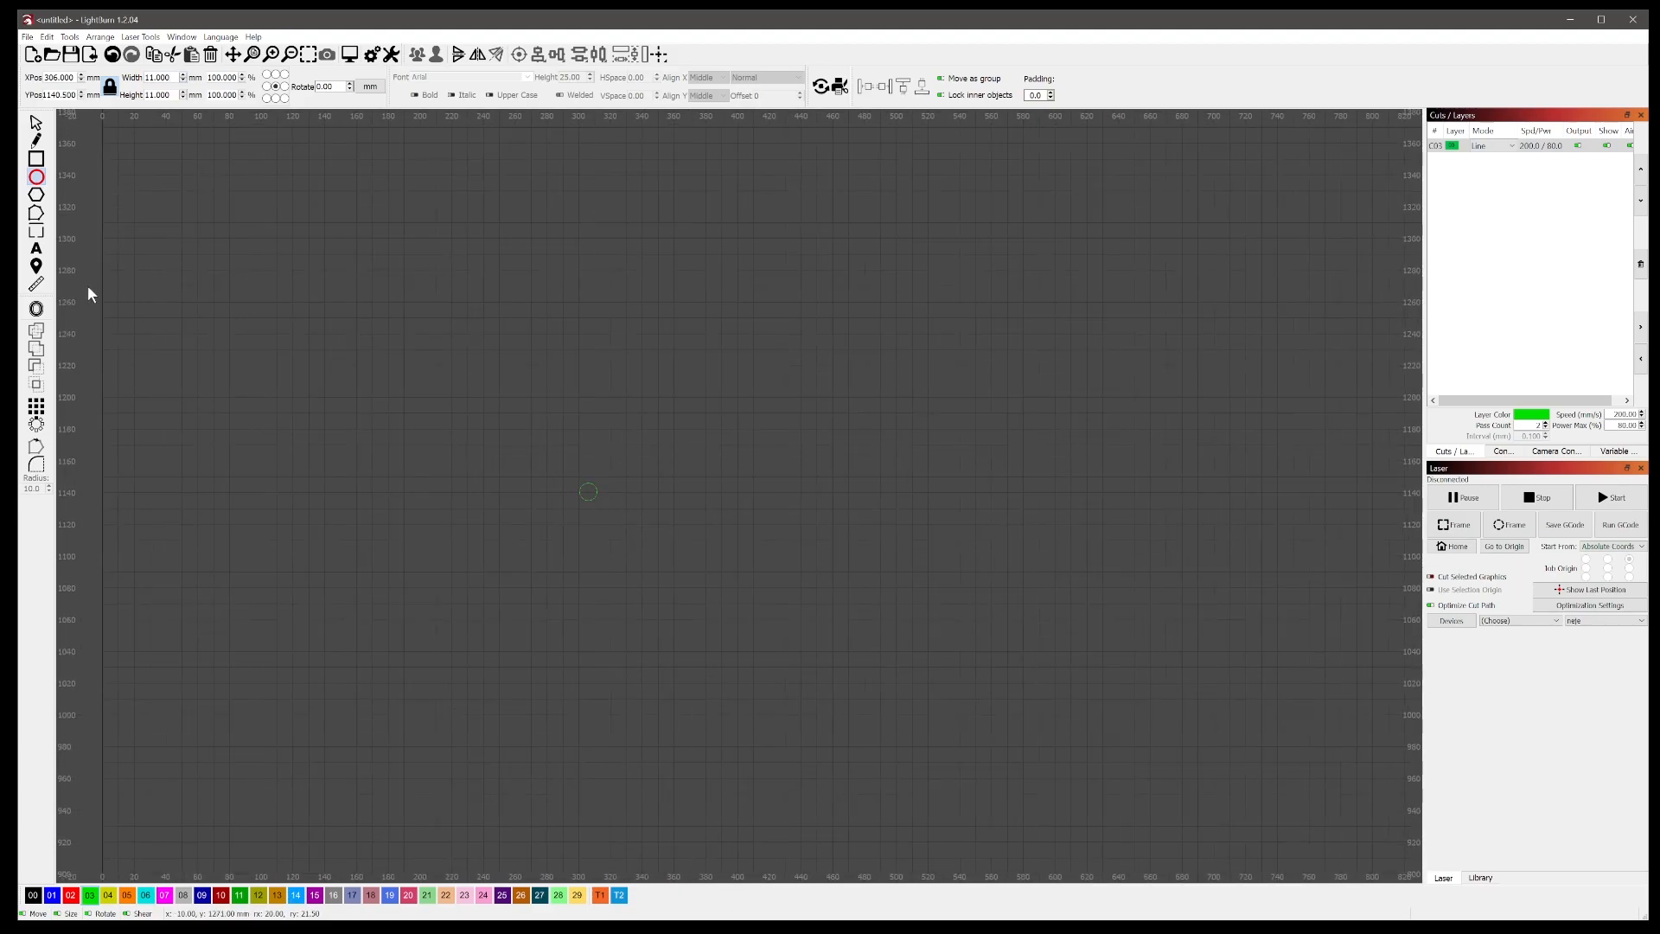
{"action": "left_click", "coordinate": [36, 123]}
{"action": "left_click", "coordinate": [36, 406]}
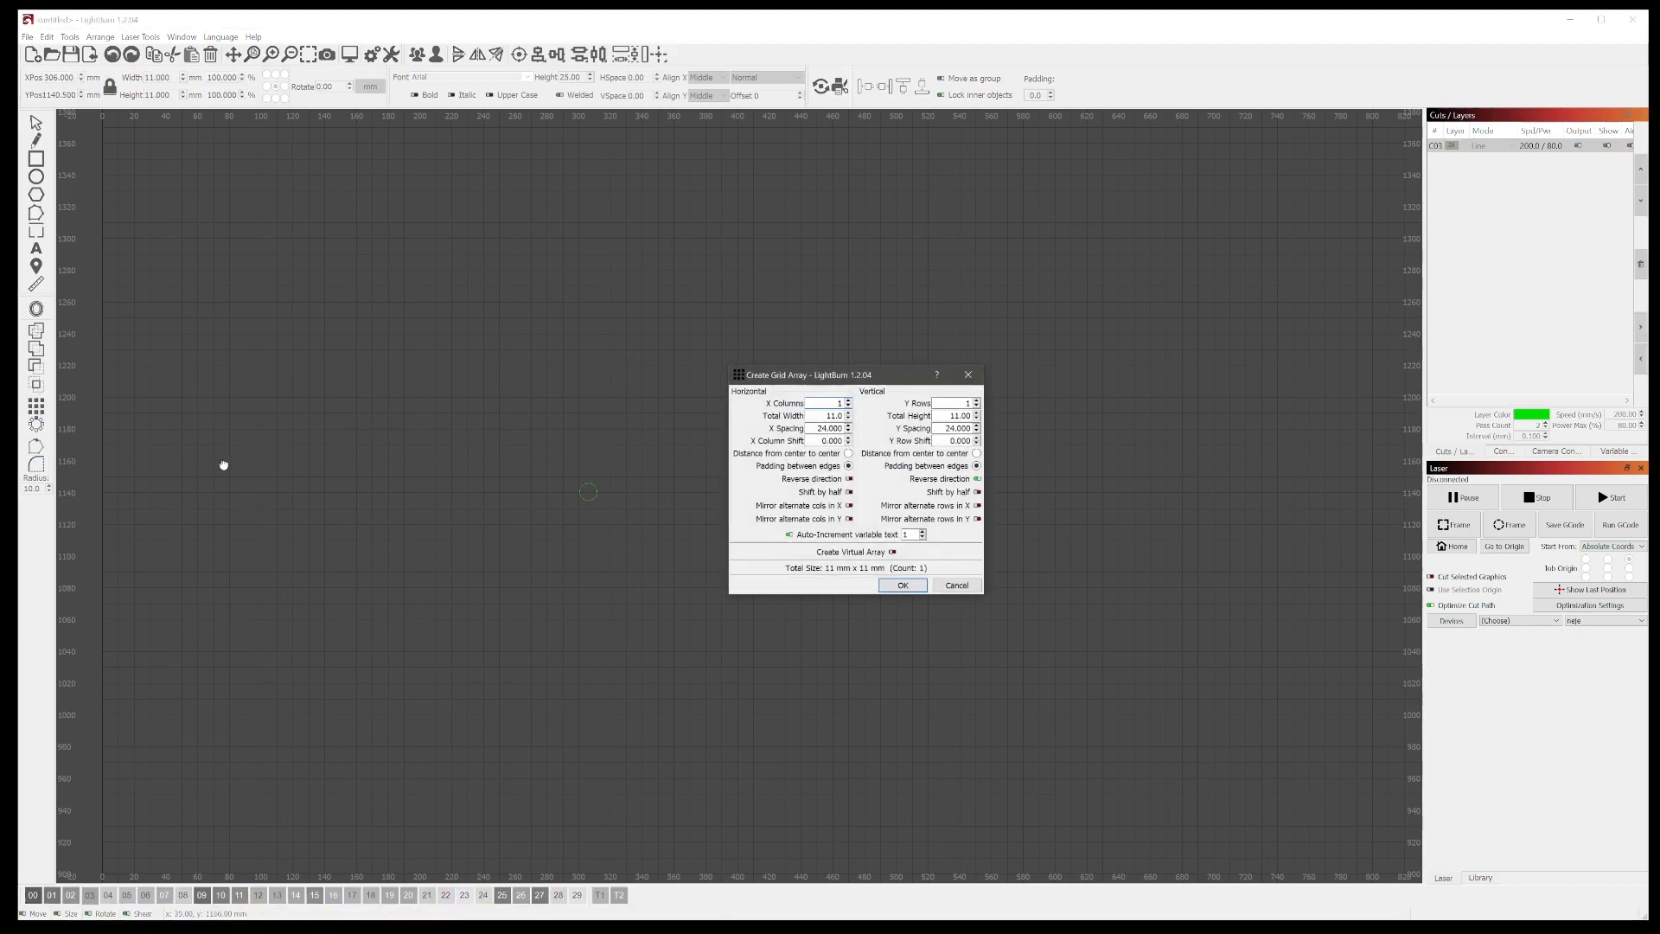
{"action": "left_click_drag", "start_coordinate": [821, 374], "coordinate": [769, 500]}
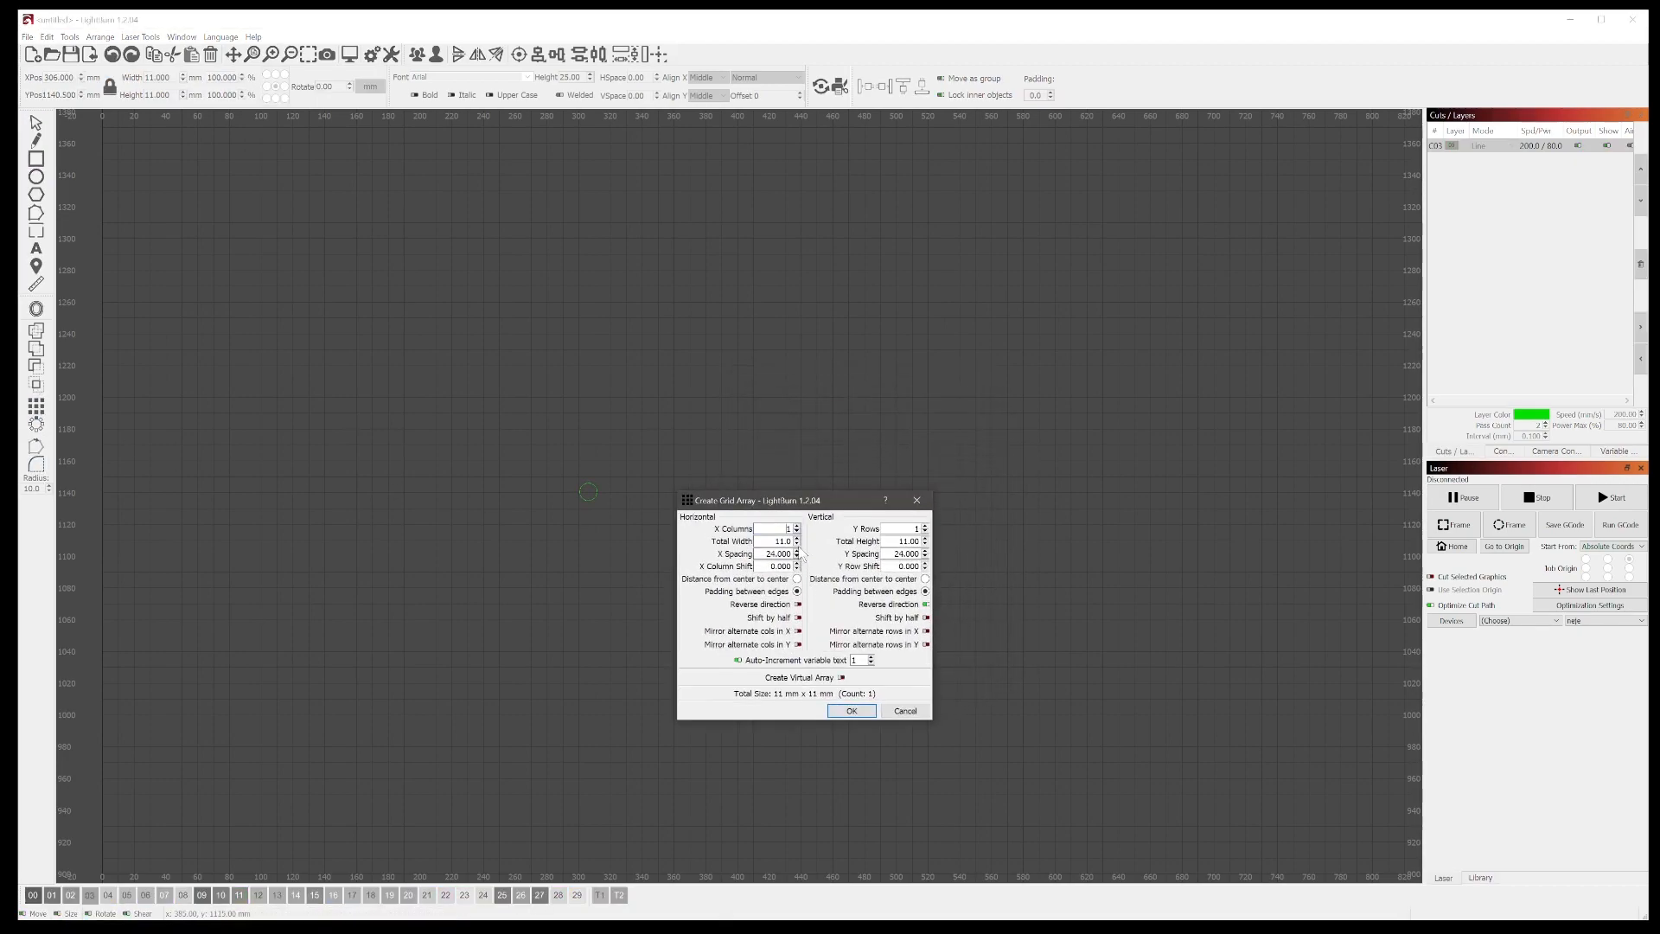
{"action": "left_click", "coordinate": [797, 526]}
{"action": "left_click_drag", "start_coordinate": [793, 503], "coordinate": [782, 591]}
{"action": "scroll", "coordinate": [790, 617], "scroll_direction": "up", "scroll_amount": 8}
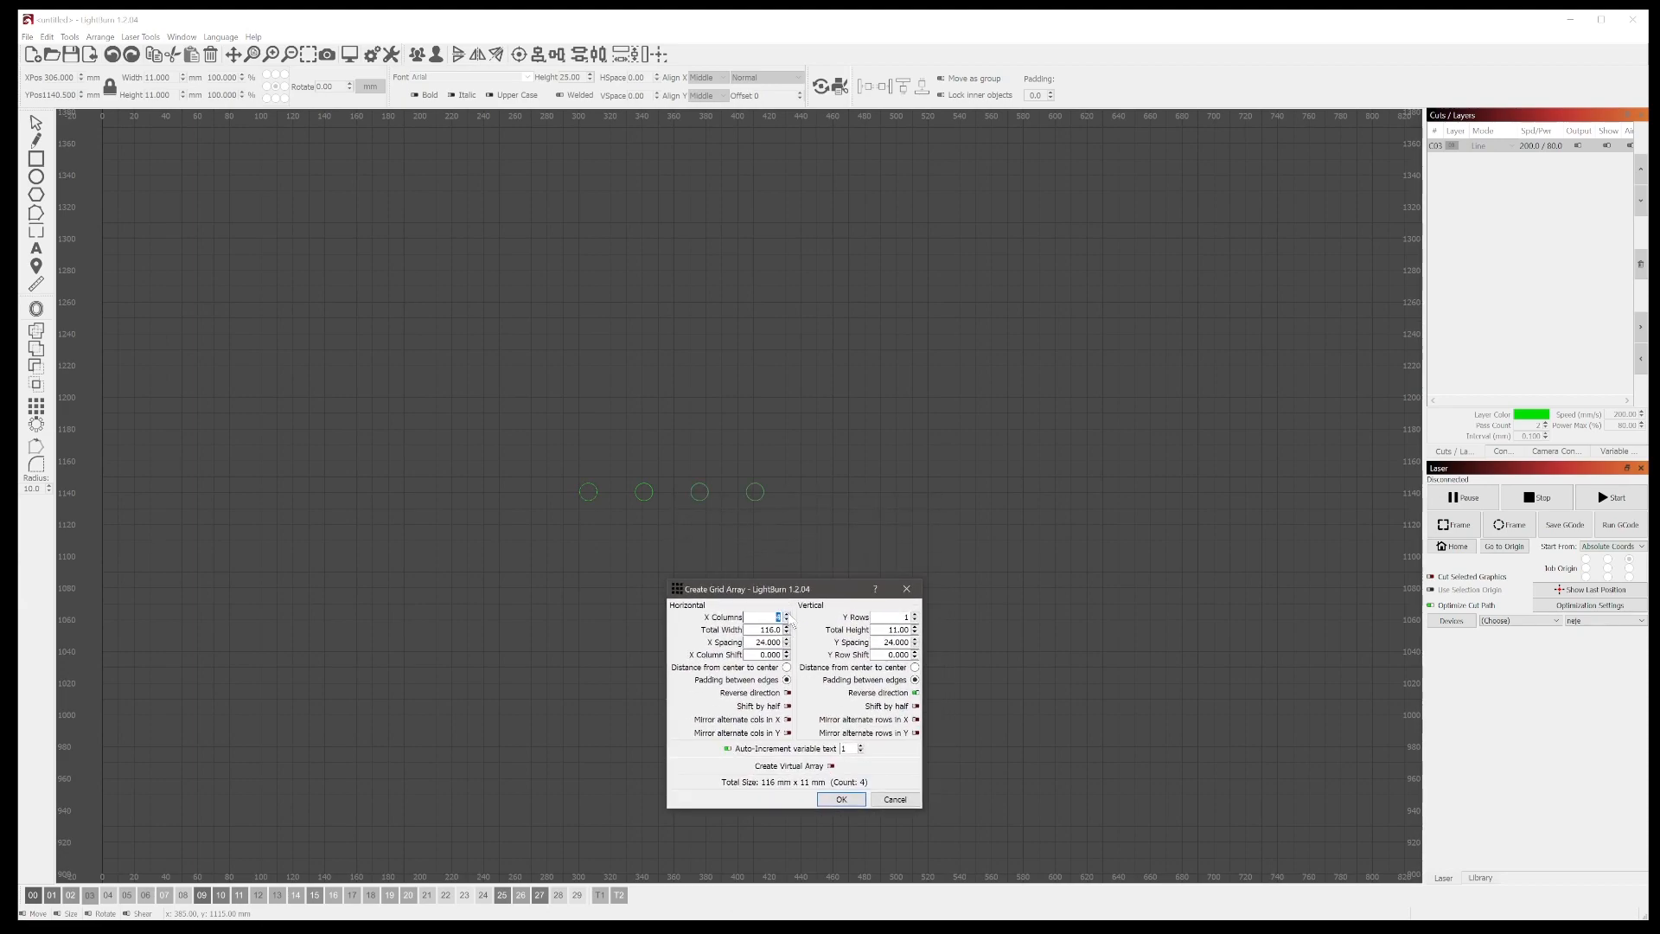
{"action": "scroll", "coordinate": [792, 619], "scroll_direction": "up", "scroll_amount": 1}
{"action": "scroll", "coordinate": [792, 619], "scroll_direction": "up", "scroll_amount": 1}
{"action": "left_click", "coordinate": [841, 798]}
Step: Create a circular array of the whole circle row with 10 rotated copies over 360 degrees, centred on the last selected circle
{"action": "key", "text": "ctrl+a"}
{"action": "scroll", "coordinate": [639, 411], "scroll_direction": "down", "scroll_amount": 3}
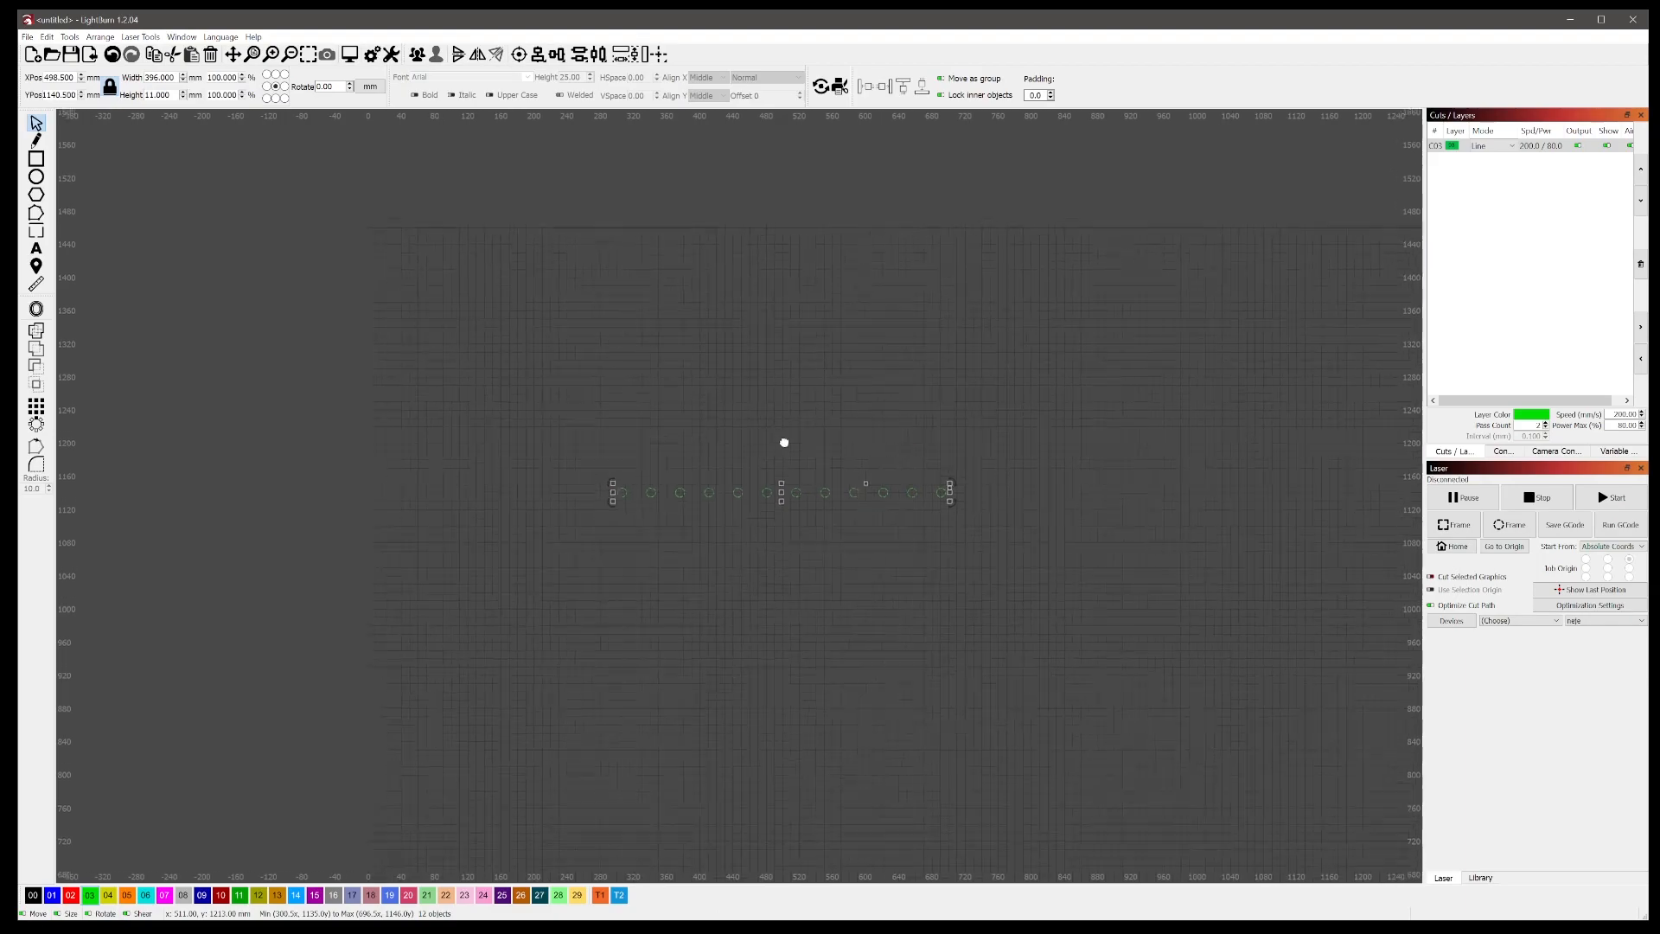
{"action": "left_click", "coordinate": [36, 424]}
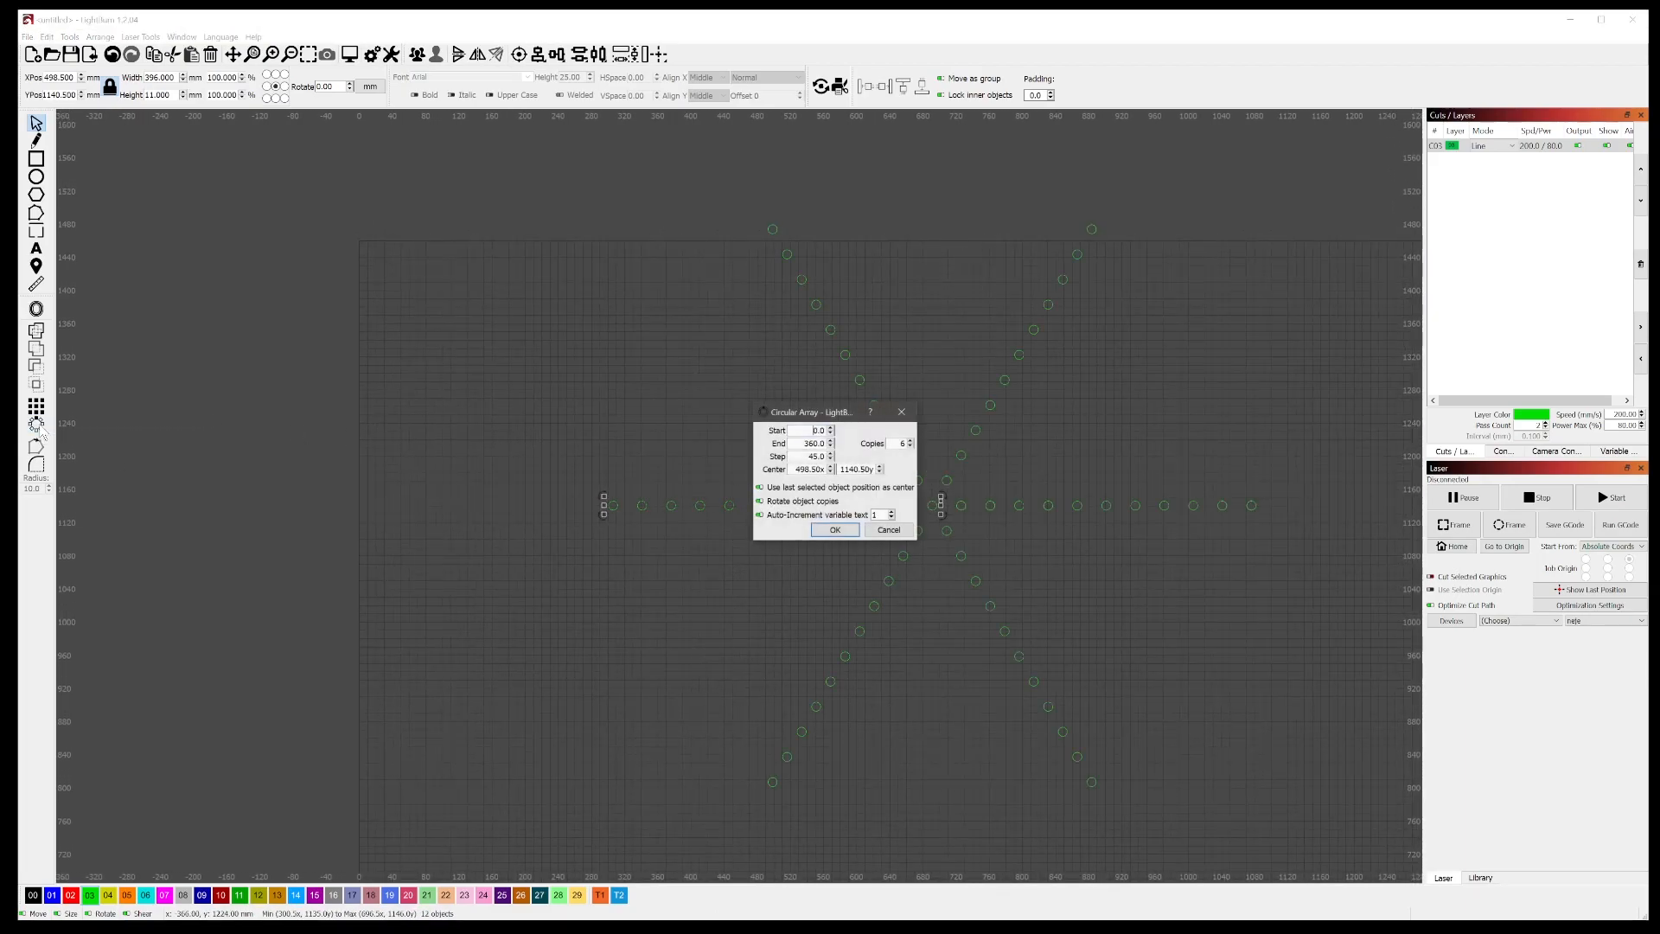
{"action": "left_click_drag", "start_coordinate": [840, 414], "coordinate": [508, 342]}
{"action": "left_click", "coordinate": [586, 369]}
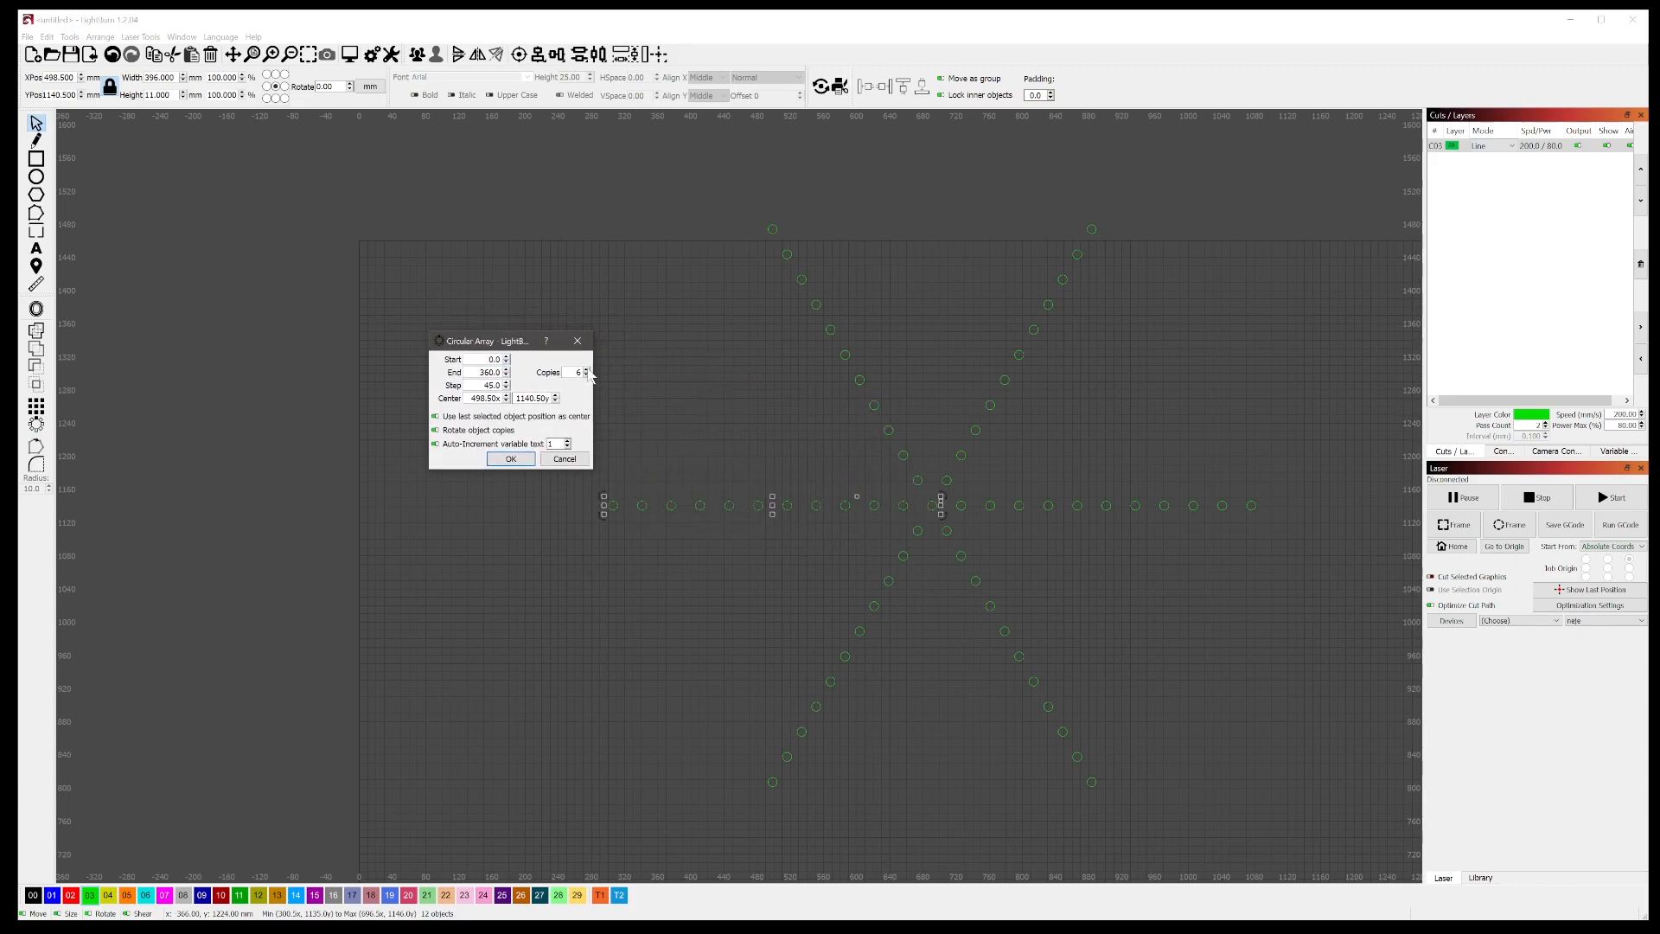
{"action": "left_click", "coordinate": [586, 369]}
{"action": "left_click", "coordinate": [586, 370]}
{"action": "left_click", "coordinate": [586, 369]}
{"action": "left_click", "coordinate": [587, 369]}
{"action": "left_click", "coordinate": [587, 369]}
{"action": "left_click", "coordinate": [587, 369]}
{"action": "left_click", "coordinate": [587, 369]}
{"action": "left_click", "coordinate": [587, 376]}
{"action": "left_click", "coordinate": [587, 376]}
{"action": "left_click", "coordinate": [587, 376]}
{"action": "left_click", "coordinate": [587, 376]}
{"action": "left_click", "coordinate": [510, 459]}
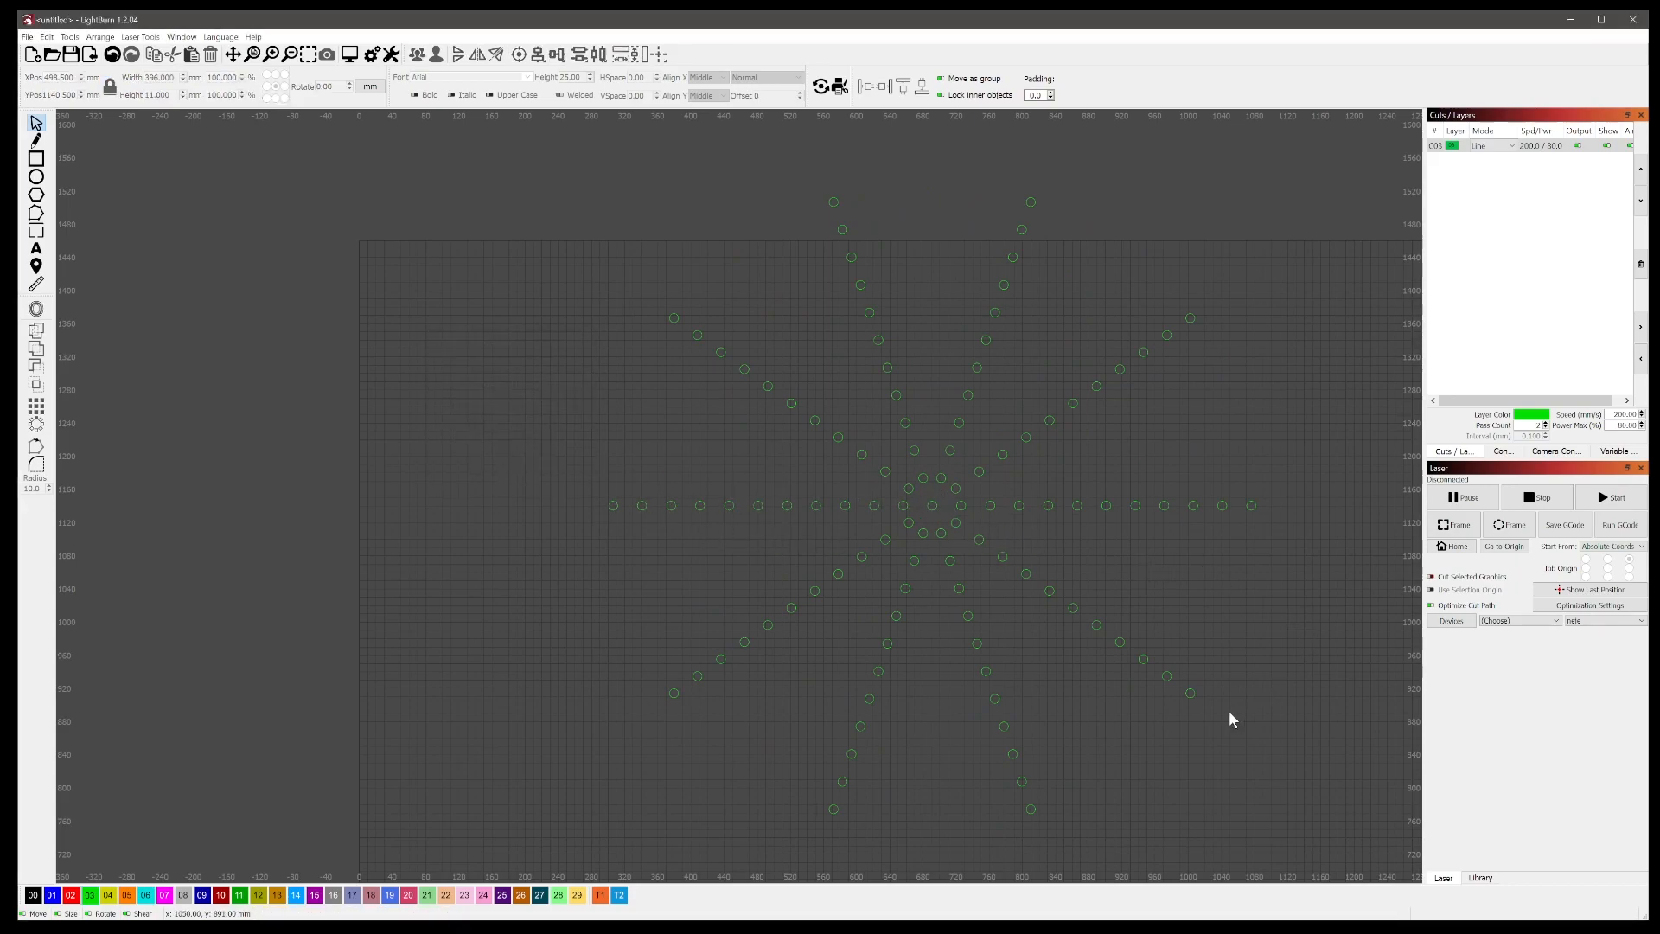
Step: Group all circles of the radial array and move the group to X 629, Y 1014 mm
{"action": "left_click_drag", "start_coordinate": [1259, 837], "coordinate": [564, 135]}
{"action": "left_click_drag", "start_coordinate": [927, 510], "coordinate": [837, 543]}
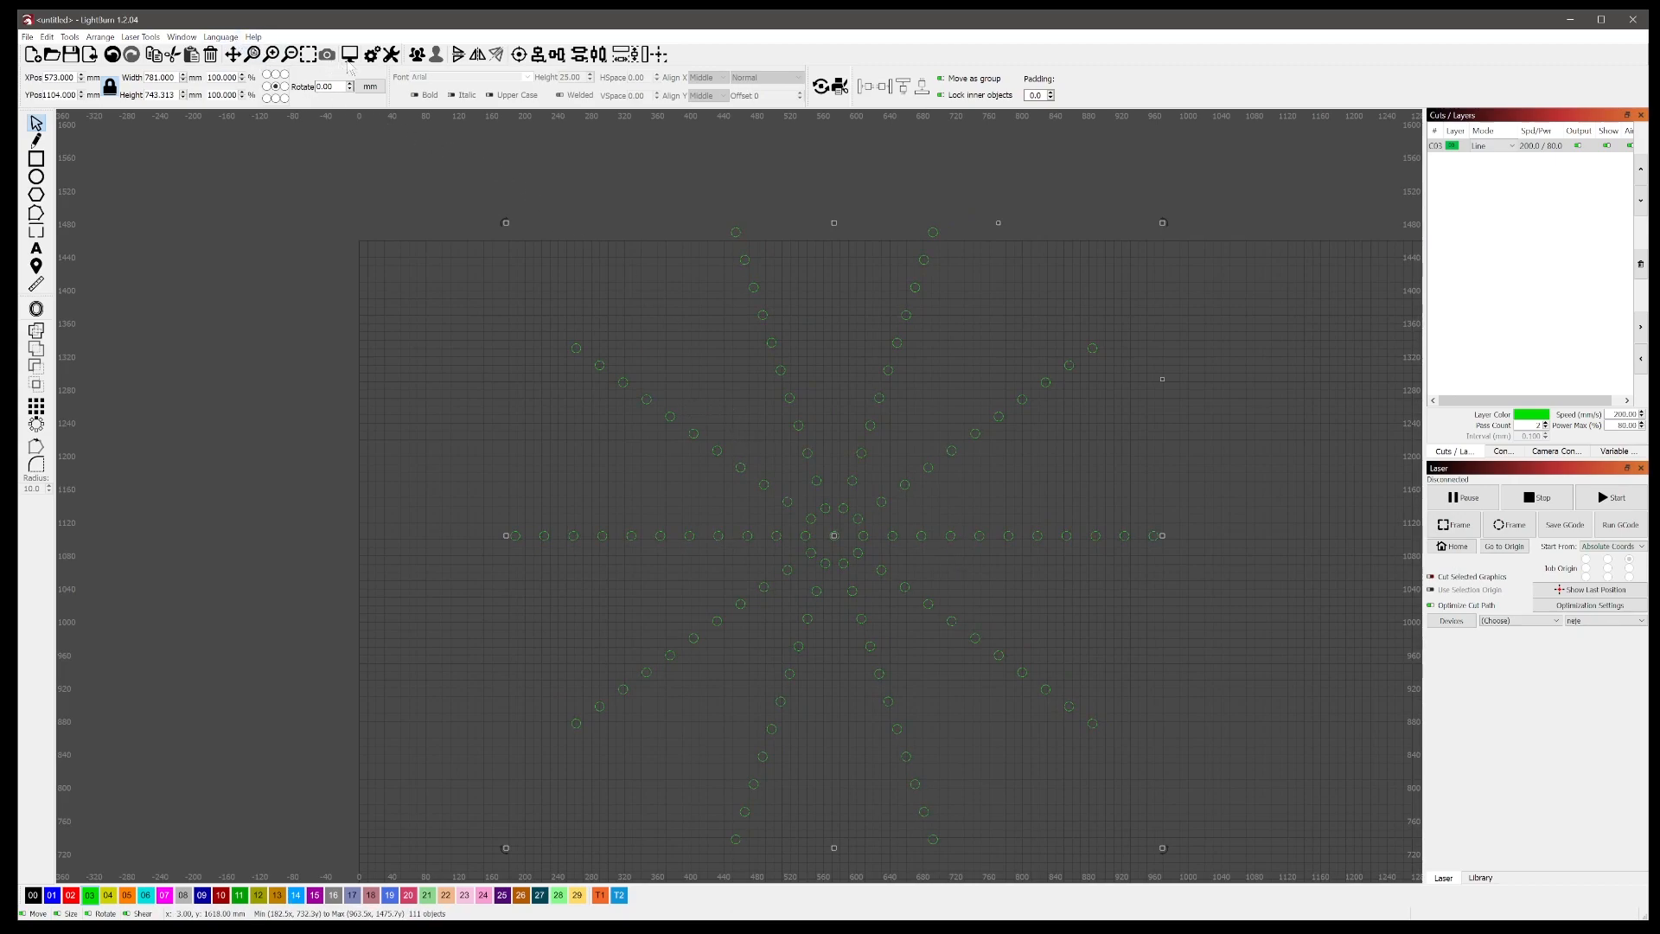
{"action": "left_click", "coordinate": [417, 54]}
{"action": "scroll", "coordinate": [985, 501], "scroll_direction": "down", "scroll_amount": 2}
{"action": "left_click_drag", "start_coordinate": [1133, 585], "coordinate": [984, 481]}
{"action": "left_click_drag", "start_coordinate": [743, 449], "coordinate": [780, 487]}
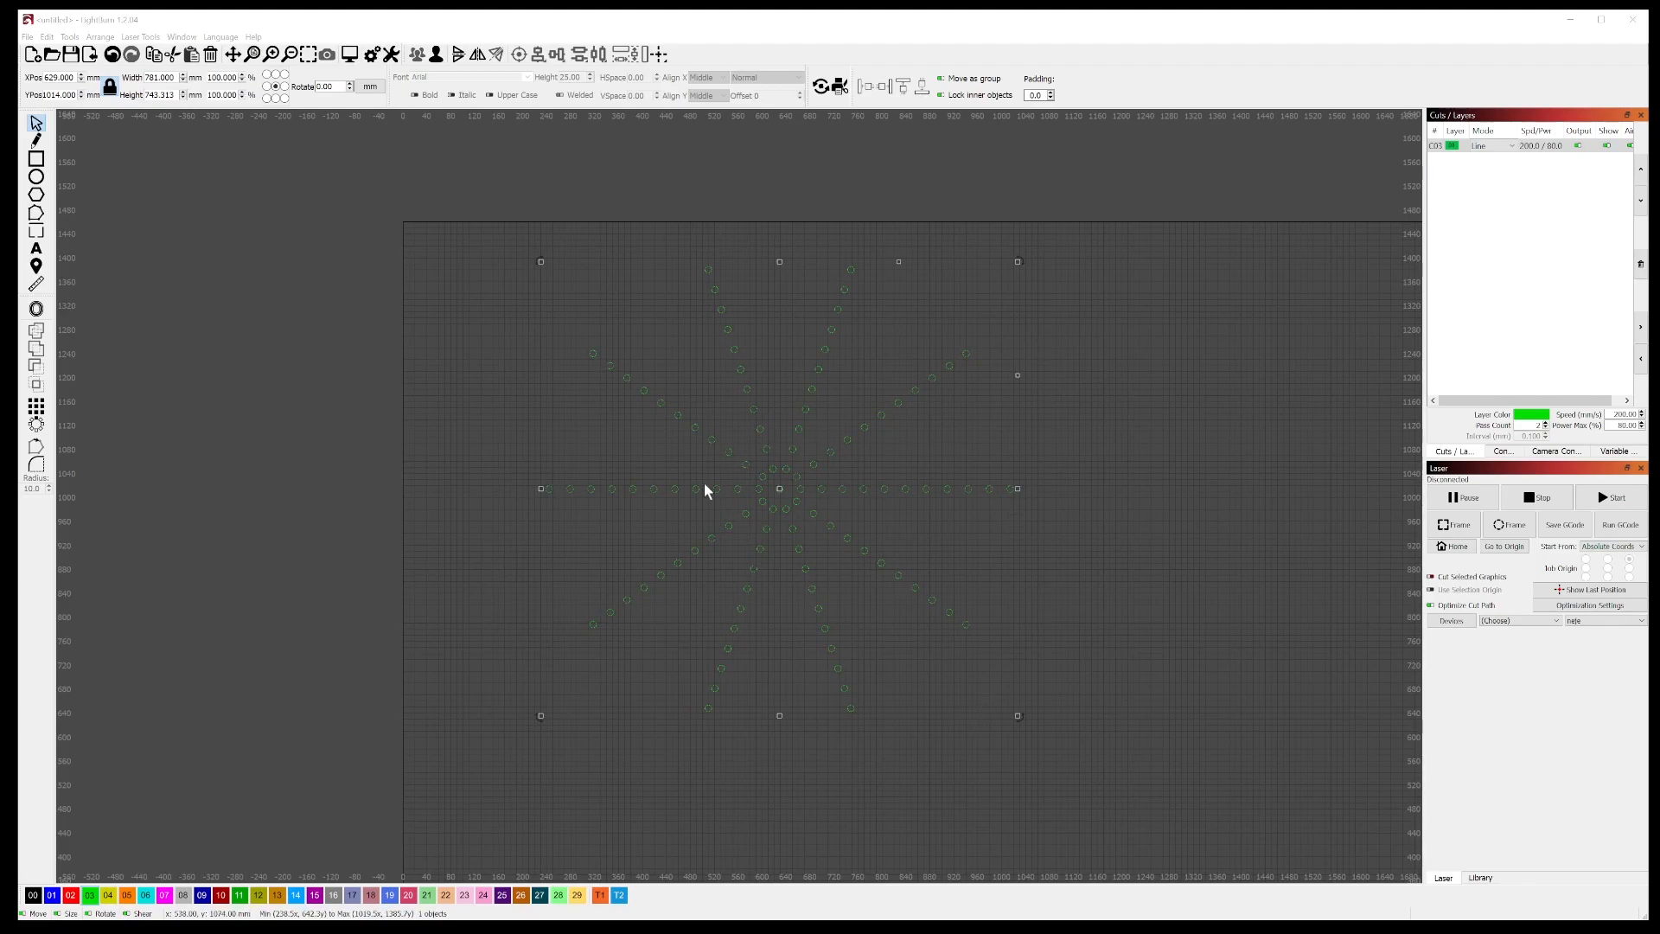
Step: Create a rubber-band outline around the grouped radial circle array
{"action": "left_click", "coordinate": [101, 37]}
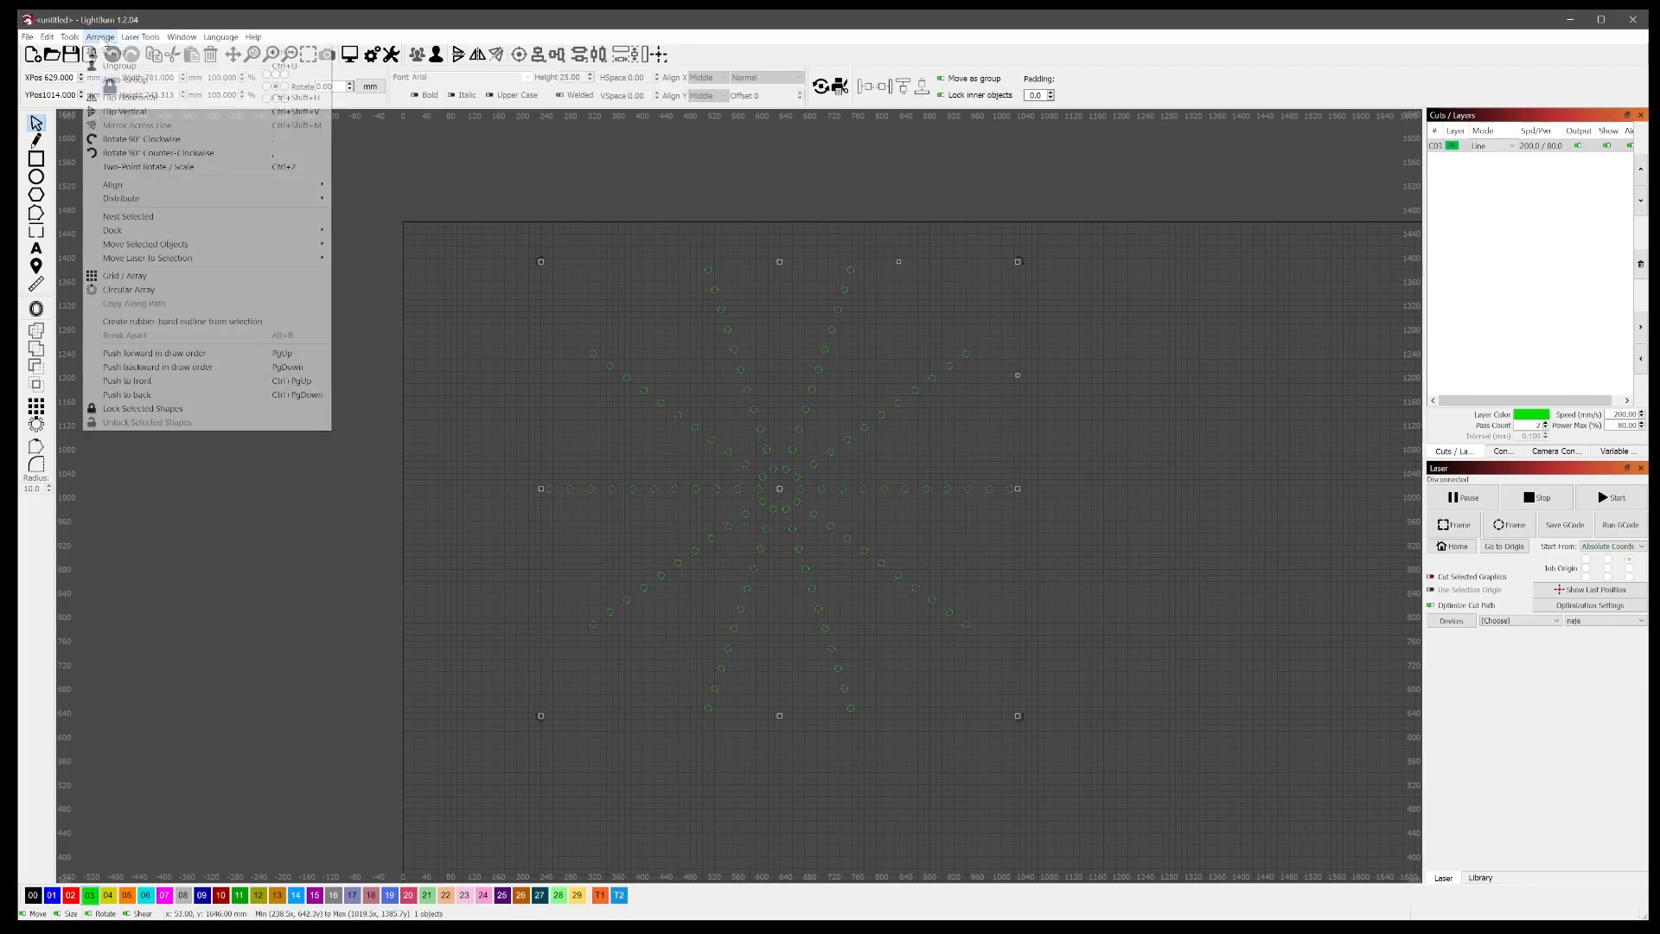
{"action": "left_click", "coordinate": [224, 325]}
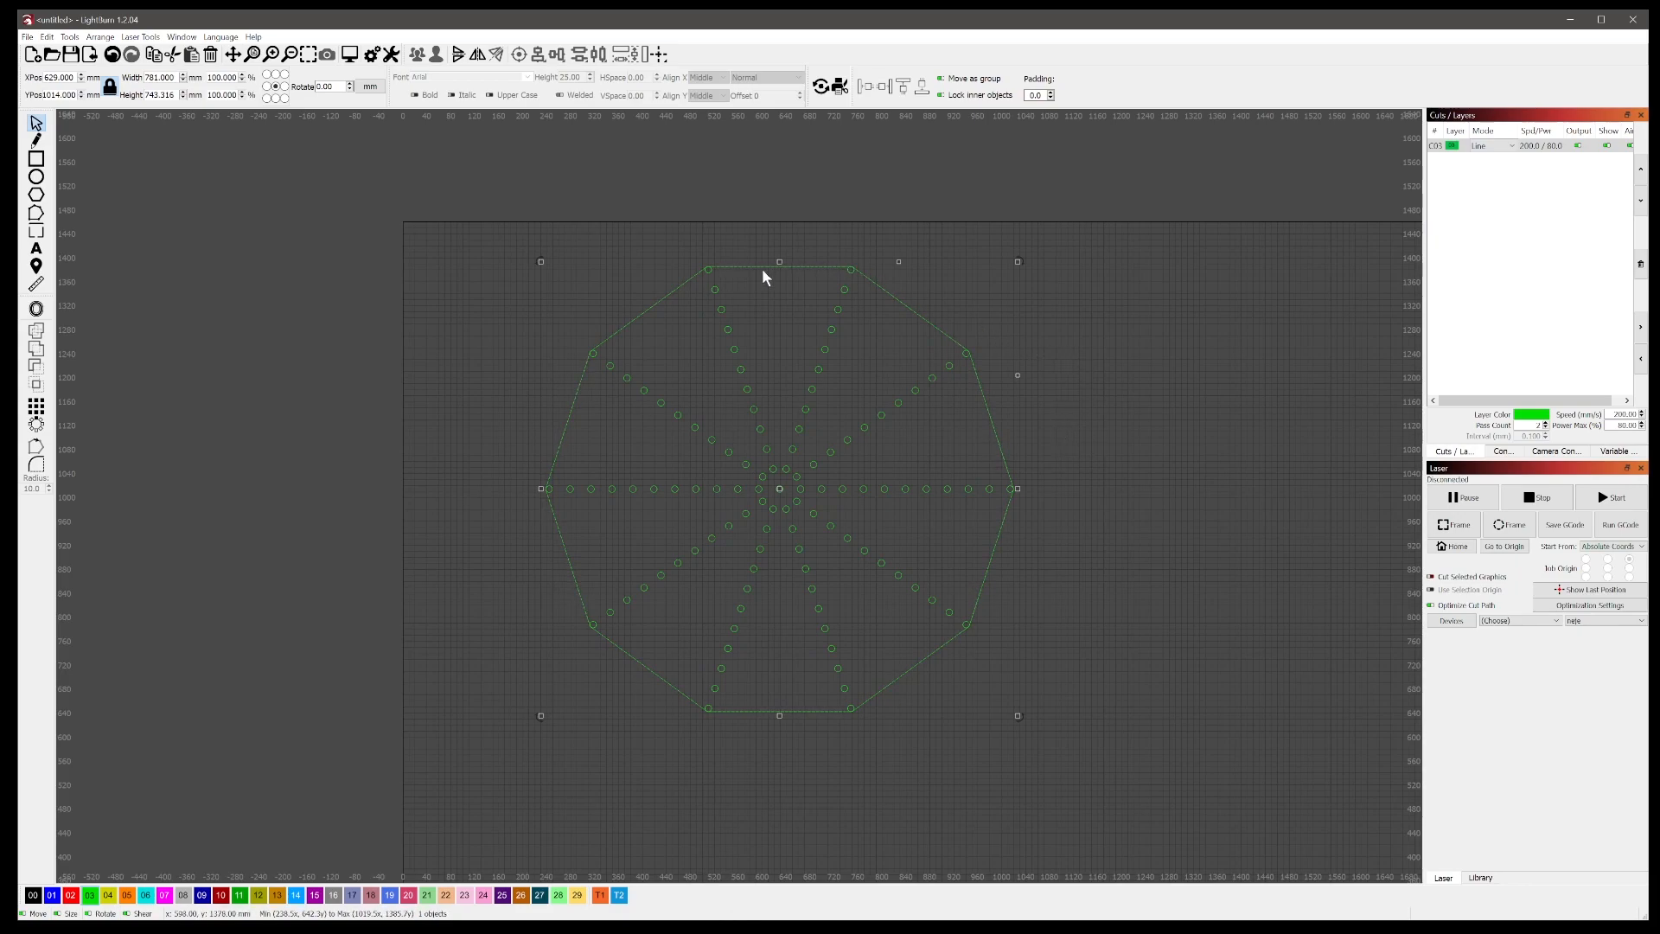
Step: Offset the rubber-band outline outward by 20 mm with the round corner style
{"action": "left_click", "coordinate": [35, 308]}
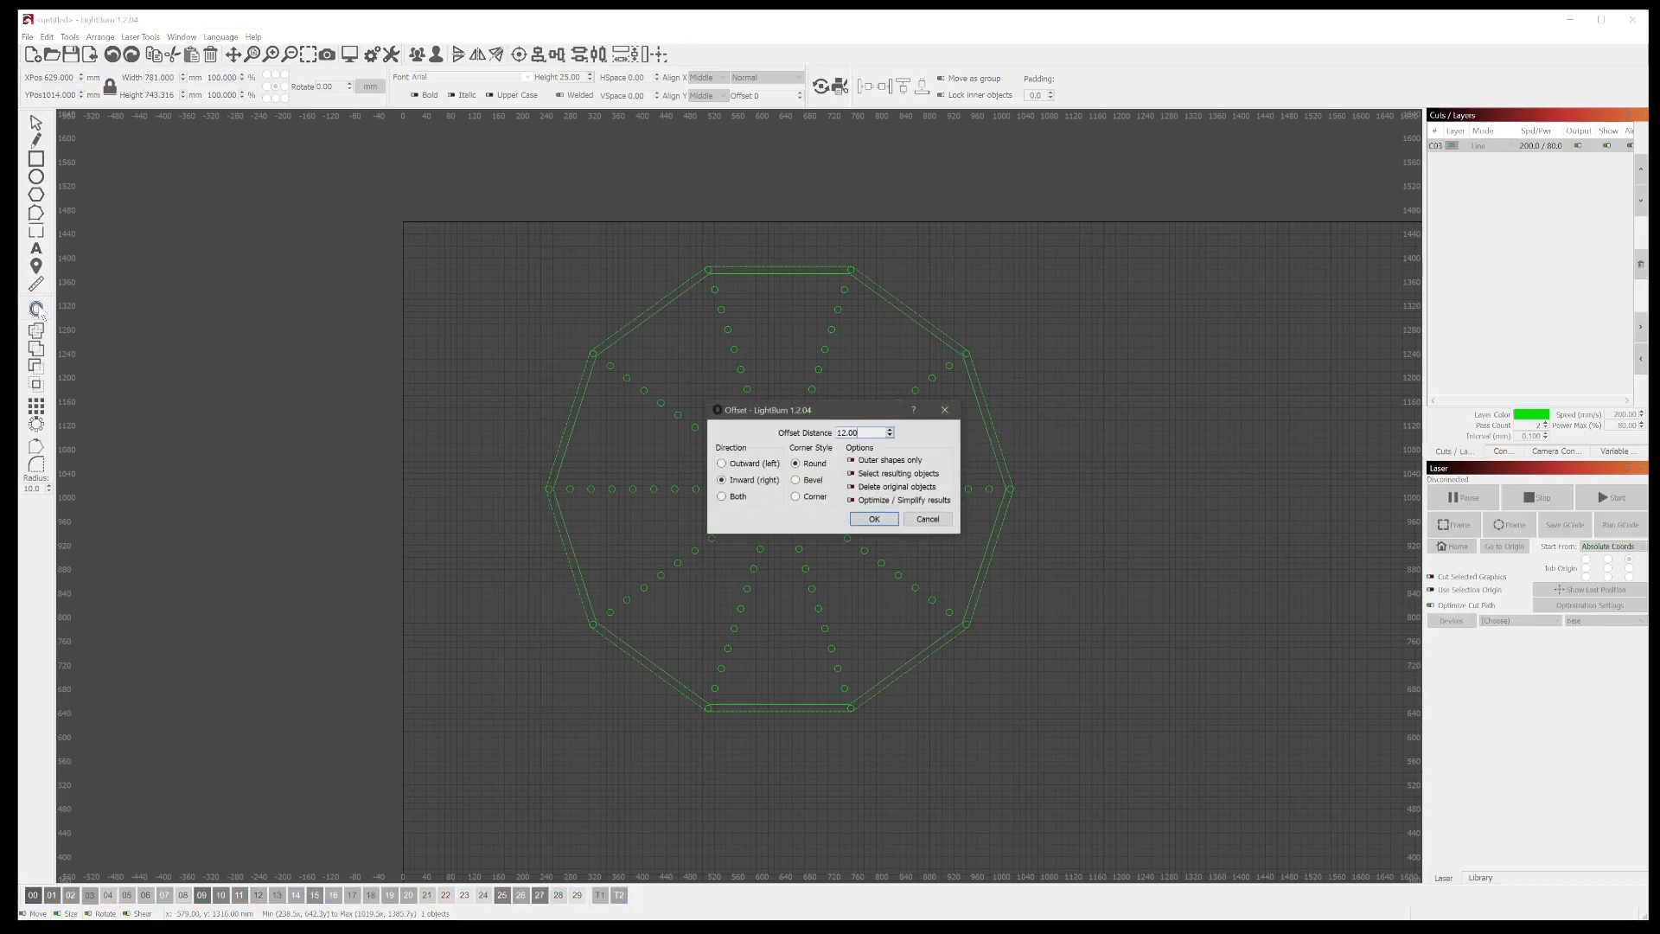
{"action": "left_click_drag", "start_coordinate": [825, 416], "coordinate": [332, 476]}
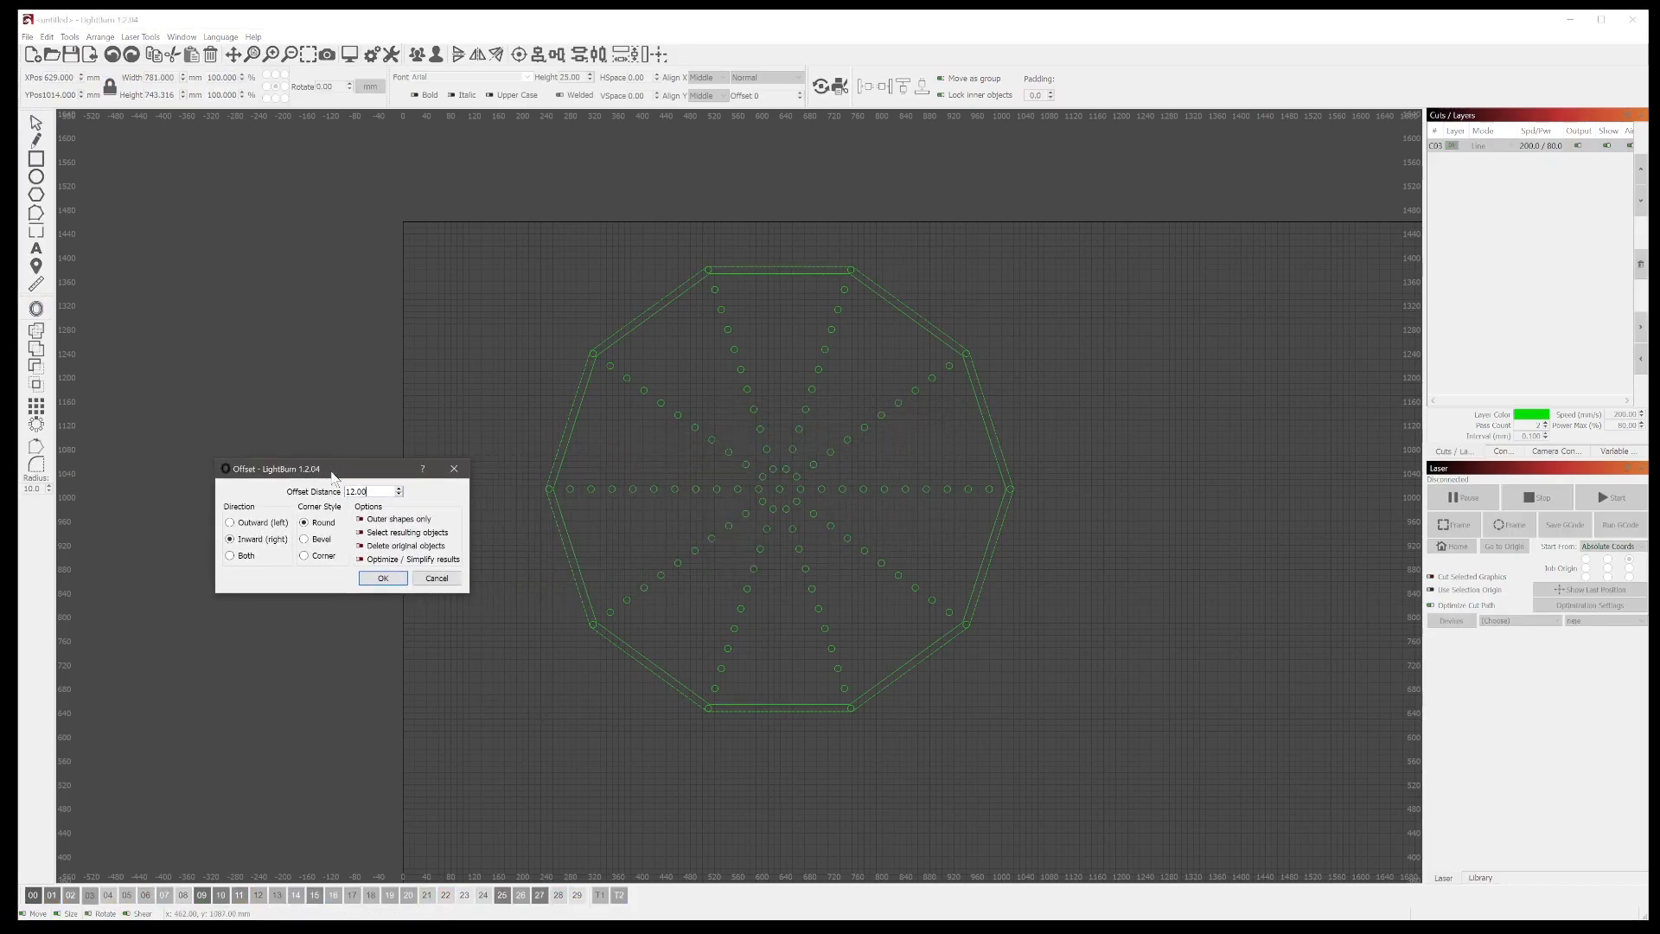
{"action": "left_click", "coordinate": [230, 523]}
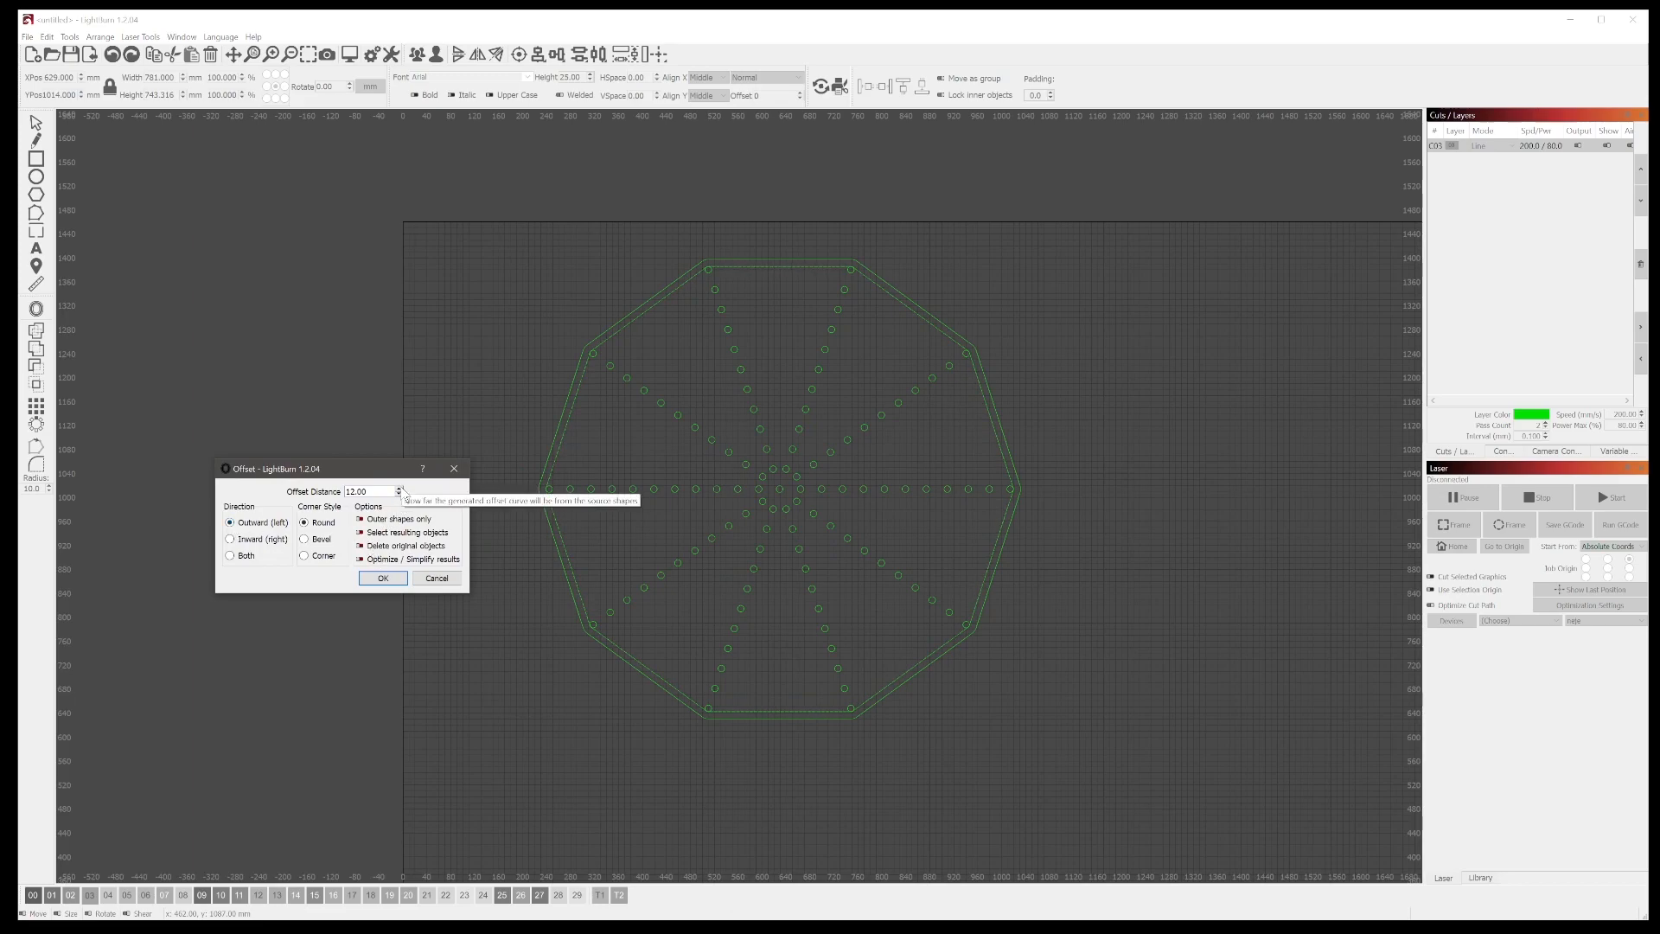
{"action": "scroll", "coordinate": [402, 488], "scroll_direction": "up", "scroll_amount": 8}
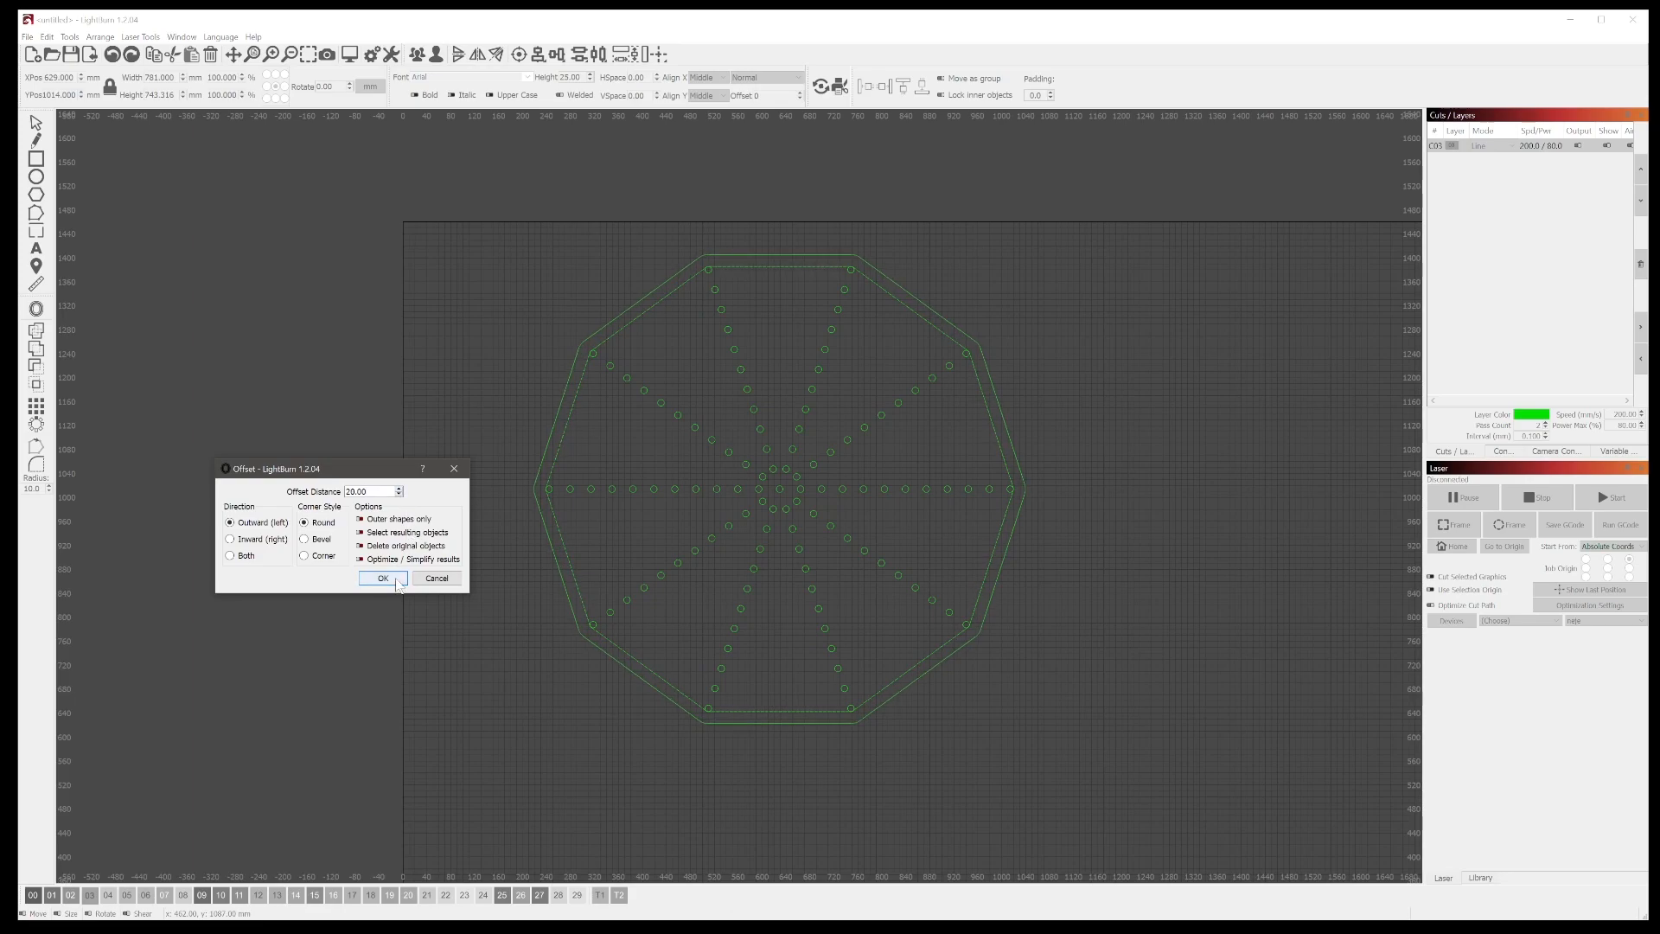
{"action": "left_click", "coordinate": [383, 578]}
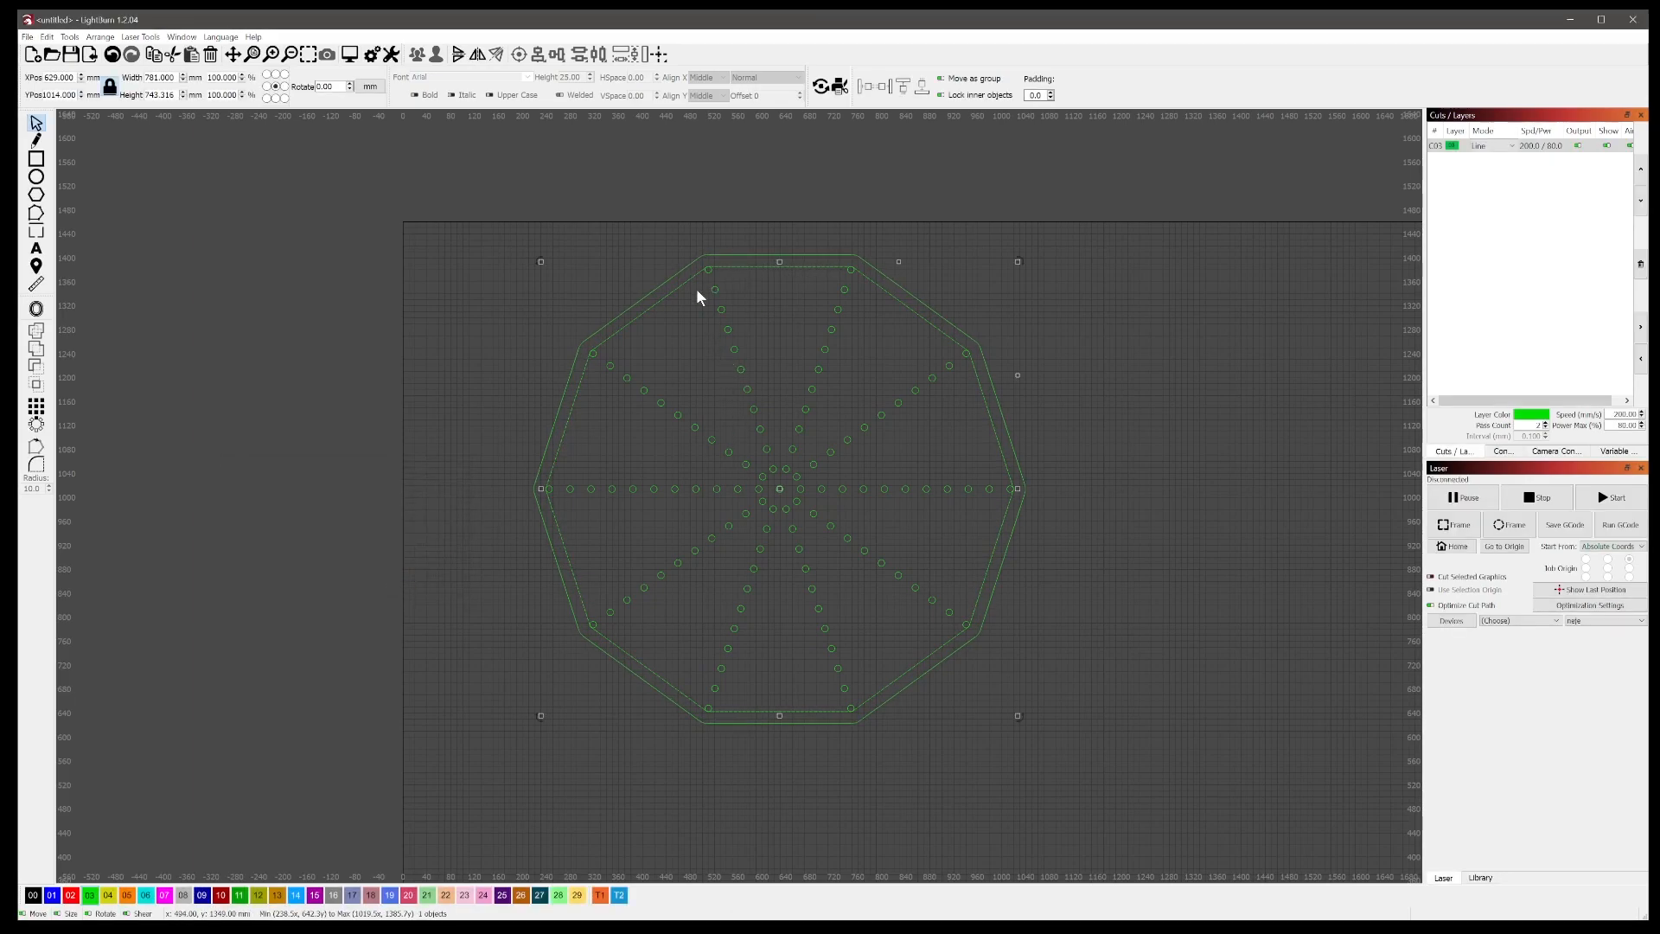
Step: Delete the original inner rubber-band outline, keeping only the offset decagon around the circles
{"action": "left_click", "coordinate": [665, 296]}
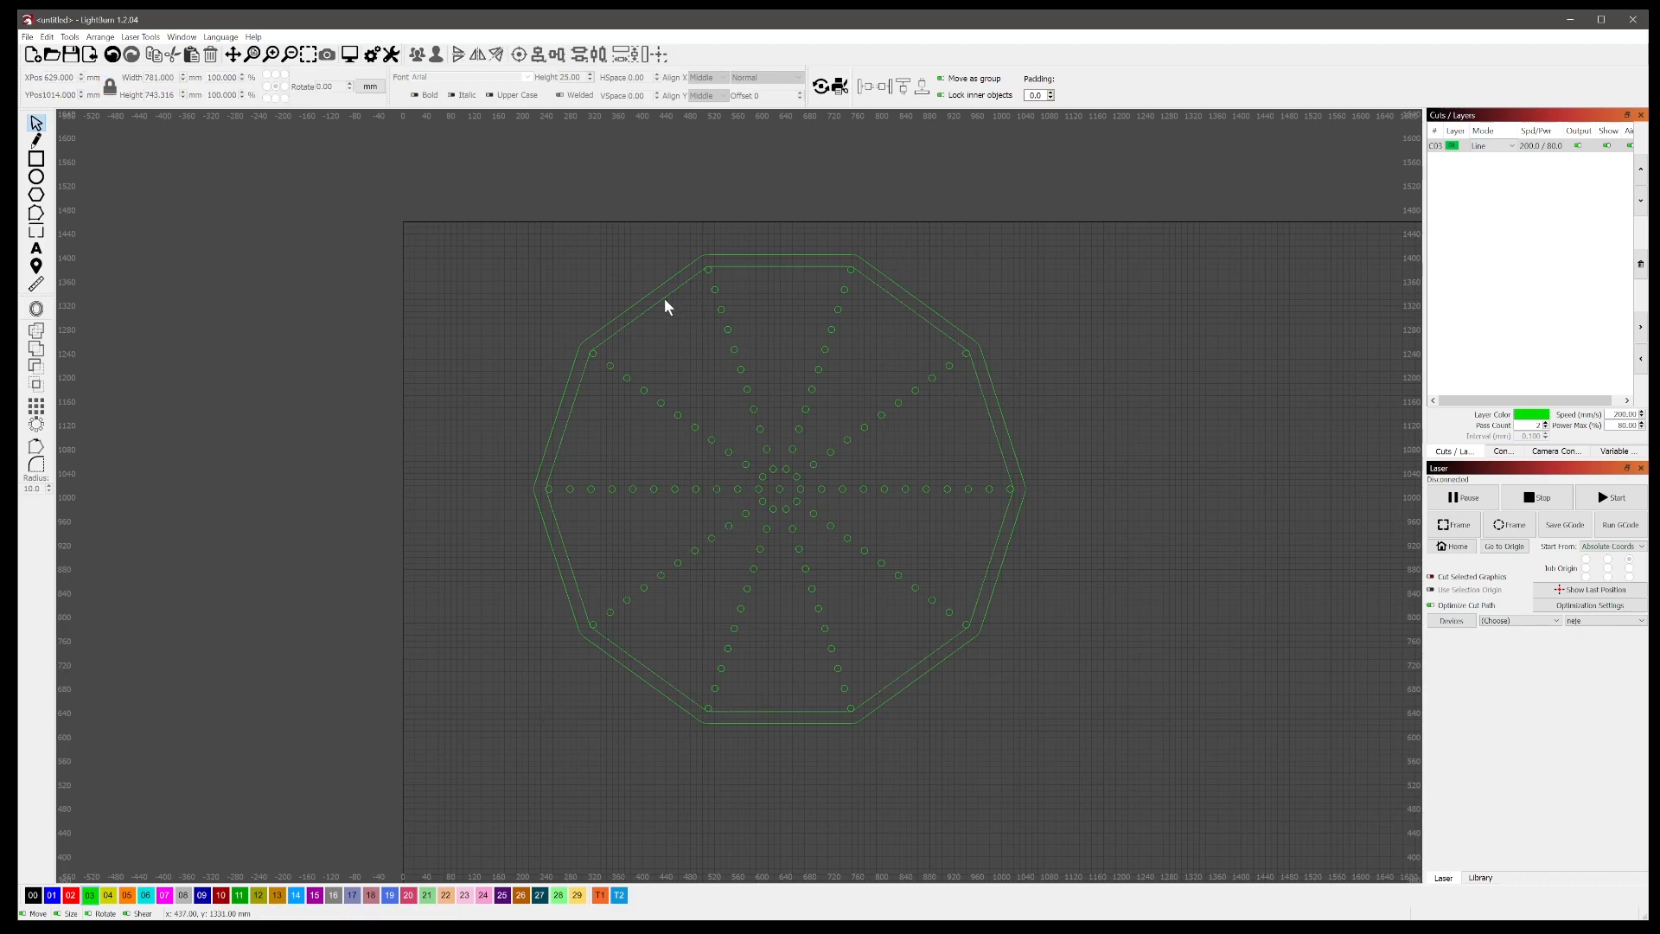
{"action": "left_click", "coordinate": [655, 304]}
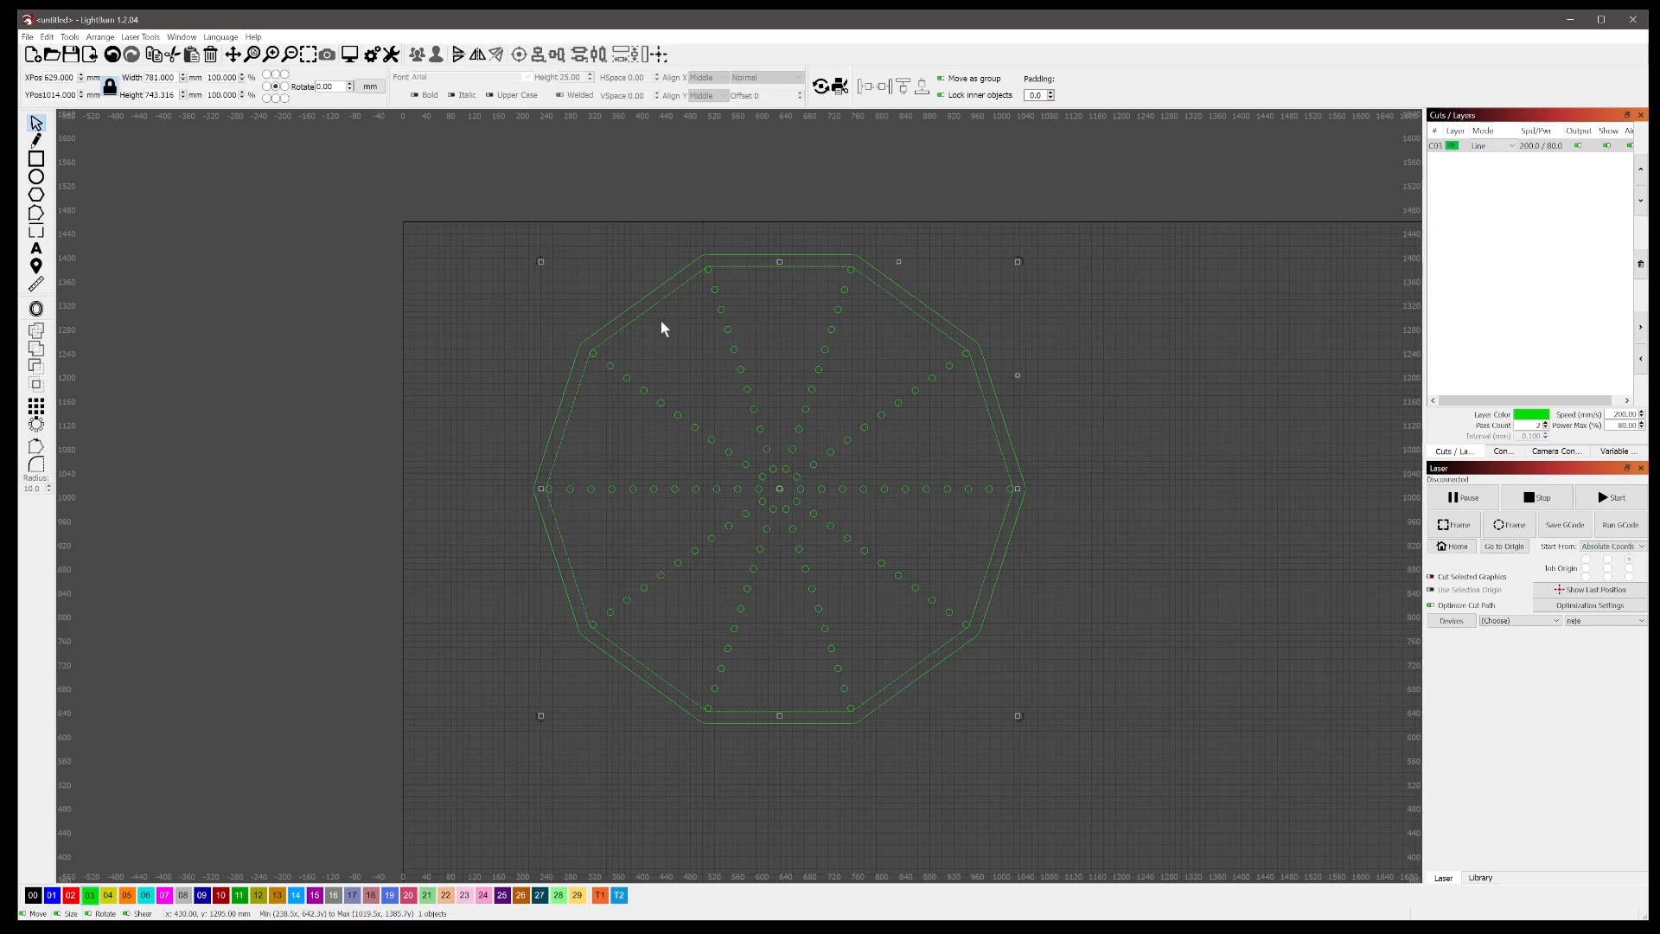
{"action": "left_click", "coordinate": [666, 325]}
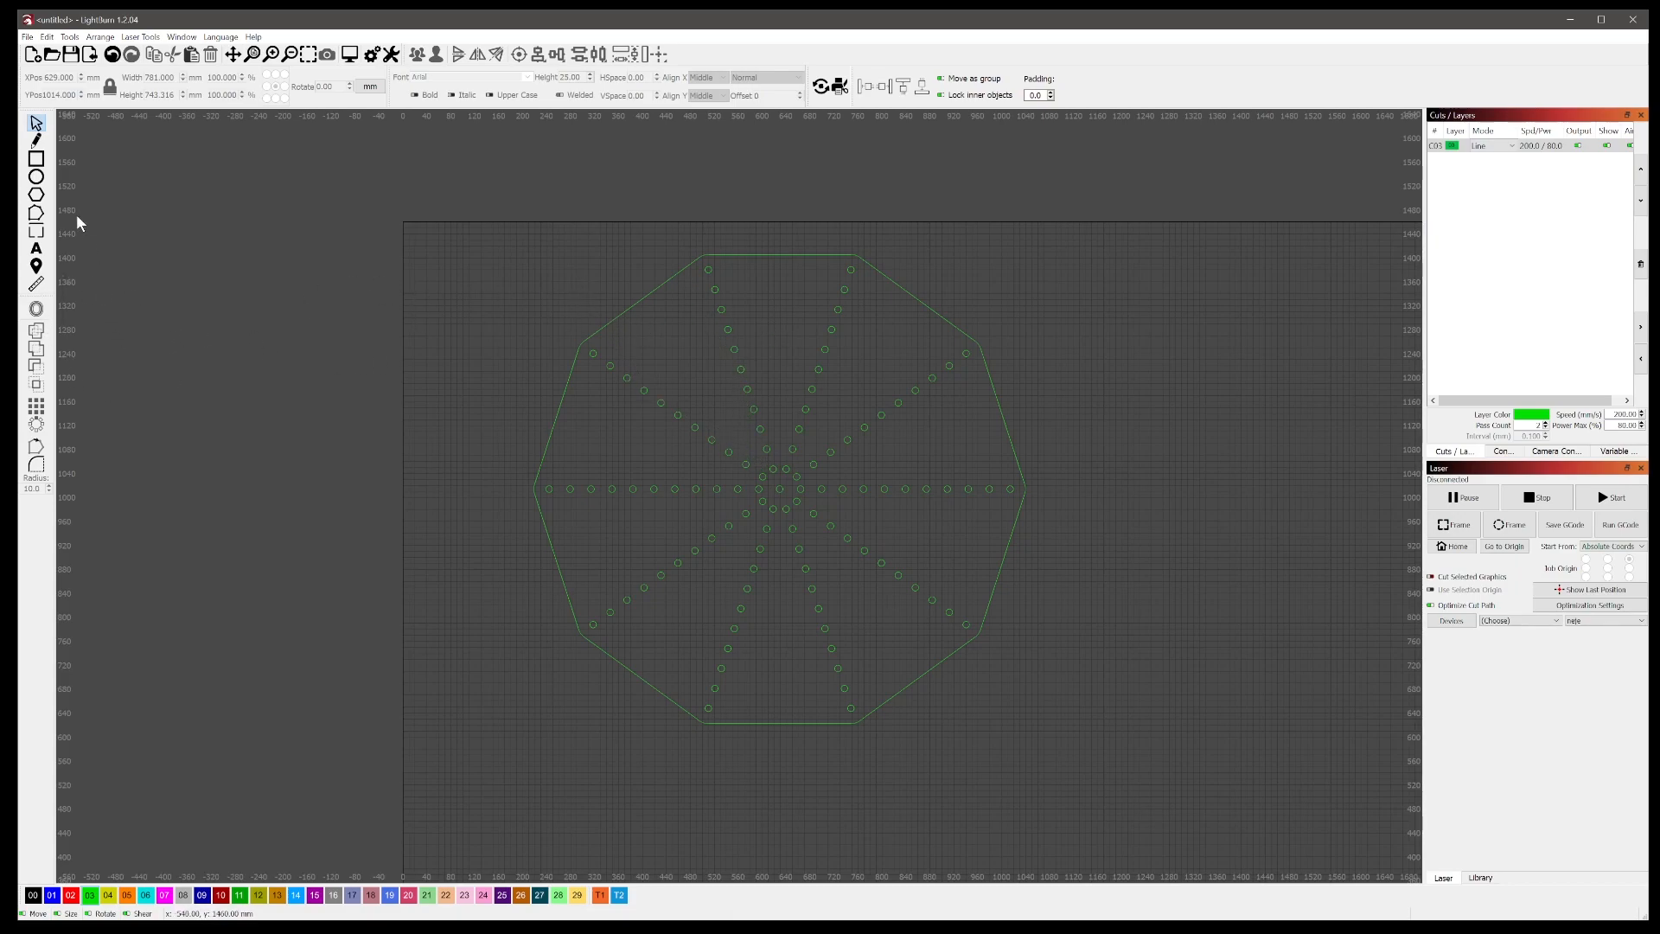
Step: Draw a regular polygon about 128 by 137 mm beside the radial pattern and set its sides to 3
{"action": "left_click", "coordinate": [37, 196]}
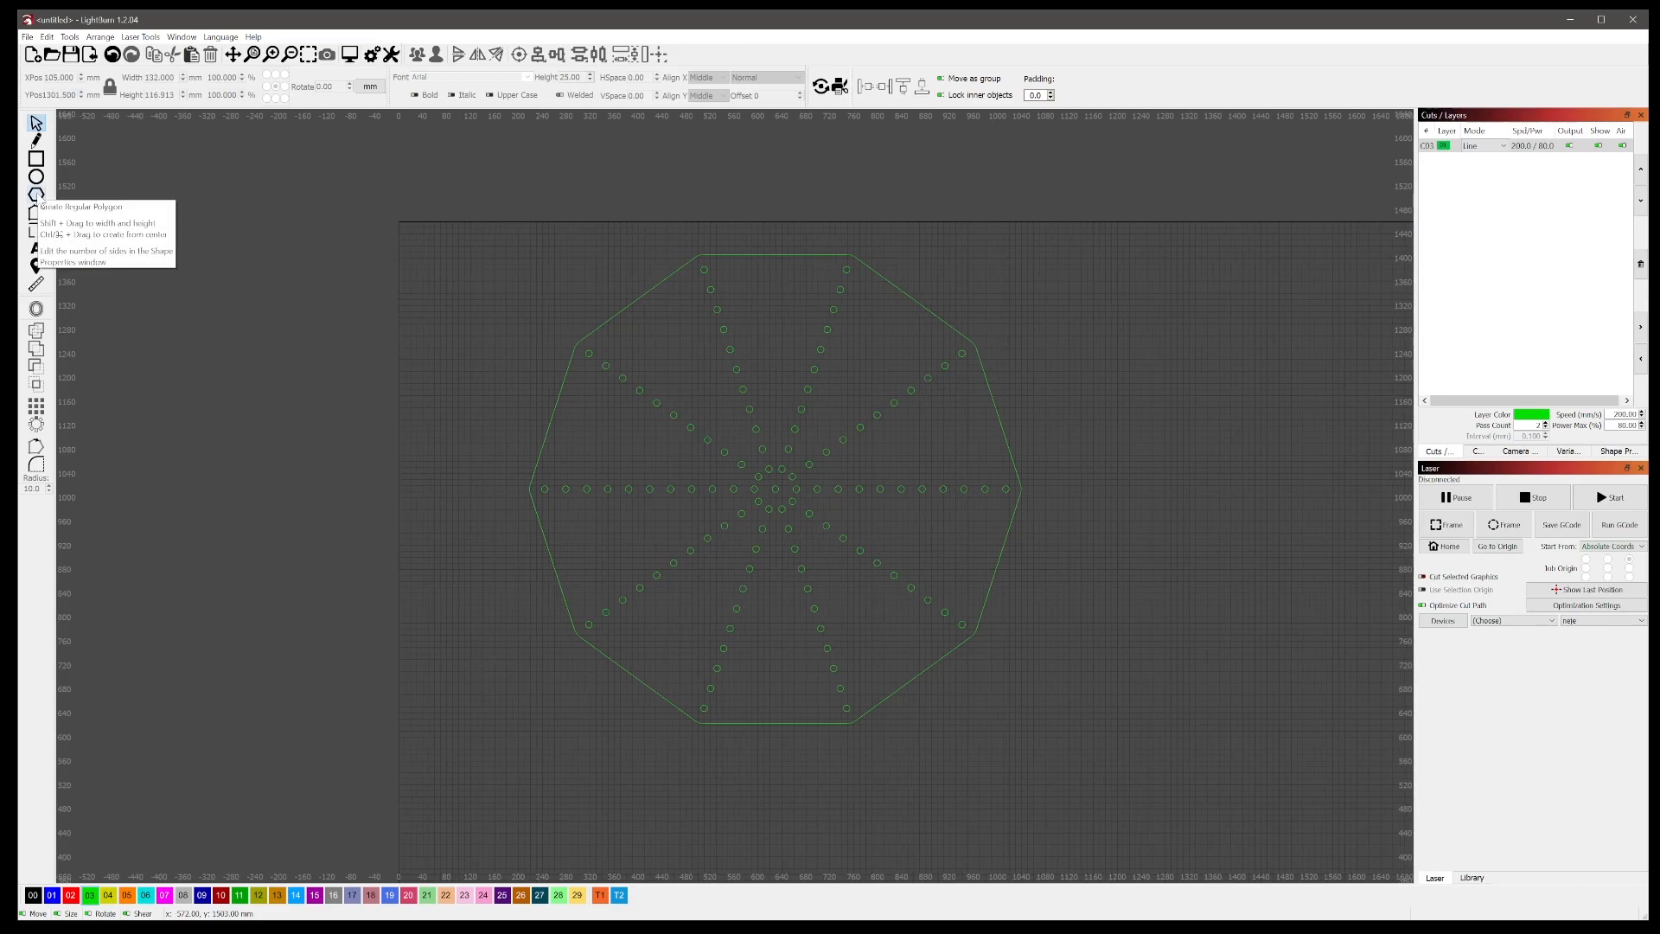
{"action": "left_click_drag", "start_coordinate": [417, 273], "coordinate": [491, 351]}
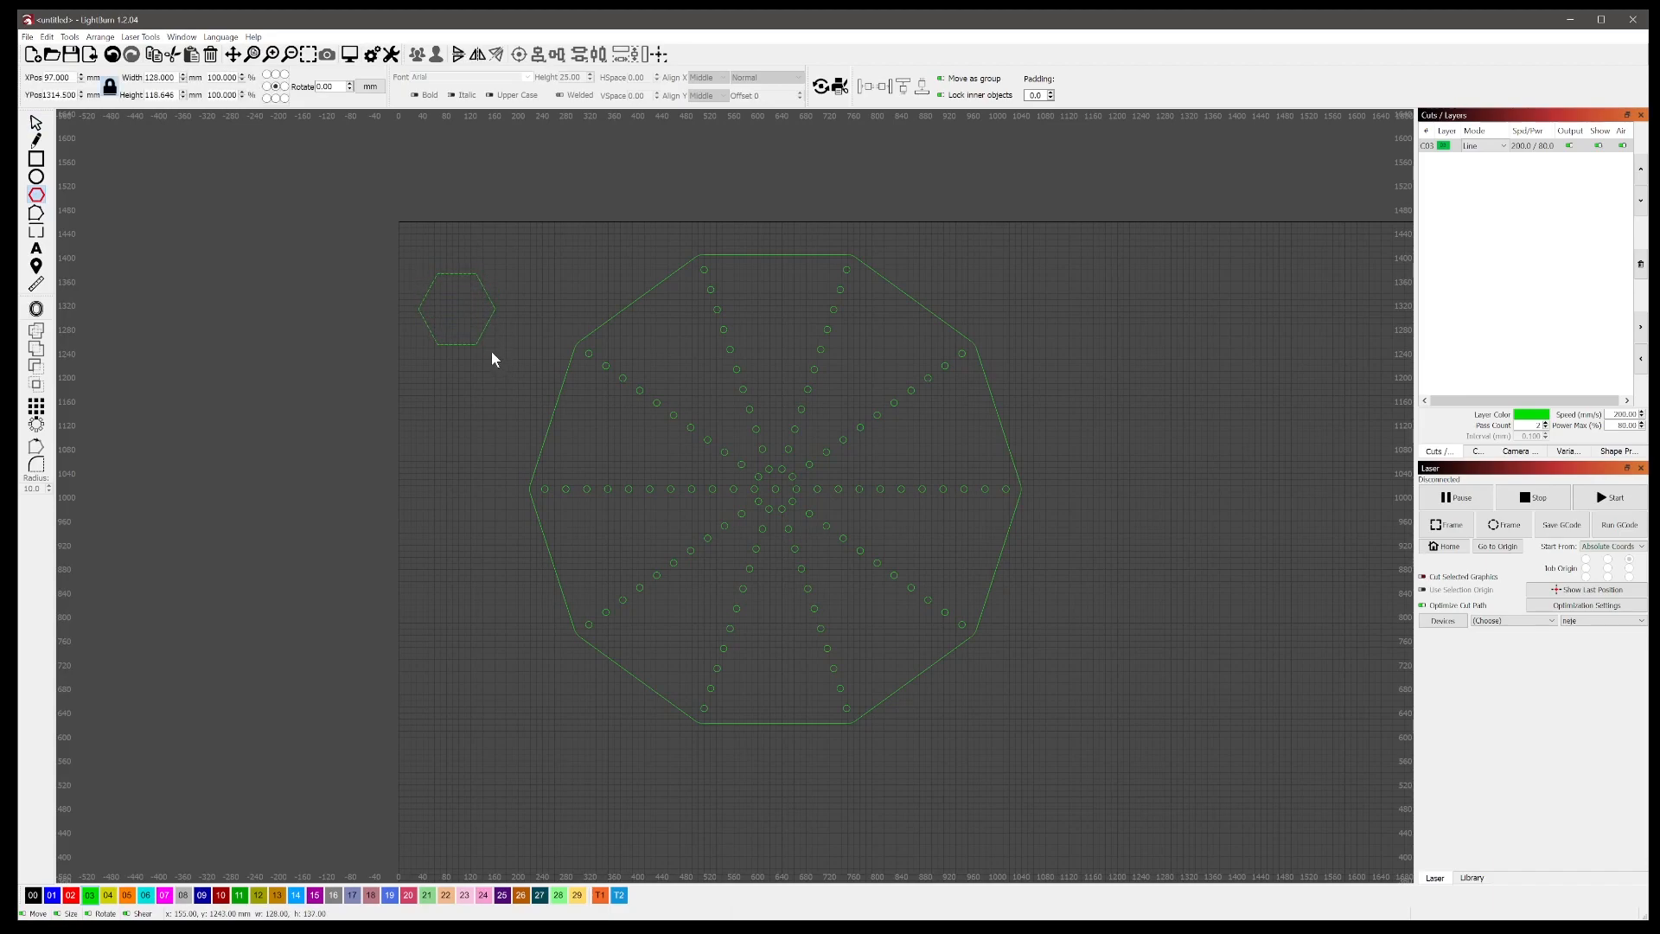
{"action": "left_click", "coordinate": [1617, 453]}
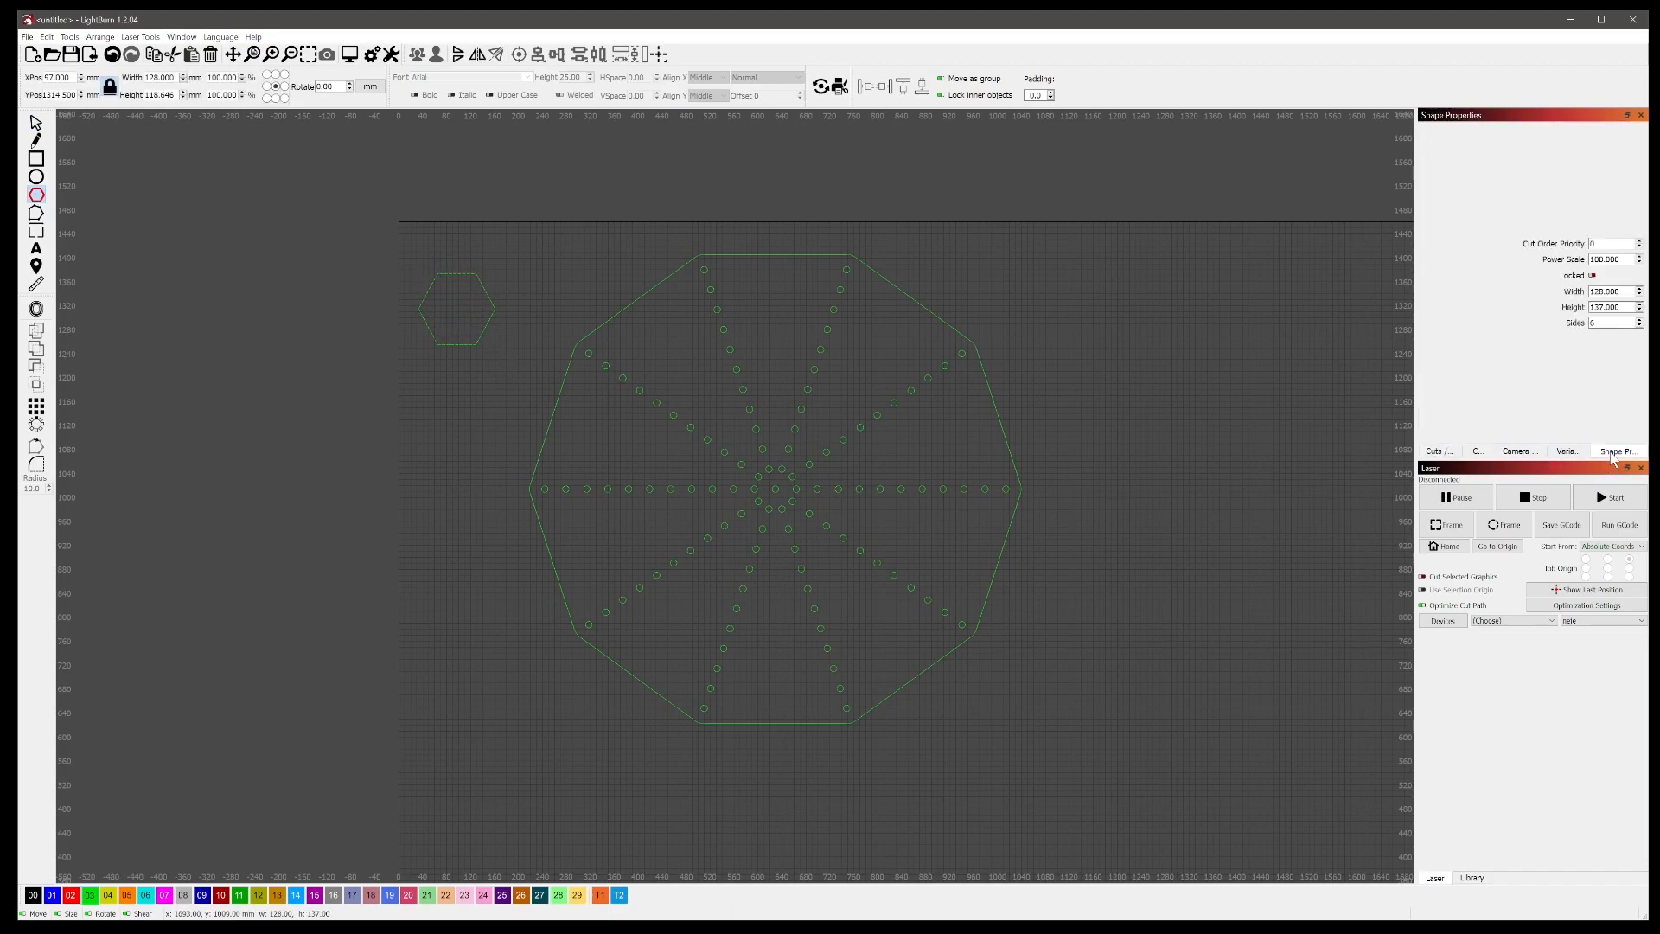
{"action": "left_click", "coordinate": [1639, 326]}
{"action": "left_click", "coordinate": [1639, 326]}
{"action": "left_click", "coordinate": [1639, 326]}
{"action": "key", "text": "Escape"}
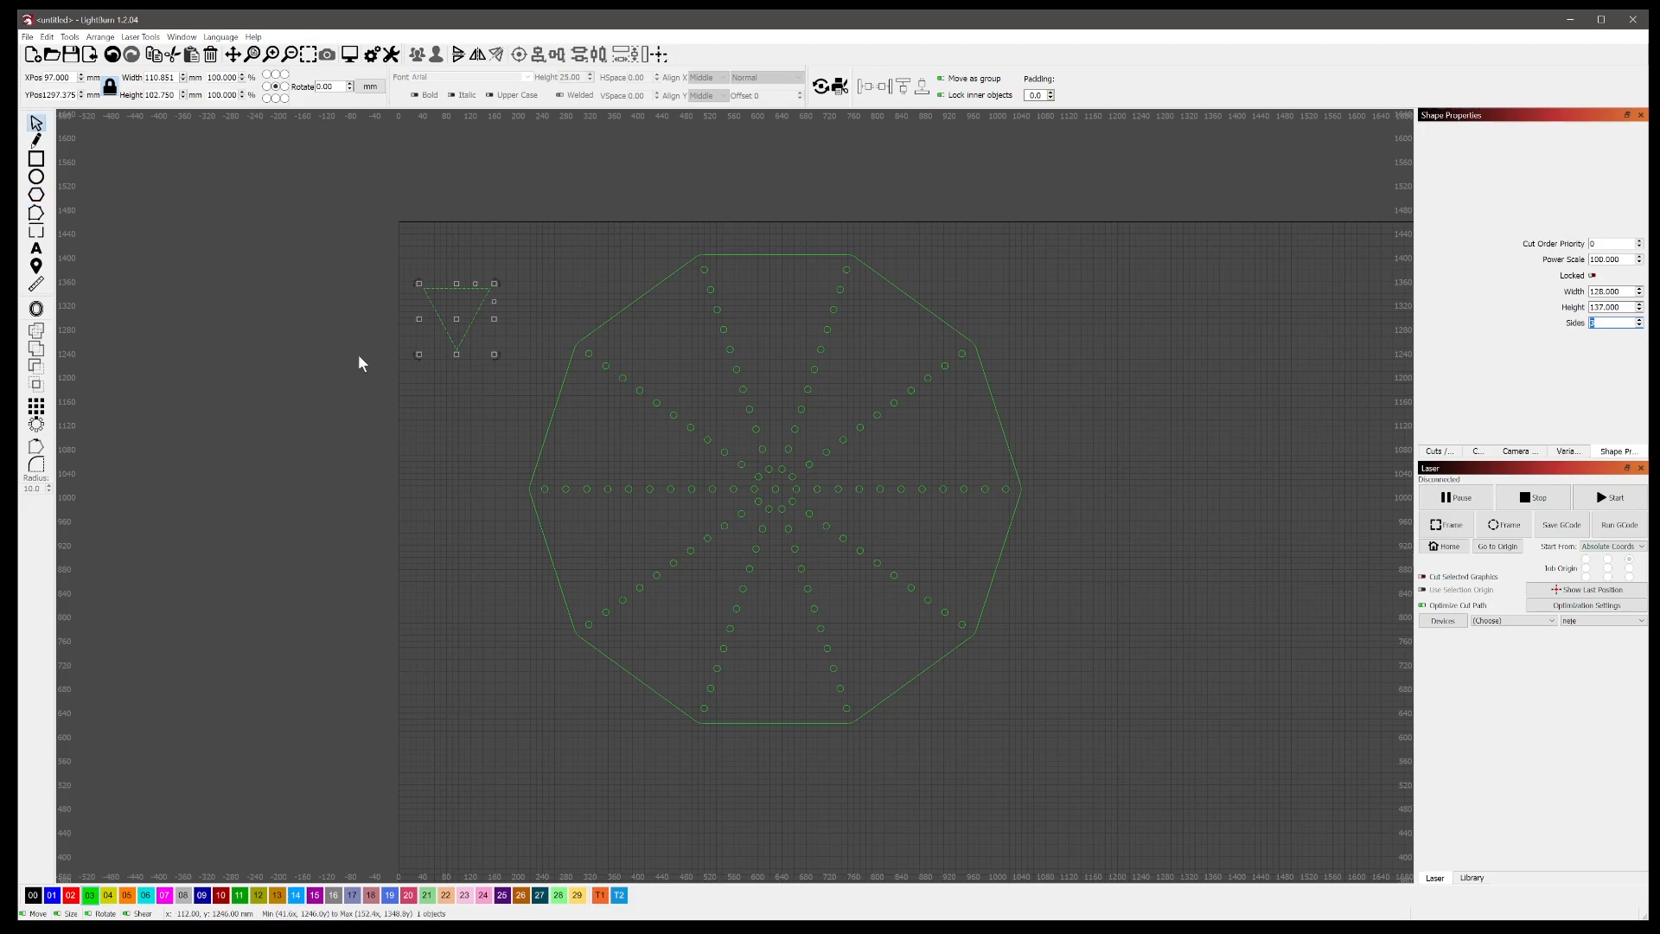
Step: Stretch the triangle to about 310 mm tall and rotate it so its narrow tip points diagonally toward the pattern's centre
{"action": "left_click_drag", "start_coordinate": [456, 354], "coordinate": [458, 478]}
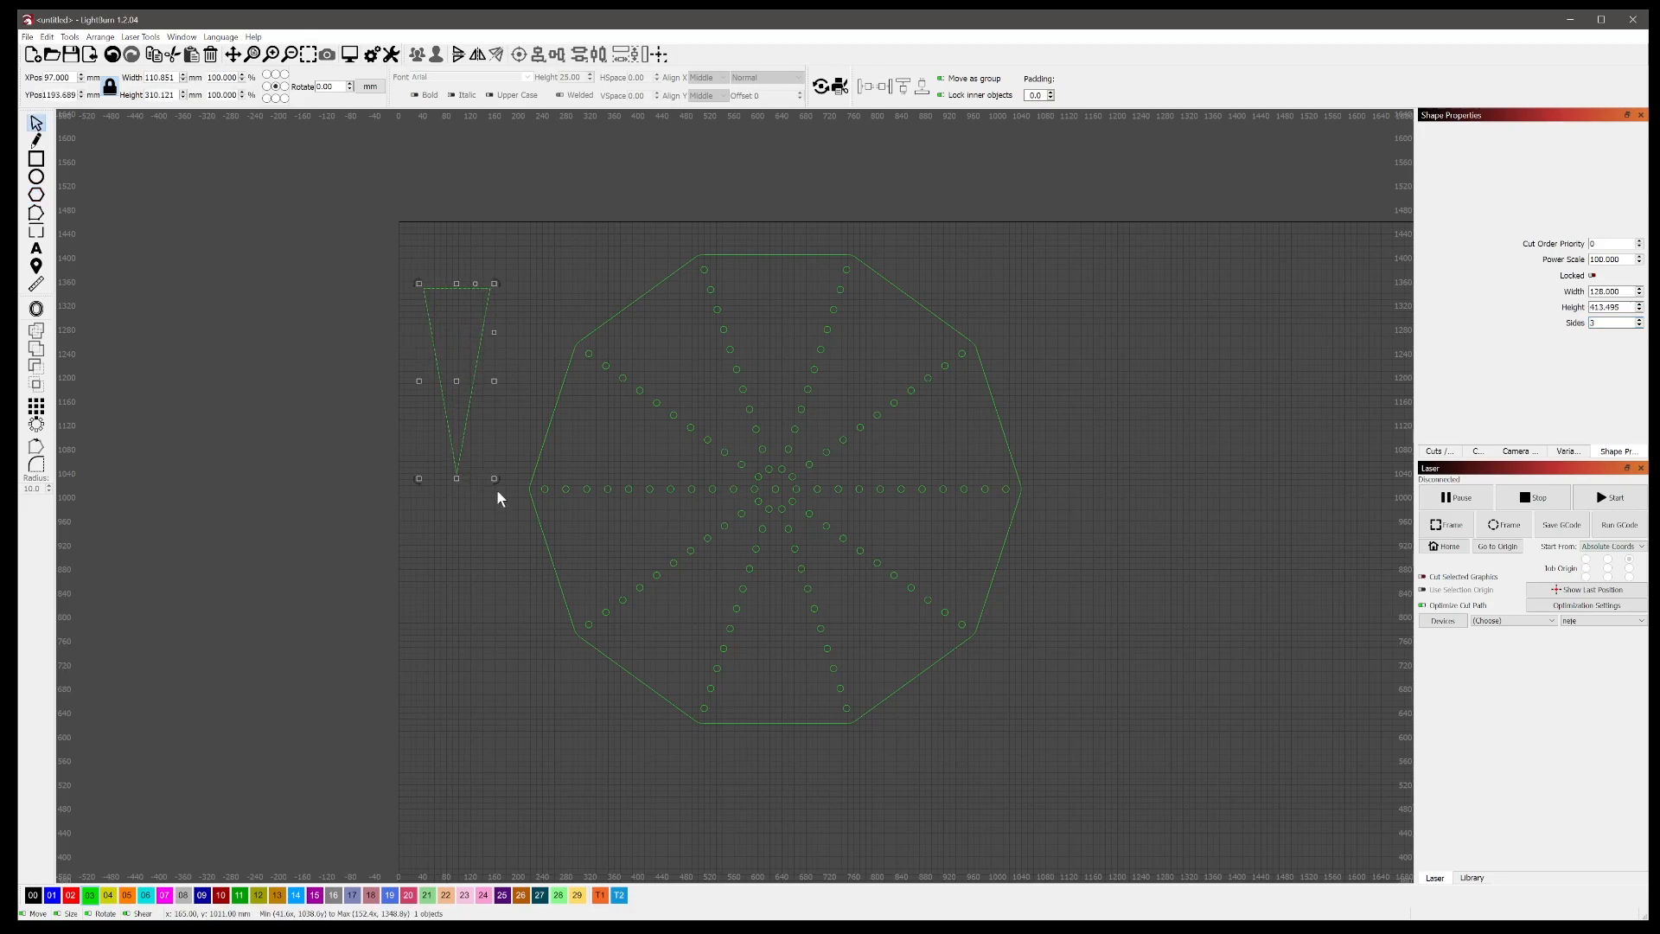
{"action": "left_click_drag", "start_coordinate": [501, 483], "coordinate": [598, 403]}
Step: Fit the triangle between the two upper-left arms with its base along the decagon's edge, fine-tuning its rotation and position
{"action": "left_click_drag", "start_coordinate": [449, 368], "coordinate": [752, 458]}
{"action": "left_click_drag", "start_coordinate": [669, 364], "coordinate": [676, 365]}
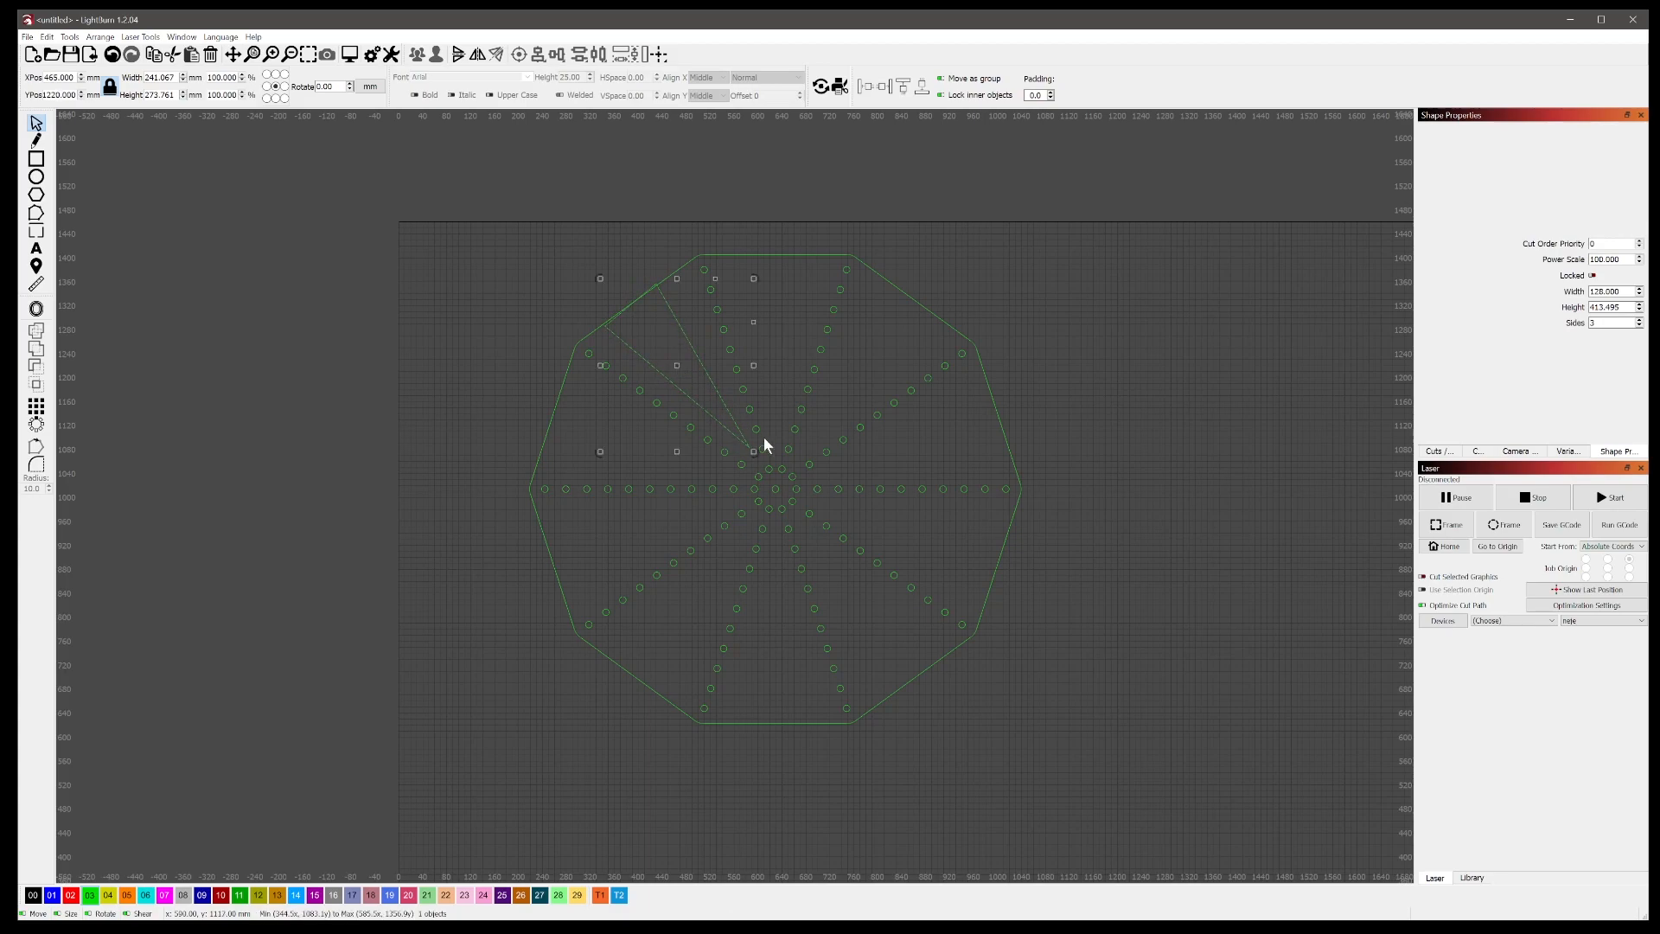
{"action": "left_click_drag", "start_coordinate": [758, 456], "coordinate": [745, 448]}
{"action": "left_click_drag", "start_coordinate": [676, 374], "coordinate": [679, 372]}
{"action": "left_click_drag", "start_coordinate": [679, 371], "coordinate": [680, 377]}
Step: Paste a copy of the triangle, rotate it upright and fit it between the two upper arms against the outline
{"action": "key", "text": "ctrl+v"}
{"action": "left_click_drag", "start_coordinate": [747, 453], "coordinate": [774, 325]}
{"action": "left_click_drag", "start_coordinate": [856, 430], "coordinate": [776, 450]}
{"action": "left_click_drag", "start_coordinate": [780, 344], "coordinate": [780, 346]}
{"action": "left_click_drag", "start_coordinate": [779, 348], "coordinate": [777, 348]}
Step: Delete the upright triangle copy between the two upper arms
{"action": "left_click", "coordinate": [673, 301]}
{"action": "left_click", "coordinate": [800, 287]}
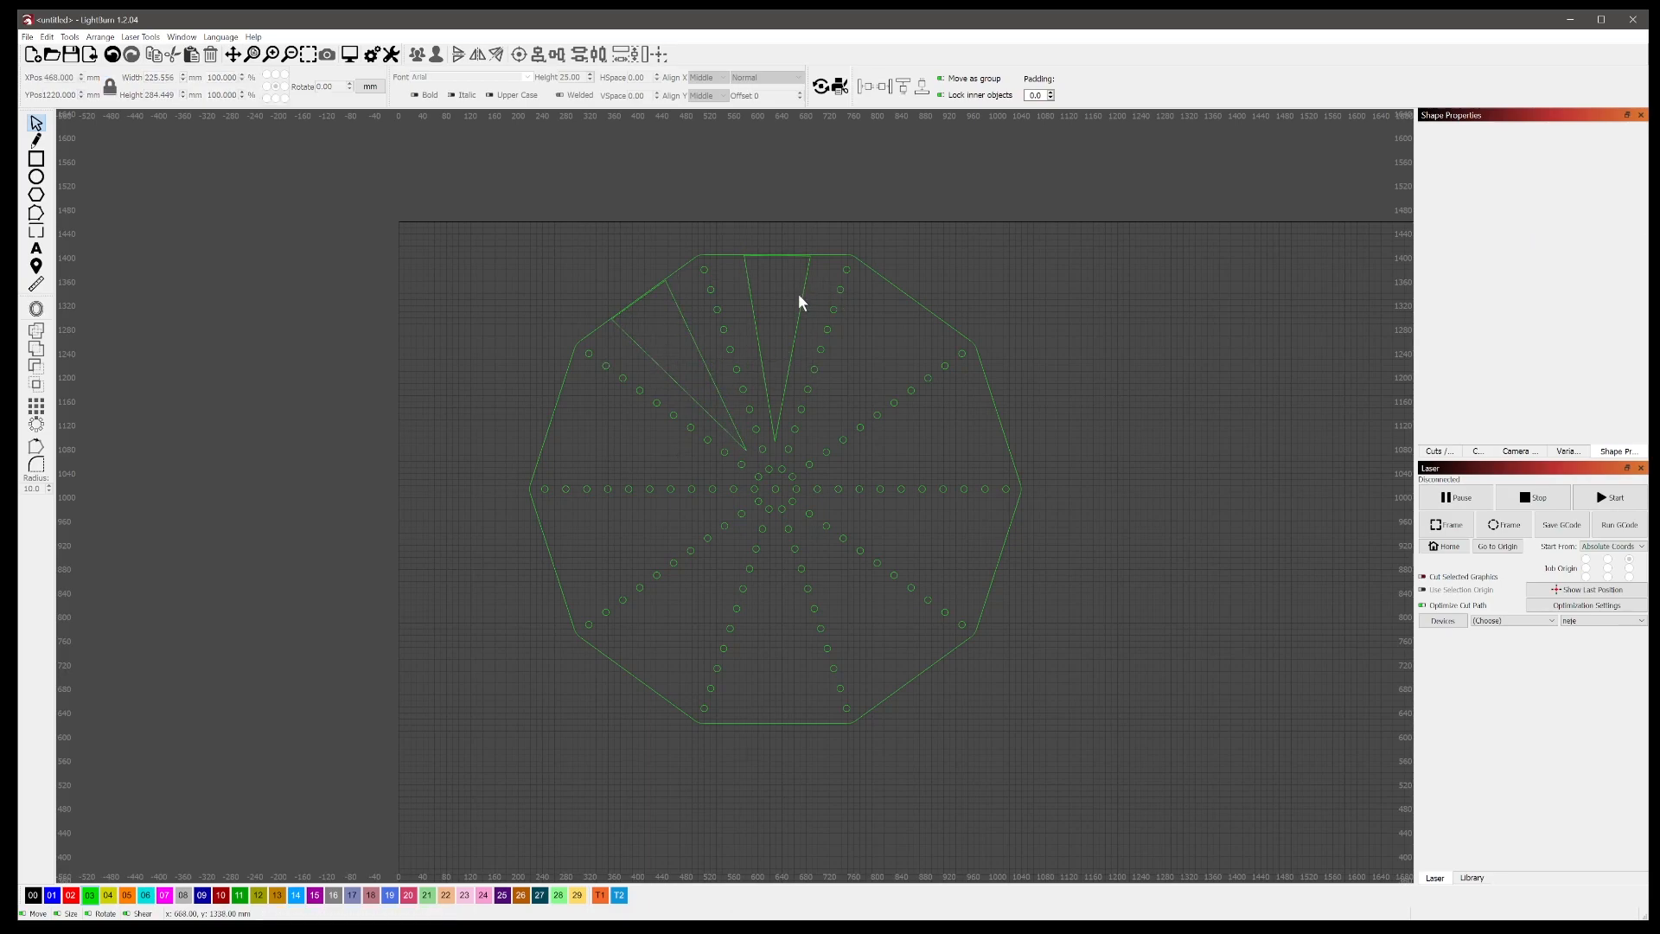
{"action": "left_click", "coordinate": [797, 320]}
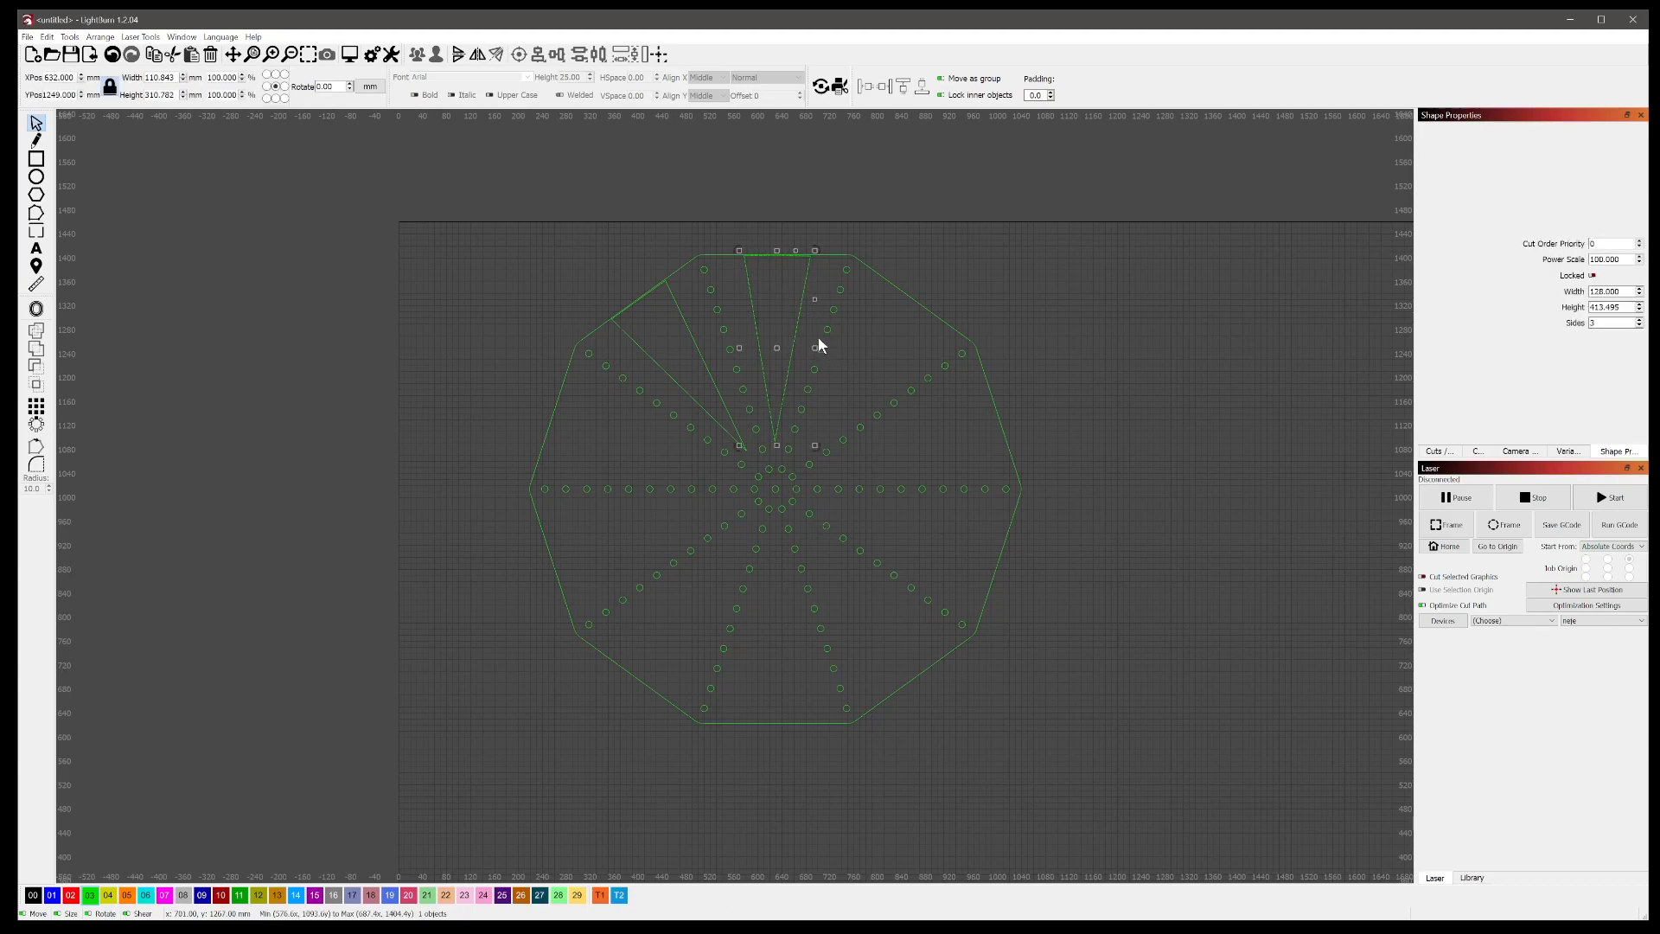
{"action": "key", "text": "Delete"}
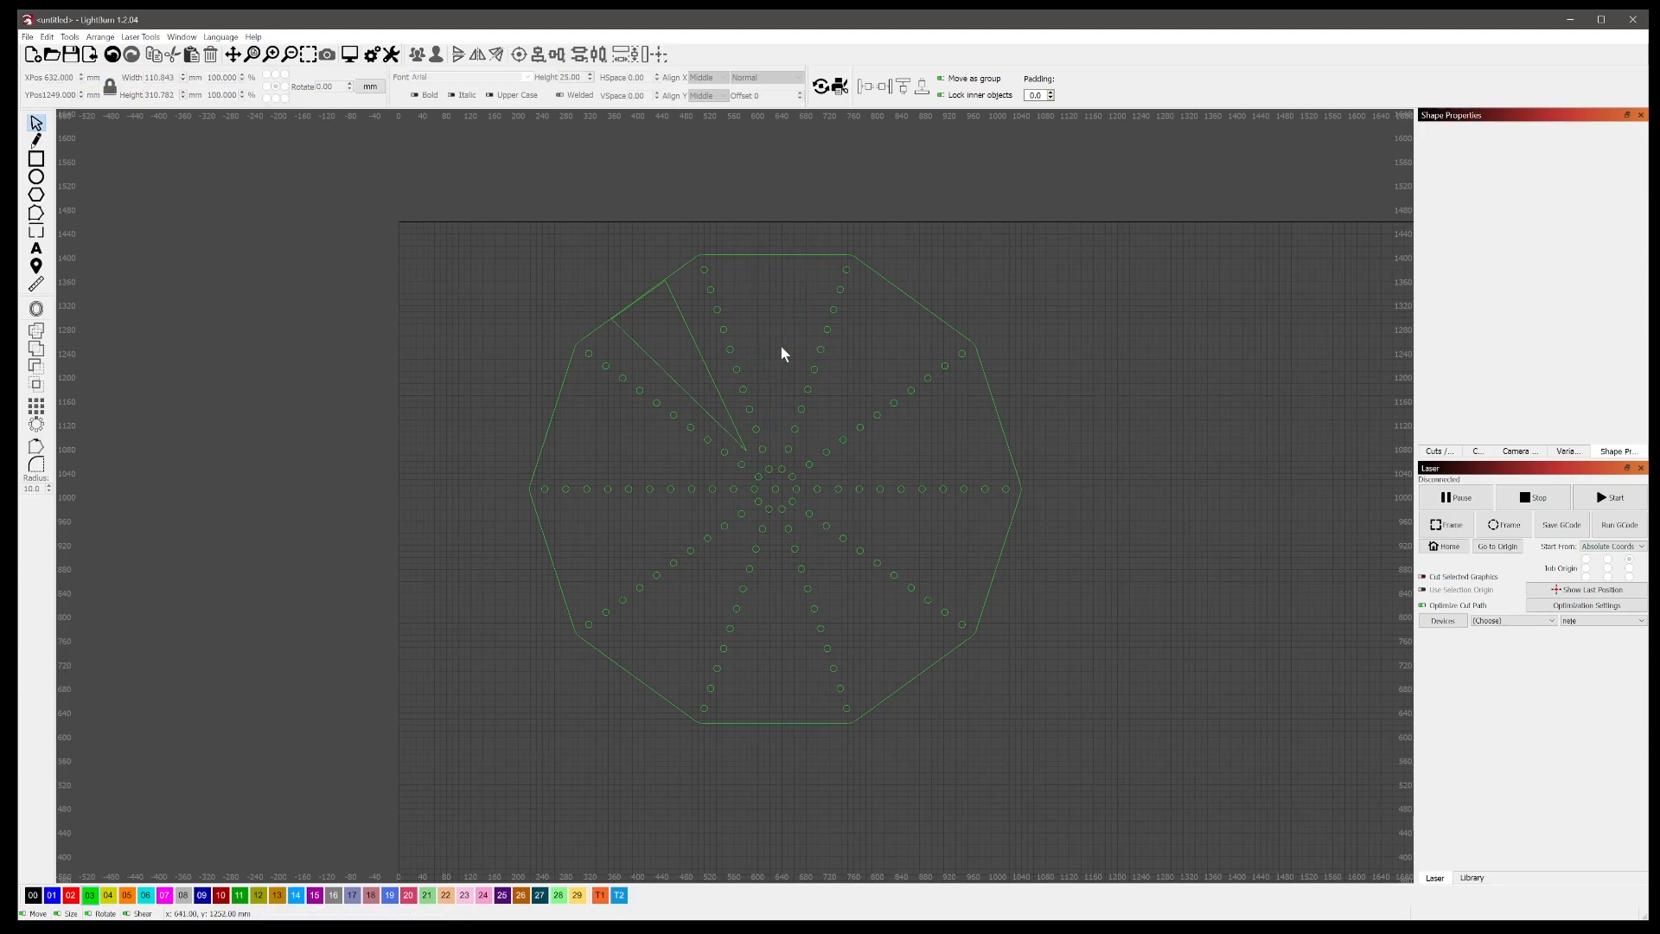
Step: Shrink the remaining triangle slightly and move it outside the work area, beside the radial pattern
{"action": "left_click", "coordinate": [673, 289]}
{"action": "mouse_move", "coordinate": [750, 277]}
{"action": "left_mouse_down"}
{"action": "mouse_move", "coordinate": [765, 271]}
{"action": "mouse_move", "coordinate": [751, 301]}
{"action": "left_mouse_up"}
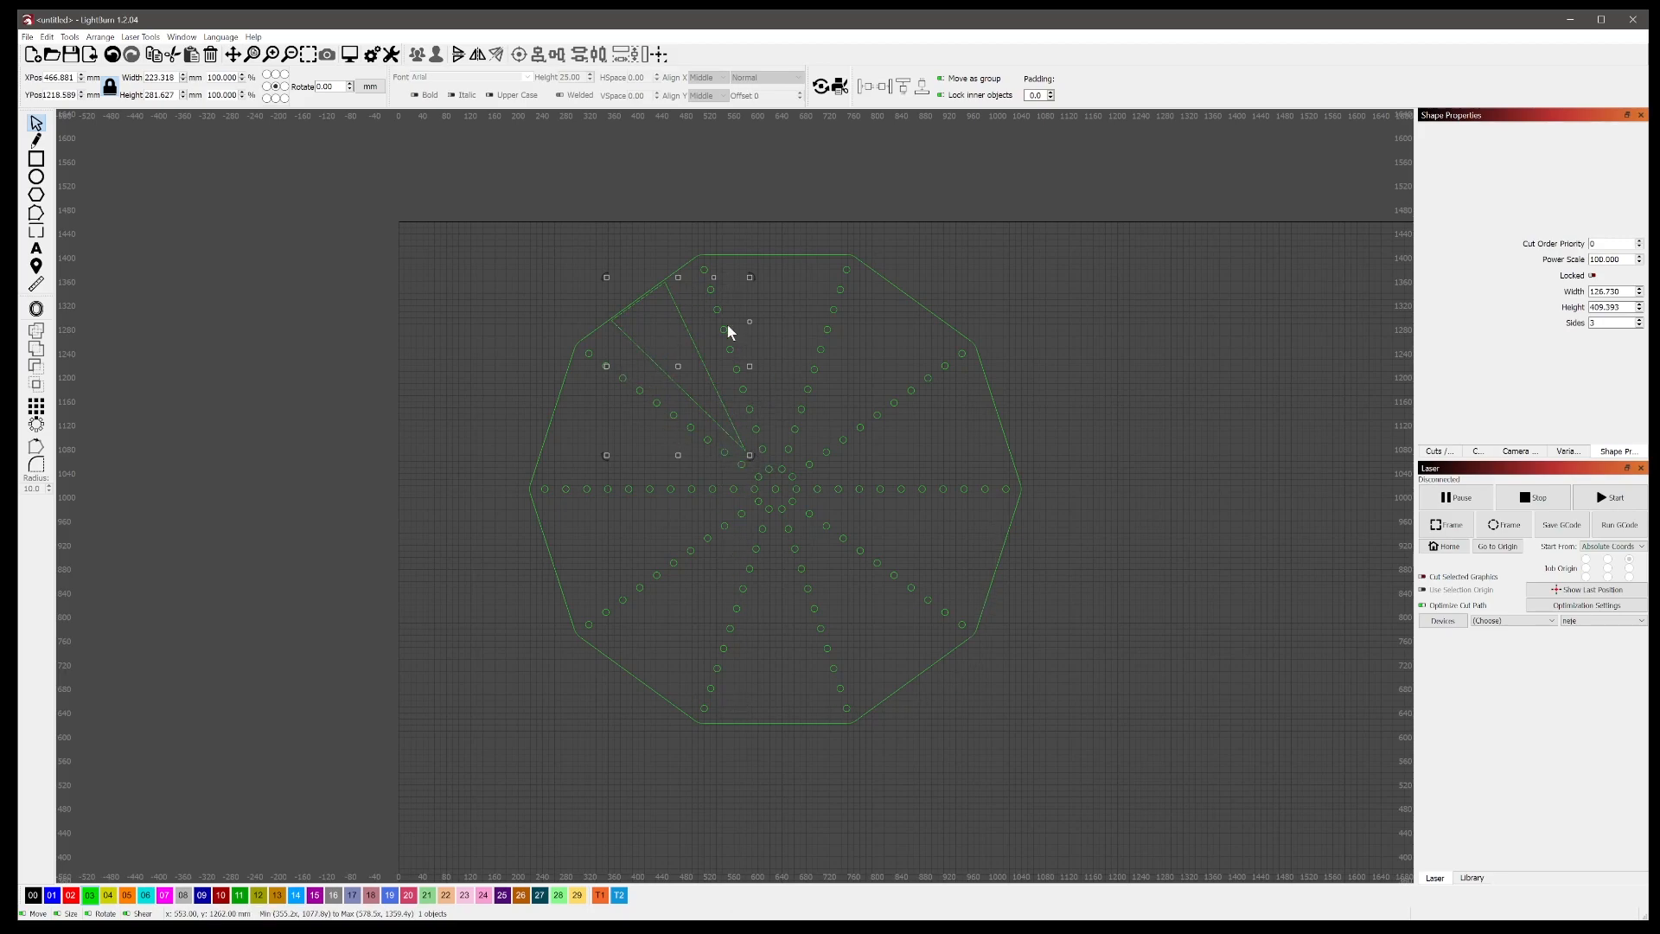
{"action": "left_click_drag", "start_coordinate": [677, 365], "coordinate": [261, 360]}
Step: Ungroup the radial circle array and delete the circle at its centre
{"action": "left_click", "coordinate": [776, 496]}
{"action": "left_click", "coordinate": [772, 489]}
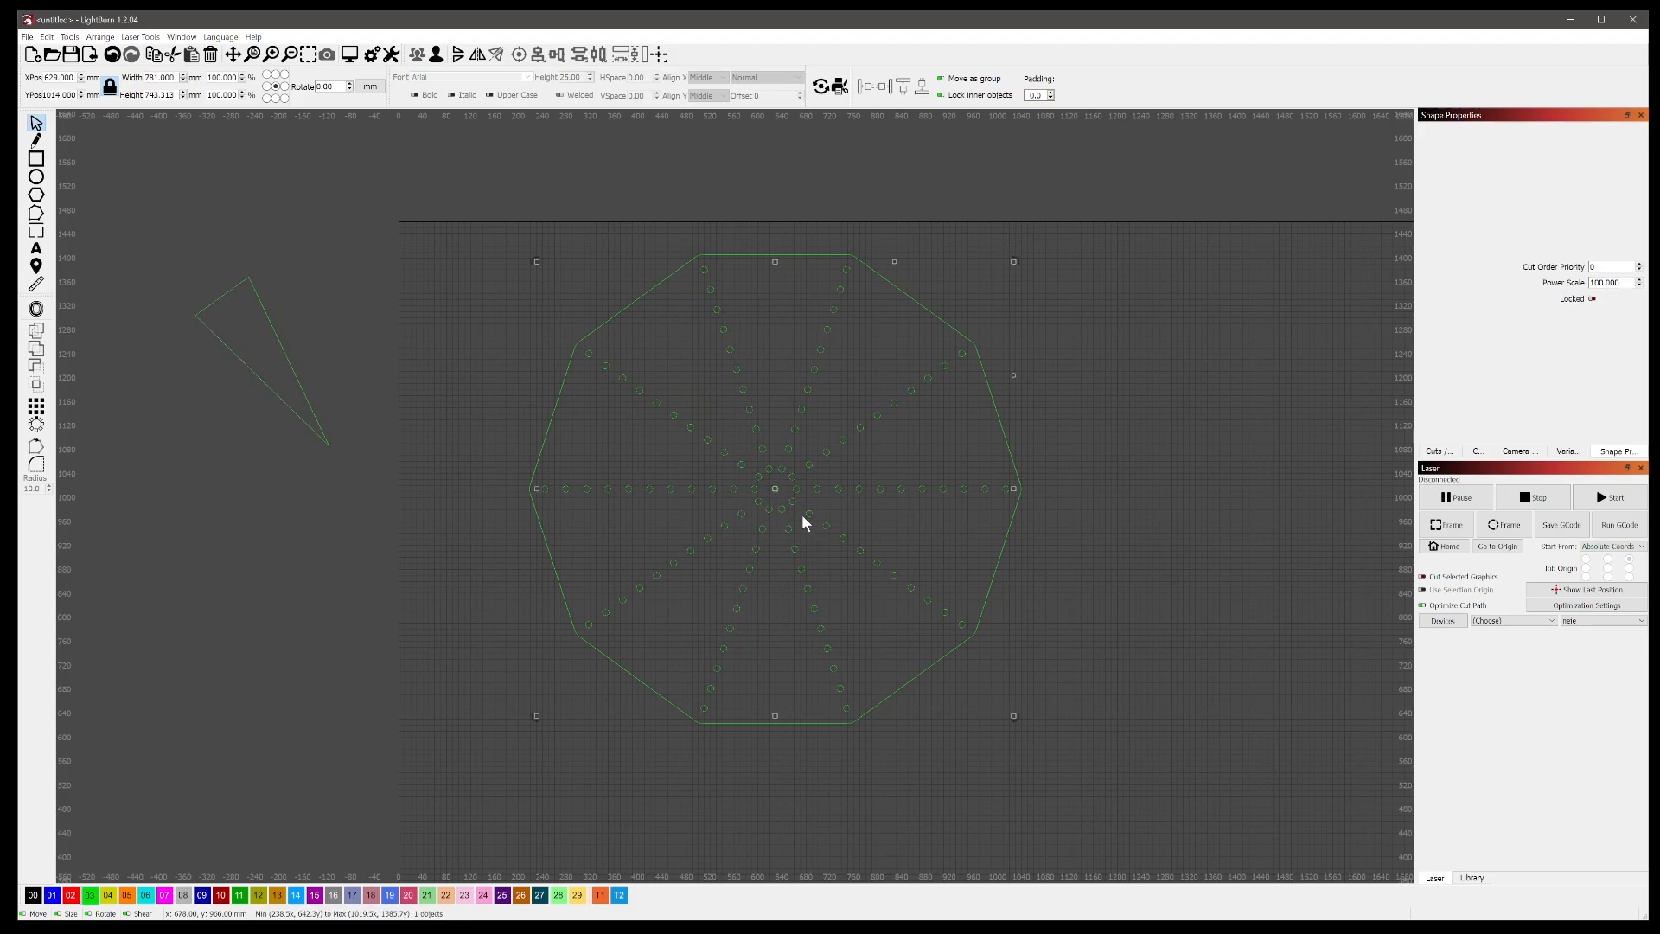
{"action": "scroll", "coordinate": [804, 518], "scroll_direction": "up", "scroll_amount": 4}
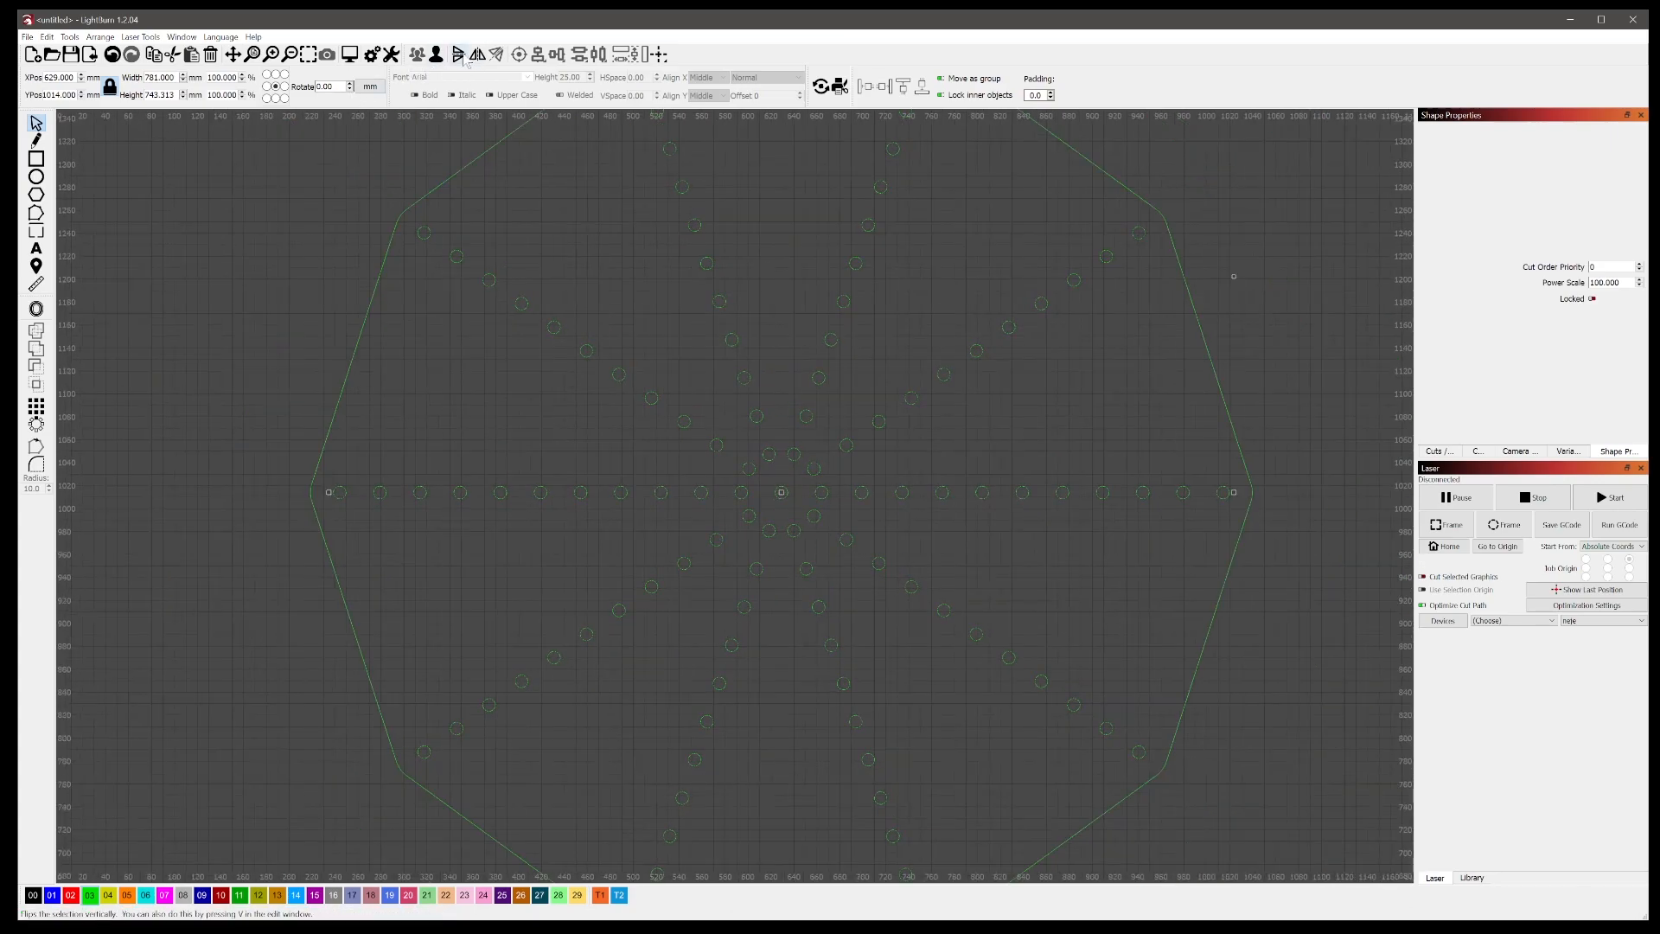
{"action": "left_click", "coordinate": [435, 55]}
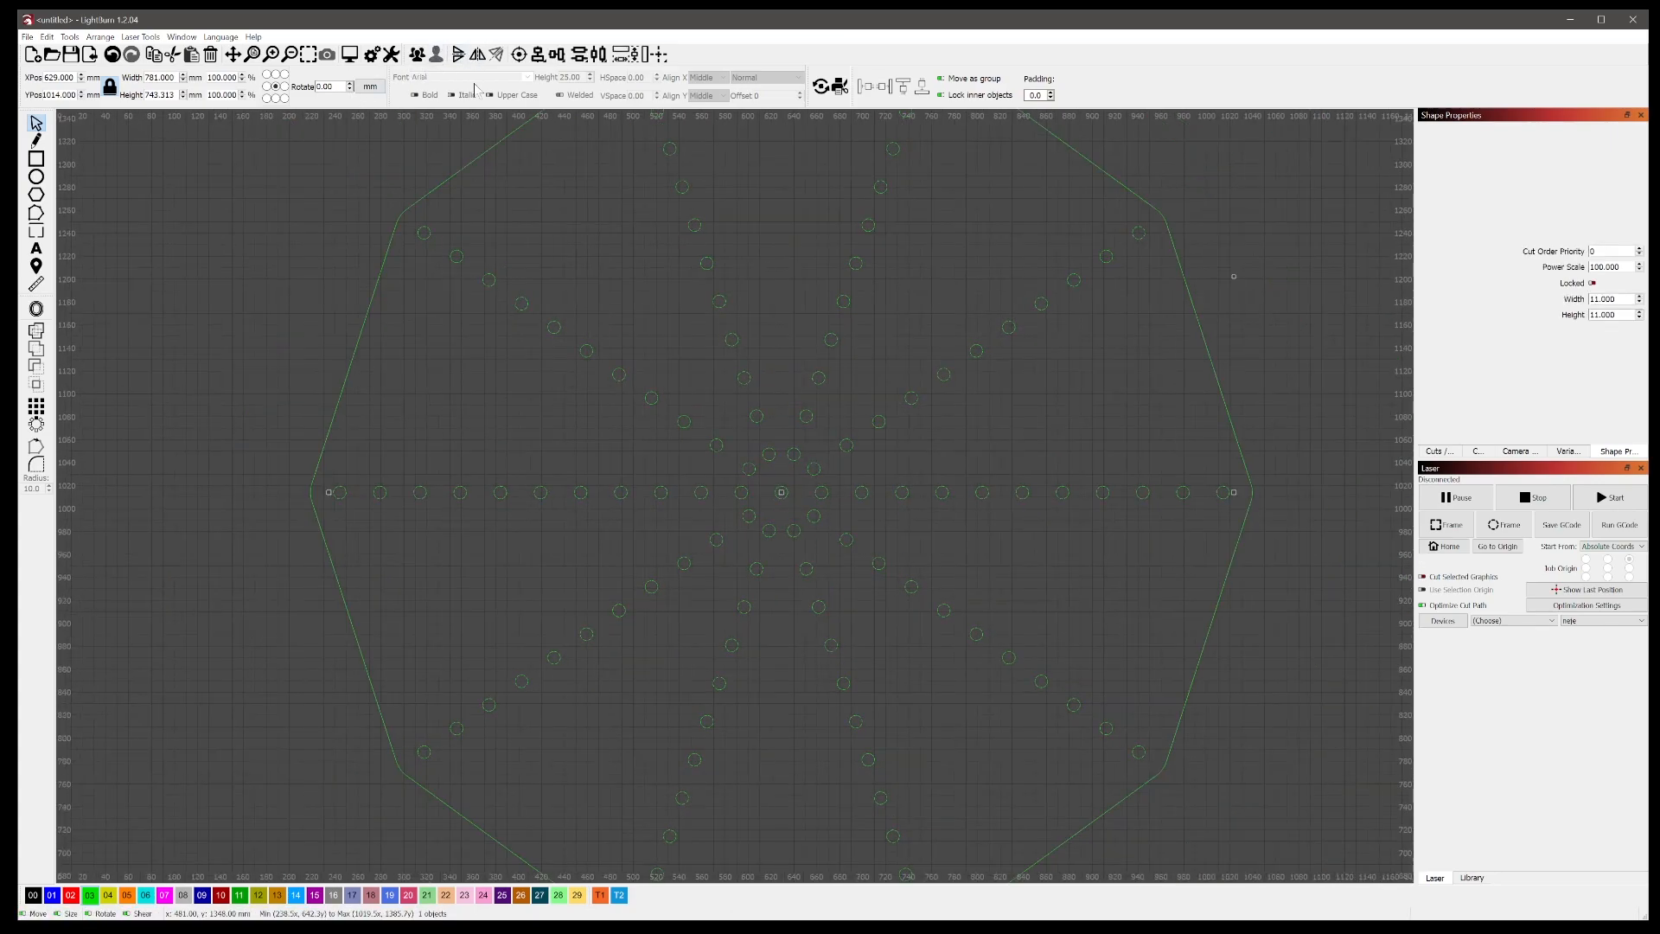
{"action": "left_click", "coordinate": [798, 507]}
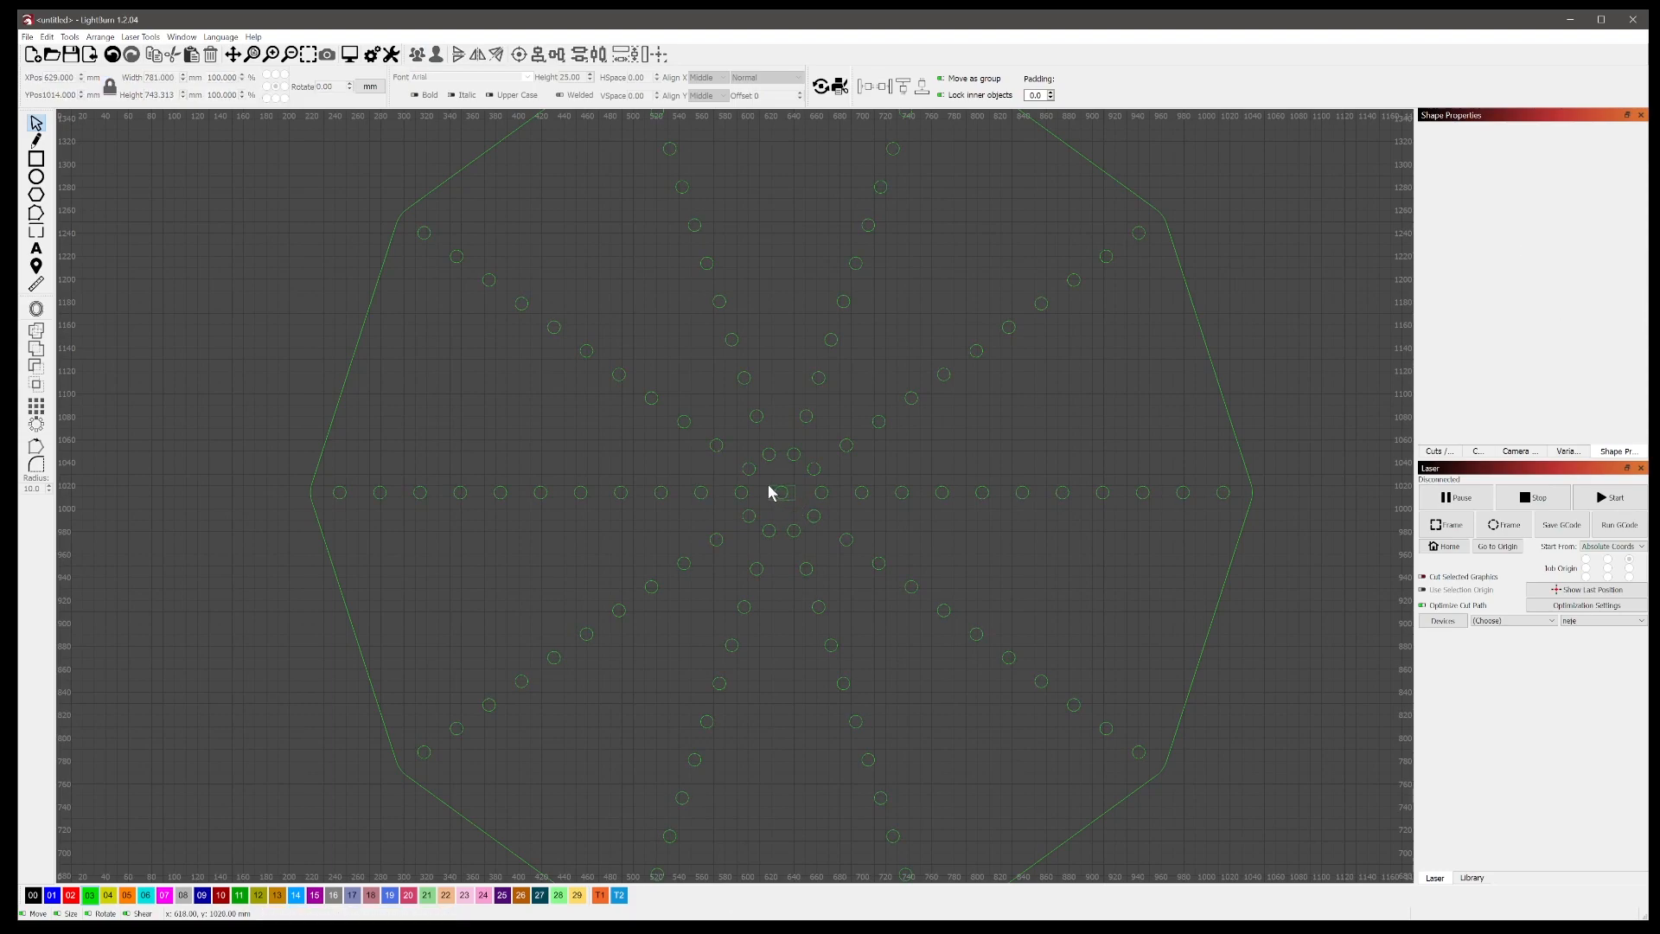
{"action": "left_click", "coordinate": [773, 493]}
Step: Group all the remaining circles together with the decagon outline
{"action": "scroll", "coordinate": [868, 476], "scroll_direction": "down", "scroll_amount": 3}
{"action": "scroll", "coordinate": [868, 475], "scroll_direction": "down", "scroll_amount": 1}
{"action": "left_click_drag", "start_coordinate": [1117, 735], "coordinate": [540, 209]}
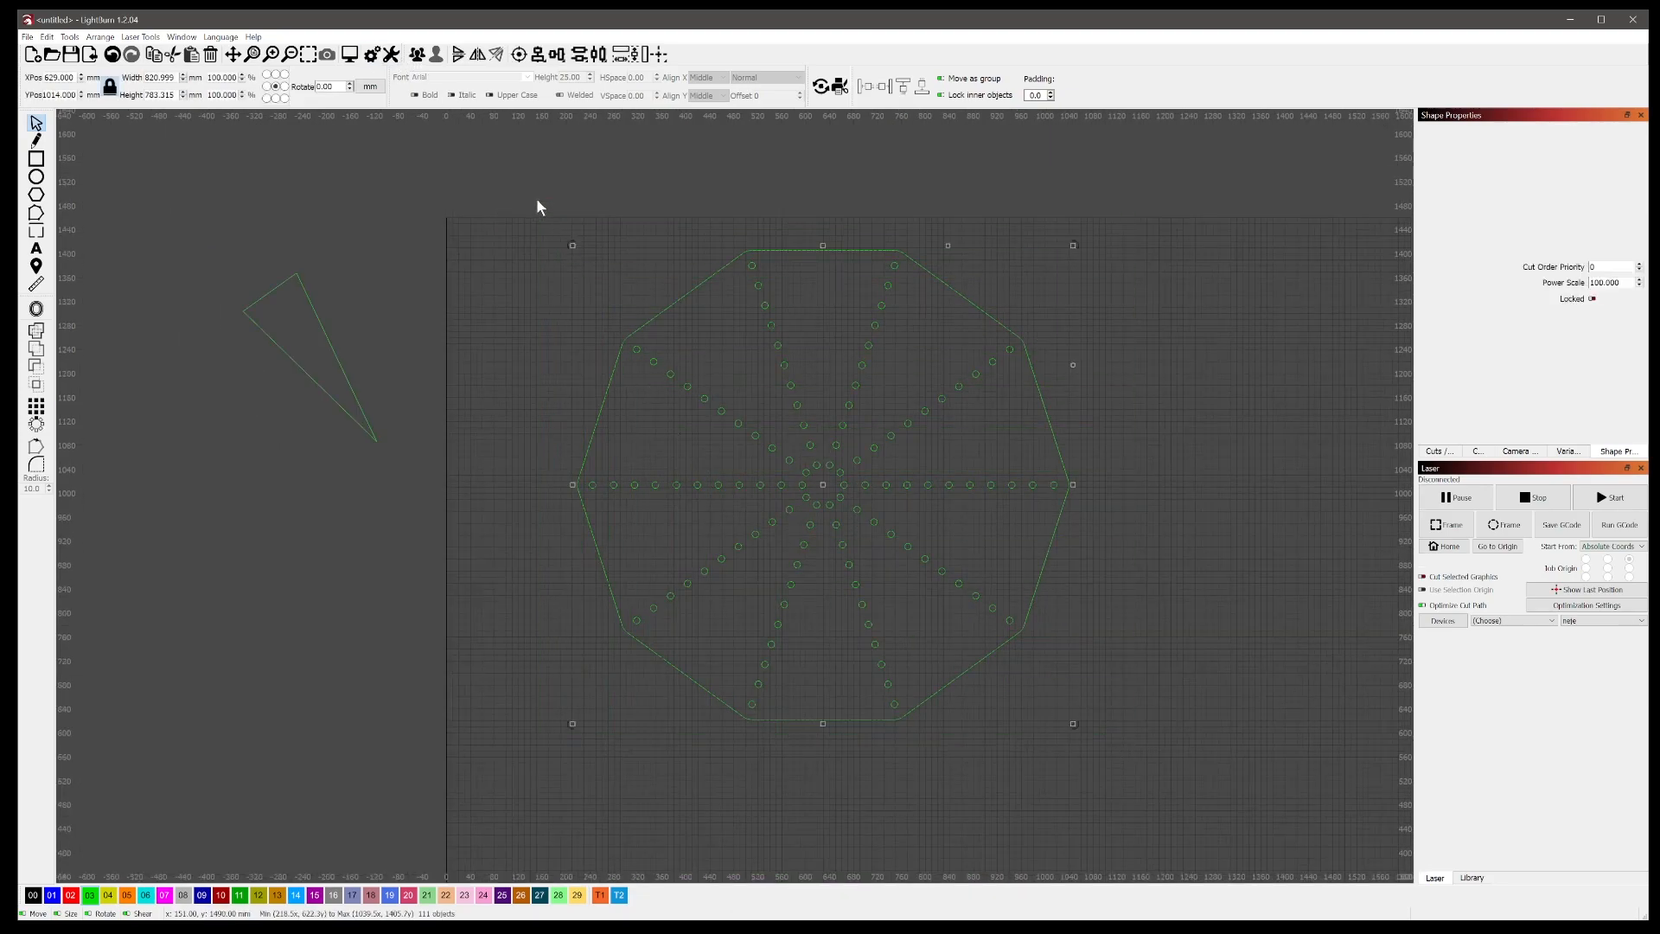
{"action": "left_click", "coordinate": [417, 53]}
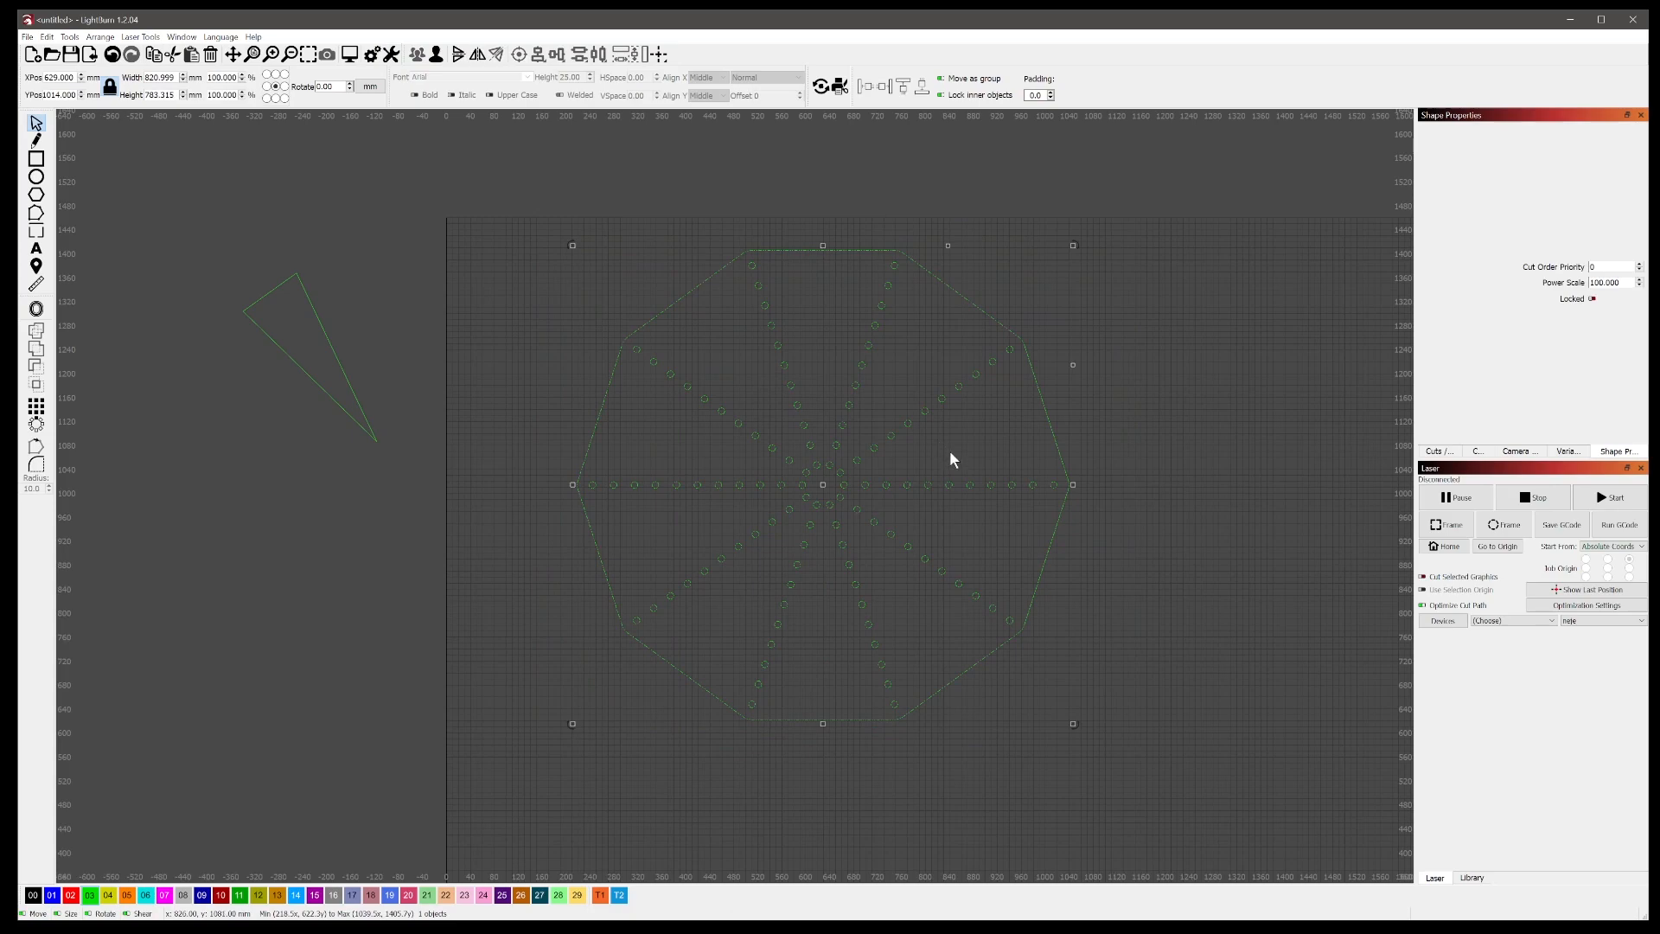
{"action": "left_click", "coordinate": [1084, 615]}
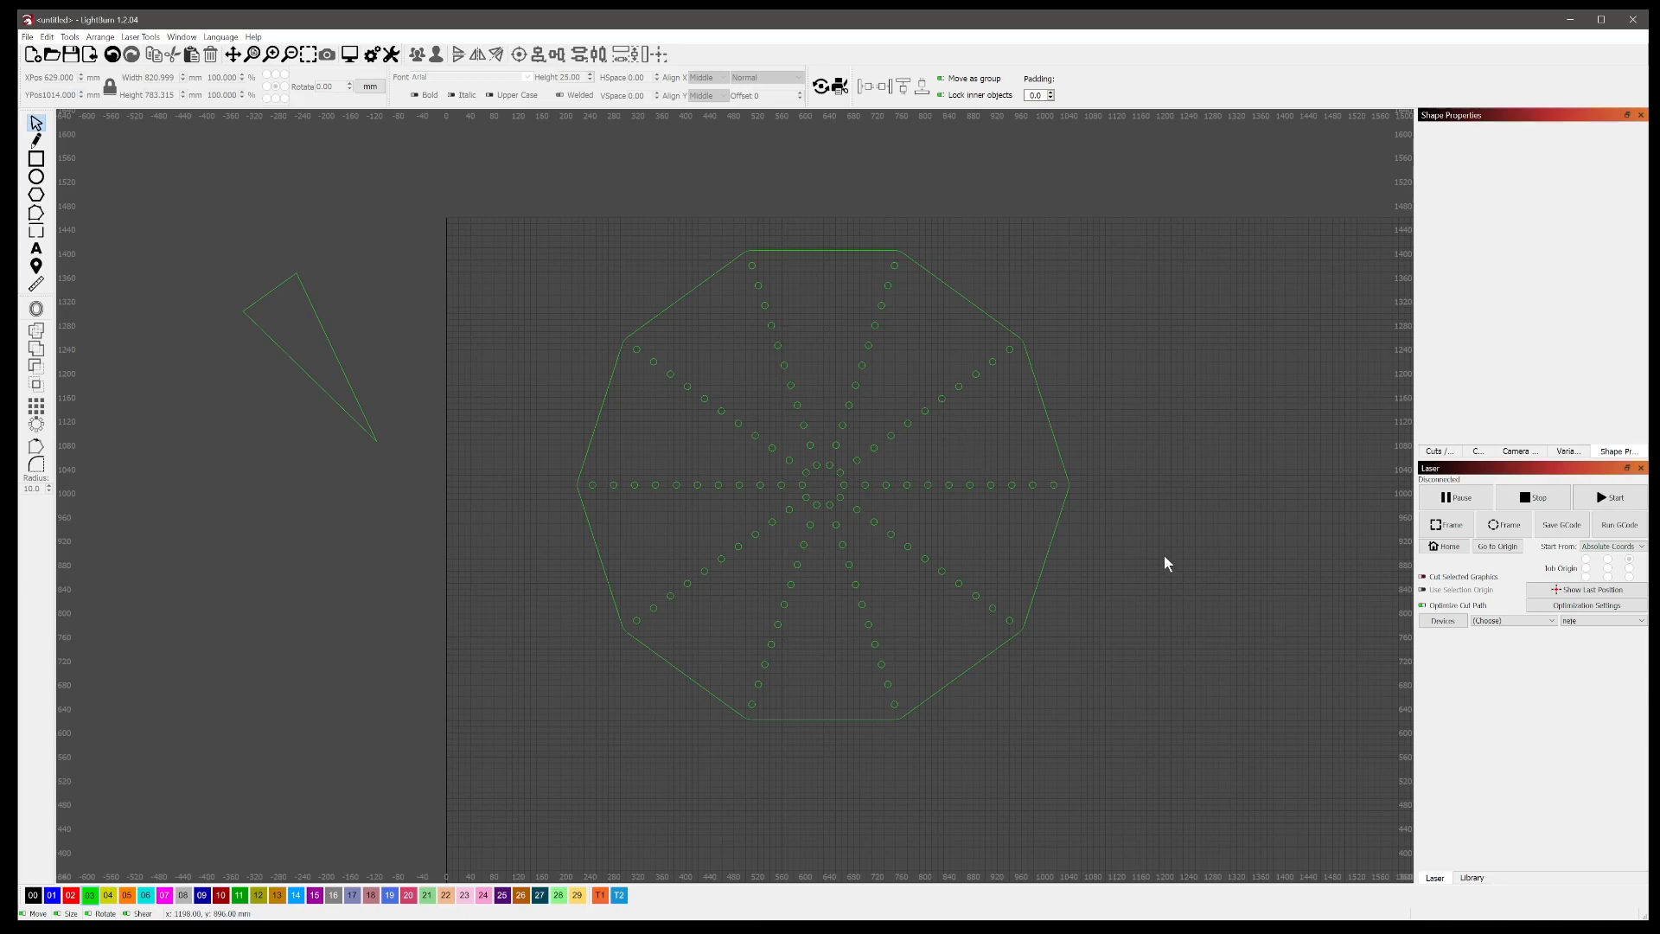
Step: Overlay a pasted copy of the grouped design, rotated so its arms fall between the original arms, and try off-centre positions for it
{"action": "left_click_drag", "start_coordinate": [770, 541], "coordinate": [471, 220]}
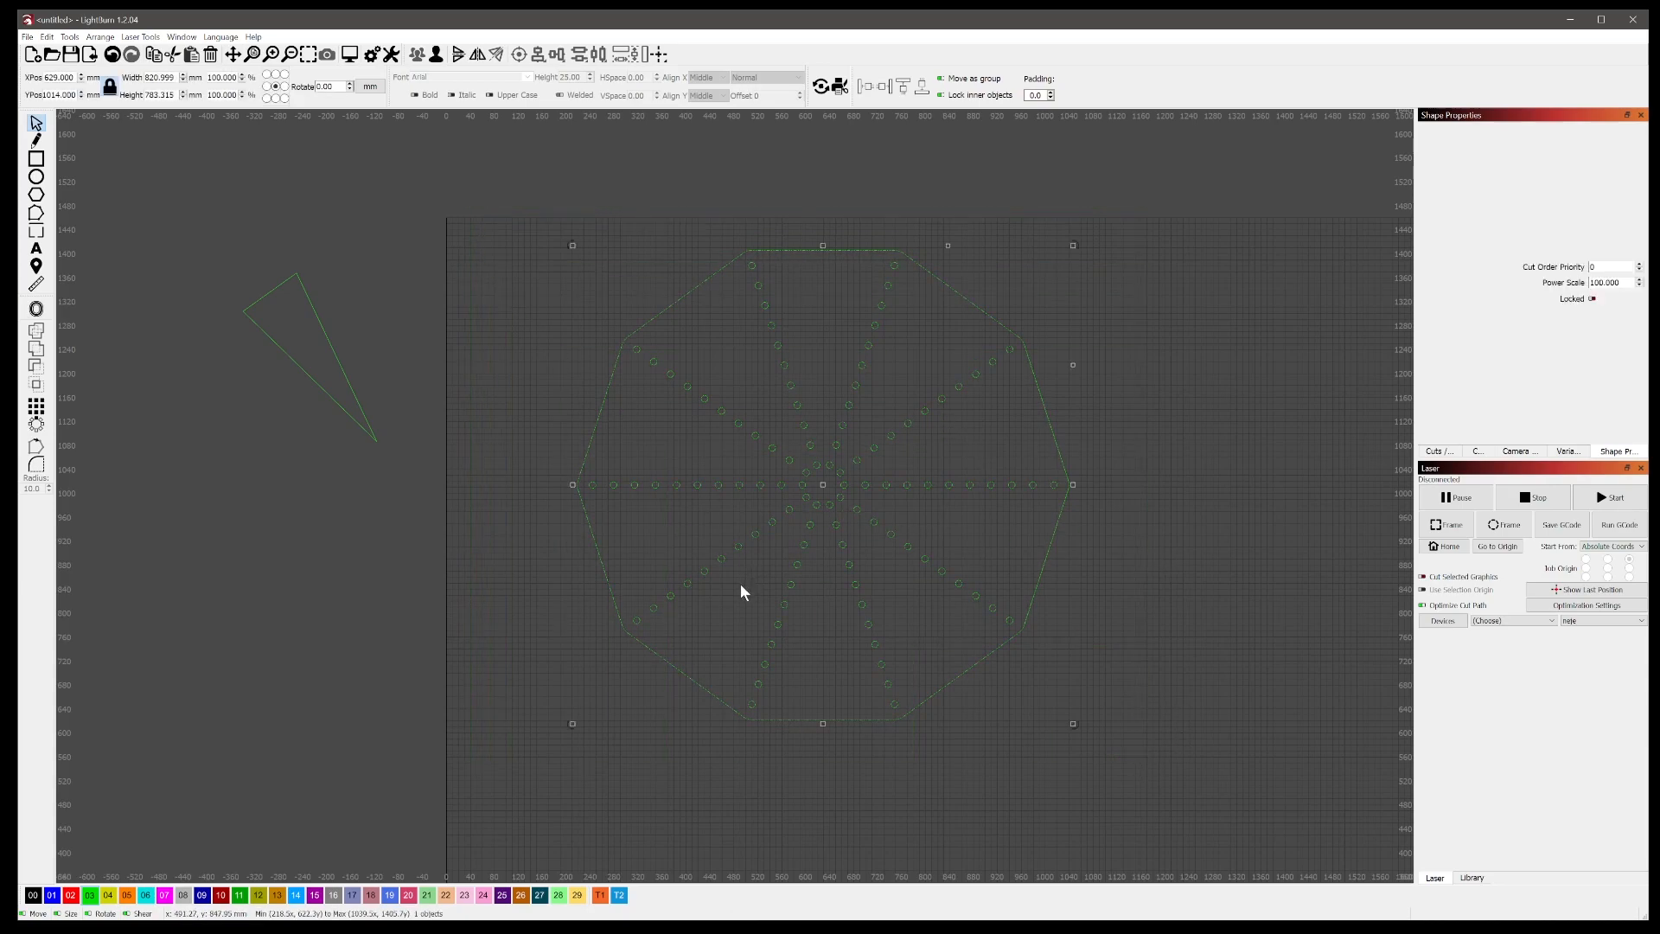
{"action": "key", "text": "ctrl+v"}
{"action": "left_click_drag", "start_coordinate": [798, 619], "coordinate": [823, 484]}
{"action": "left_click_drag", "start_coordinate": [1079, 728], "coordinate": [1004, 821]}
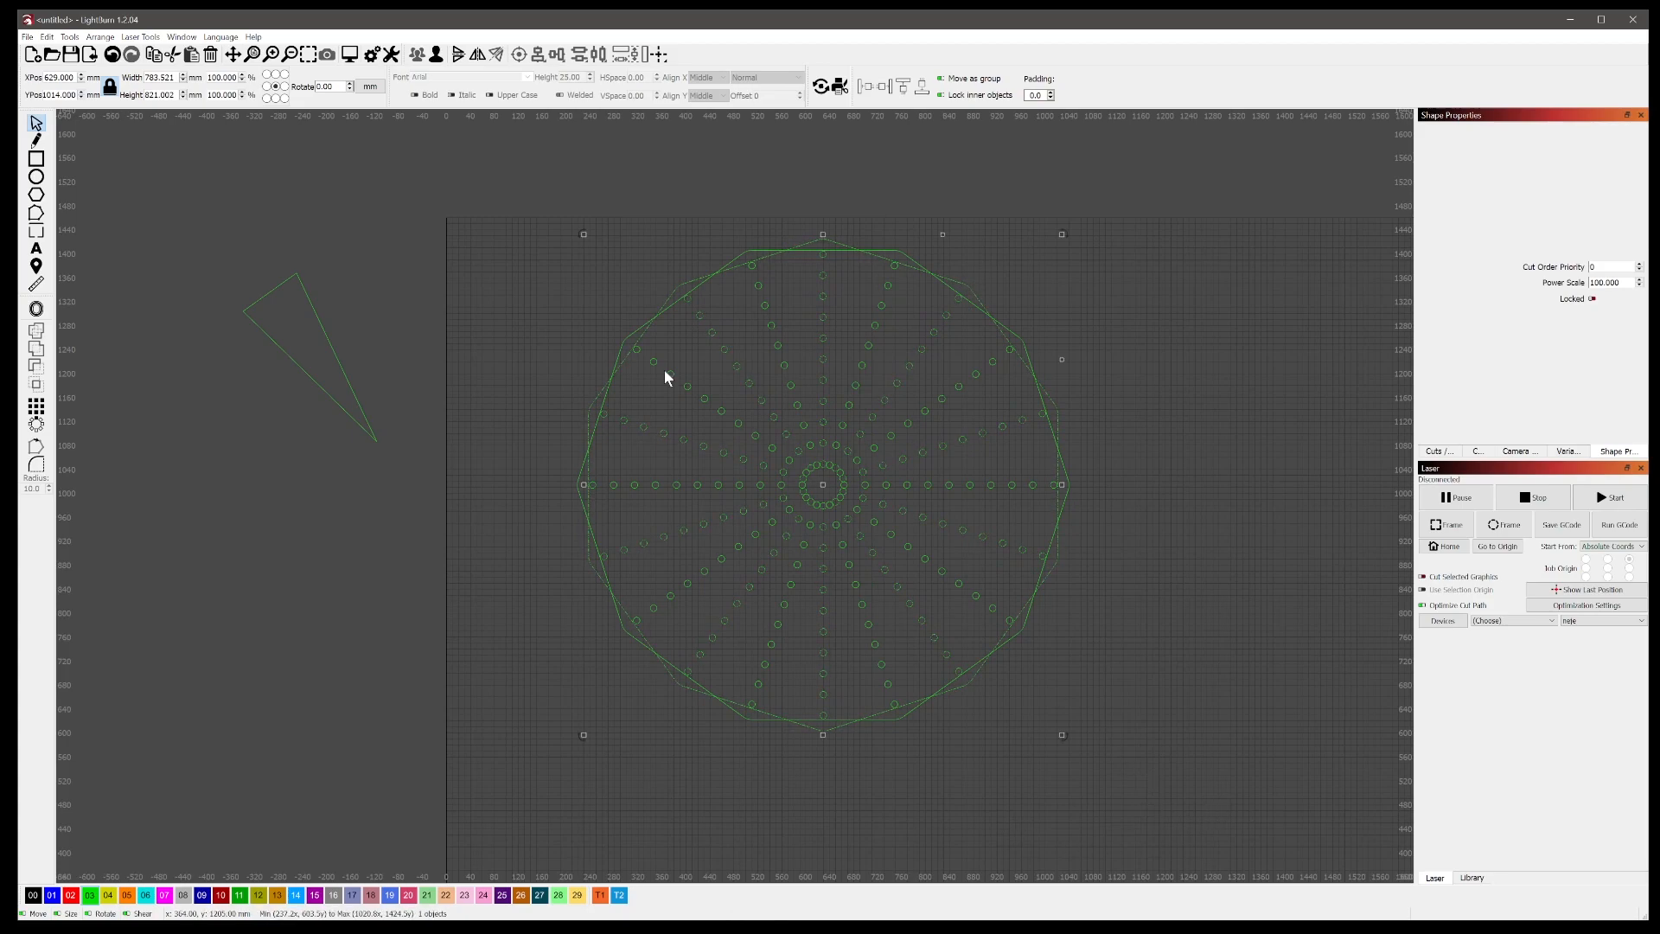
{"action": "left_click_drag", "start_coordinate": [823, 485], "coordinate": [711, 456]}
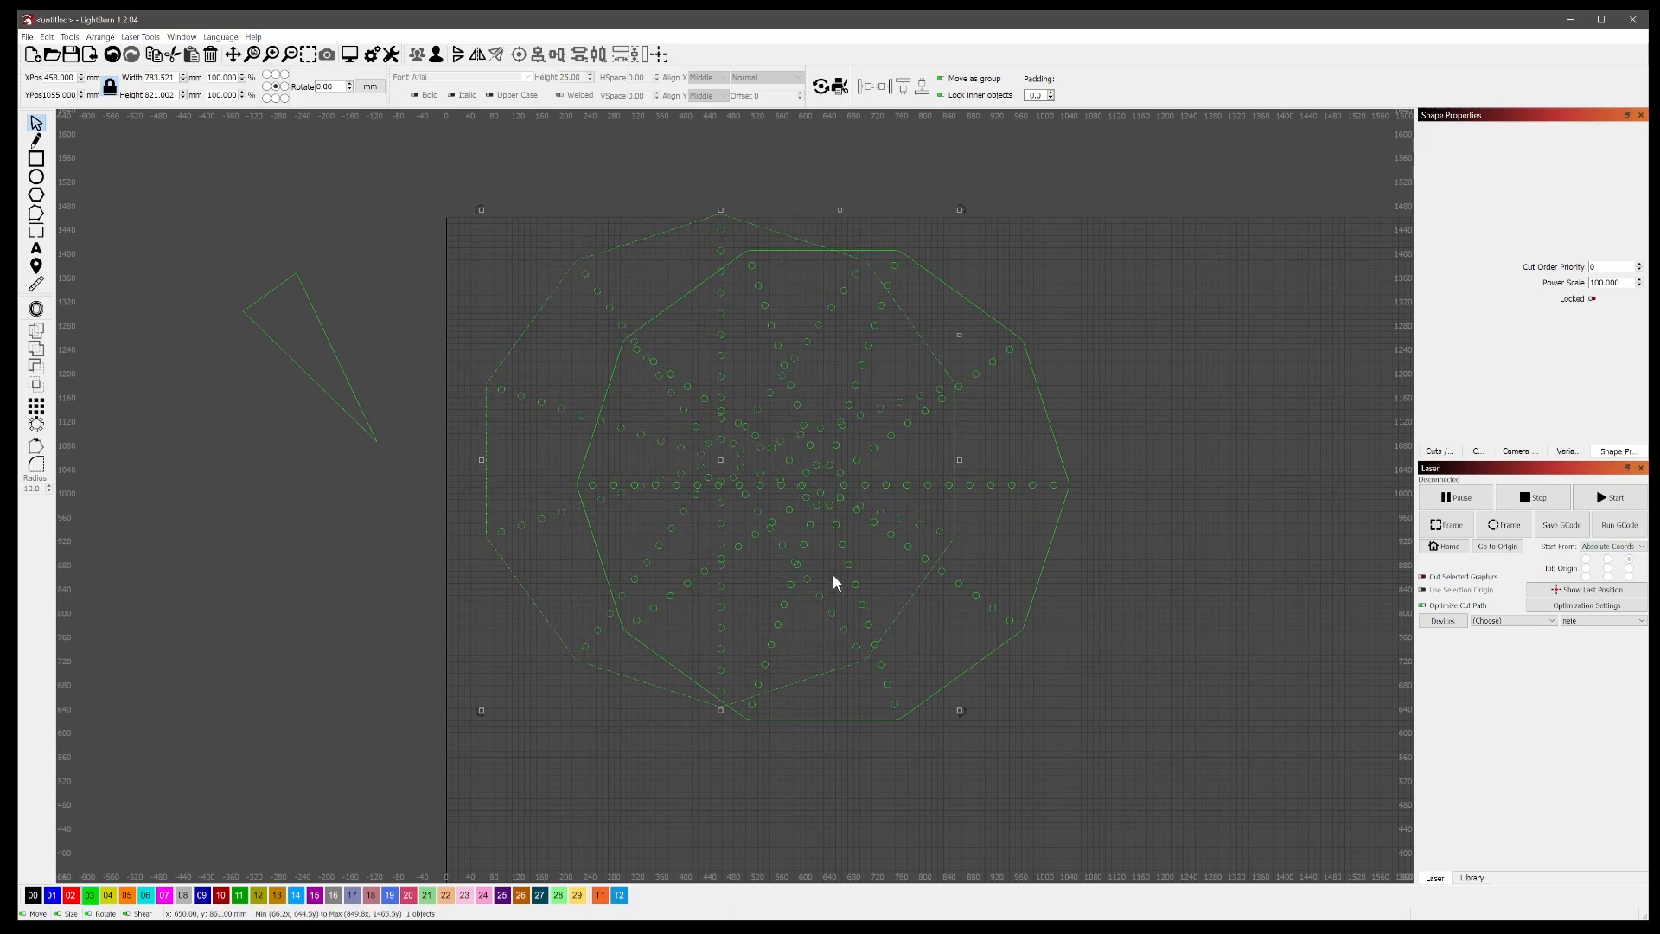
{"action": "left_click_drag", "start_coordinate": [719, 465], "coordinate": [866, 479]}
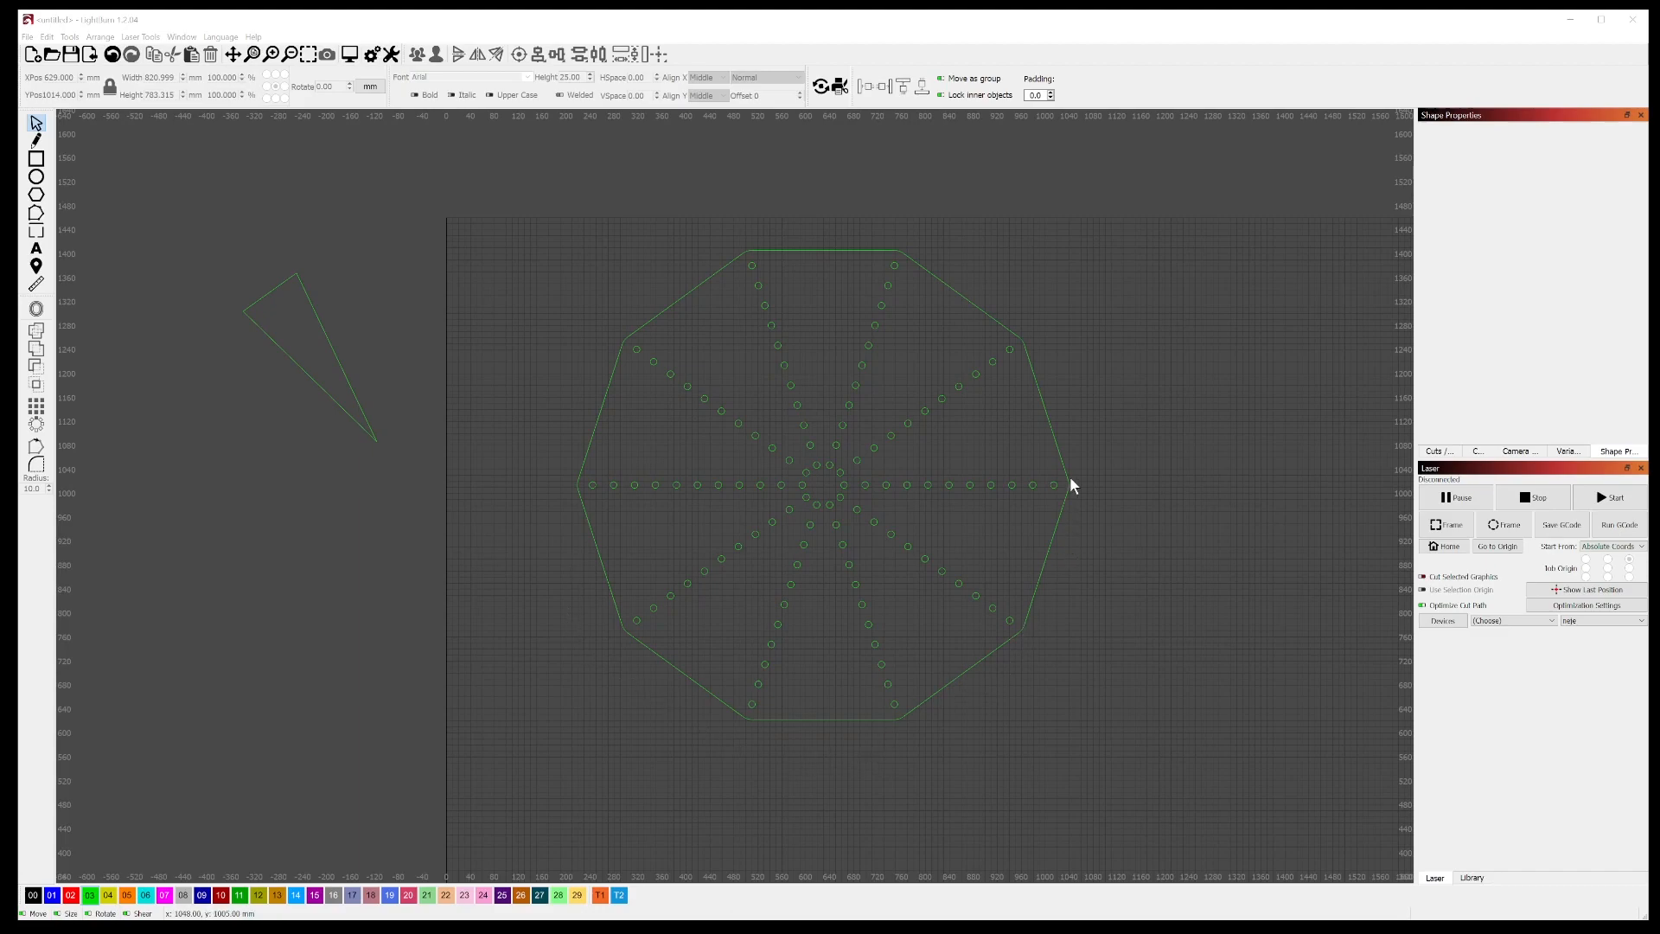
Step: Delete the decagon outline around the radial pattern and group the remaining circles
{"action": "left_click_drag", "start_coordinate": [969, 294], "coordinate": [932, 299]}
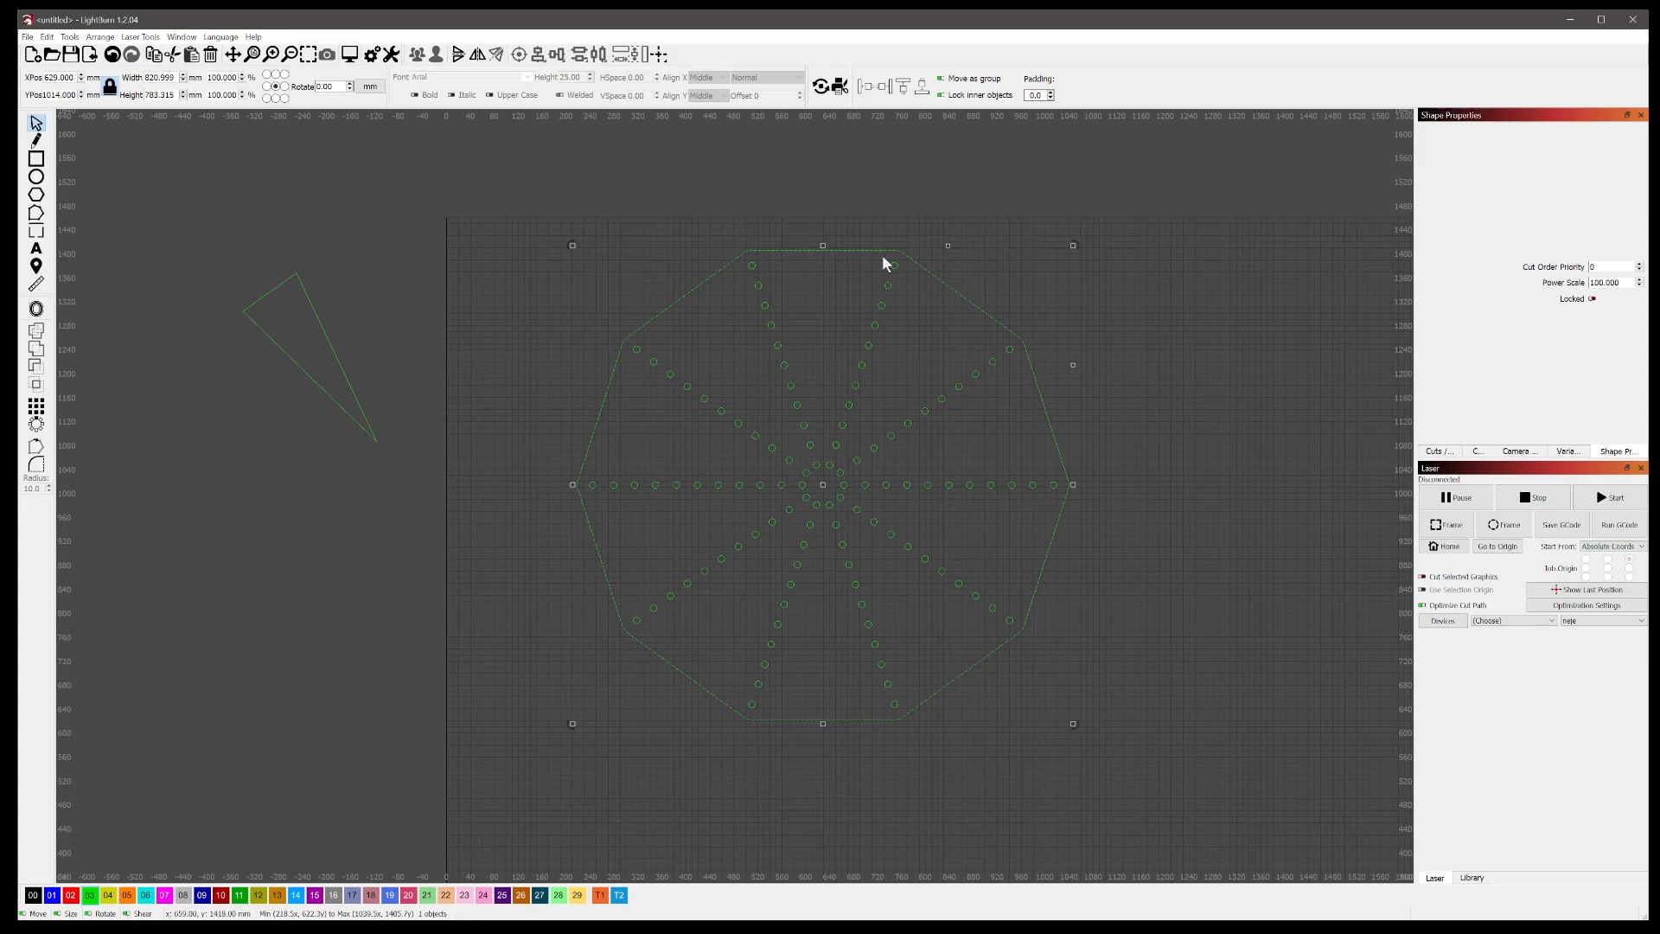
{"action": "key", "text": "Delete"}
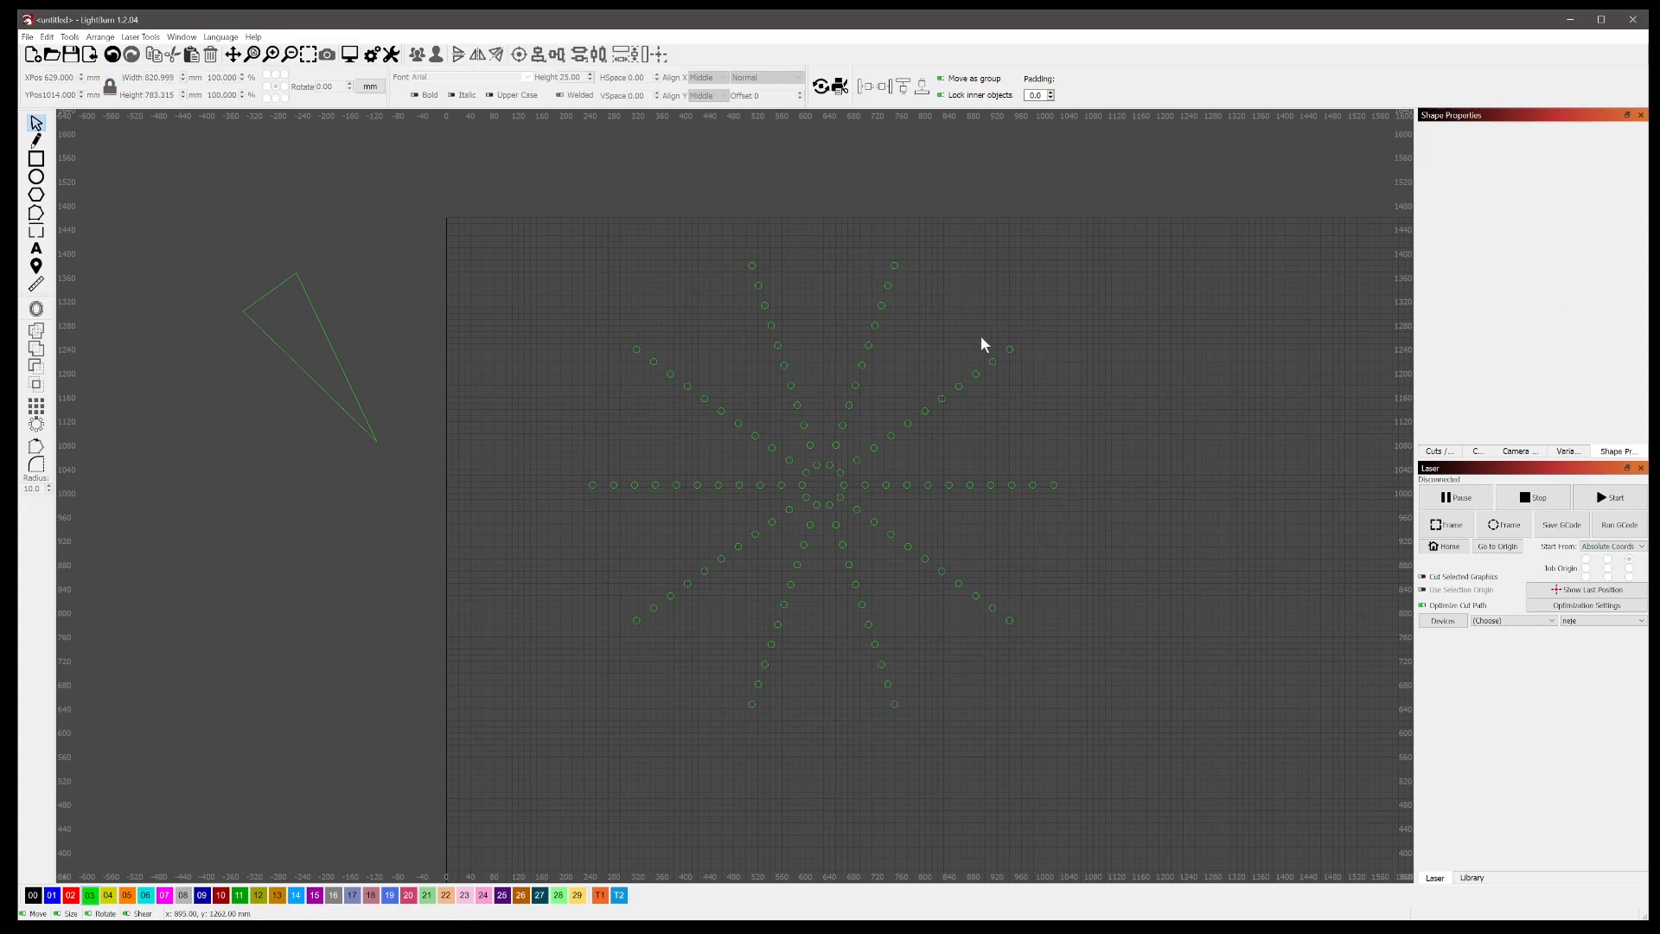
{"action": "left_click_drag", "start_coordinate": [585, 239], "coordinate": [570, 218]}
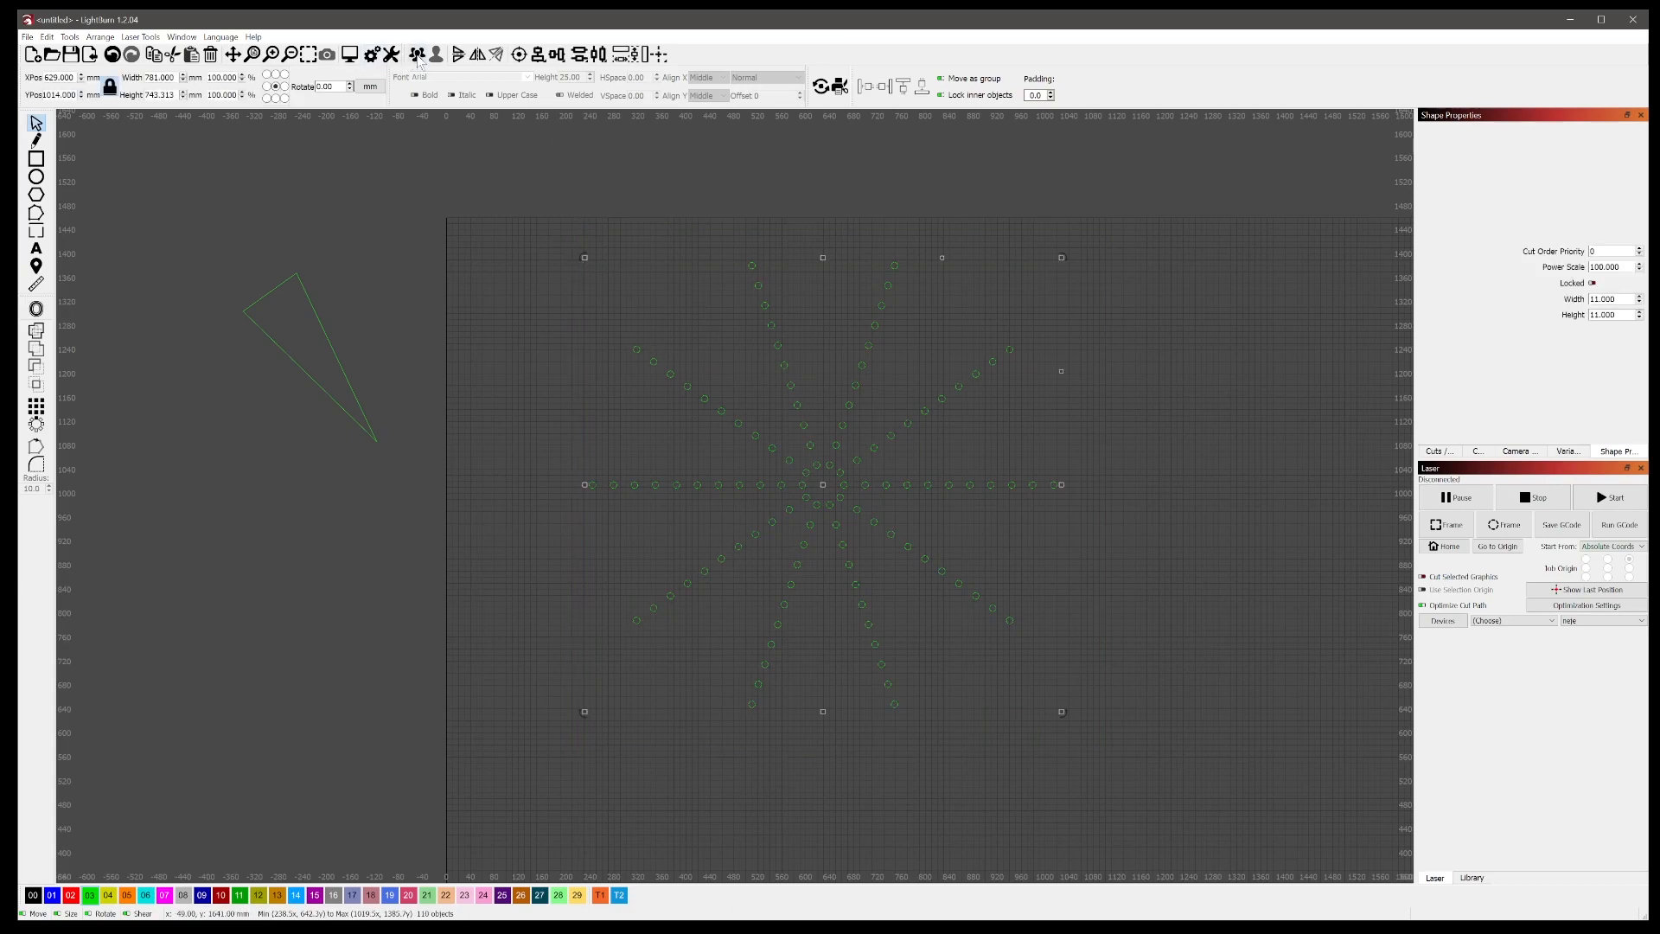
{"action": "left_click", "coordinate": [1115, 741]}
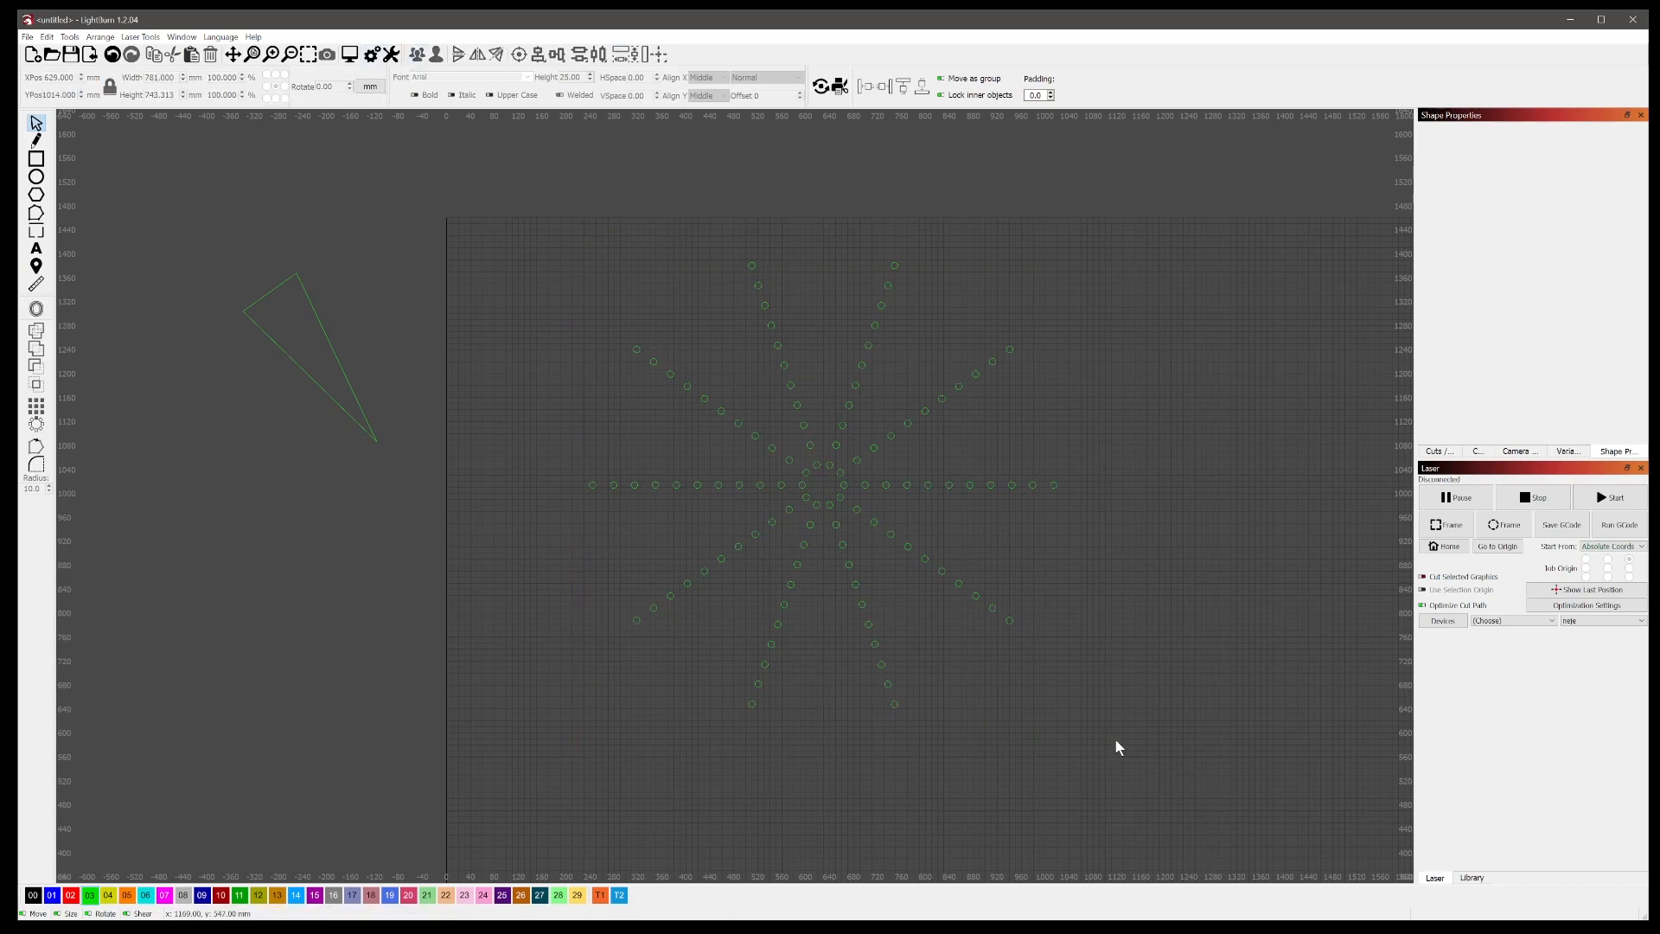
Step: Draw an ellipse about 70 by 74 mm beside the pattern and set its width to 820 mm with proportions locked
{"action": "left_click", "coordinate": [36, 177]}
{"action": "left_click_drag", "start_coordinate": [482, 262], "coordinate": [524, 305]}
{"action": "left_click_drag", "start_coordinate": [171, 77], "coordinate": [113, 71]}
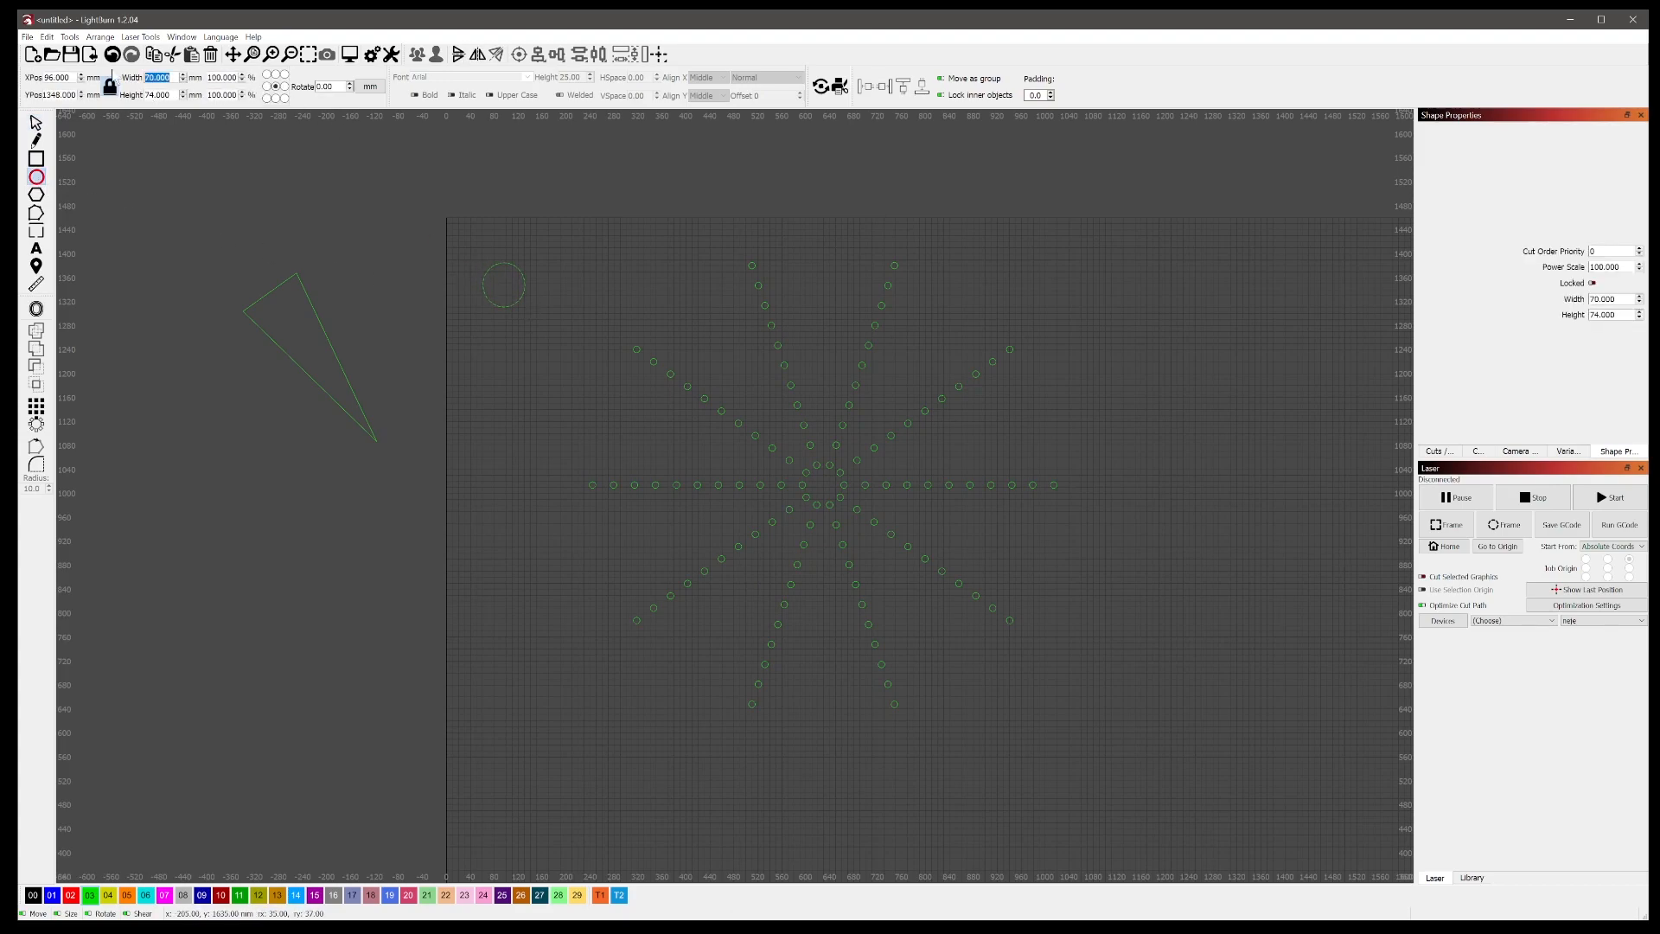
{"action": "type", "text": "820"}
{"action": "key", "text": "Return"}
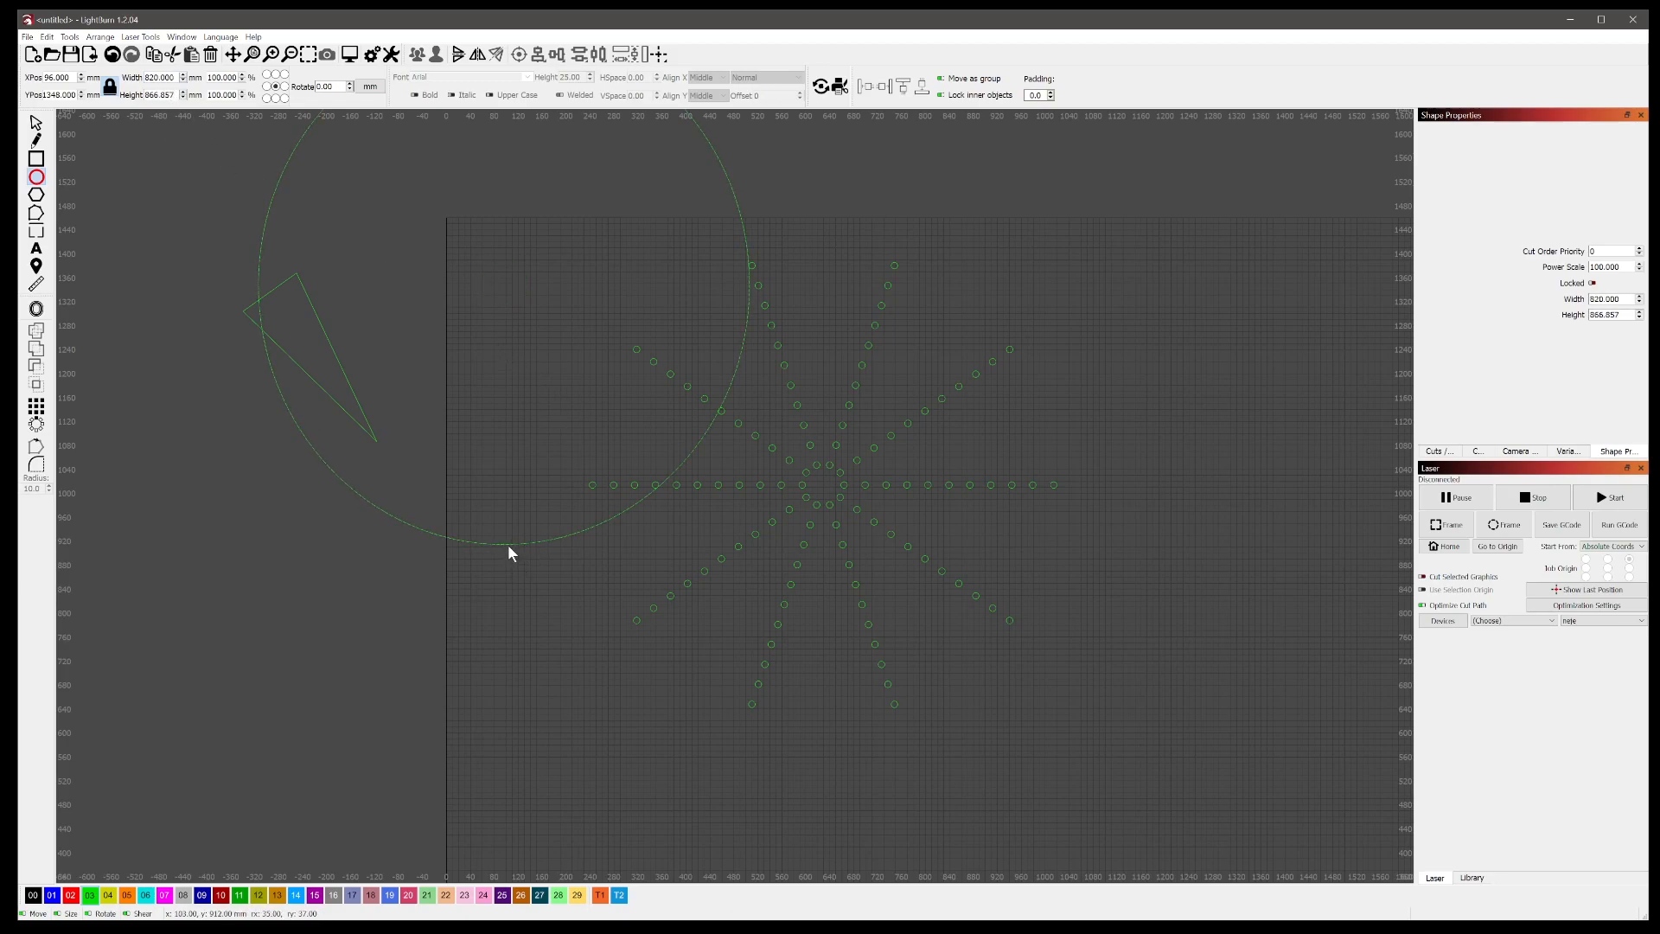
Step: Move the 820 mm wide ellipse over the radial hole pattern and align their centres
{"action": "left_click", "coordinate": [36, 140]}
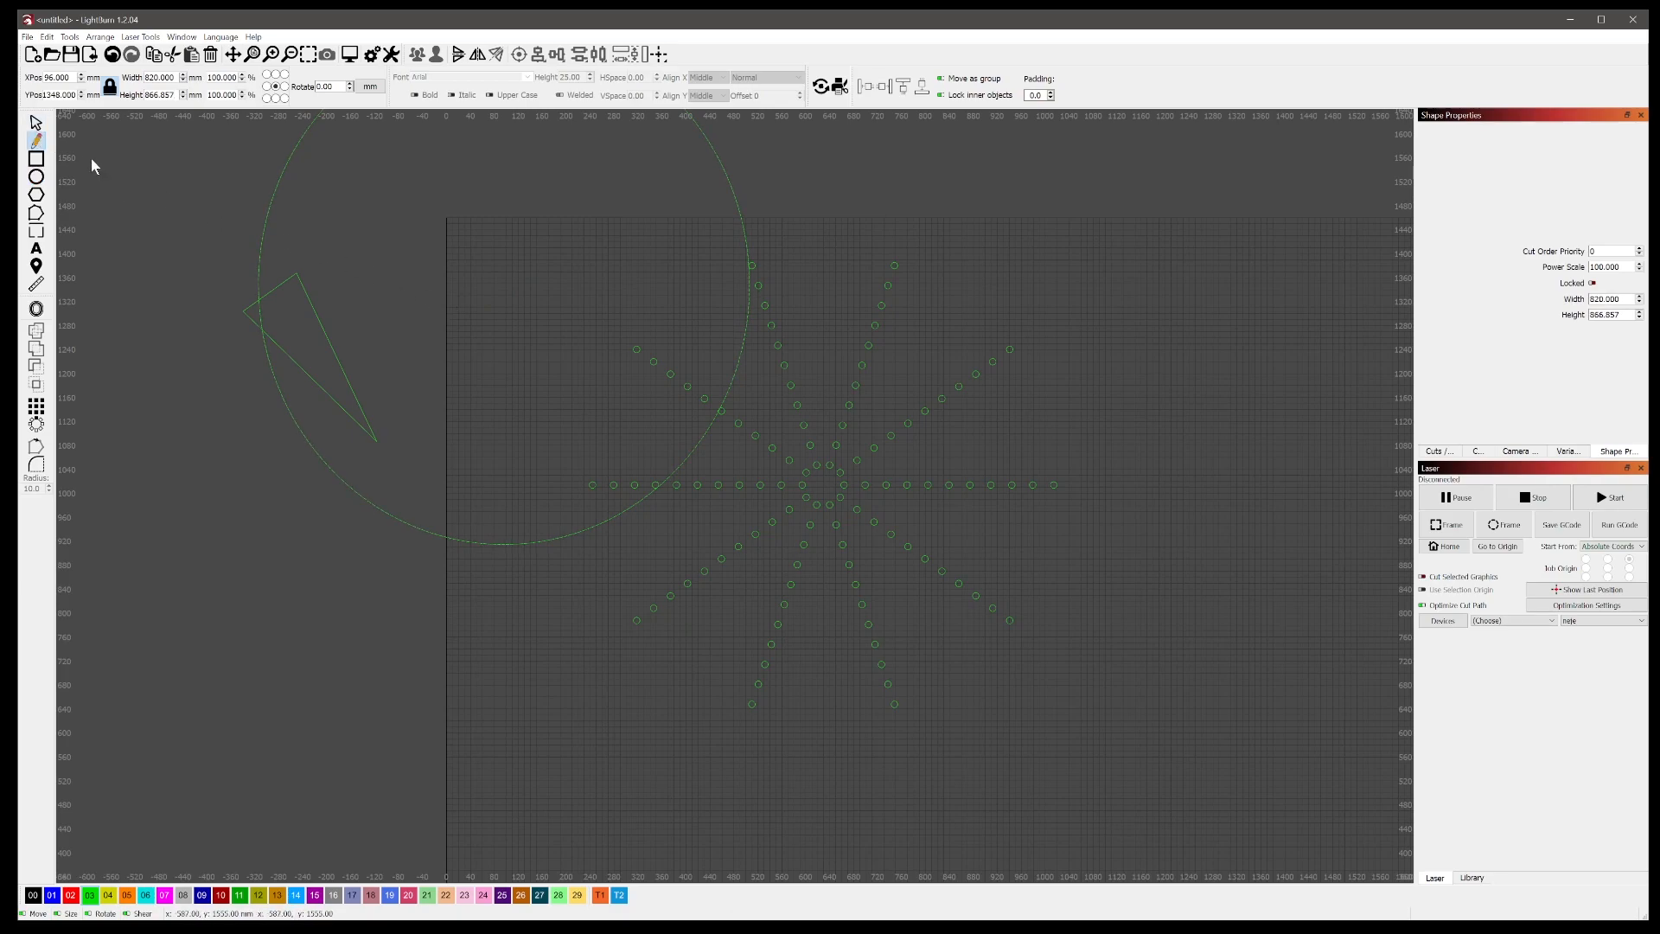
{"action": "left_click", "coordinate": [36, 123]}
{"action": "left_click_drag", "start_coordinate": [503, 286], "coordinate": [823, 489]}
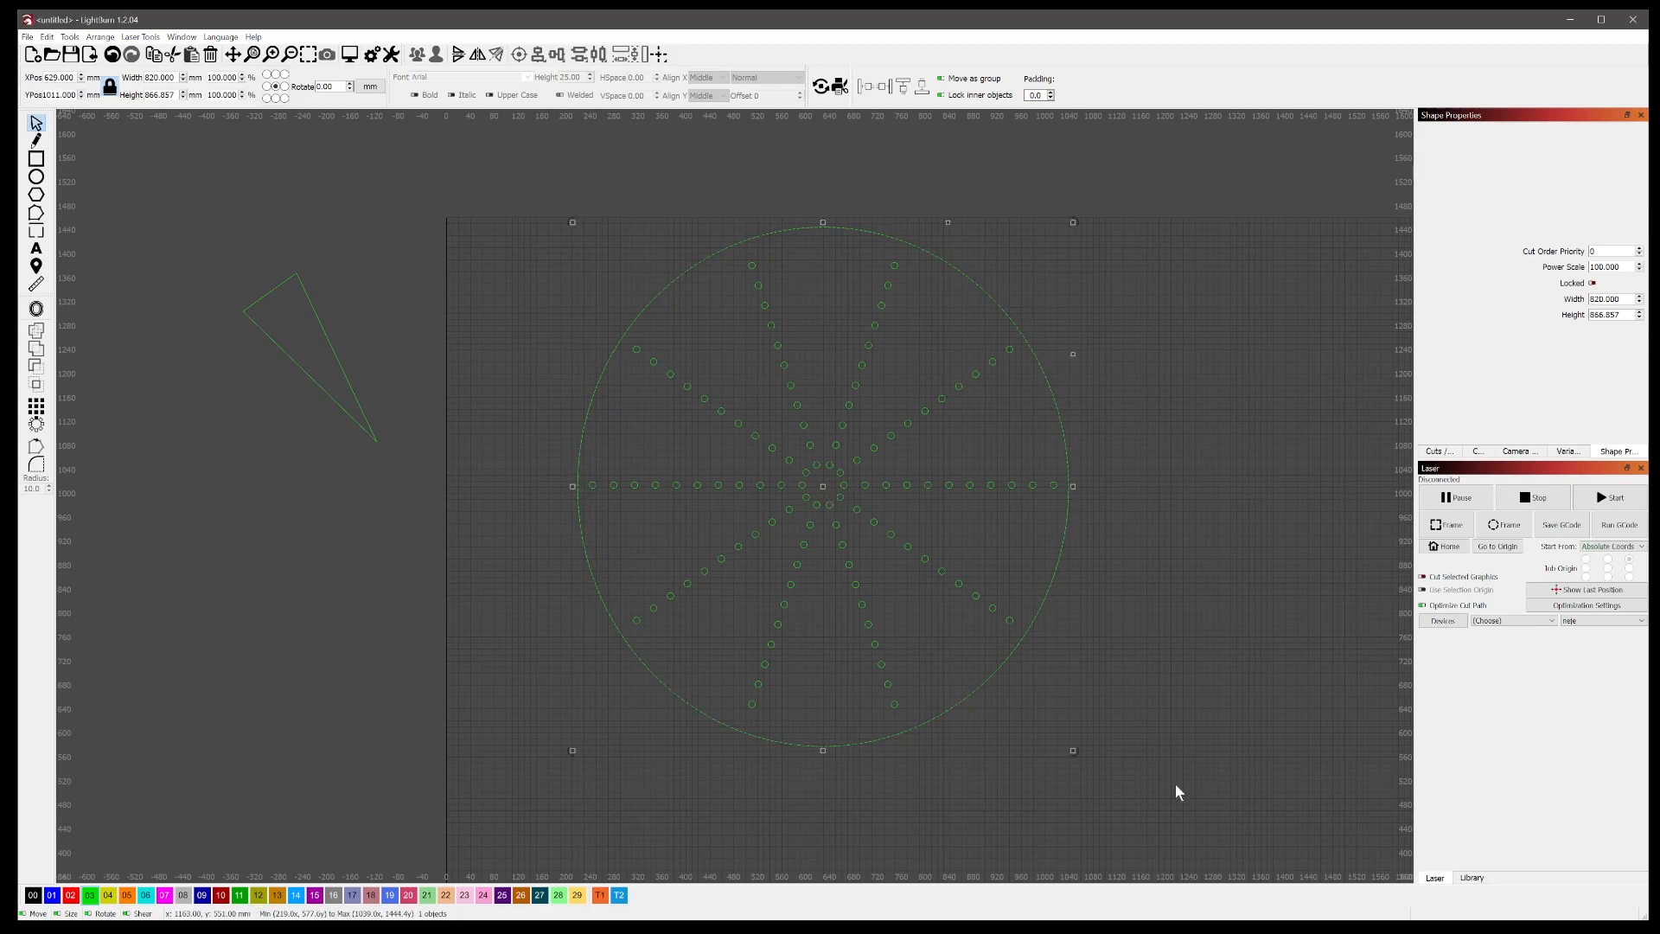
{"action": "left_click_drag", "start_coordinate": [1206, 809], "coordinate": [539, 198]}
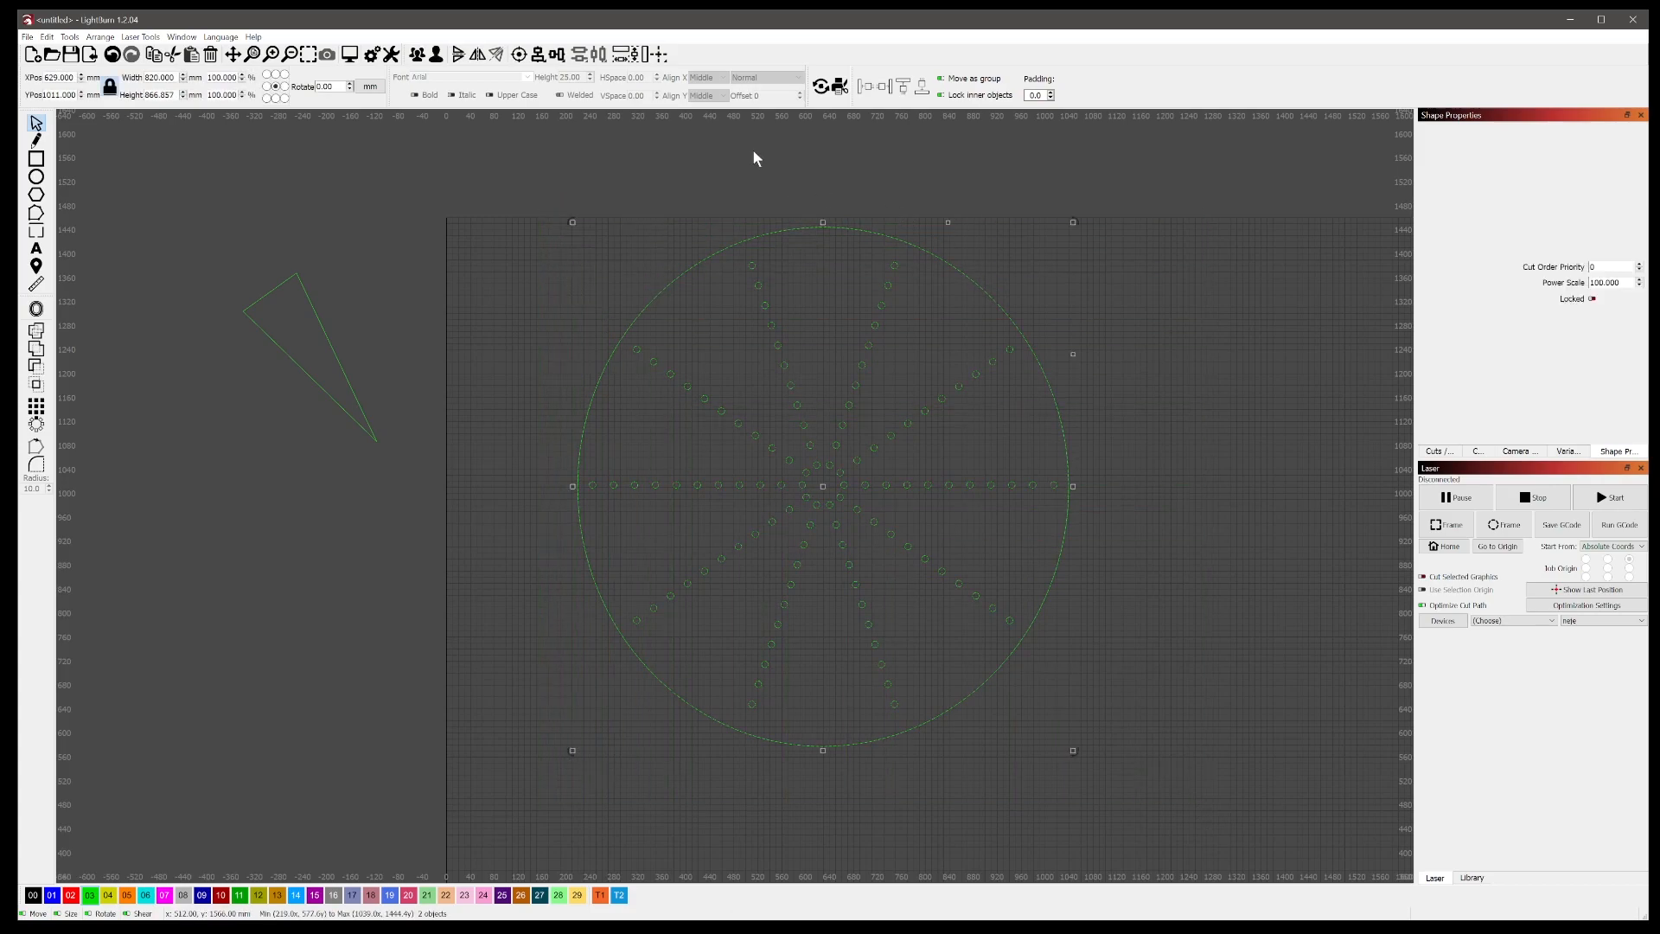
{"action": "left_click", "coordinate": [522, 59]}
{"action": "left_click", "coordinate": [1209, 349]}
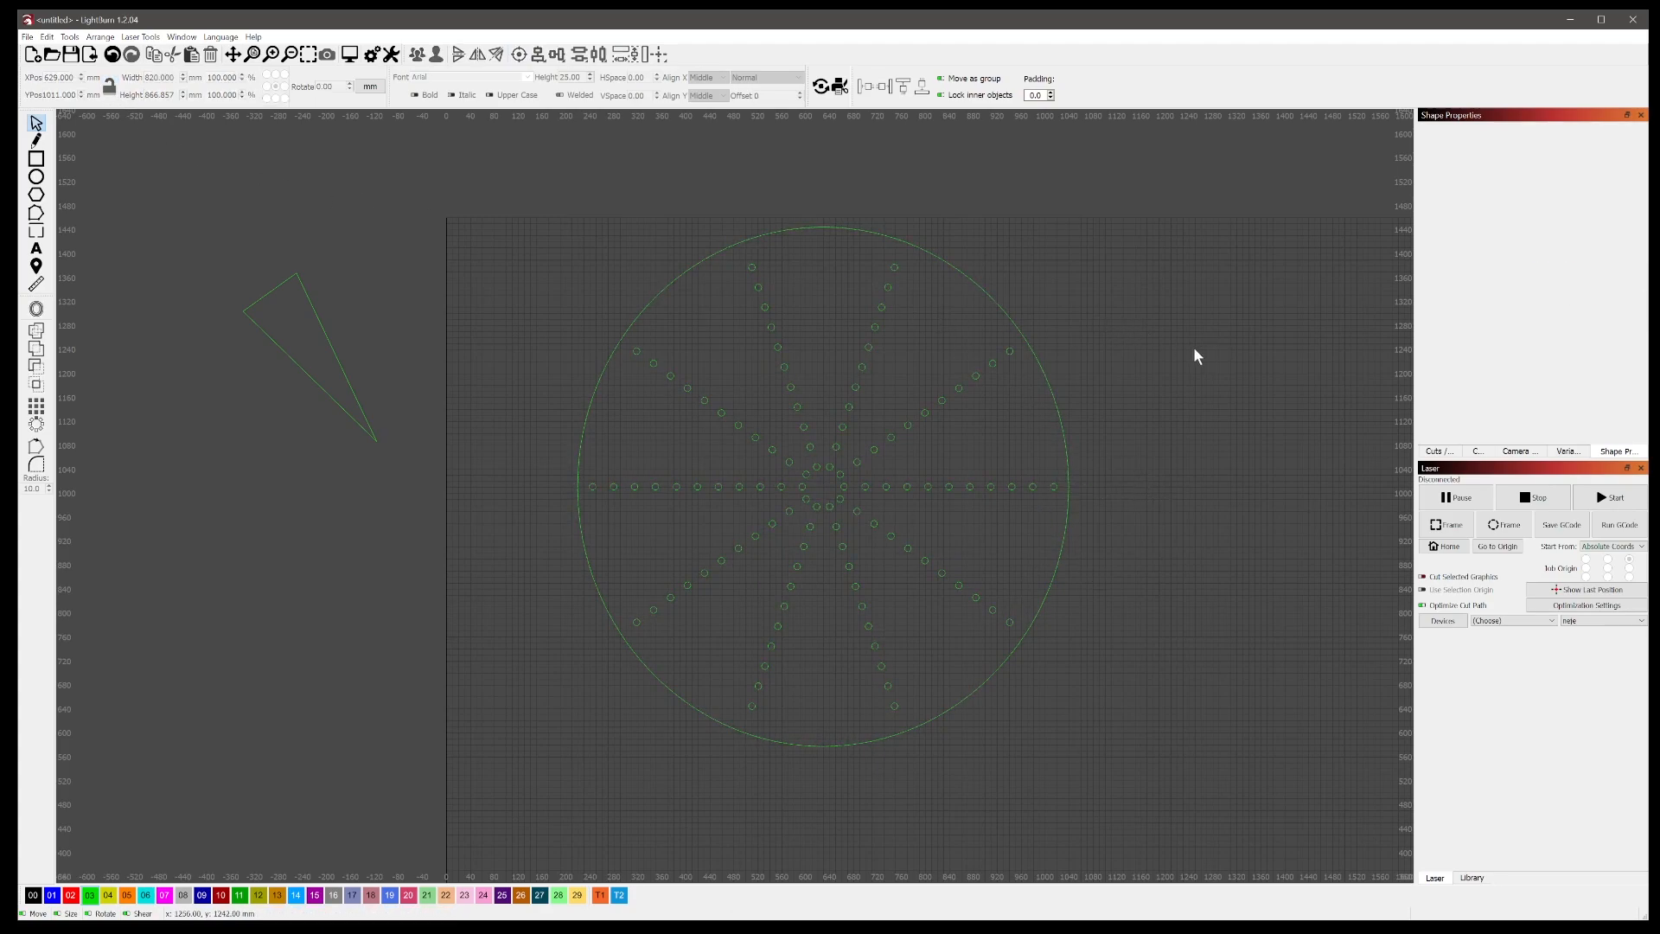
Step: Reshape the outer ellipse to a height of about 838 mm by adjusting its upper and lower edges
{"action": "left_click", "coordinate": [823, 228]}
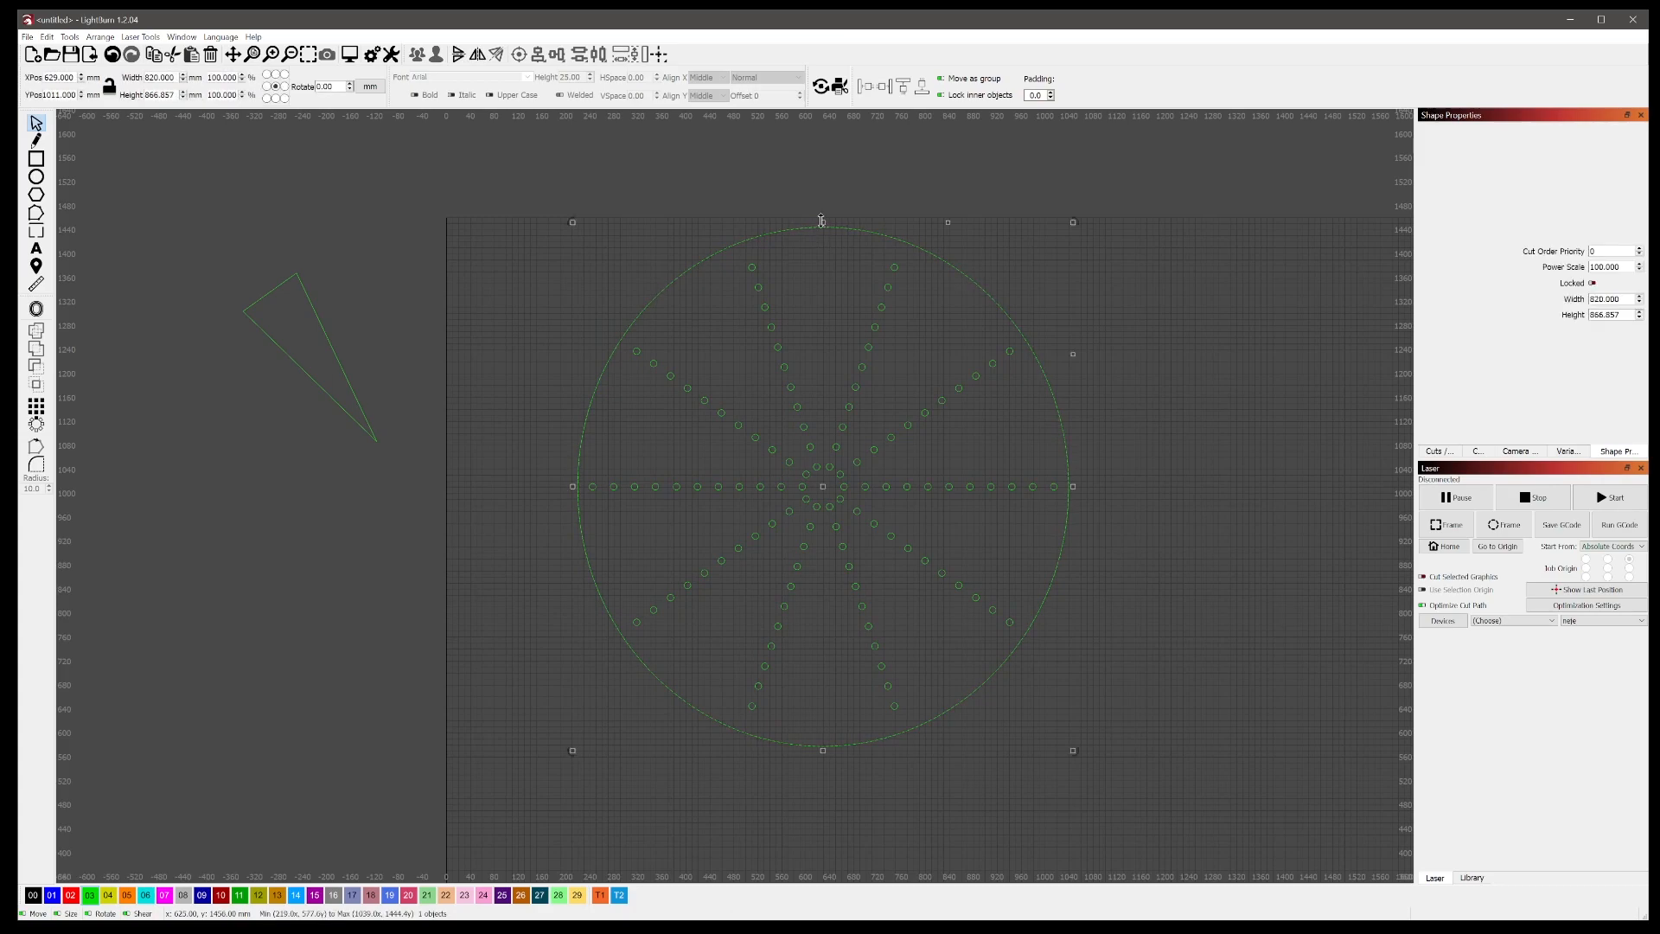
{"action": "left_click_drag", "start_coordinate": [822, 221], "coordinate": [822, 230]}
{"action": "left_click_drag", "start_coordinate": [822, 755], "coordinate": [824, 741]}
{"action": "left_click_drag", "start_coordinate": [826, 742], "coordinate": [824, 740]}
{"action": "left_click_drag", "start_coordinate": [823, 228], "coordinate": [823, 226]}
{"action": "left_click", "coordinate": [1193, 787]}
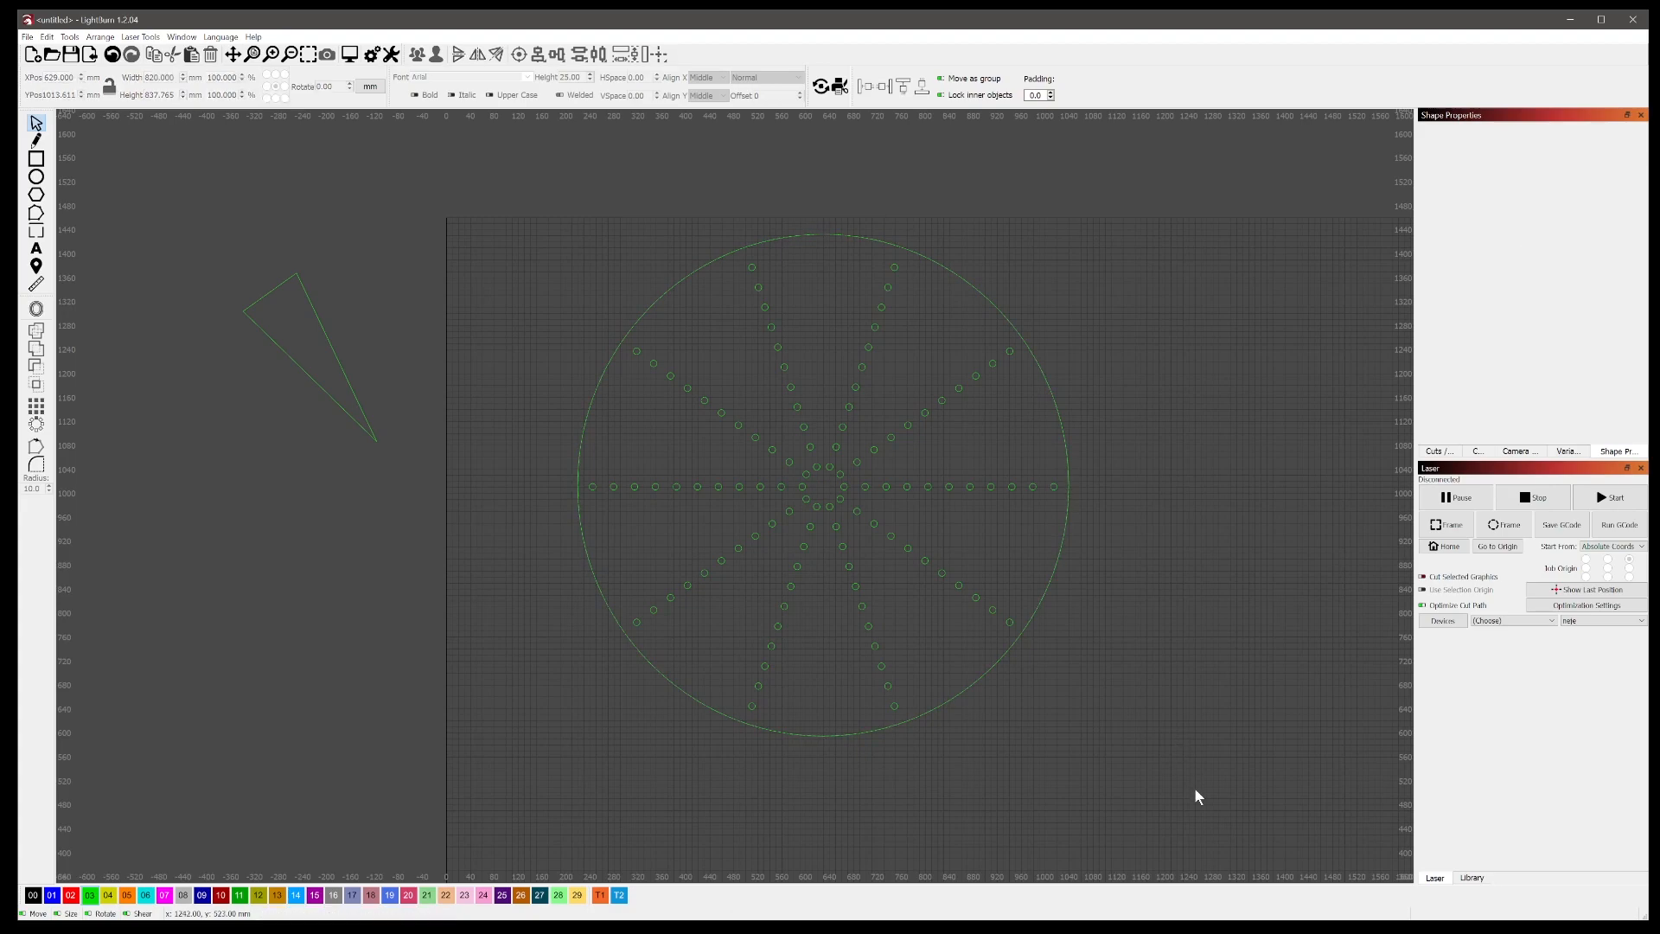
Step: Re-centre the radial hole pattern inside the resized outline and group the two together
{"action": "left_click_drag", "start_coordinate": [1181, 817], "coordinate": [552, 179]}
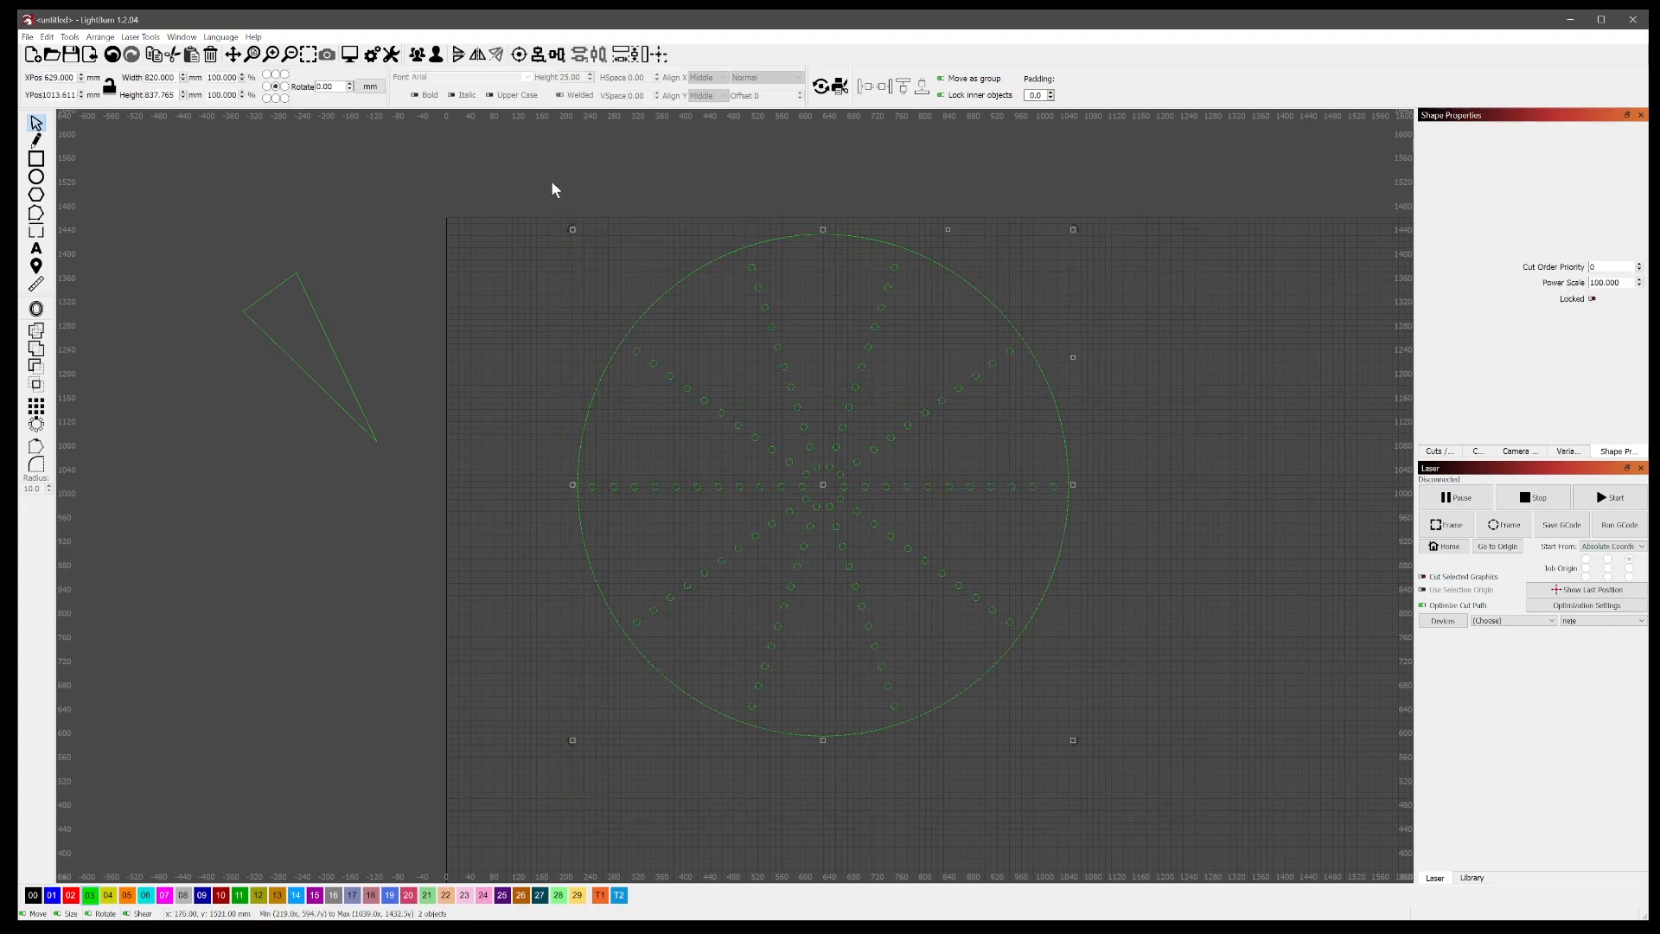
{"action": "left_click", "coordinate": [418, 56]}
{"action": "left_click", "coordinate": [1193, 684]}
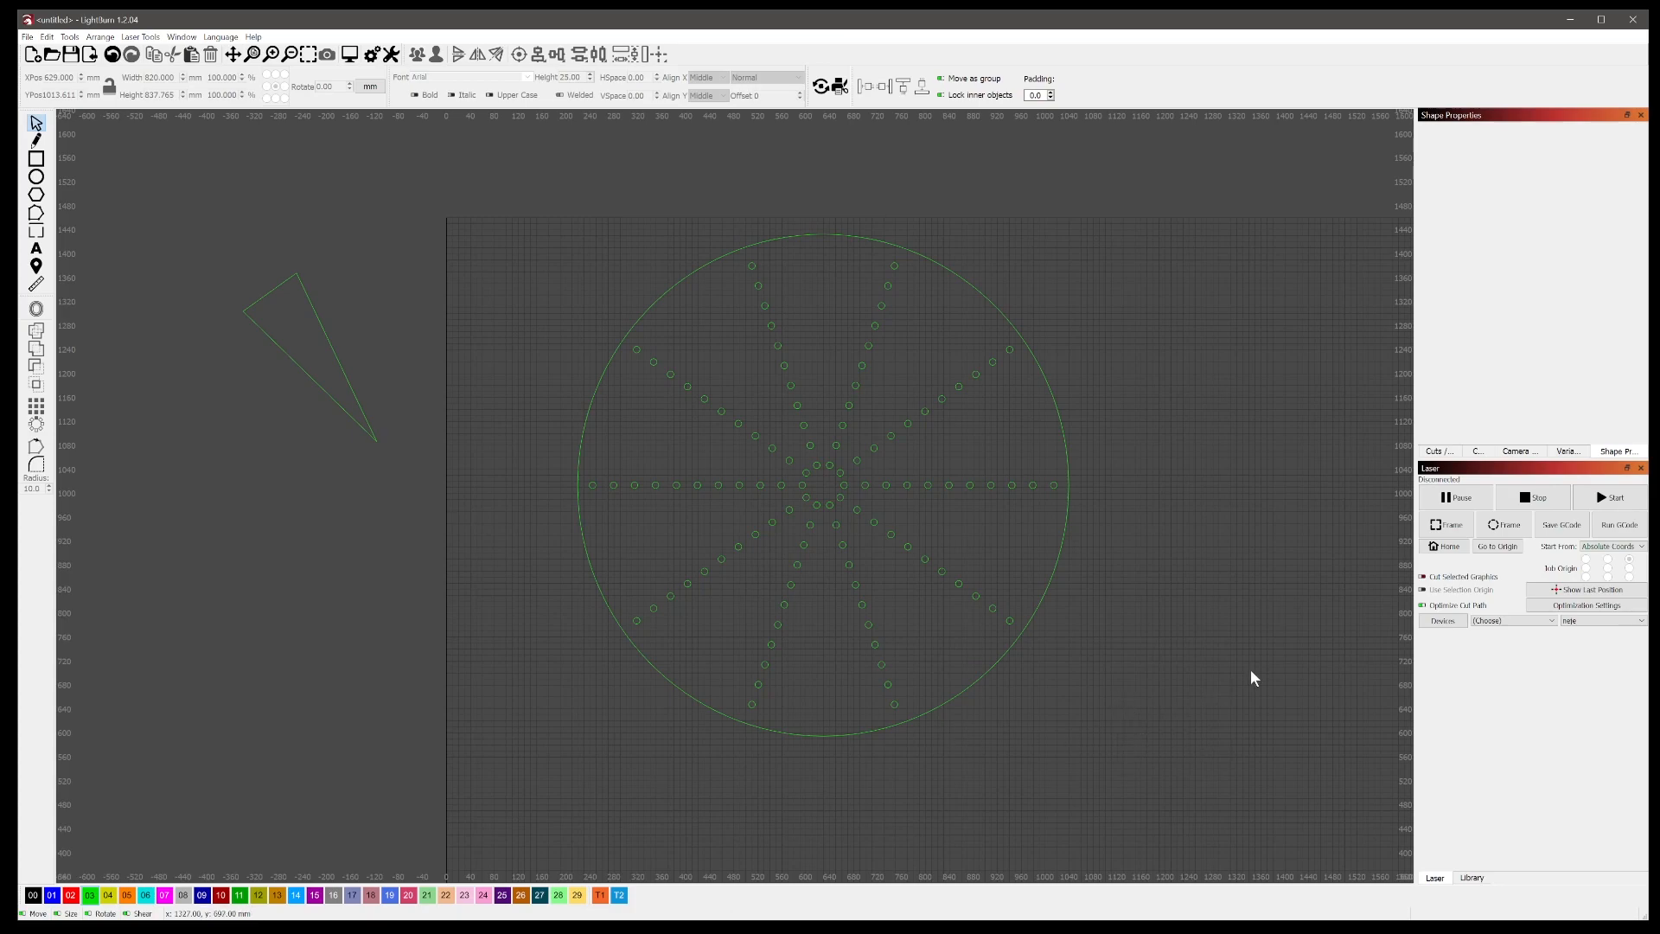
Step: Clear everything from the workspace and draw a new circle sized 11 by 11 mm
{"action": "left_click_drag", "start_coordinate": [1170, 760], "coordinate": [205, 149]}
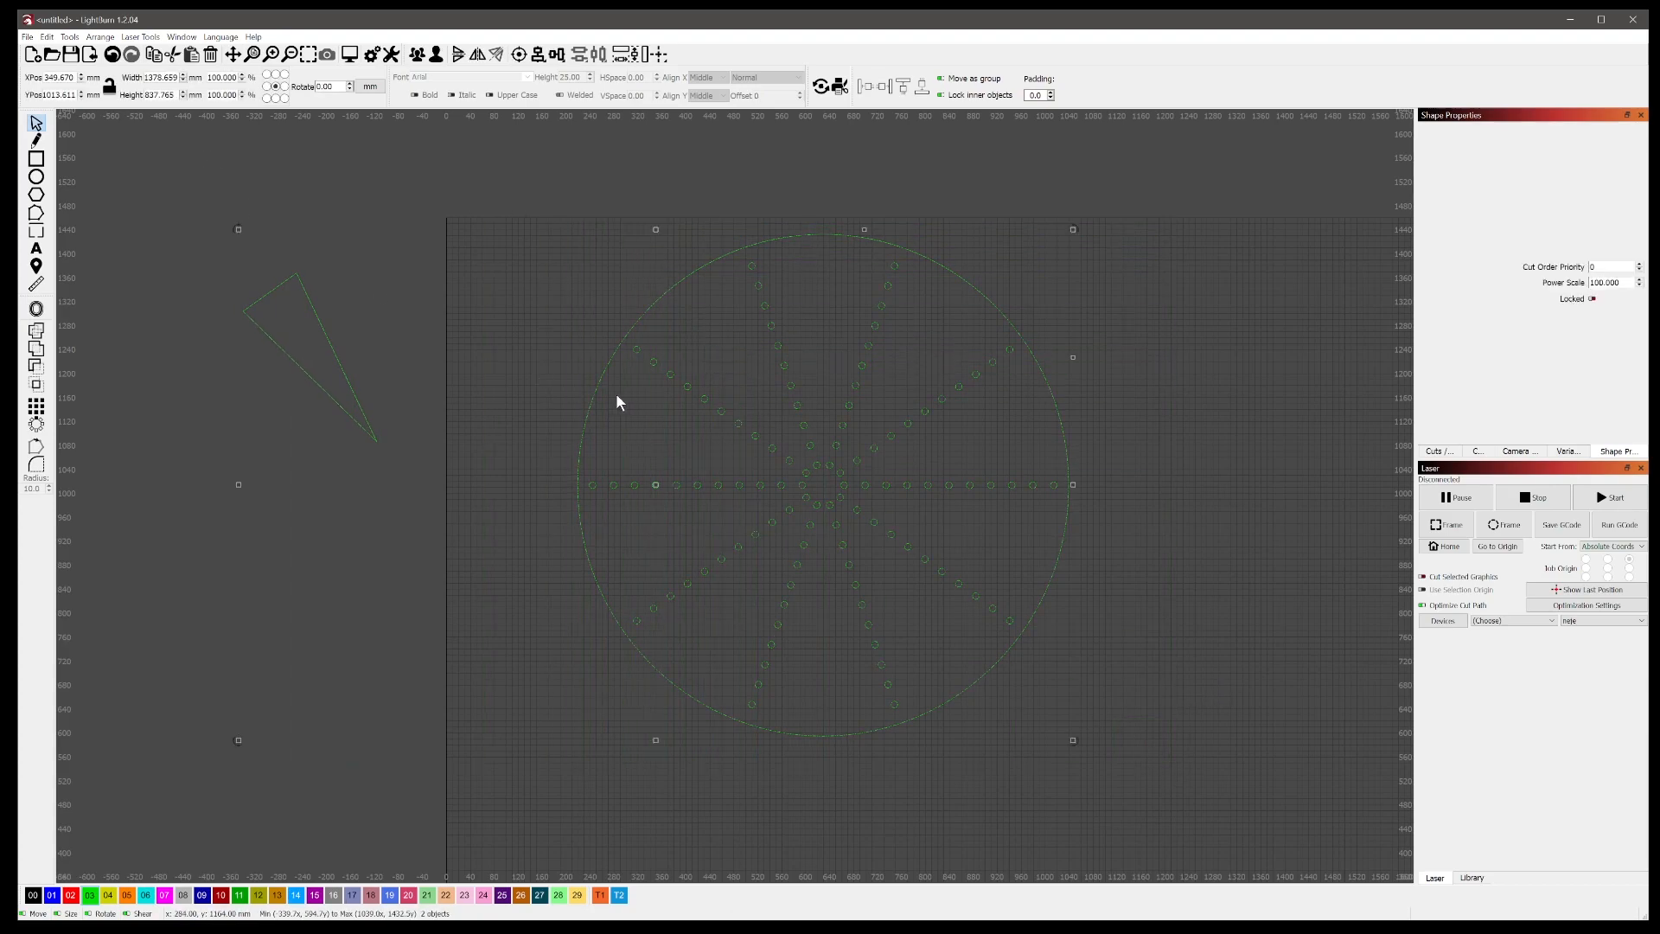
{"action": "key", "text": "Delete"}
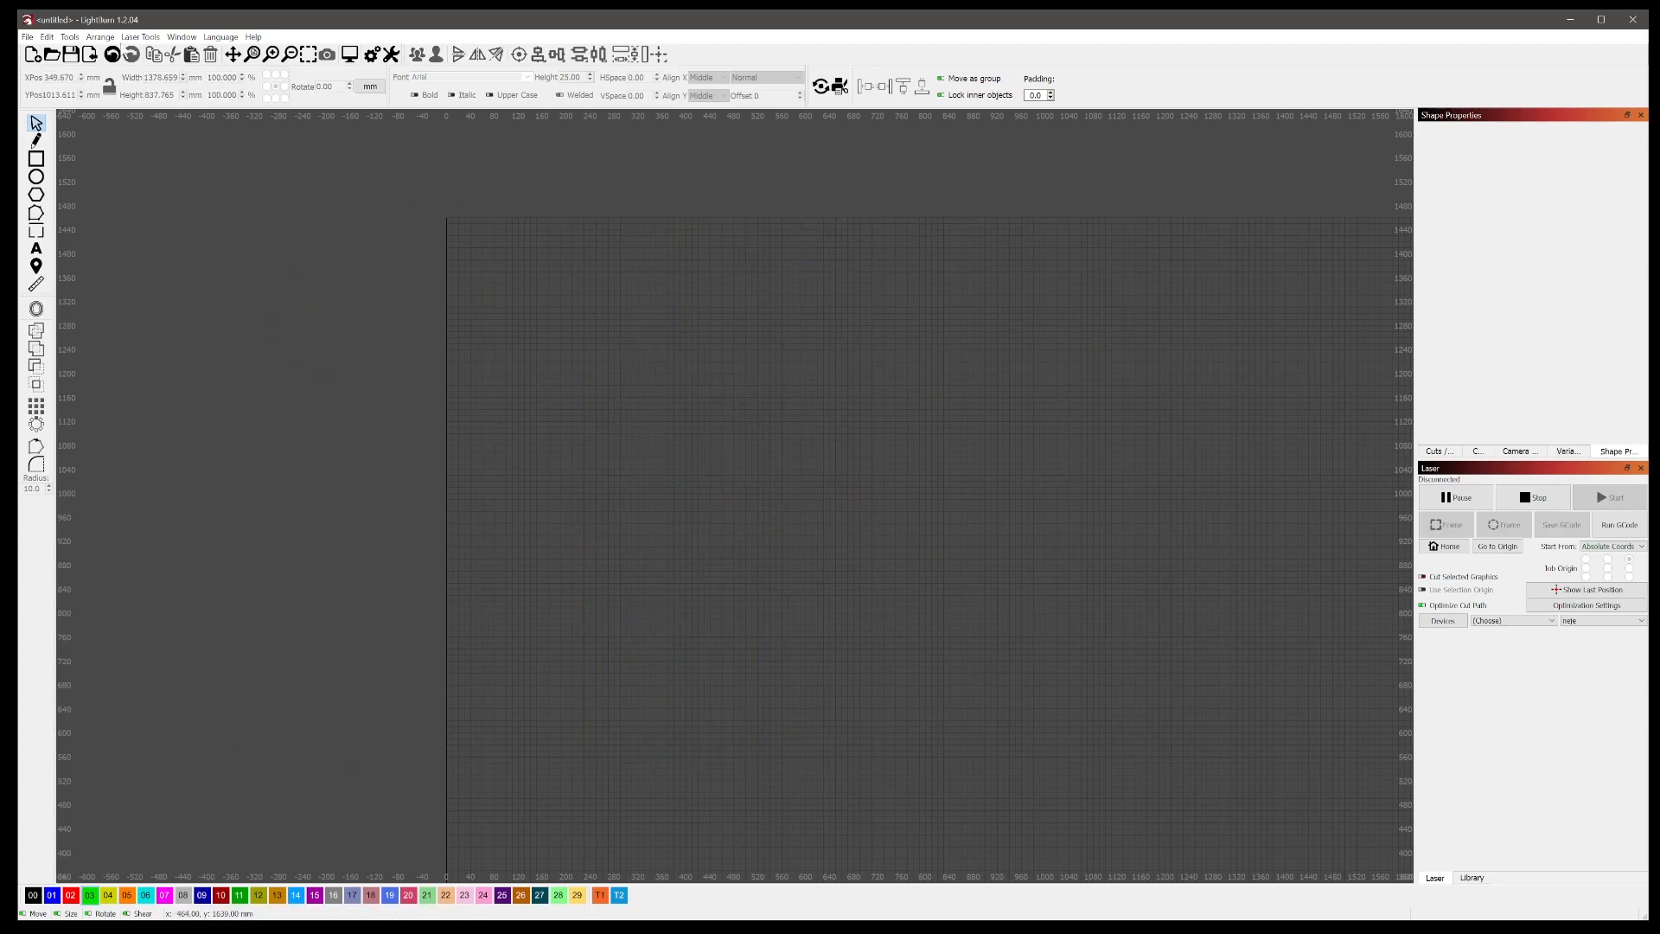
{"action": "left_click", "coordinate": [37, 176]}
{"action": "left_click_drag", "start_coordinate": [511, 377], "coordinate": [530, 400]}
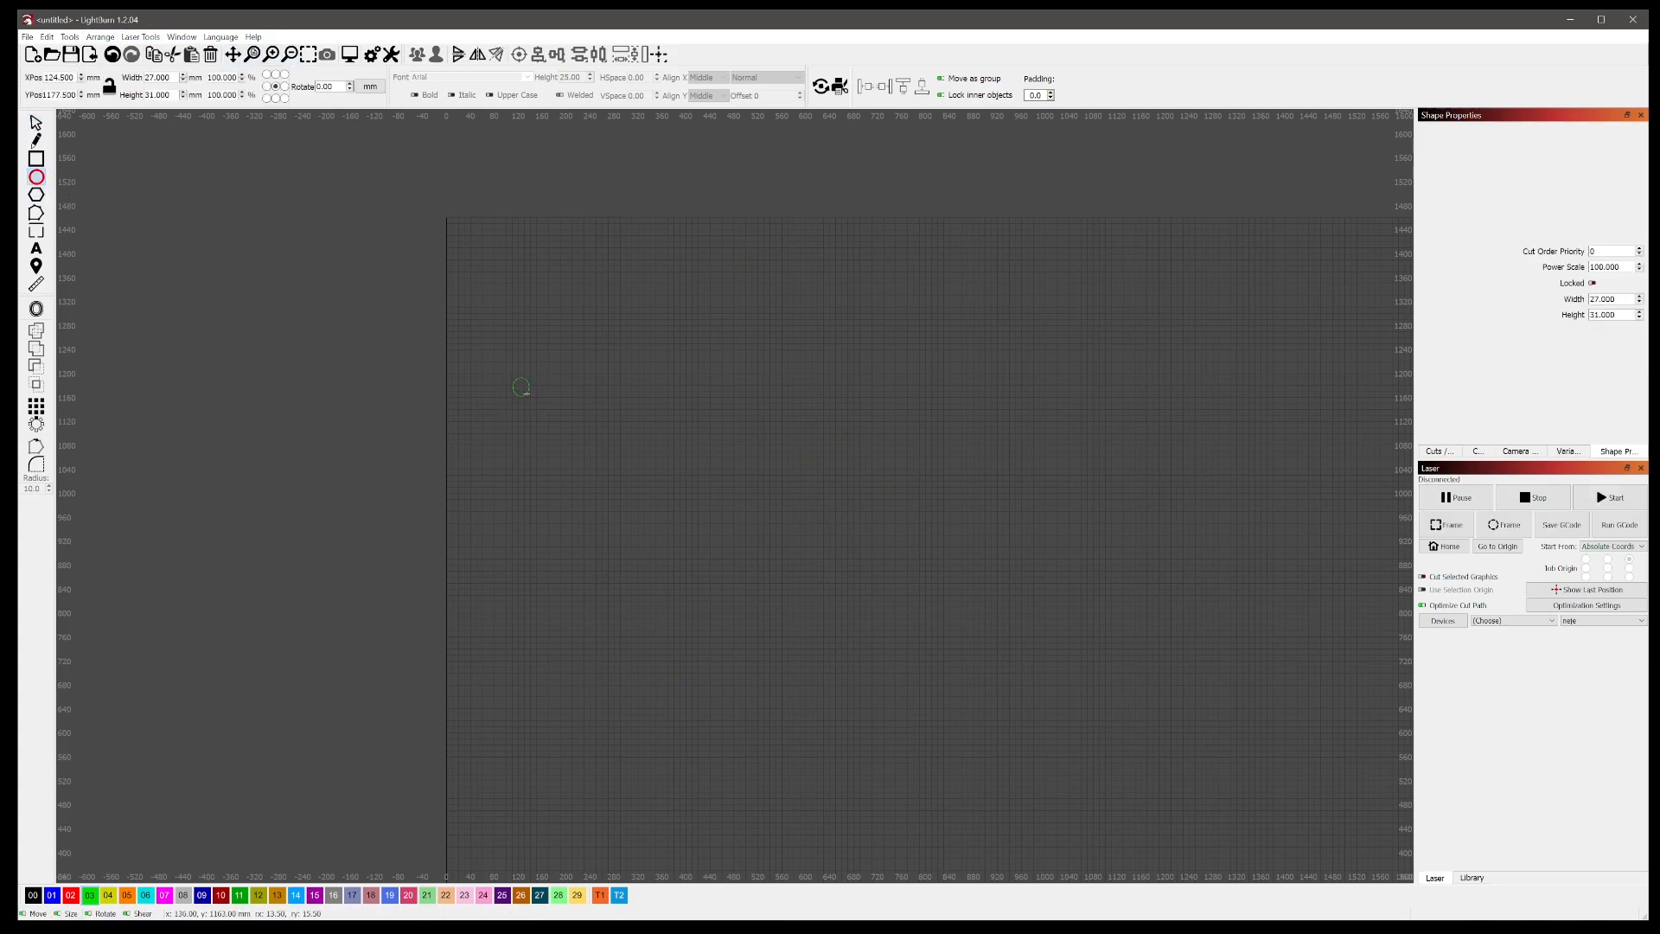
{"action": "double_click", "coordinate": [158, 77]}
{"action": "type", "text": "11"}
{"action": "key", "text": "Tab"}
{"action": "type", "text": "11"}
{"action": "key", "text": "Return"}
{"action": "scroll", "coordinate": [522, 370], "scroll_direction": "up", "scroll_amount": 3}
{"action": "scroll", "coordinate": [542, 420], "scroll_direction": "up", "scroll_amount": 2}
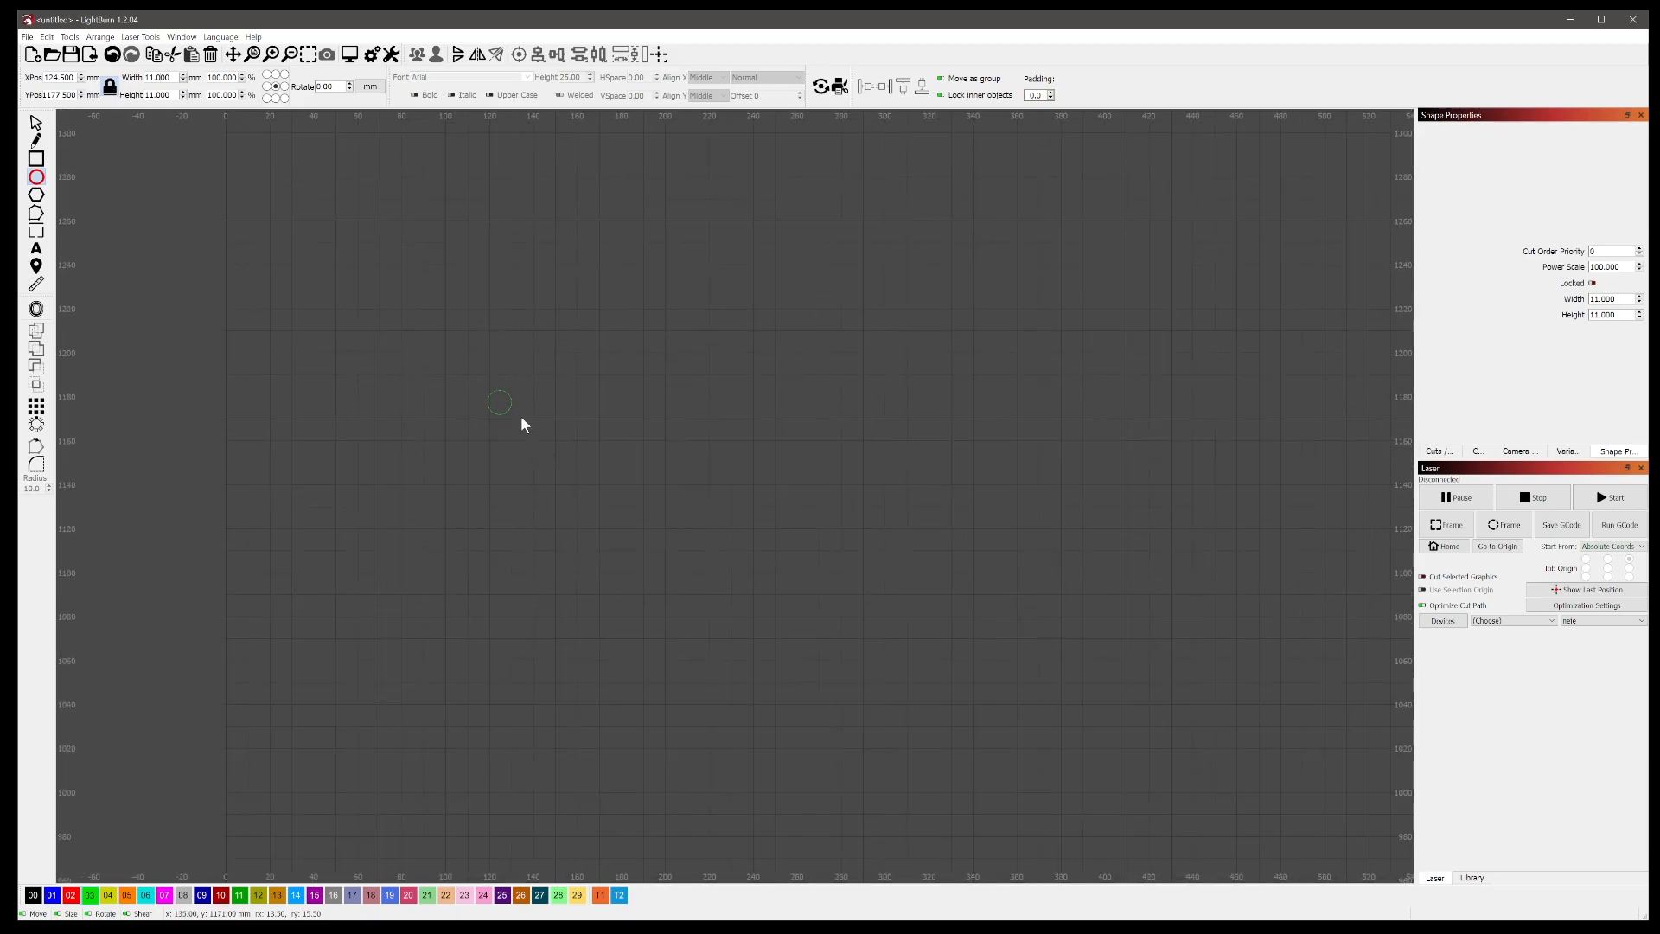
Step: Create a grid array of the circle with 15 columns in one row and 24 mm padding between edges
{"action": "left_click", "coordinate": [36, 407]}
{"action": "left_click", "coordinate": [976, 400]}
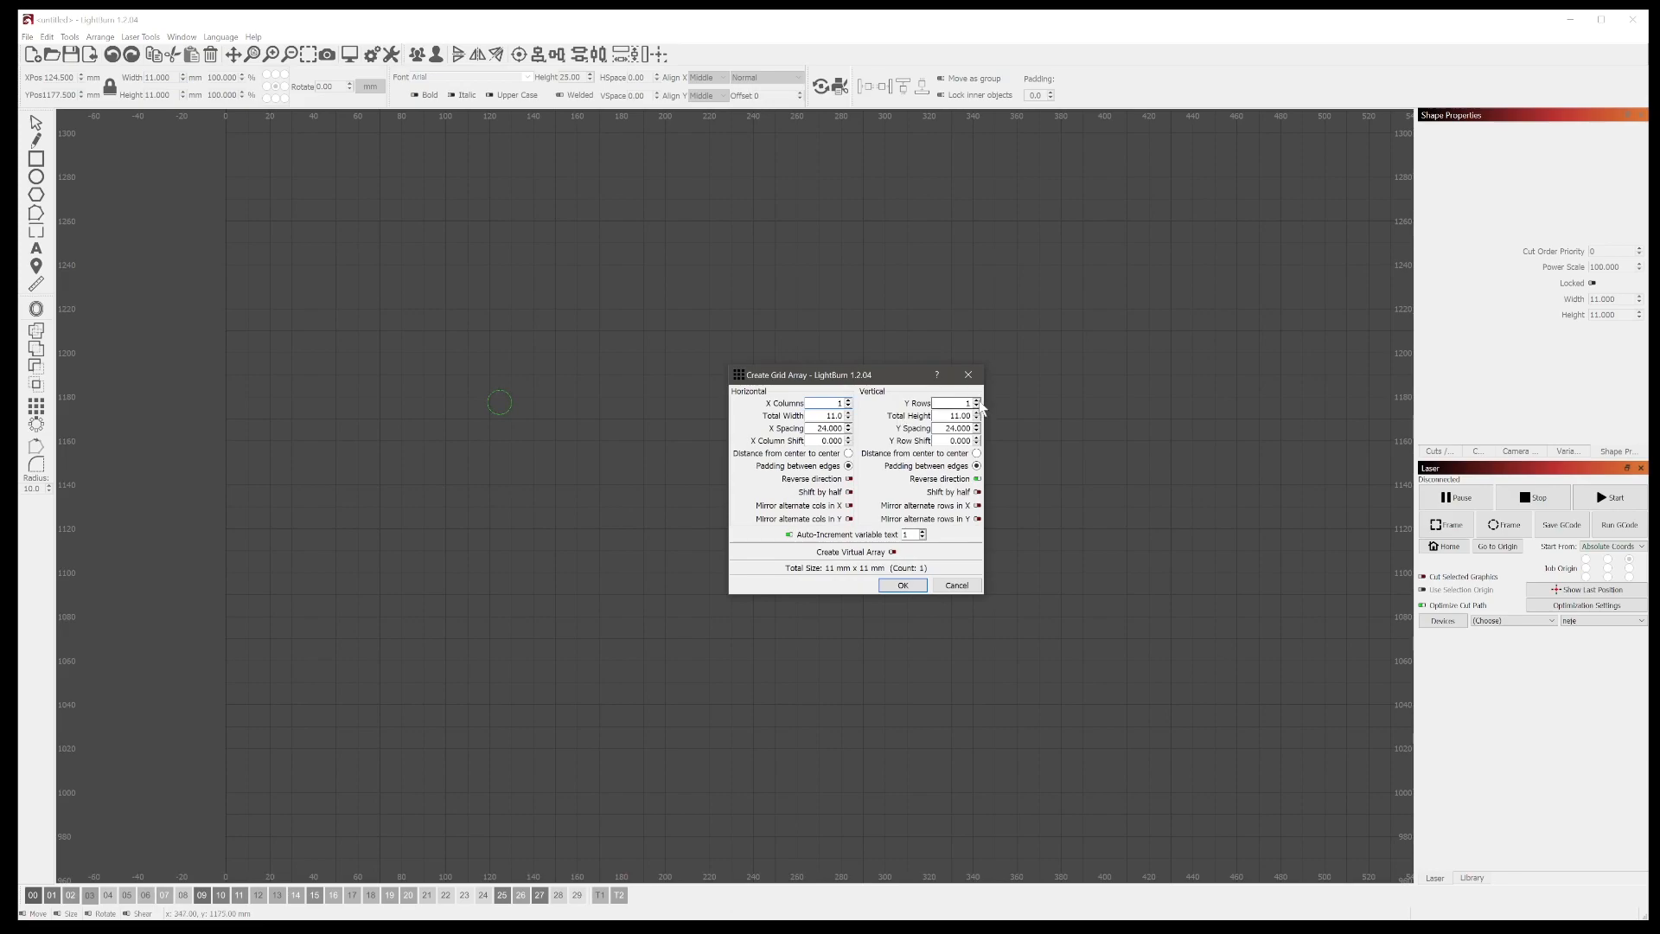
{"action": "left_click", "coordinate": [976, 406]}
{"action": "left_click", "coordinate": [848, 400]}
{"action": "left_click", "coordinate": [848, 401]}
{"action": "left_click", "coordinate": [848, 400]}
{"action": "left_click", "coordinate": [902, 585]}
{"action": "scroll", "coordinate": [1111, 534], "scroll_direction": "down", "scroll_amount": 3}
{"action": "left_click_drag", "start_coordinate": [1161, 551], "coordinate": [912, 537]}
{"action": "key", "text": "Escape"}
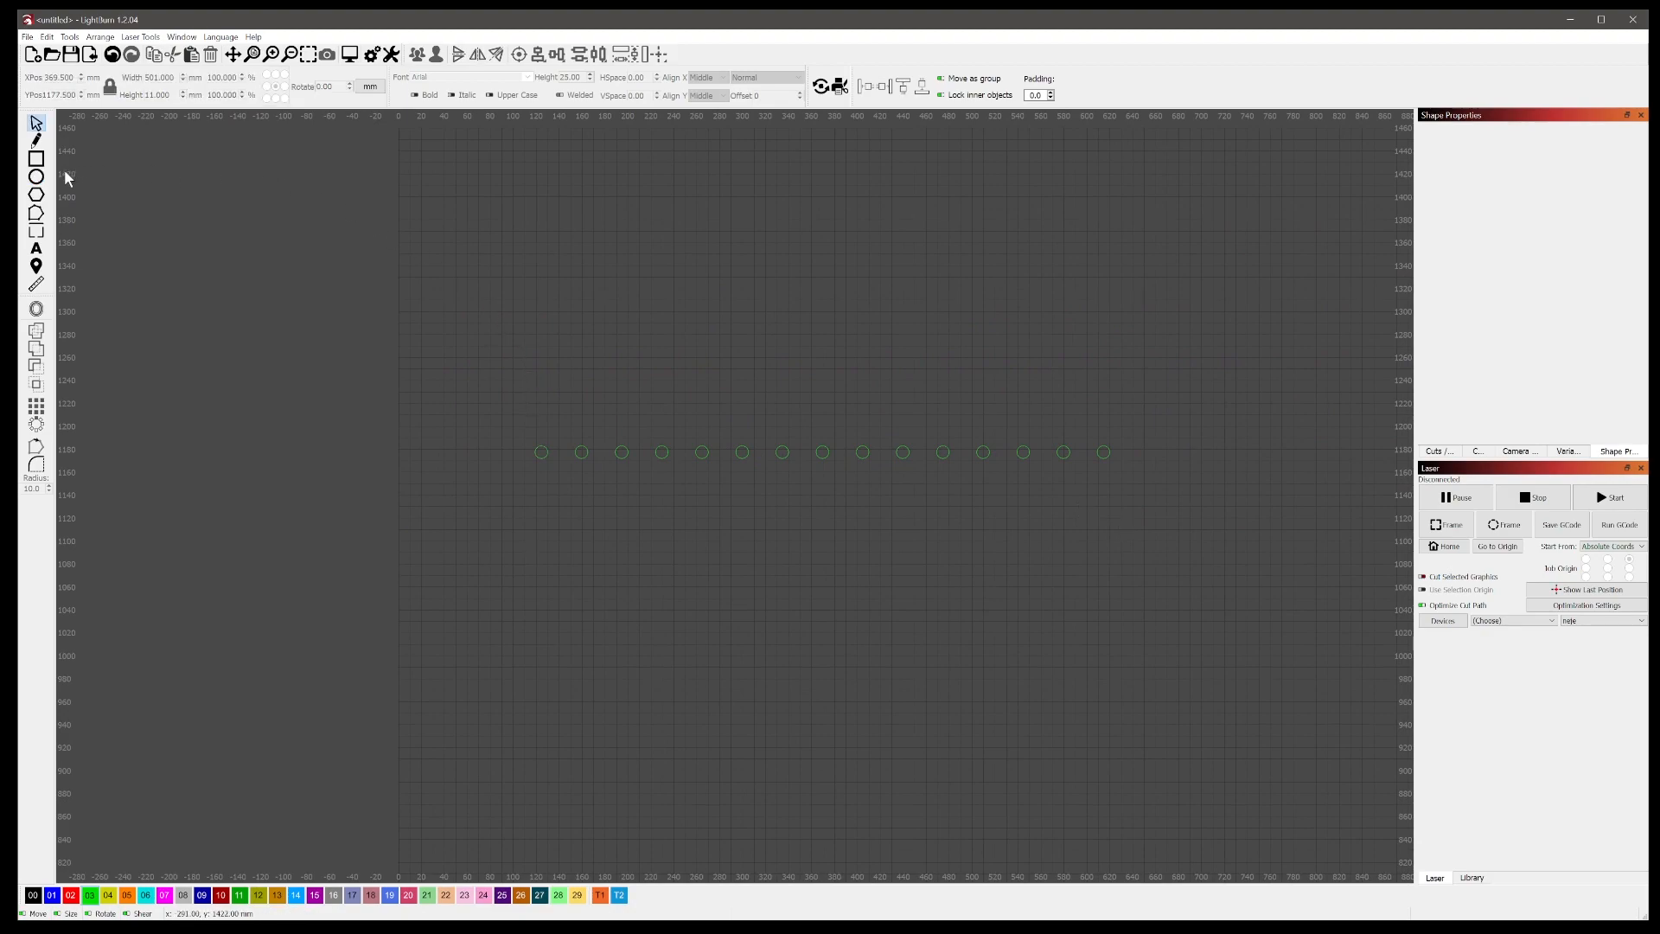
Step: Draw a rectangle about 551 by 56 mm around the row of circles
{"action": "left_click", "coordinate": [37, 159]}
{"action": "mouse_move", "coordinate": [506, 419]}
{"action": "left_mouse_down"}
{"action": "mouse_move", "coordinate": [529, 436]}
{"action": "mouse_move", "coordinate": [956, 494]}
{"action": "mouse_move", "coordinate": [1139, 482]}
{"action": "left_mouse_up"}
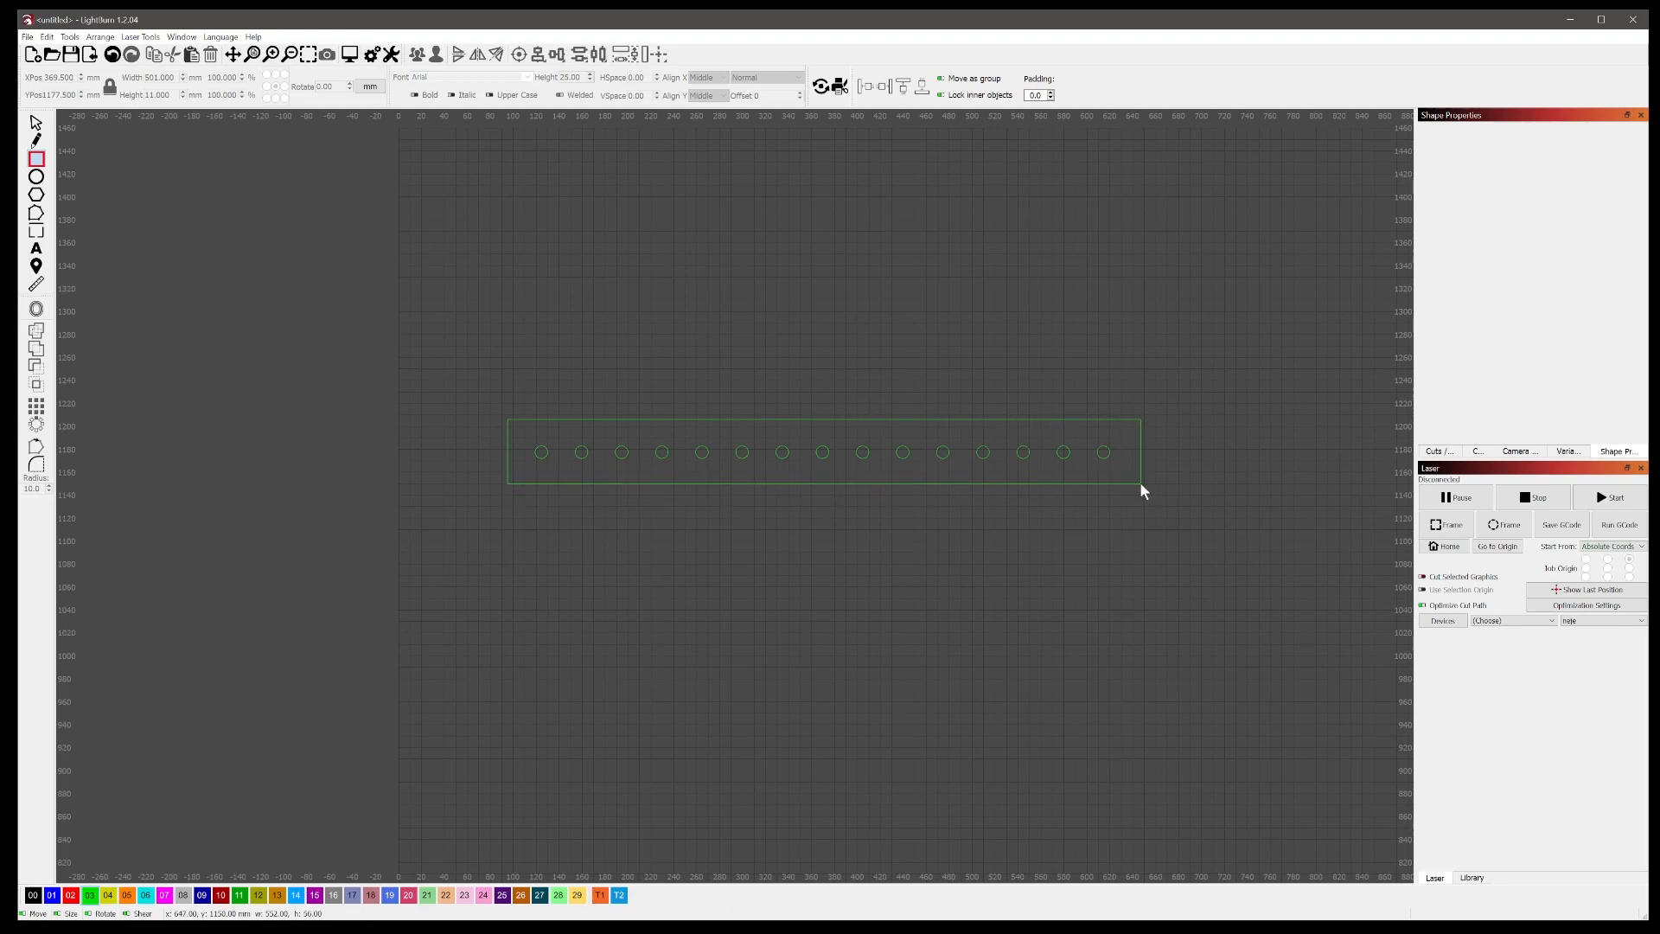
{"action": "left_click_drag", "start_coordinate": [1140, 484], "coordinate": [1140, 483]}
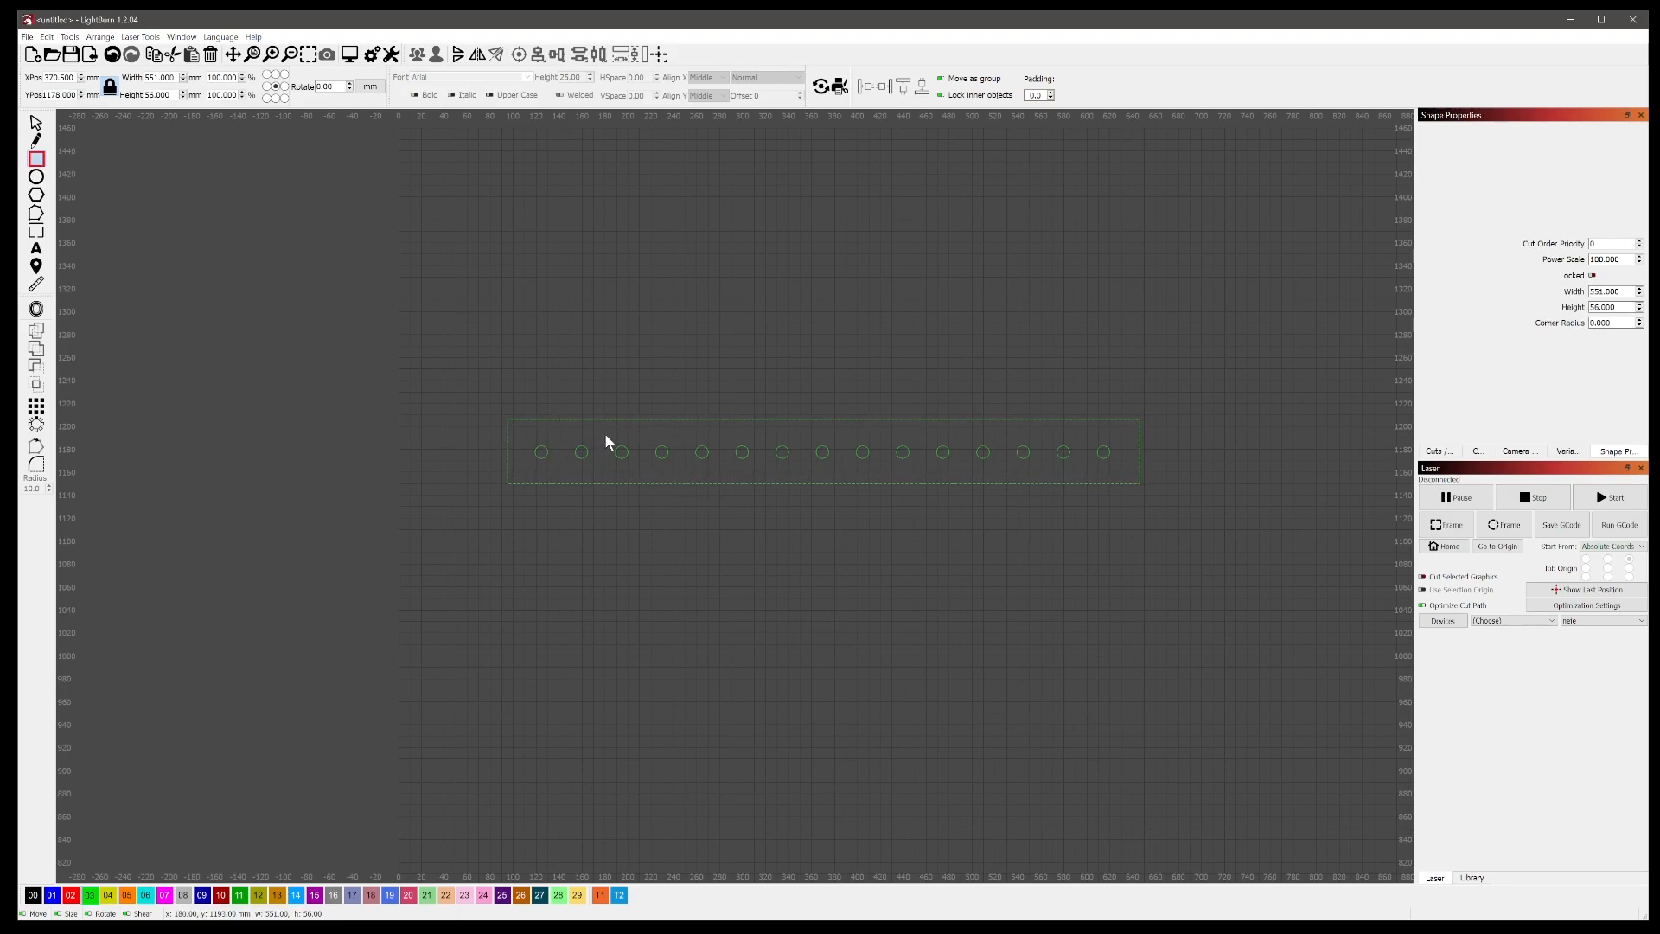
Step: Draw six small rectangles, about 9 by 6 mm, inside the long rectangle, three above and three below the row of circles
{"action": "left_click_drag", "start_coordinate": [602, 433], "coordinate": [609, 436]}
{"action": "left_click_drag", "start_coordinate": [879, 431], "coordinate": [886, 439]}
{"action": "left_click_drag", "start_coordinate": [1074, 423], "coordinate": [1084, 432]}
{"action": "left_click", "coordinate": [36, 123]}
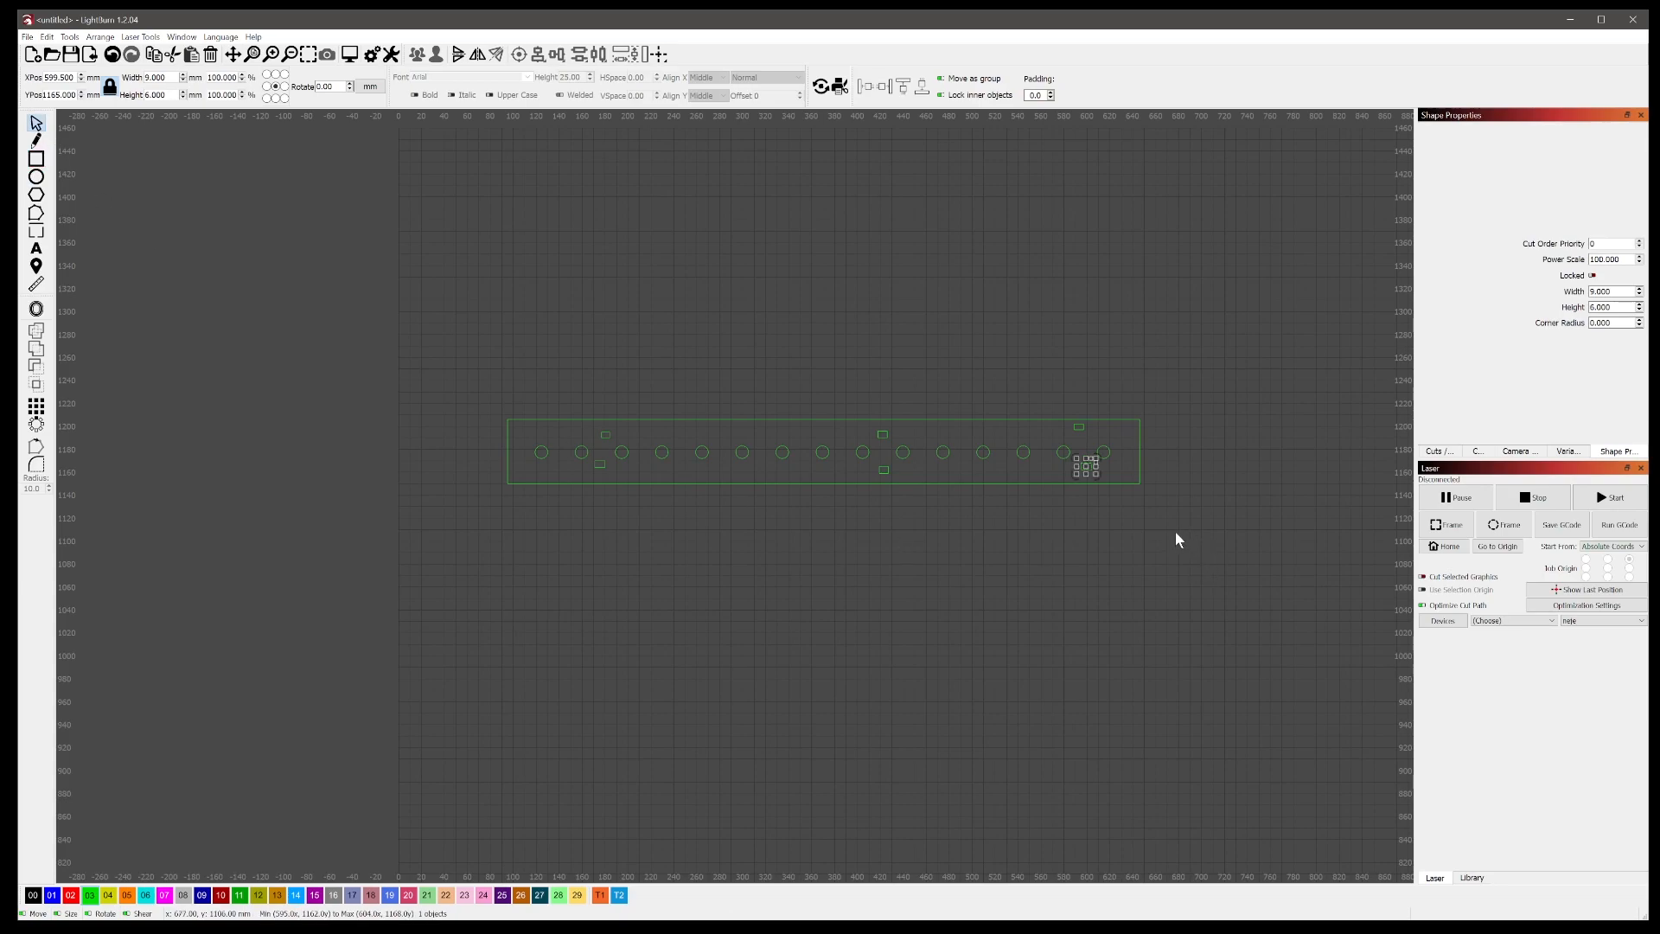
Step: Move the first circle of the row outside the long rectangle and delete all the other shapes
{"action": "left_click", "coordinate": [549, 452]}
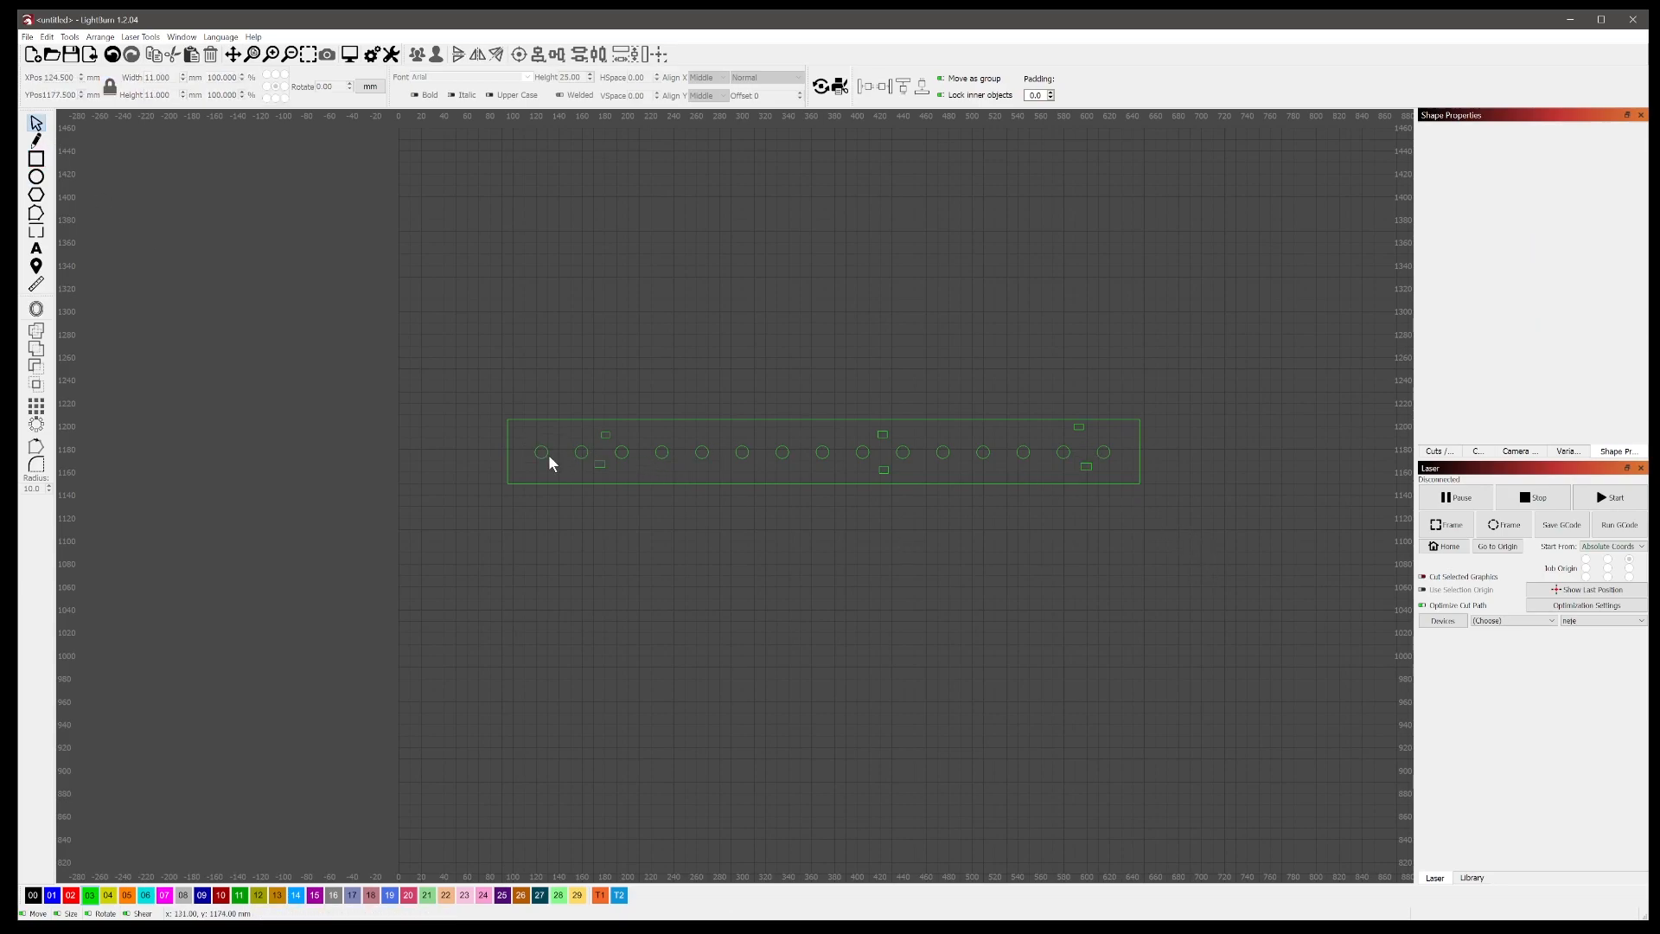
{"action": "left_click_drag", "start_coordinate": [541, 453], "coordinate": [461, 318]}
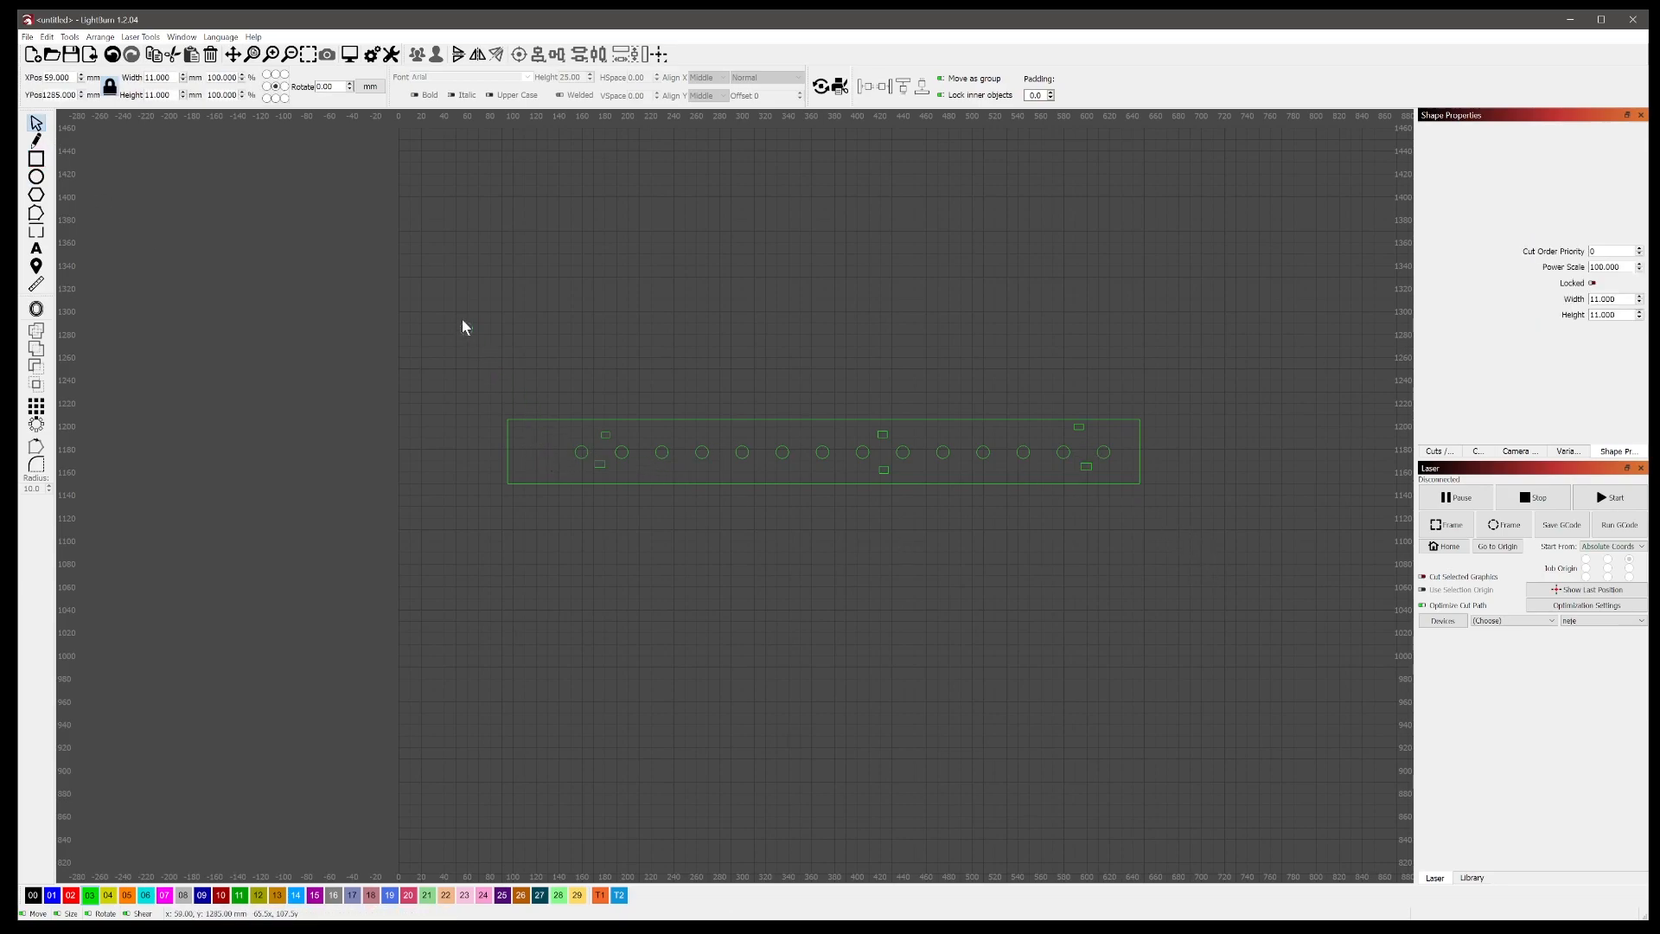
{"action": "left_click_drag", "start_coordinate": [1220, 530], "coordinate": [496, 377]}
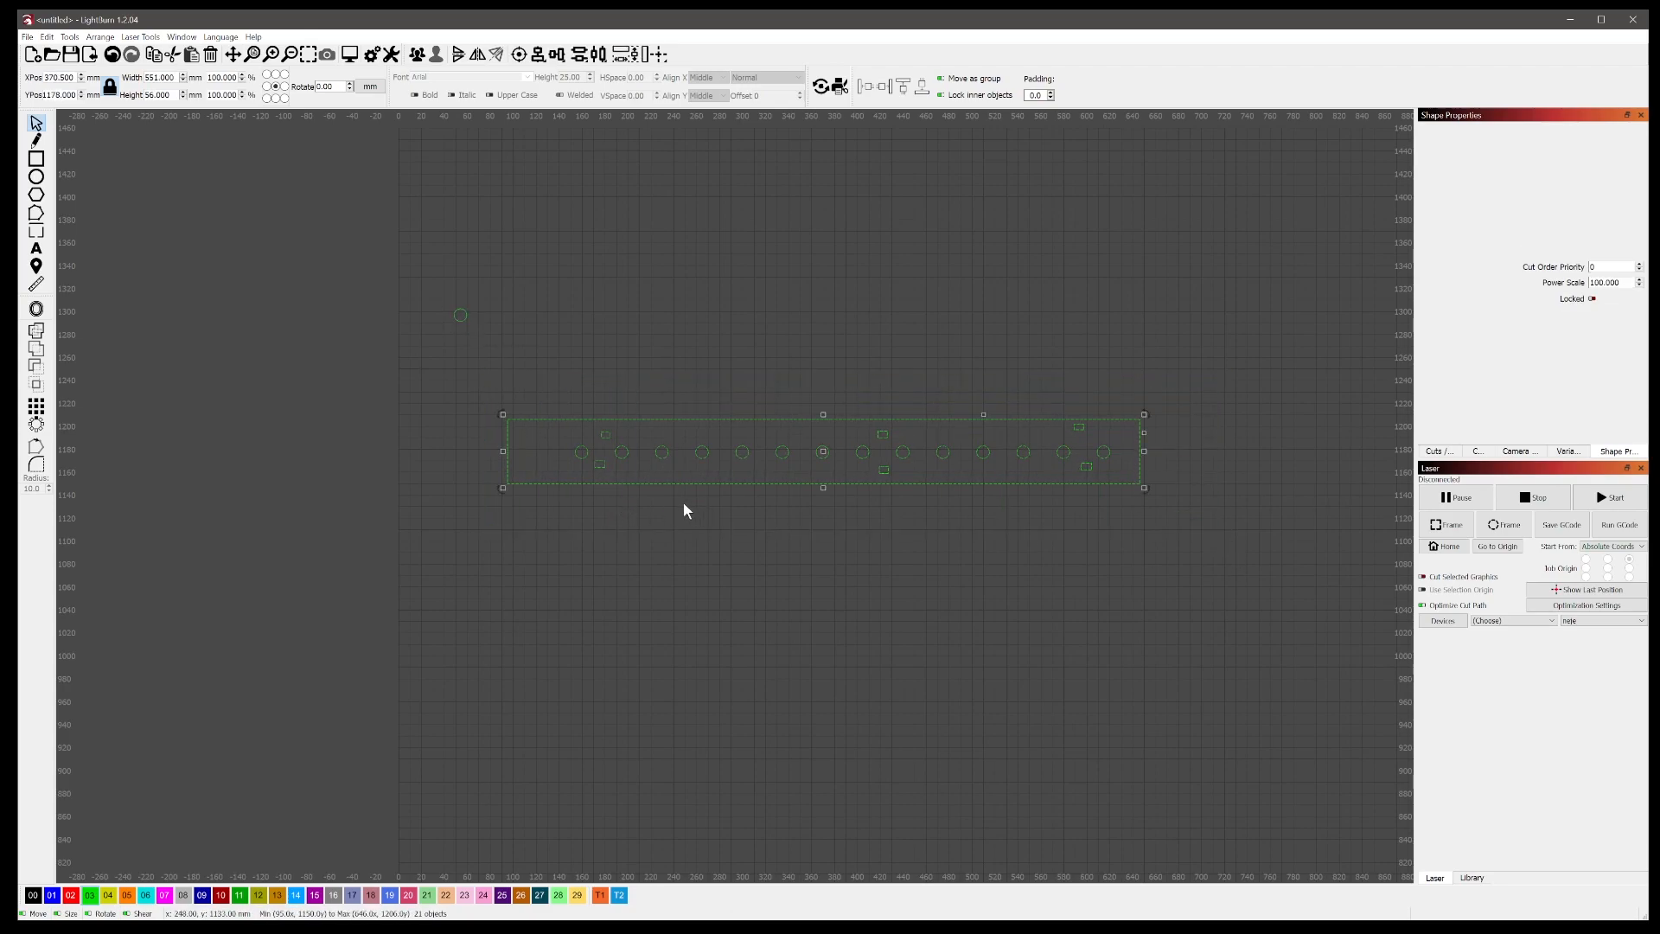
{"action": "key", "text": "Delete"}
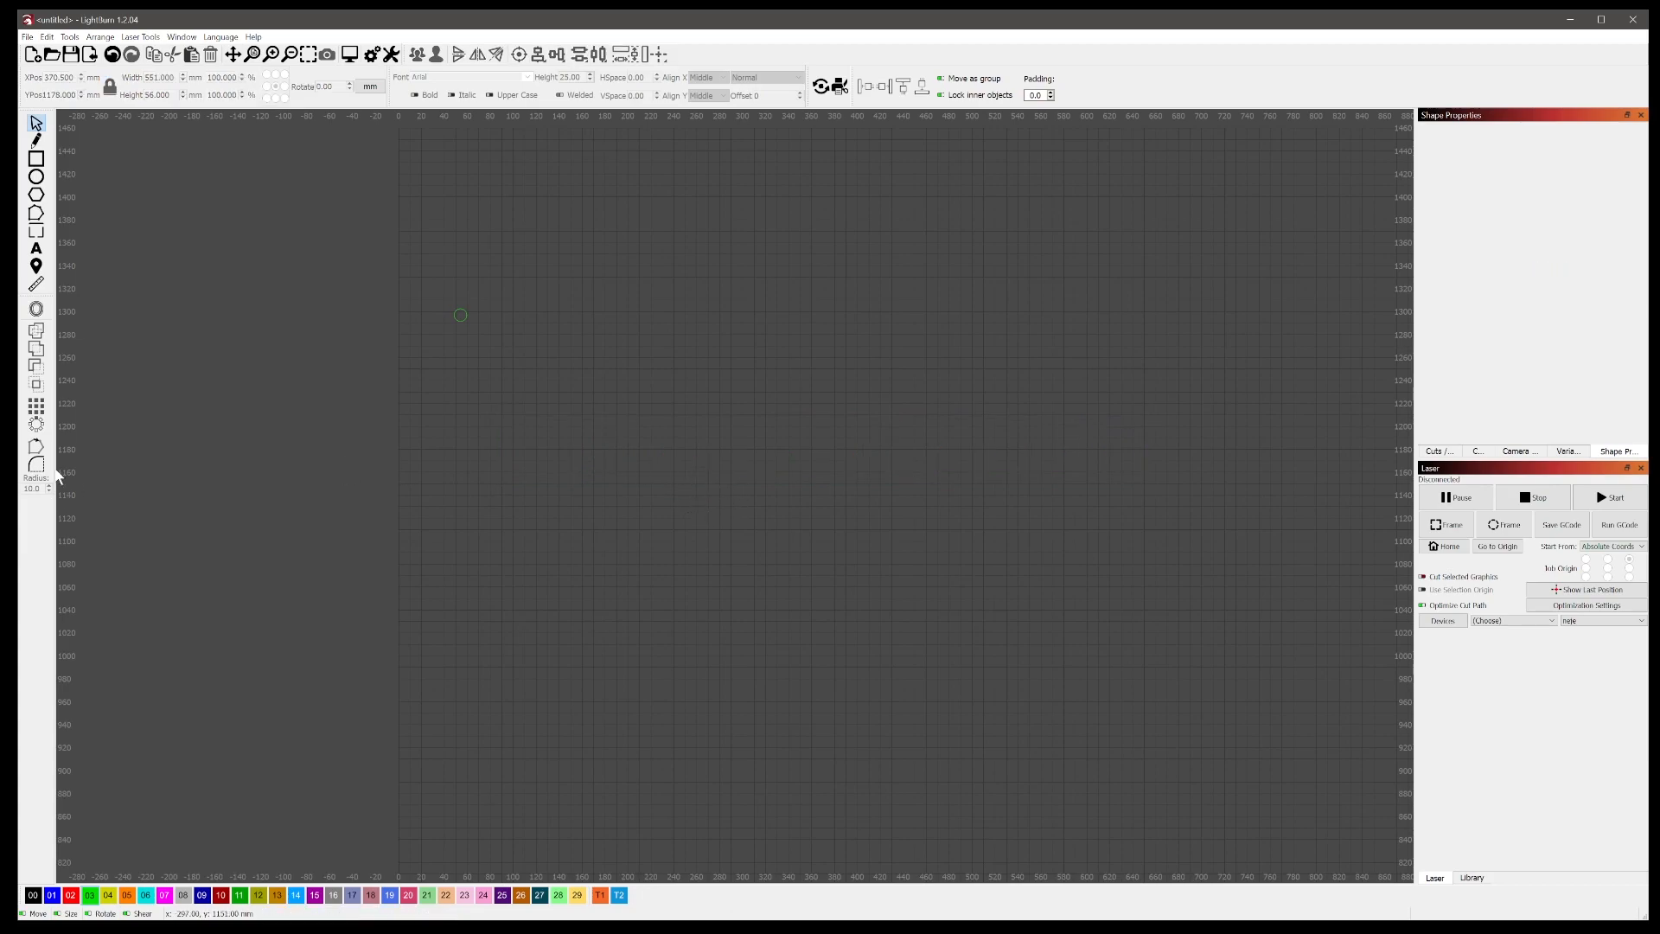
Step: Create a grid array of the remaining circle with 4 columns, 12 rows and 24 mm padding between edges
{"action": "key", "text": "ctrl+a"}
{"action": "left_click", "coordinate": [35, 406]}
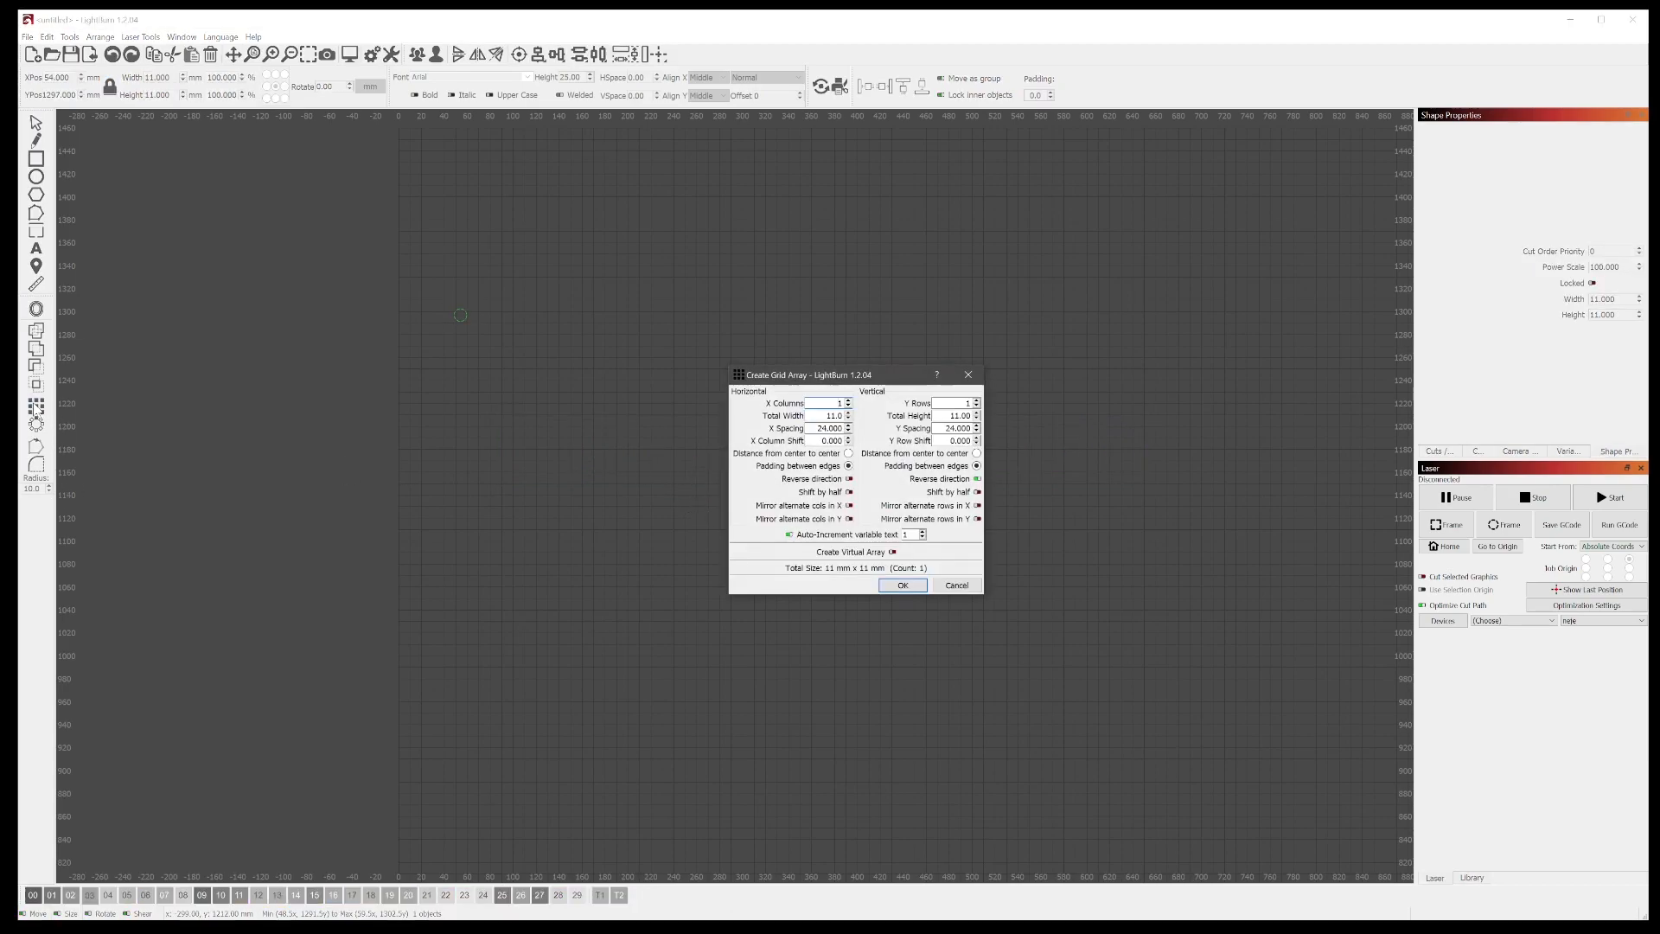
{"action": "left_click_drag", "start_coordinate": [843, 374], "coordinate": [981, 389]}
{"action": "left_click", "coordinate": [985, 415]}
{"action": "left_click", "coordinate": [985, 415]}
{"action": "left_click", "coordinate": [984, 415]}
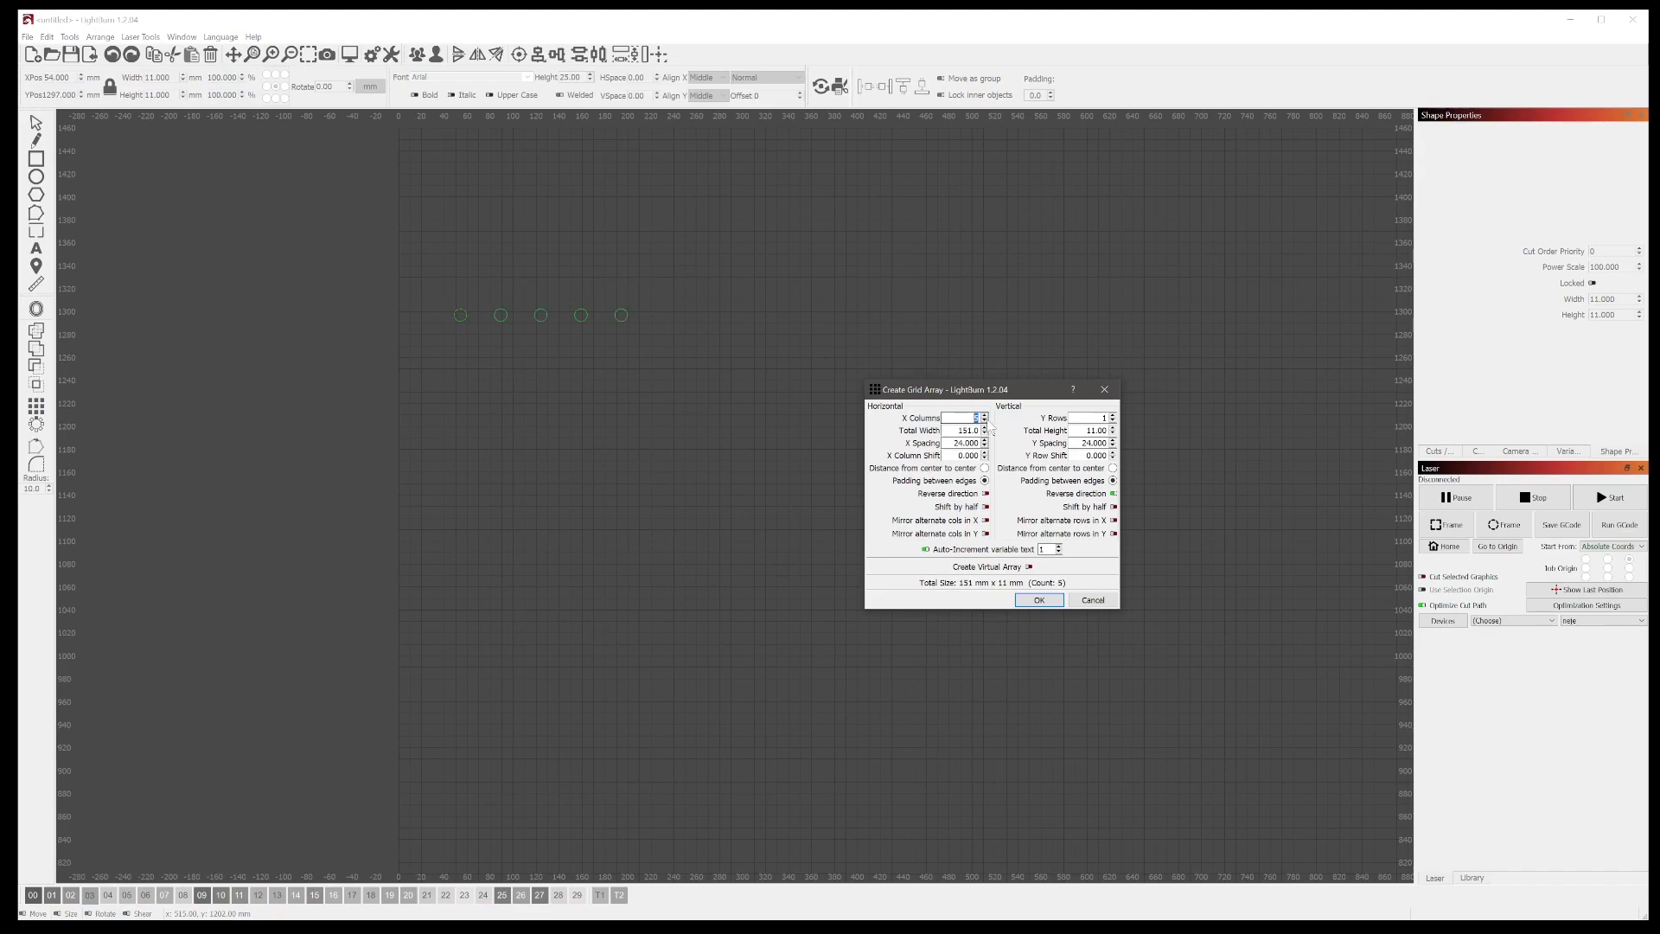
{"action": "left_click", "coordinate": [1112, 415]}
{"action": "left_click", "coordinate": [1113, 415]}
{"action": "left_click", "coordinate": [1113, 415]}
{"action": "left_click", "coordinate": [1113, 415]}
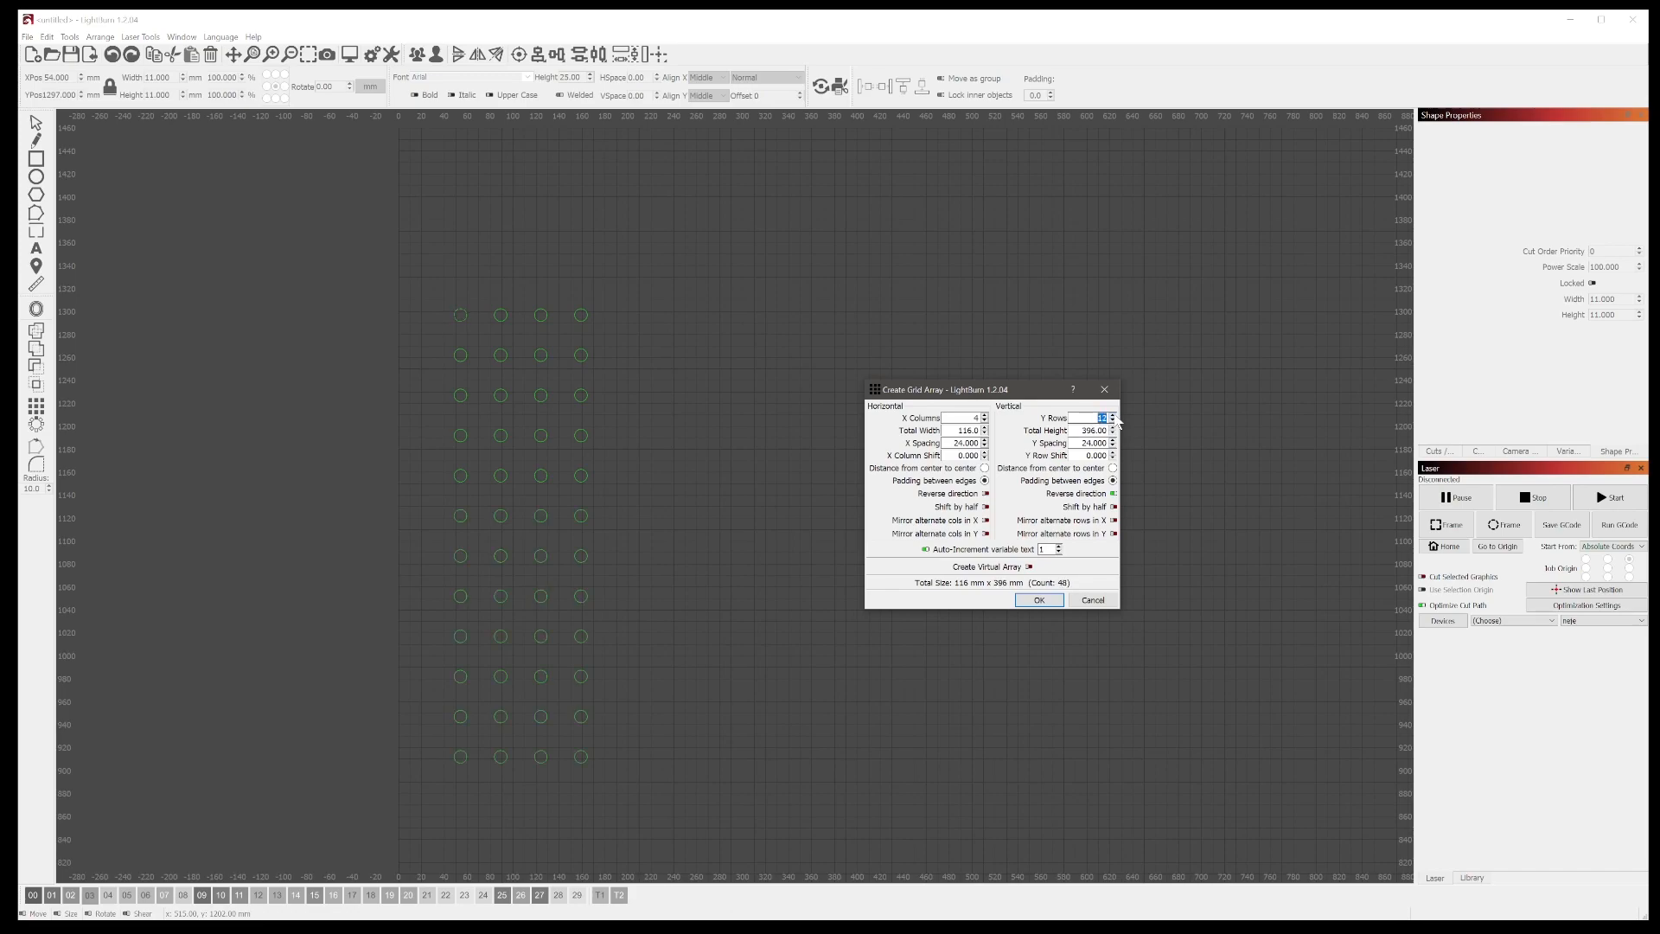
{"action": "left_click", "coordinate": [1040, 600]}
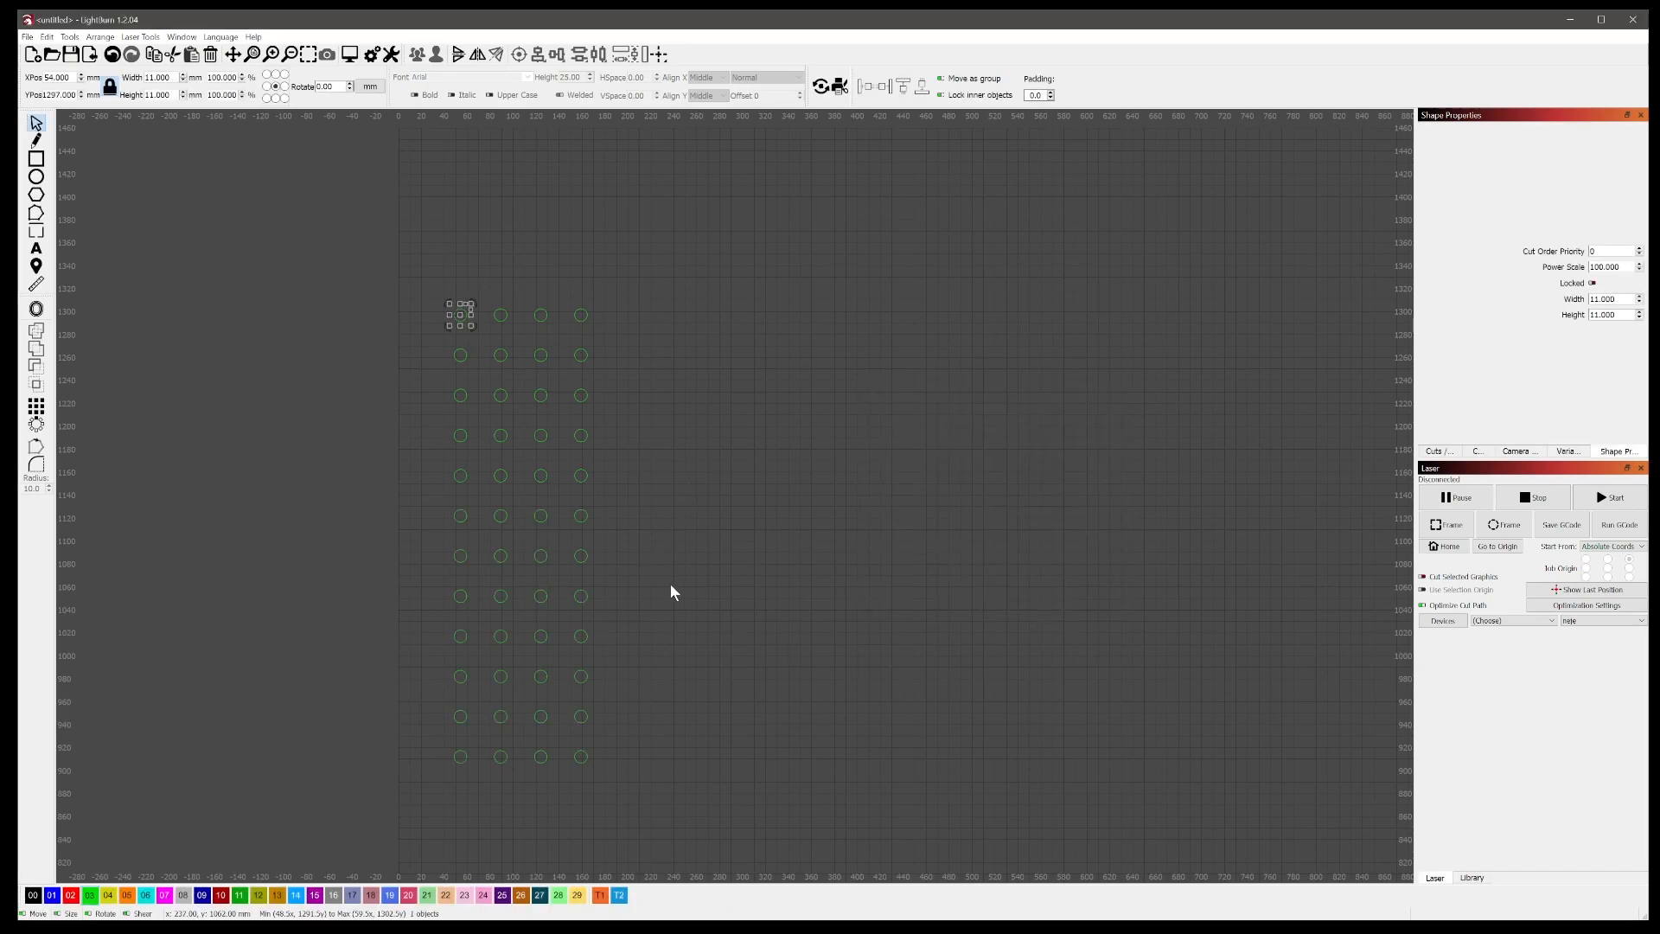
Step: Draw a rectangle about 160 by 447 mm around the grid of circles
{"action": "left_click", "coordinate": [35, 158]}
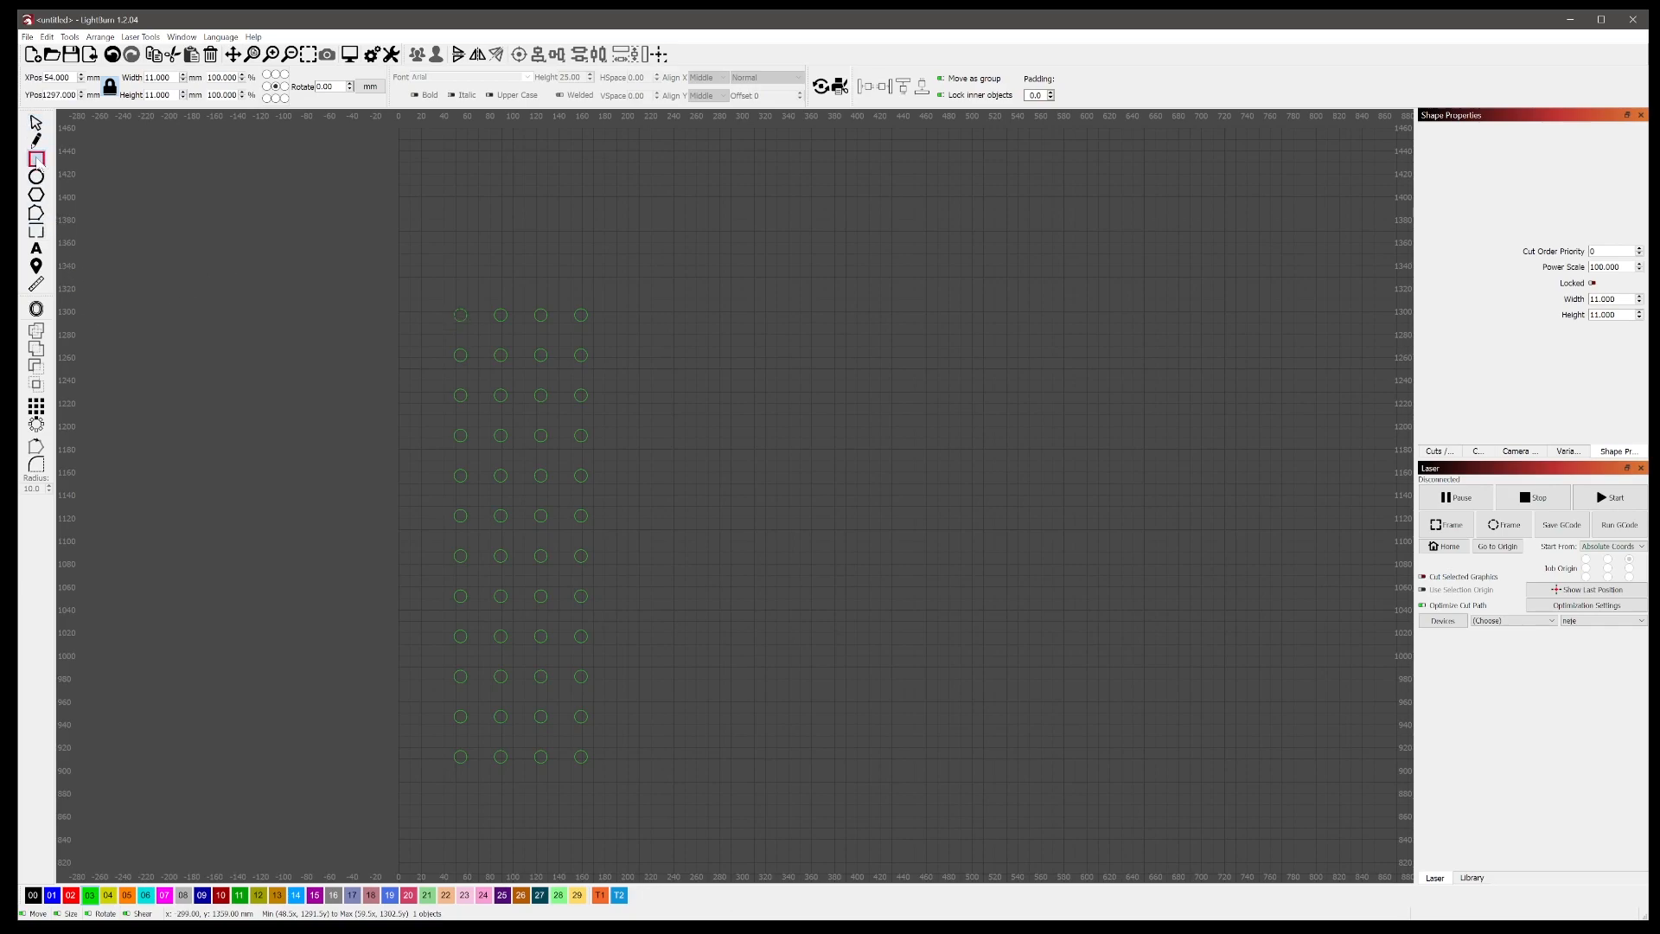
{"action": "left_click_drag", "start_coordinate": [422, 276], "coordinate": [607, 789]}
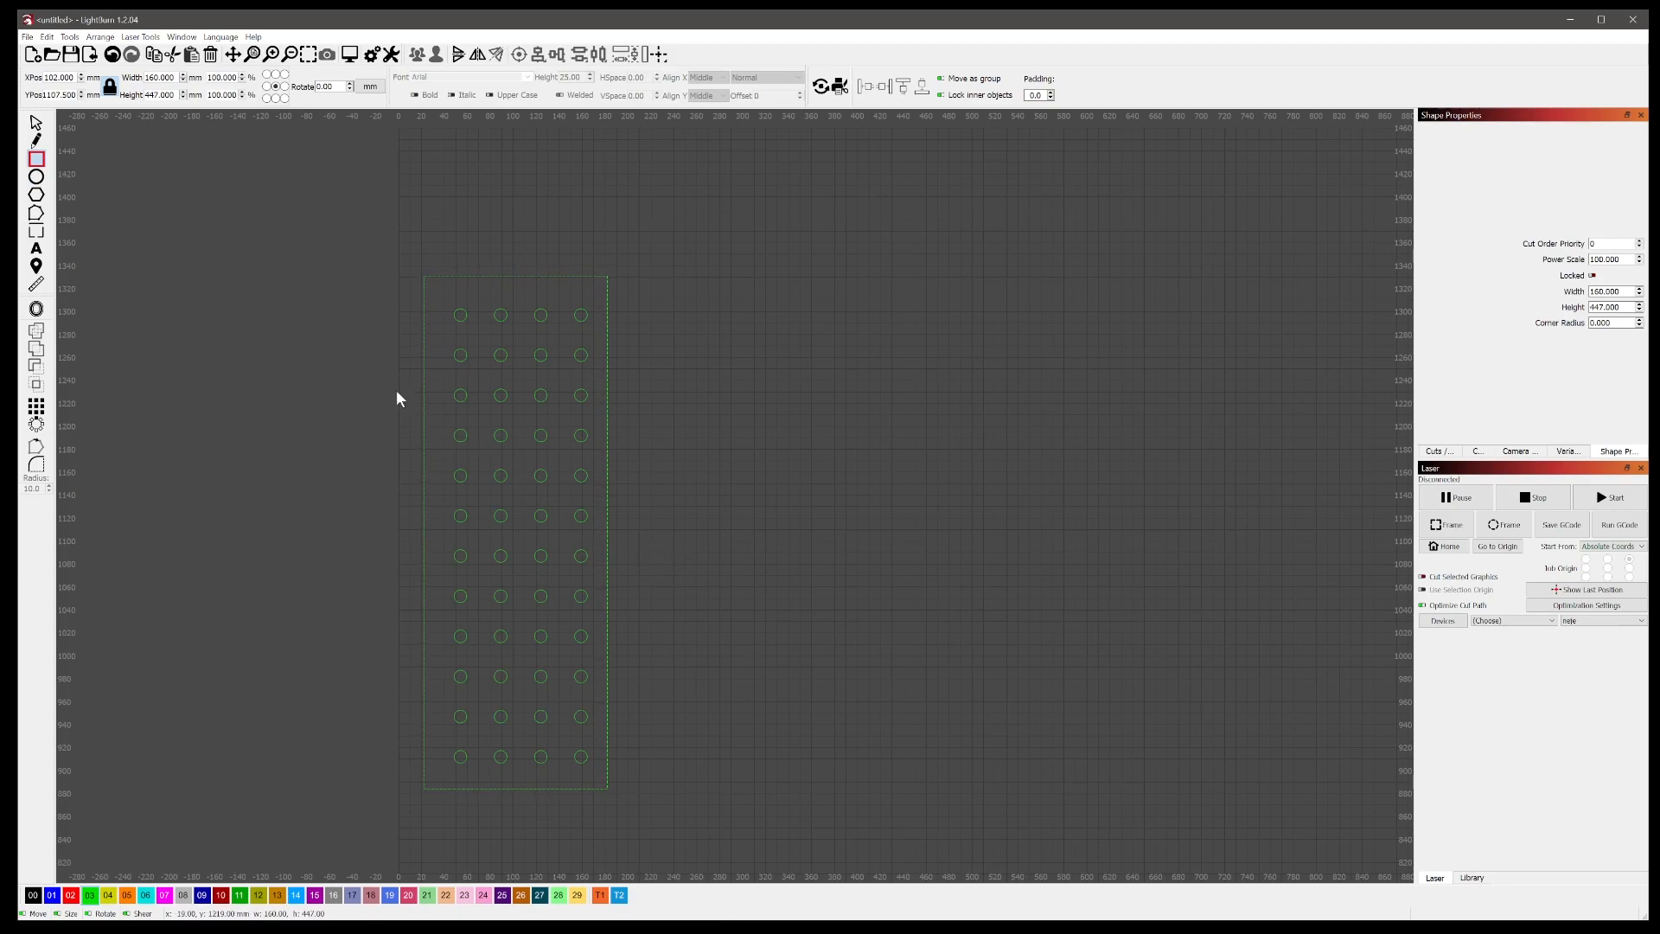
{"action": "left_click", "coordinate": [36, 123]}
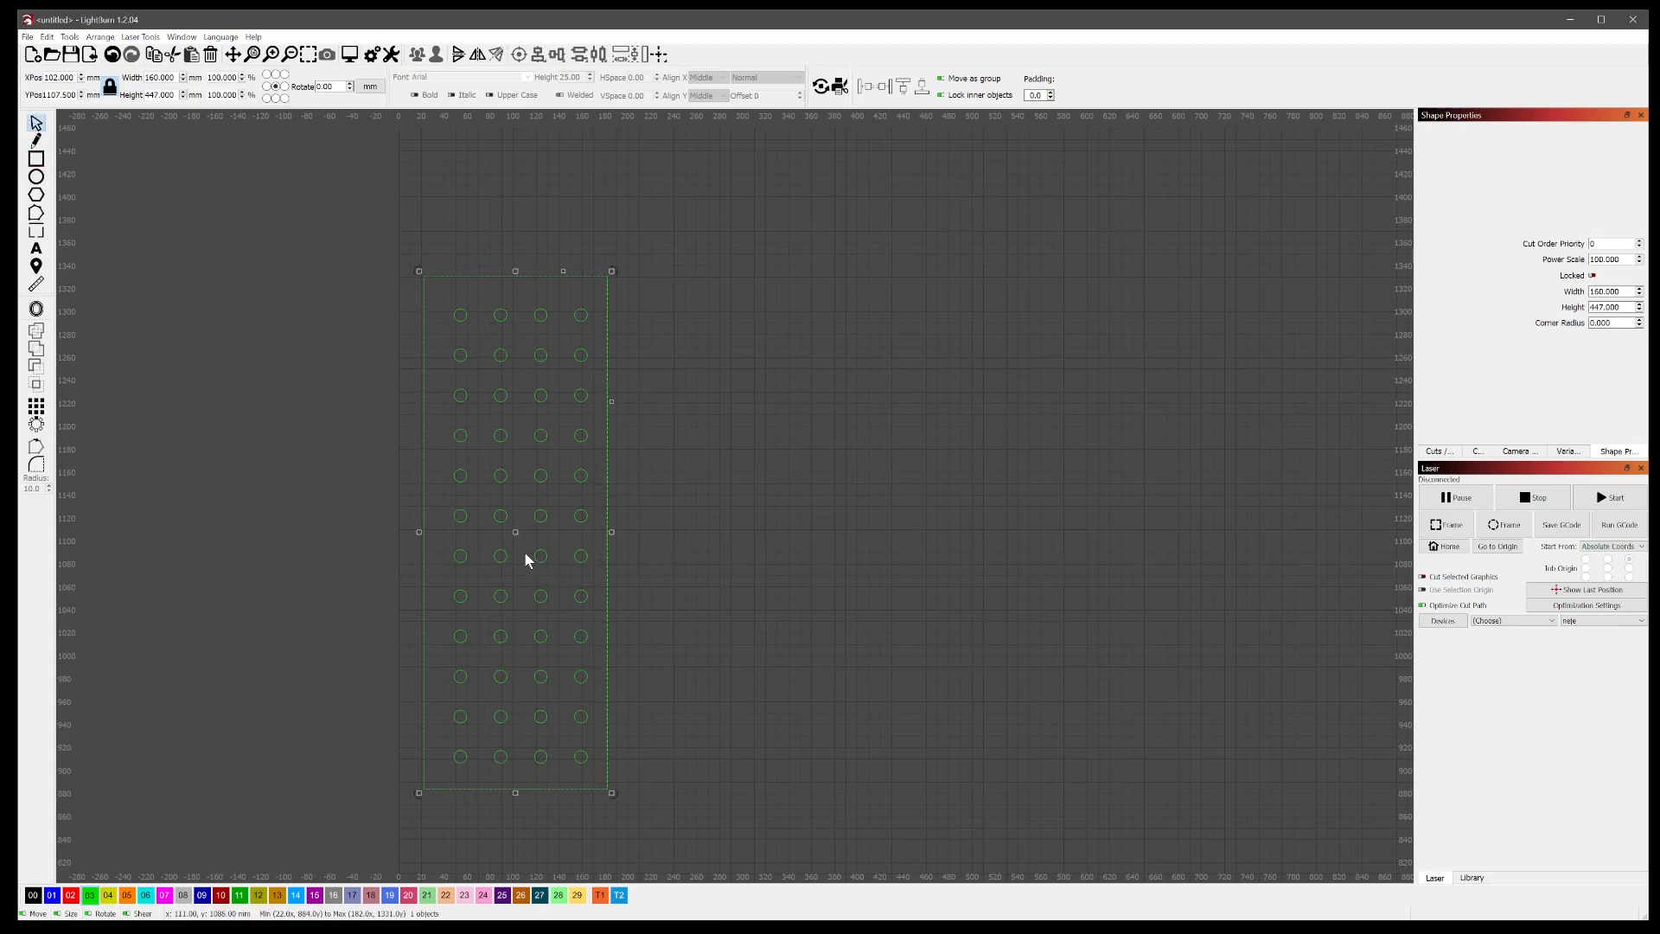
Step: Move the tall rectangle away from the grid of circles, and place the whole grid roughly centred inside it
{"action": "left_click_drag", "start_coordinate": [514, 531], "coordinate": [886, 485]}
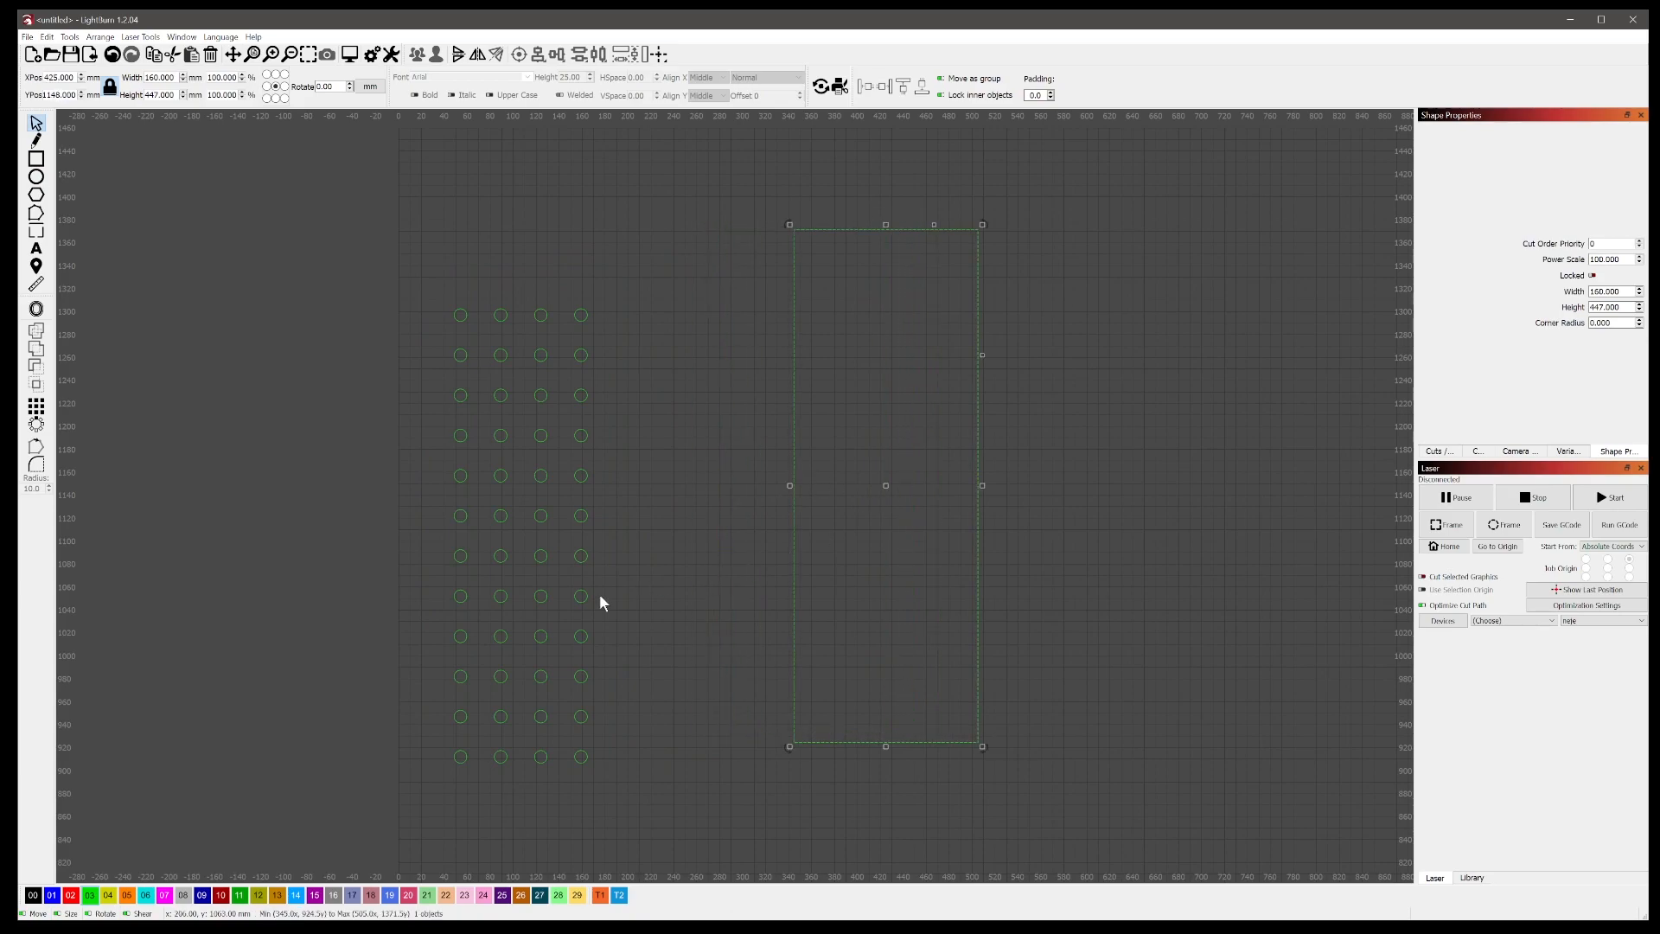
{"action": "left_click_drag", "start_coordinate": [714, 780], "coordinate": [416, 339]}
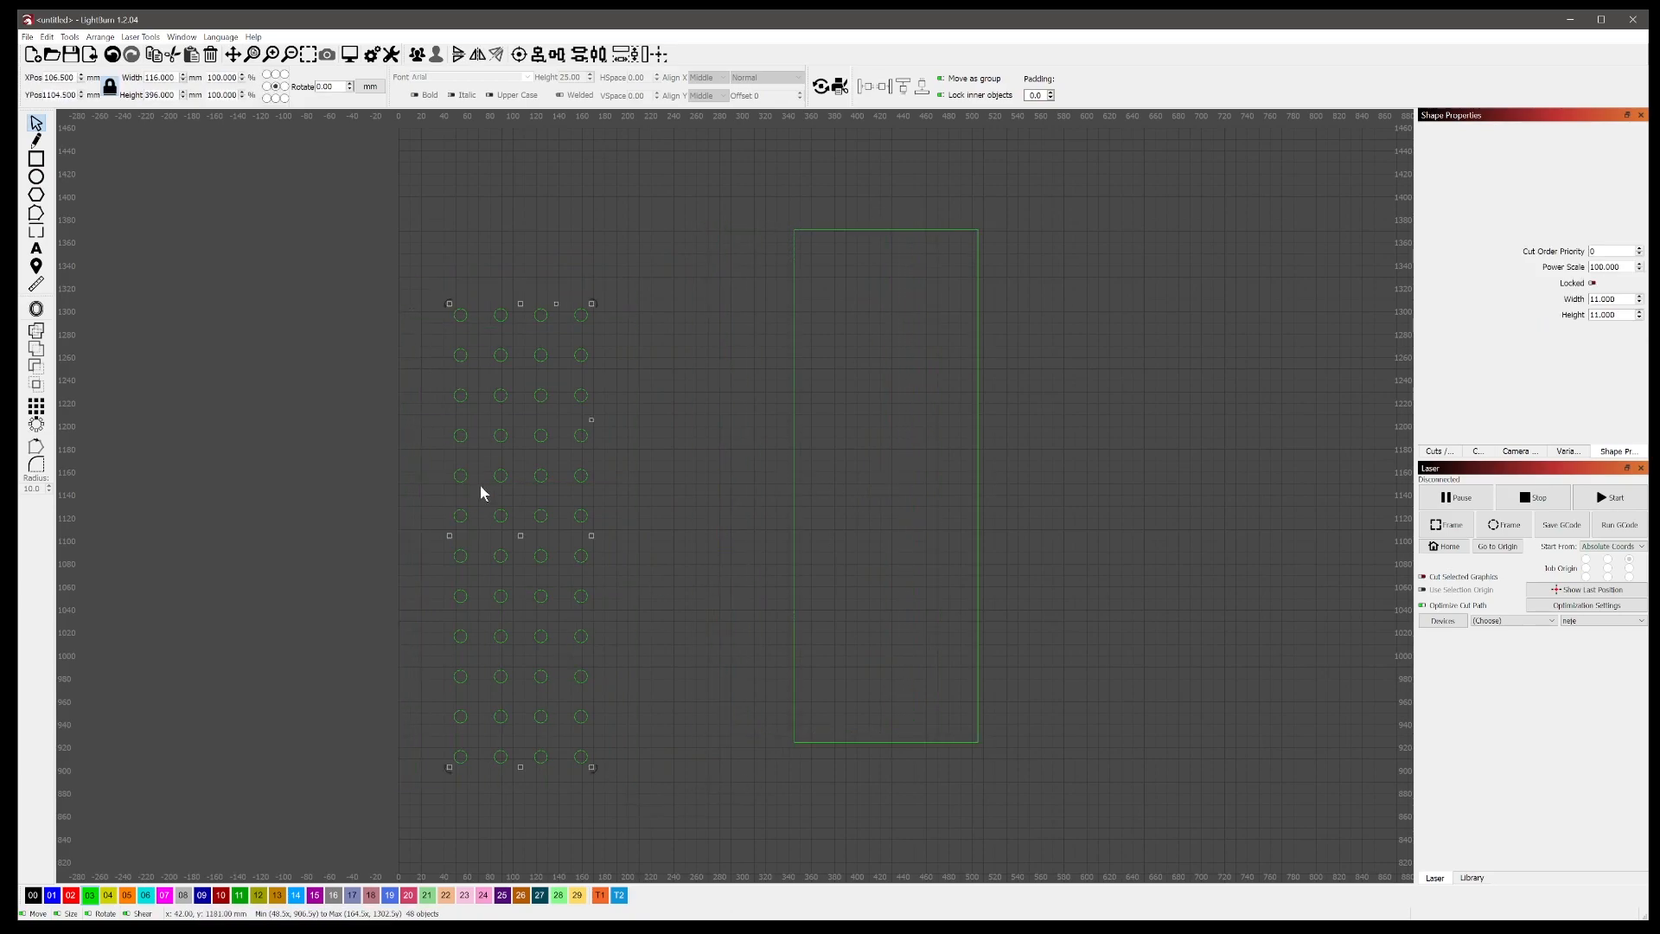
{"action": "left_click_drag", "start_coordinate": [518, 537], "coordinate": [889, 485]}
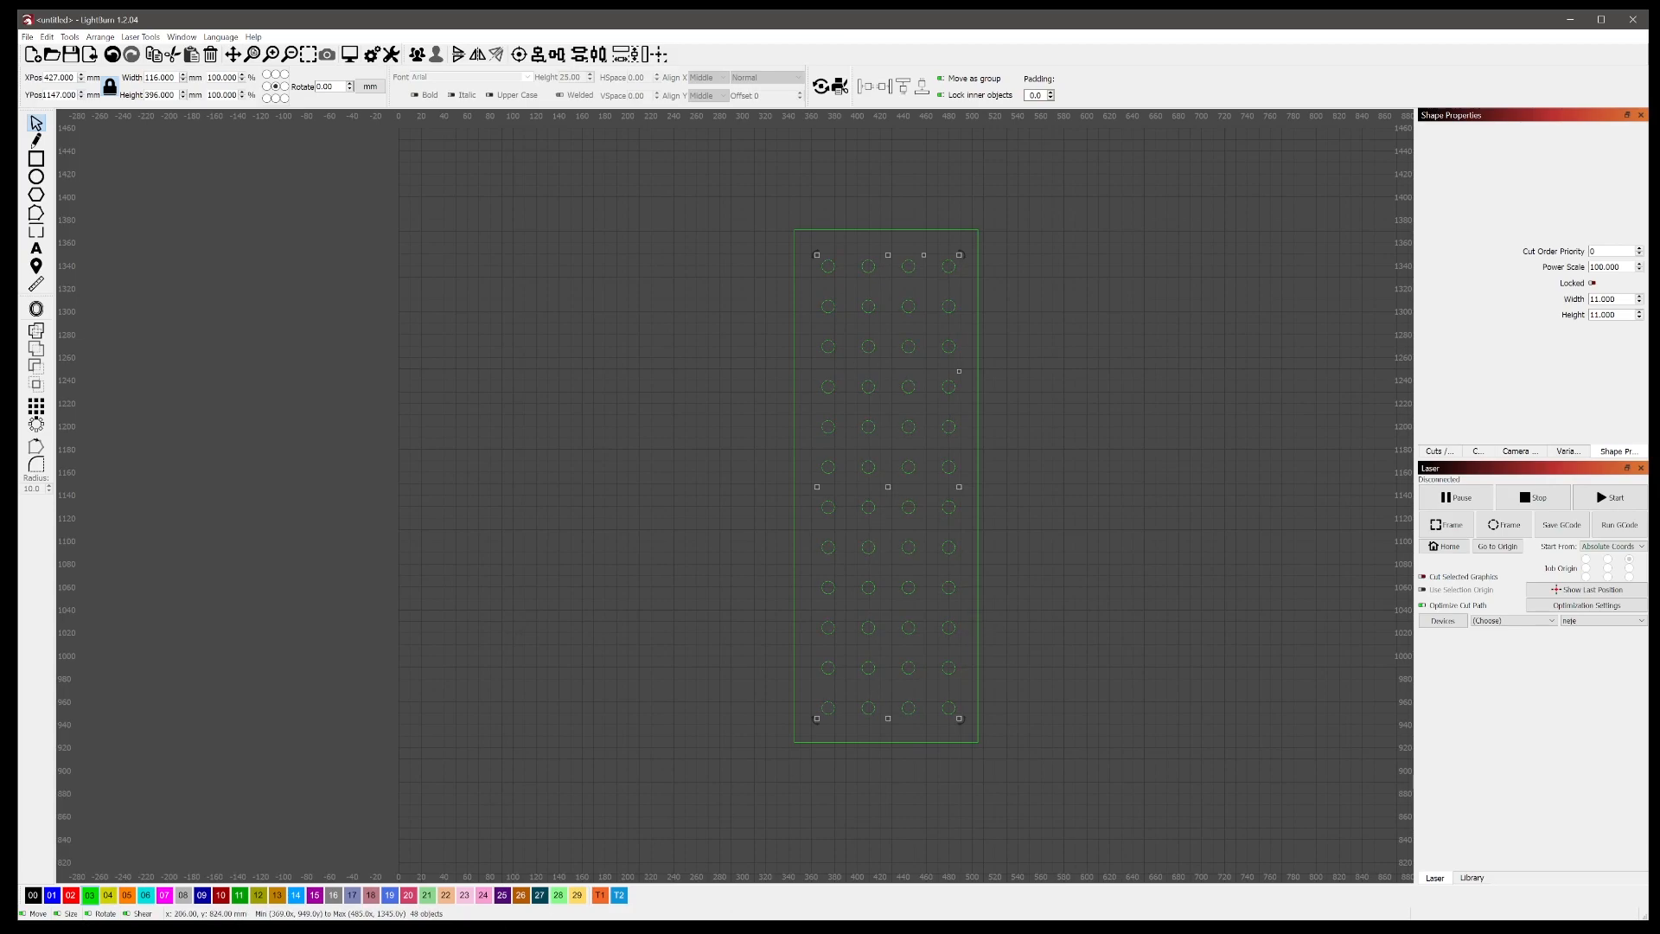
Step: Look through the Wikimedia Commons SVG search results for "star" in the browser, and return to LightBurn
{"action": "key", "text": "alt+Tab"}
{"action": "scroll", "coordinate": [916, 603], "scroll_direction": "down", "scroll_amount": 1}
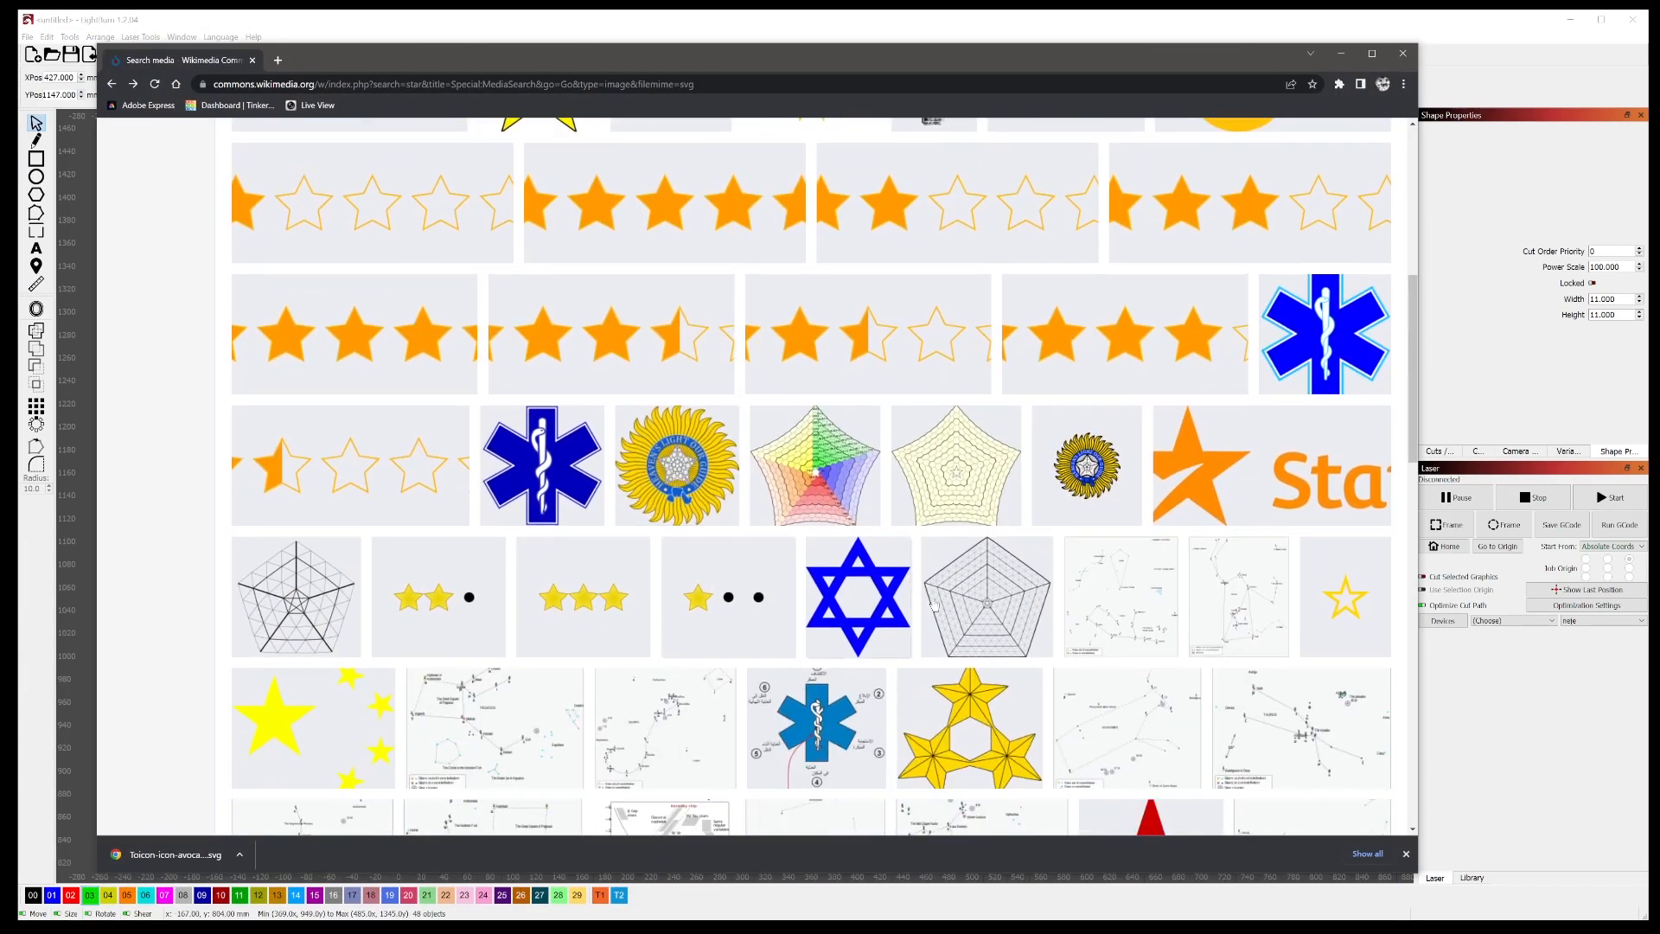
{"action": "scroll", "coordinate": [917, 603], "scroll_direction": "down", "scroll_amount": 2}
{"action": "scroll", "coordinate": [909, 501], "scroll_direction": "up", "scroll_amount": 2}
{"action": "scroll", "coordinate": [905, 398], "scroll_direction": "down", "scroll_amount": 2}
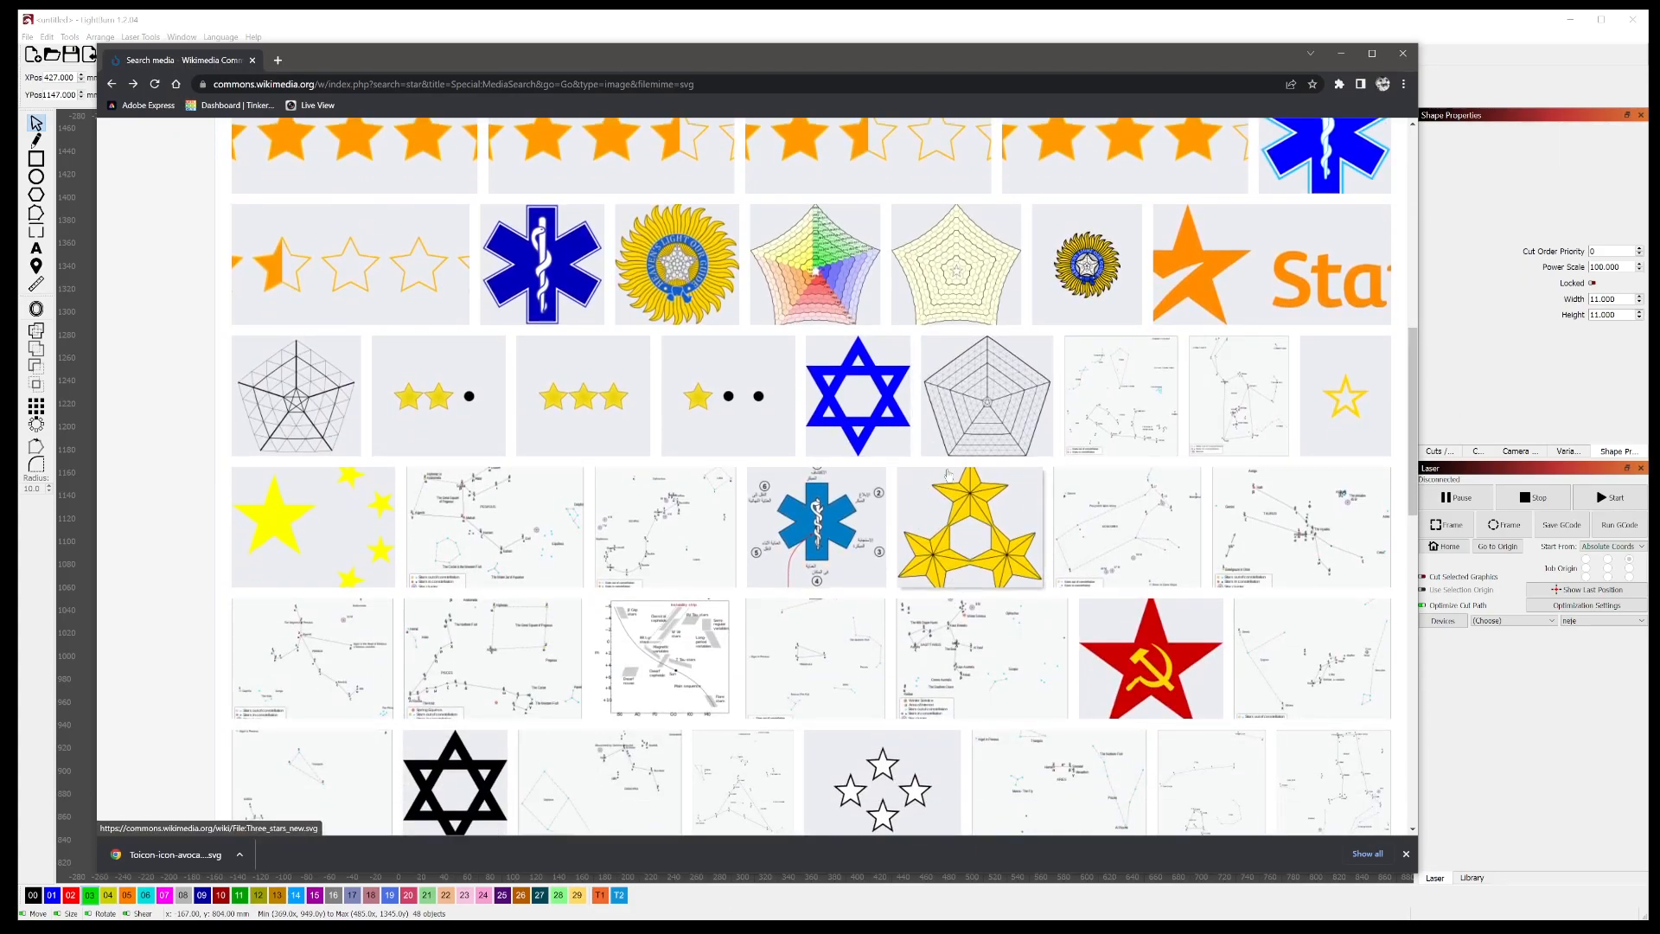
{"action": "scroll", "coordinate": [916, 501], "scroll_direction": "down", "scroll_amount": 3}
{"action": "scroll", "coordinate": [929, 526], "scroll_direction": "down", "scroll_amount": 9}
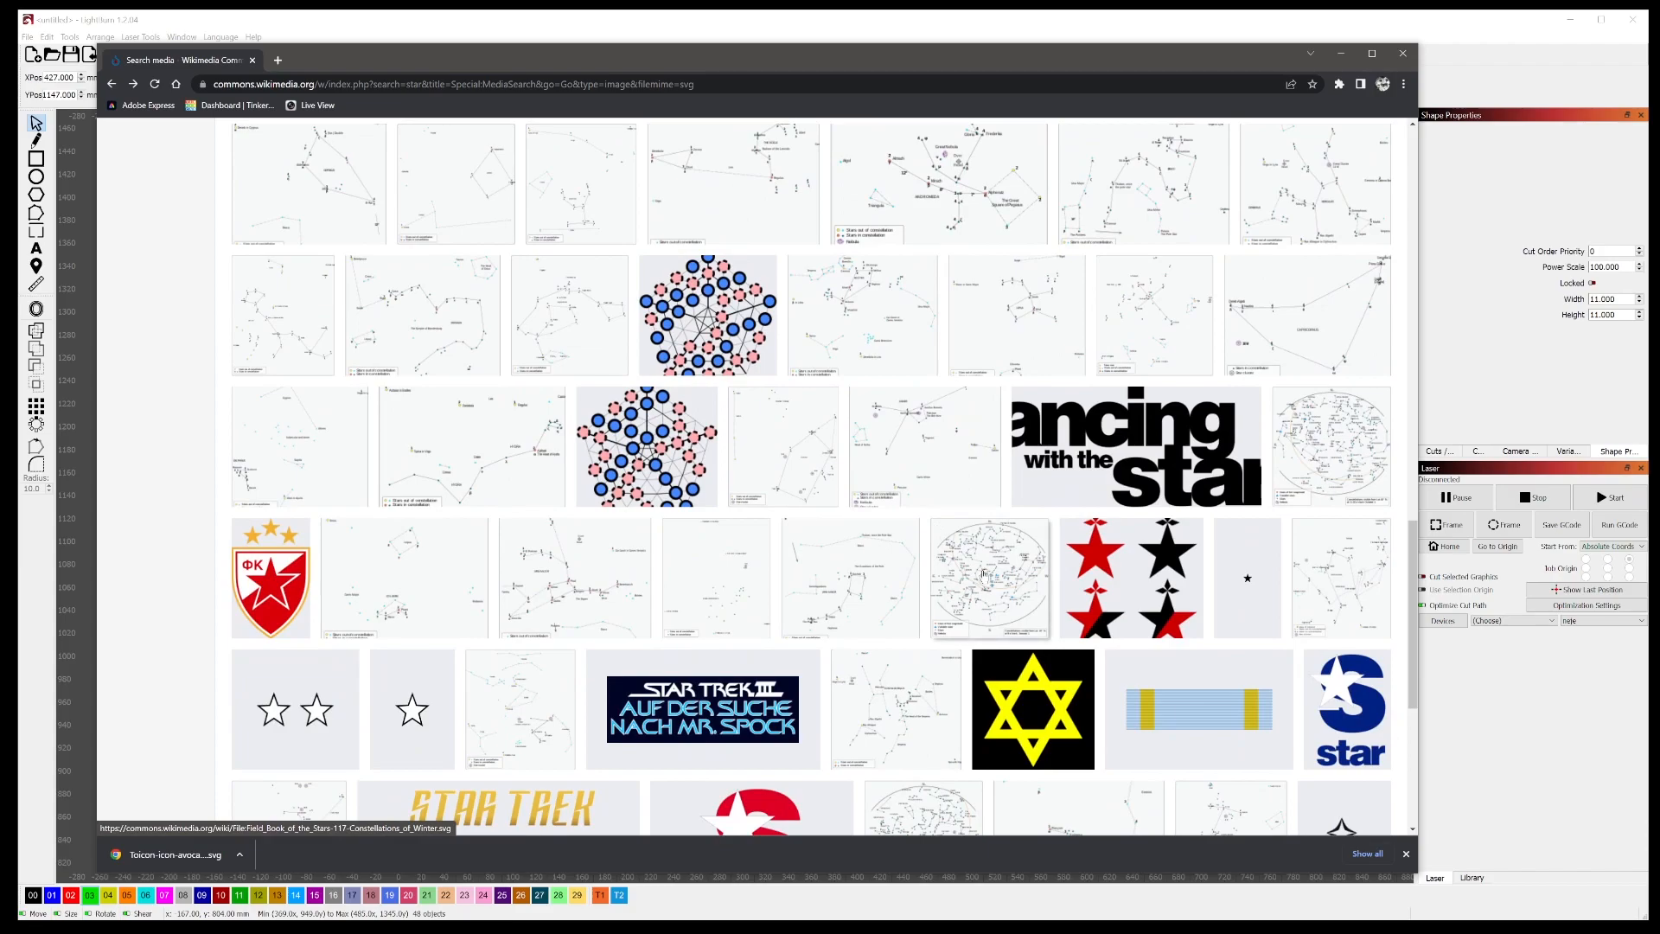
{"action": "scroll", "coordinate": [916, 575], "scroll_direction": "up", "scroll_amount": 2}
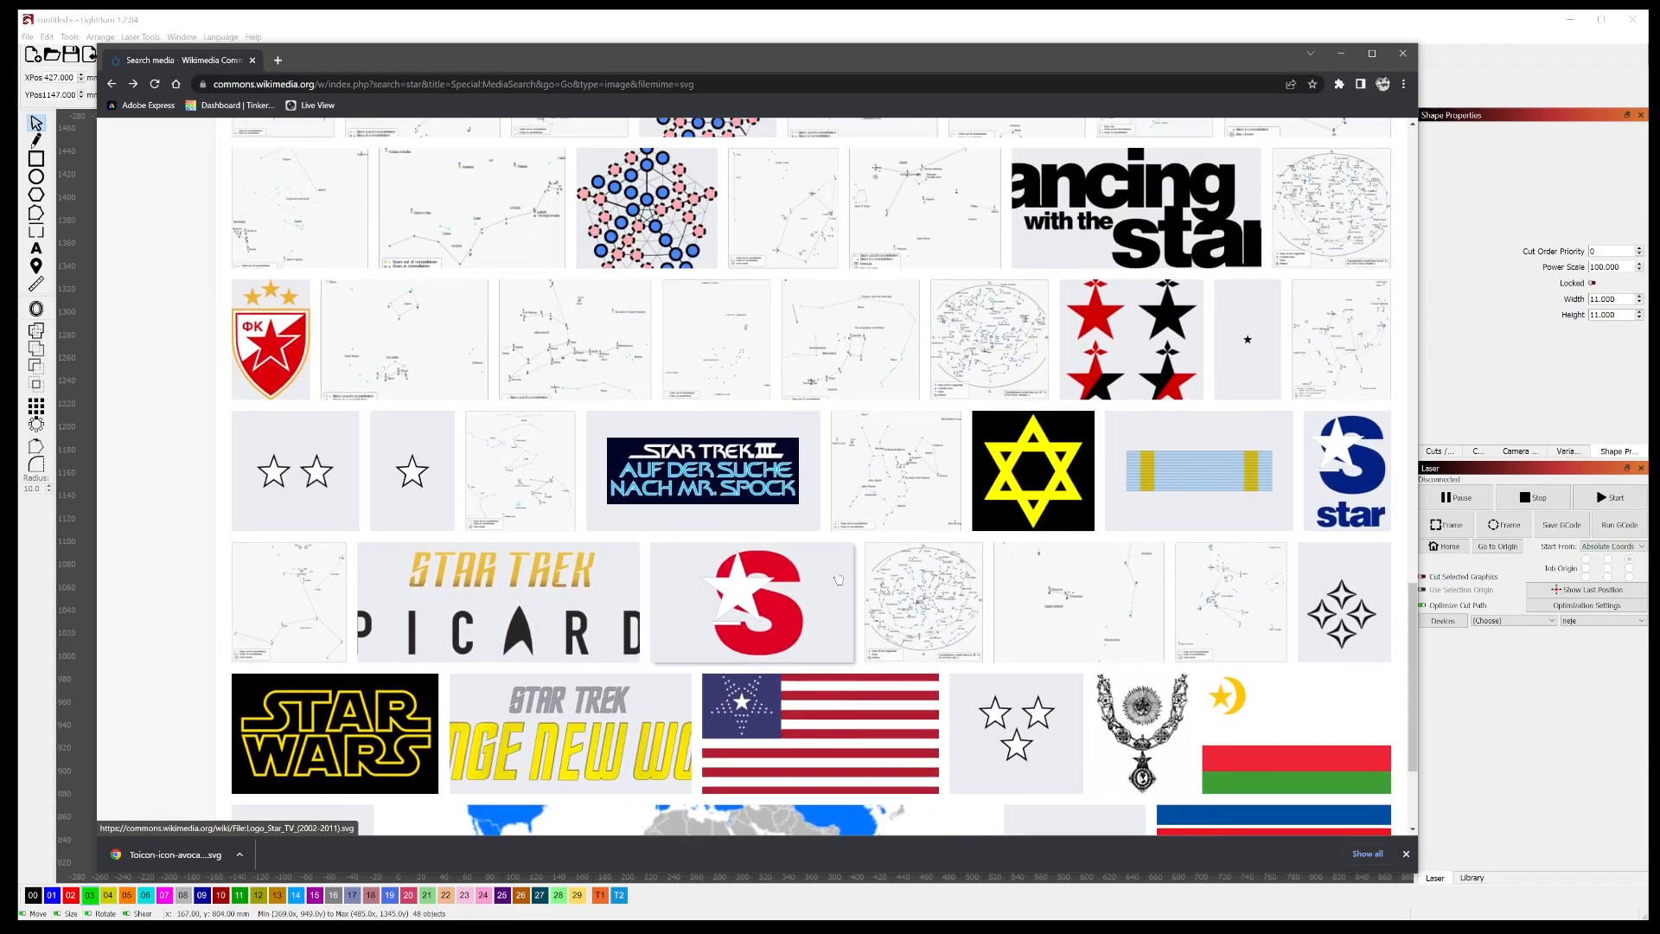
{"action": "scroll", "coordinate": [883, 569], "scroll_direction": "down", "scroll_amount": 2}
{"action": "scroll", "coordinate": [883, 569], "scroll_direction": "up", "scroll_amount": 5}
{"action": "scroll", "coordinate": [1063, 608], "scroll_direction": "up", "scroll_amount": 5}
{"action": "scroll", "coordinate": [1063, 607], "scroll_direction": "up", "scroll_amount": 8}
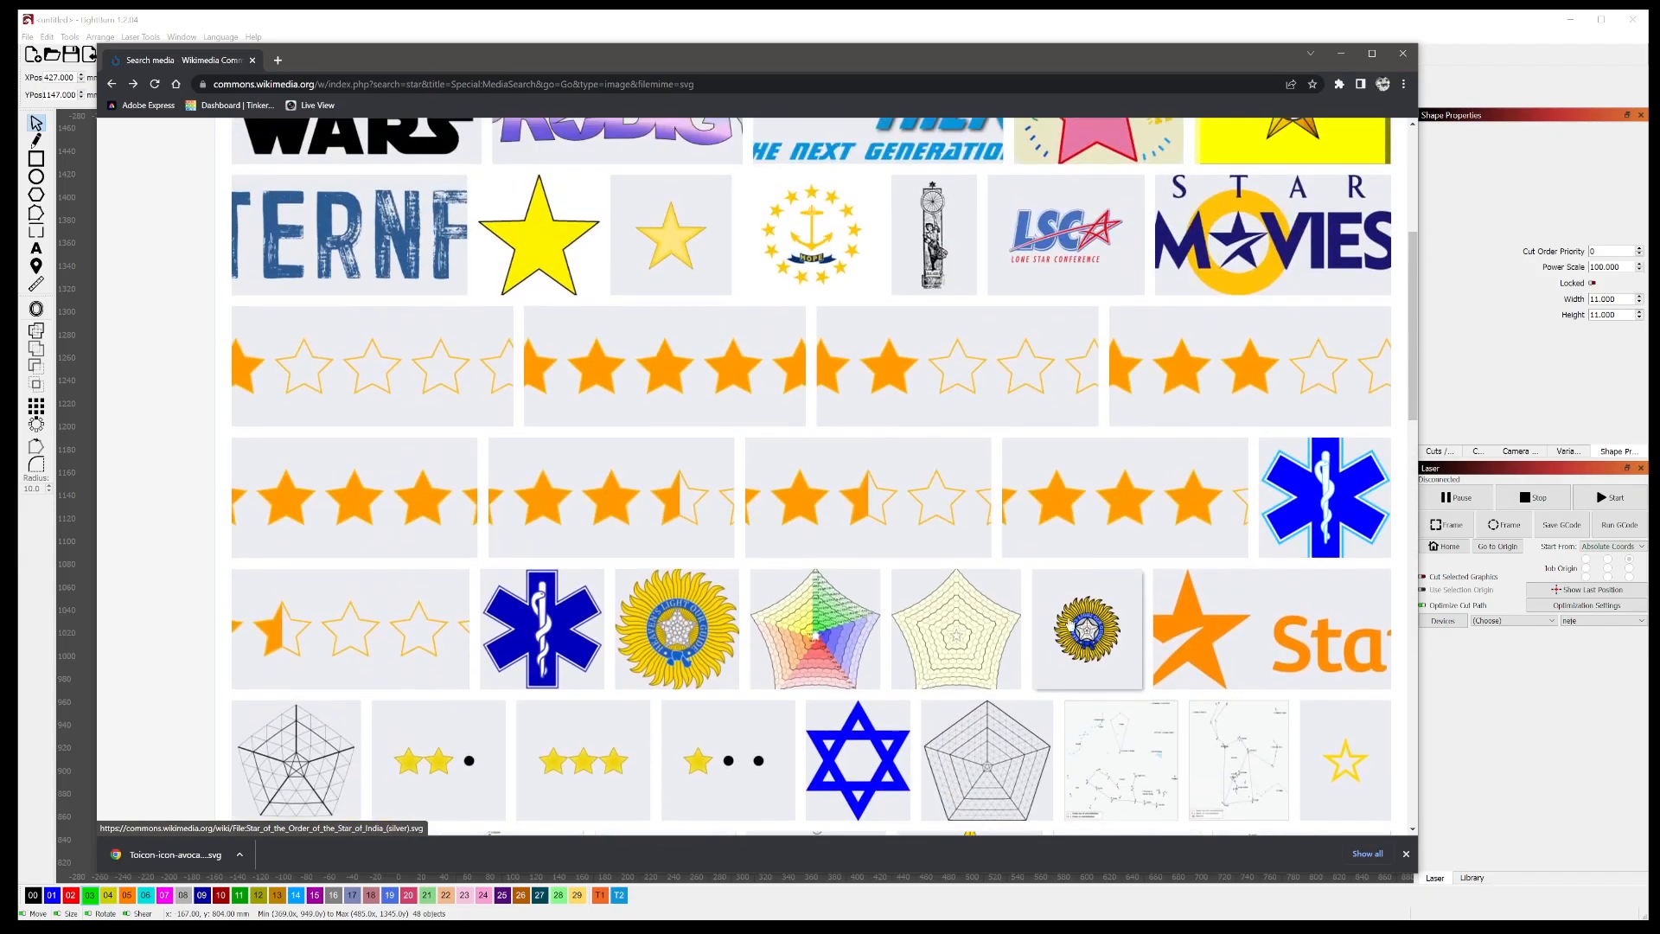
{"action": "scroll", "coordinate": [1168, 594], "scroll_direction": "up", "scroll_amount": 1}
{"action": "scroll", "coordinate": [1169, 594], "scroll_direction": "up", "scroll_amount": 4}
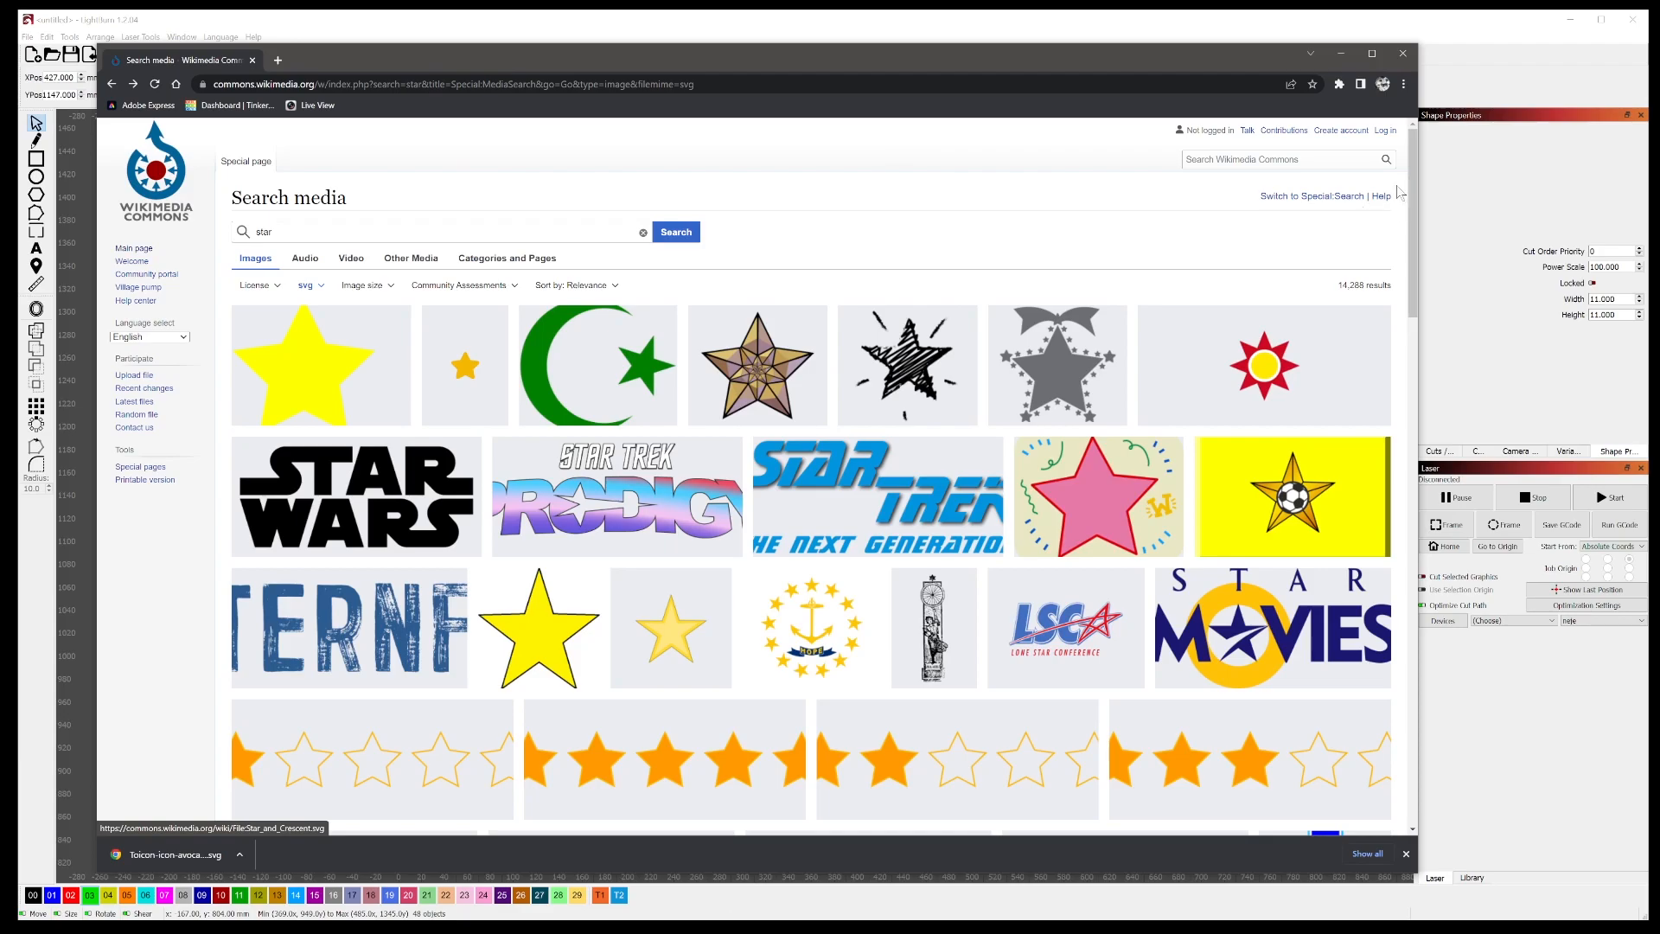
{"action": "left_click", "coordinate": [1343, 54]}
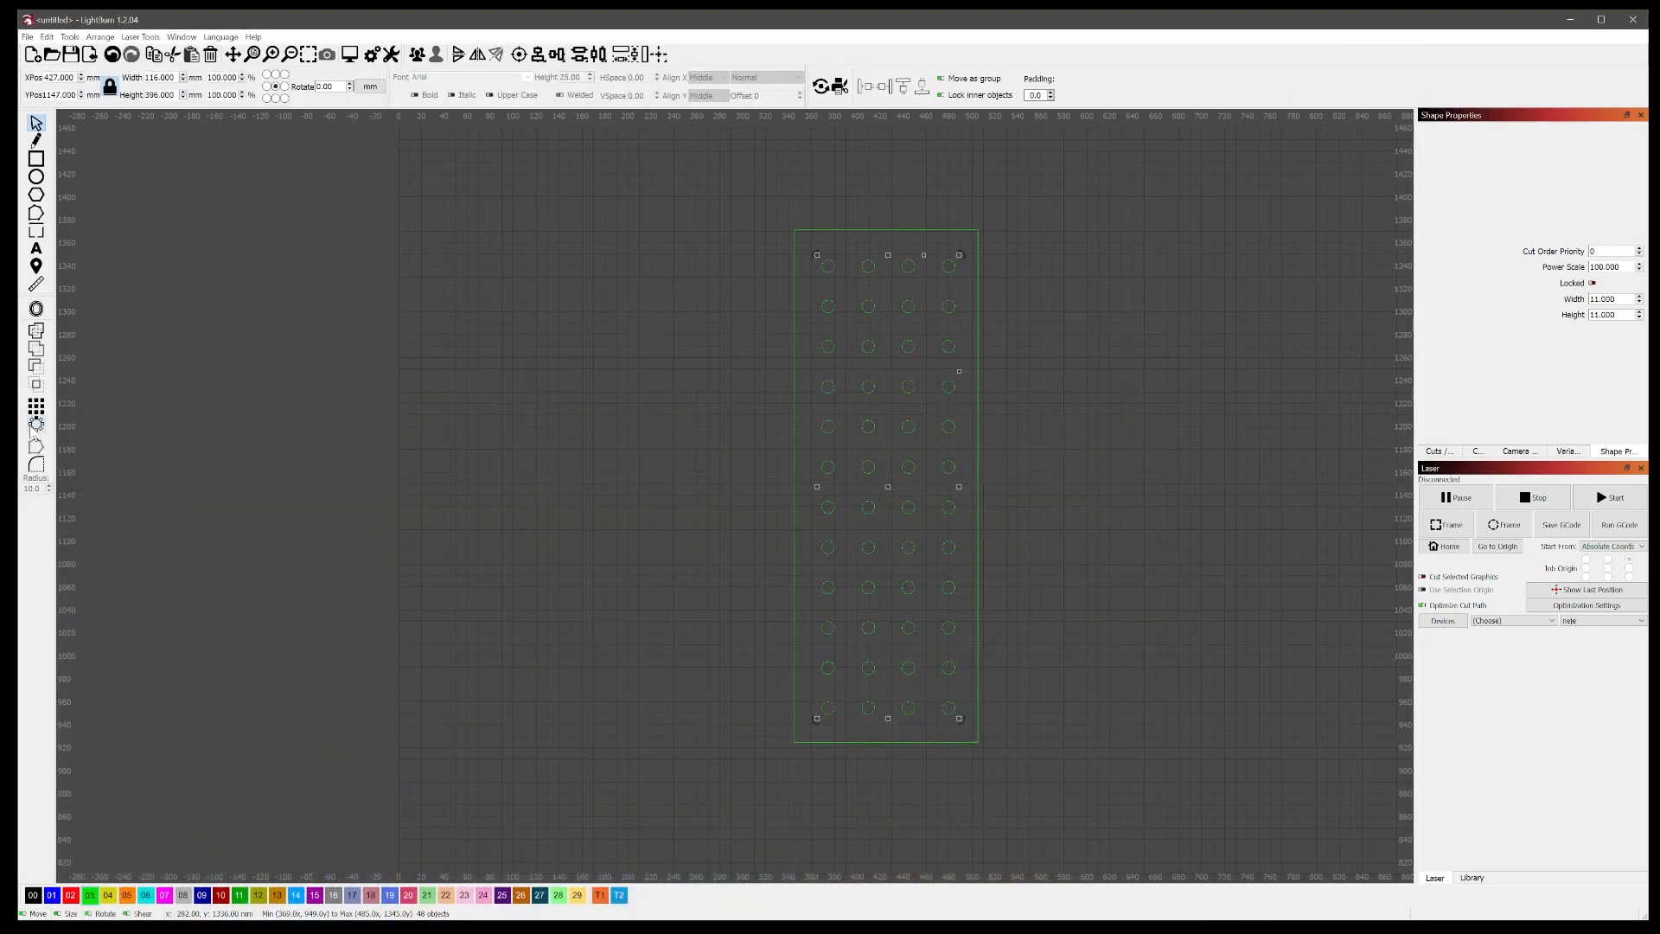